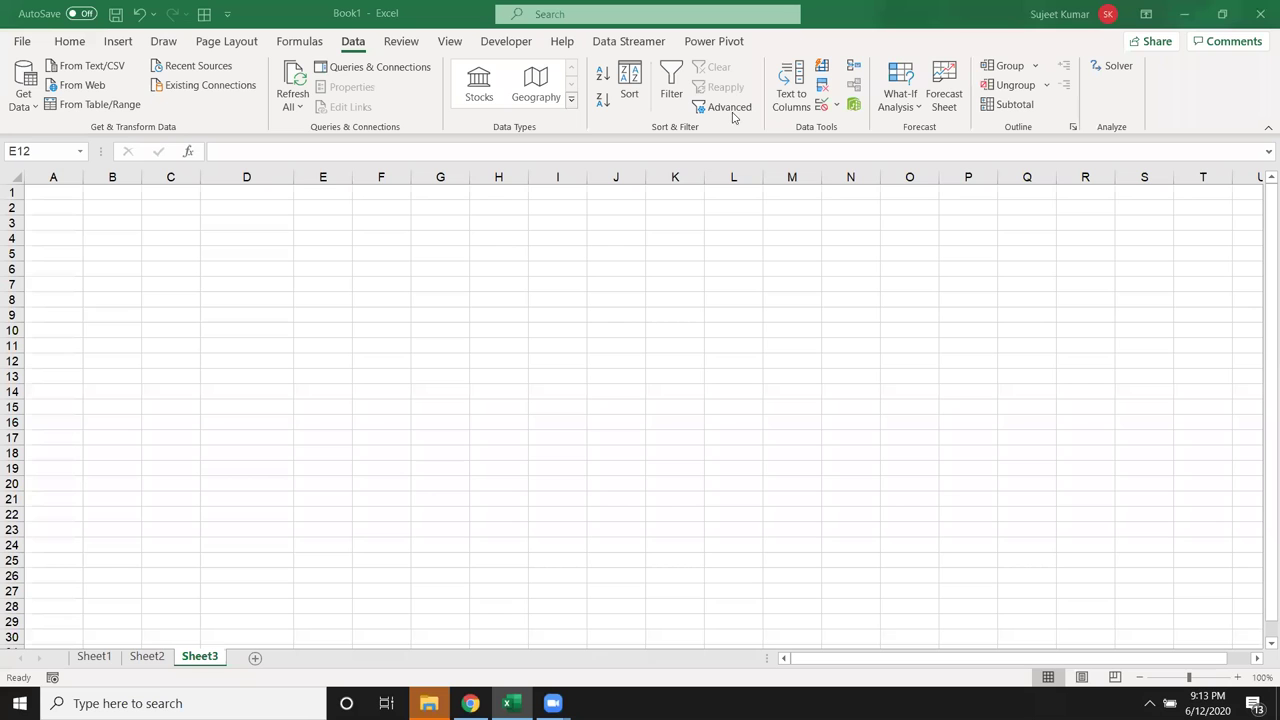
Enter the keyword For in D4 and Do in D7 on Sheet3.
click(247, 236)
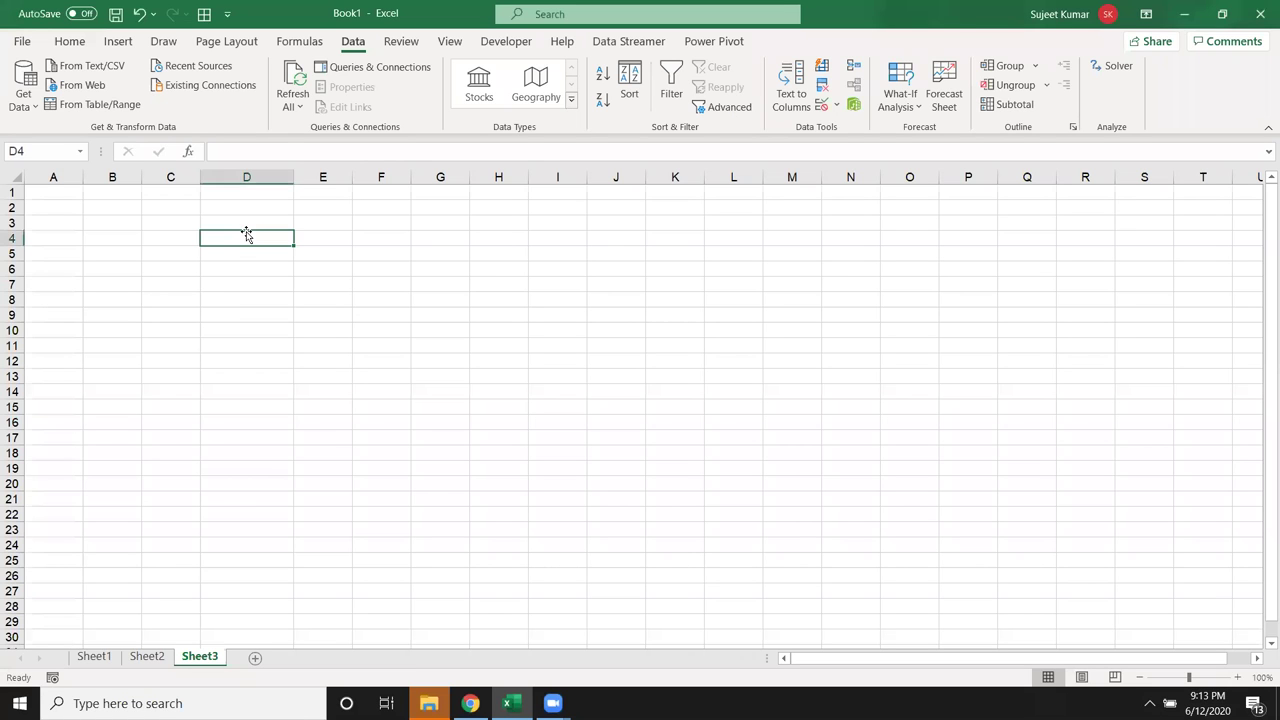
text(Do)
key(Escape)
text(For)
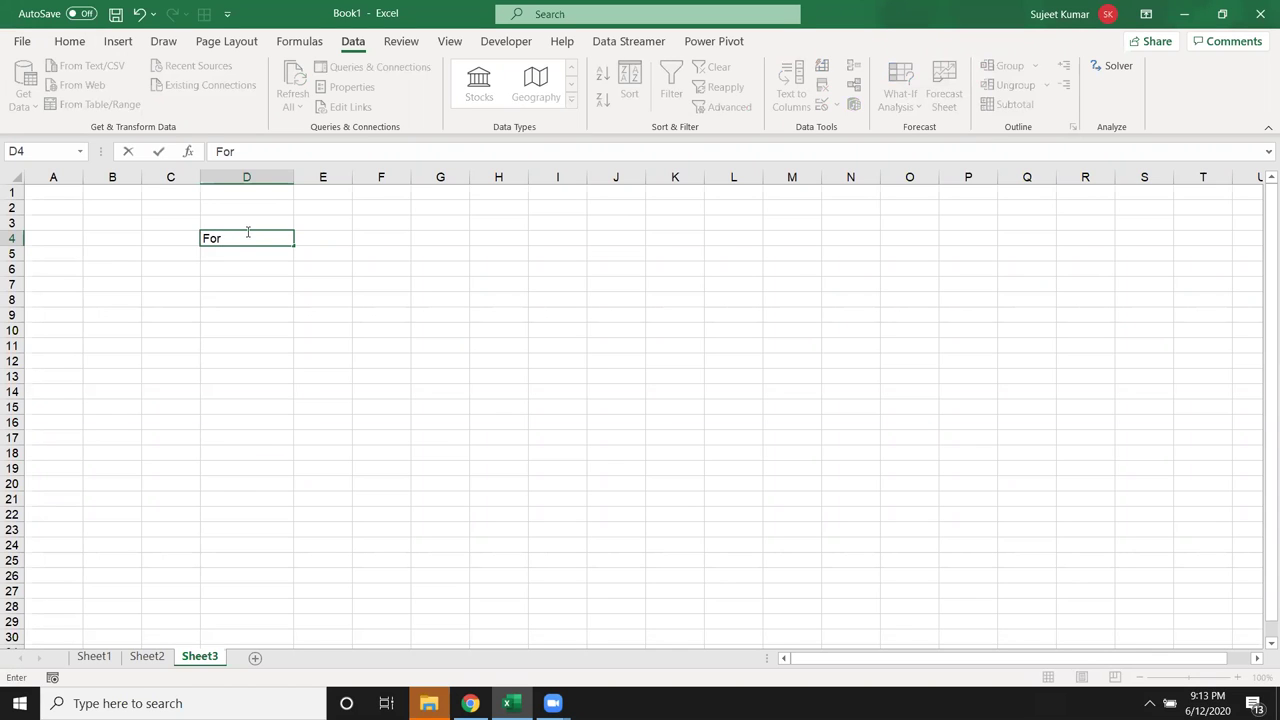
key(Return)
key(Return)
key(Return)
text(Each)
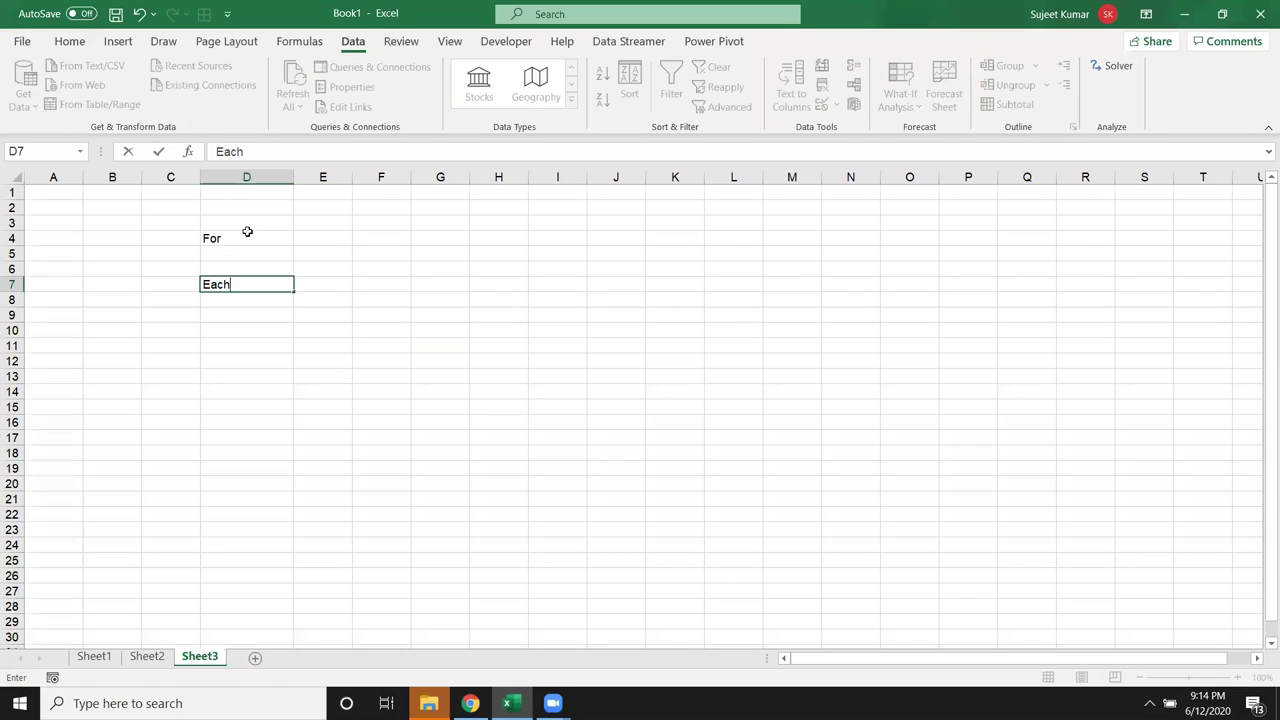
key(Escape)
text(Do)
key(Tab)
Add I and Each in E5:E6, While and Until in E8:E9, then select D7:D9.
key(Up)
key(Up)
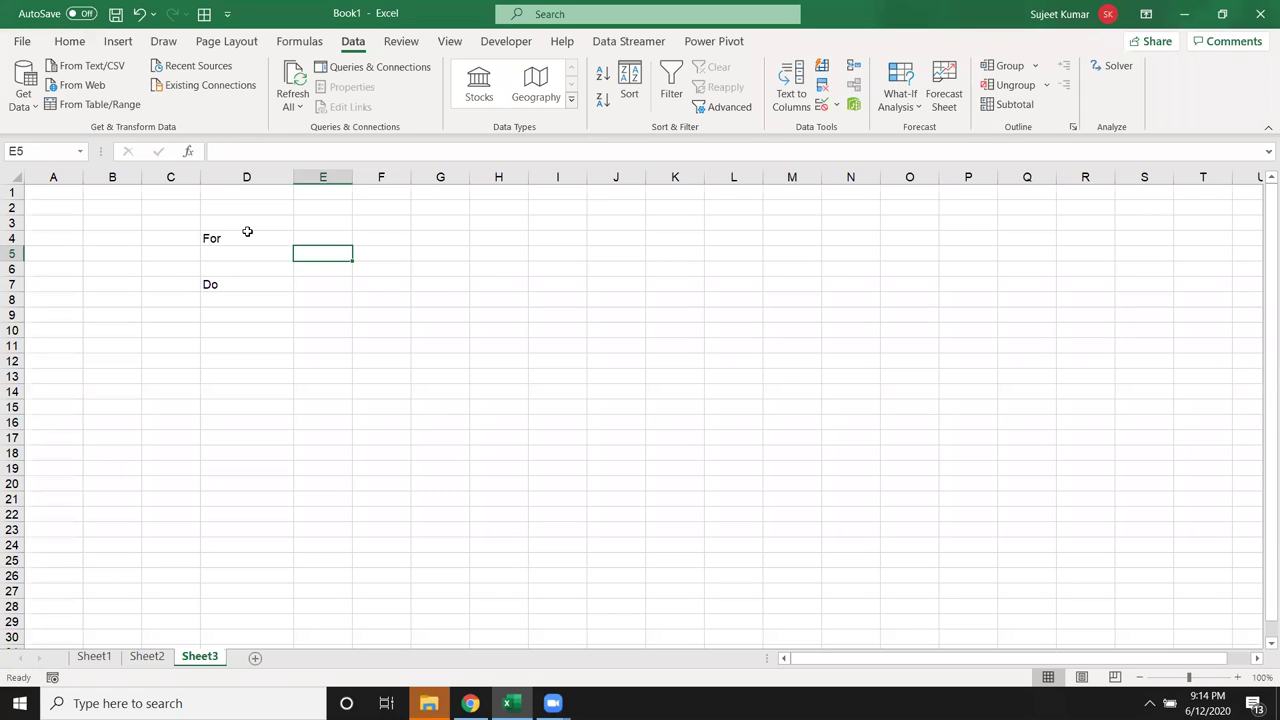
text(I)
key(Return)
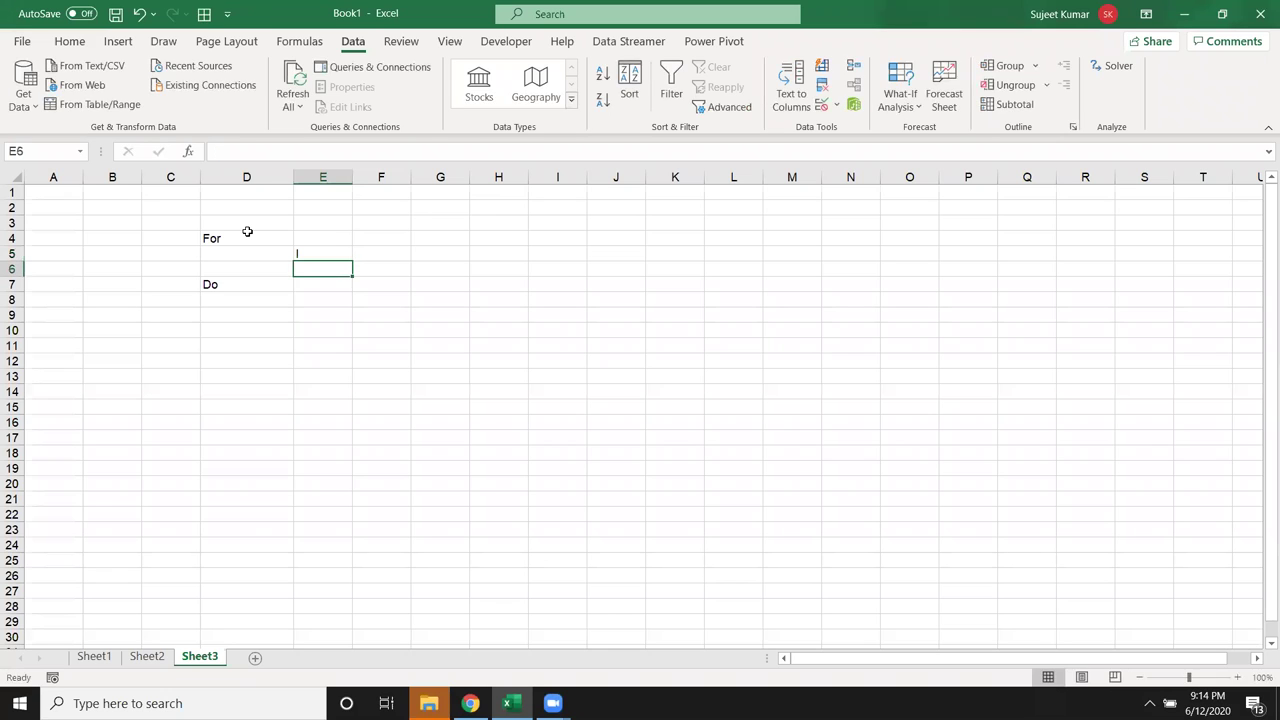
text(Each)
key(Return)
key(Return)
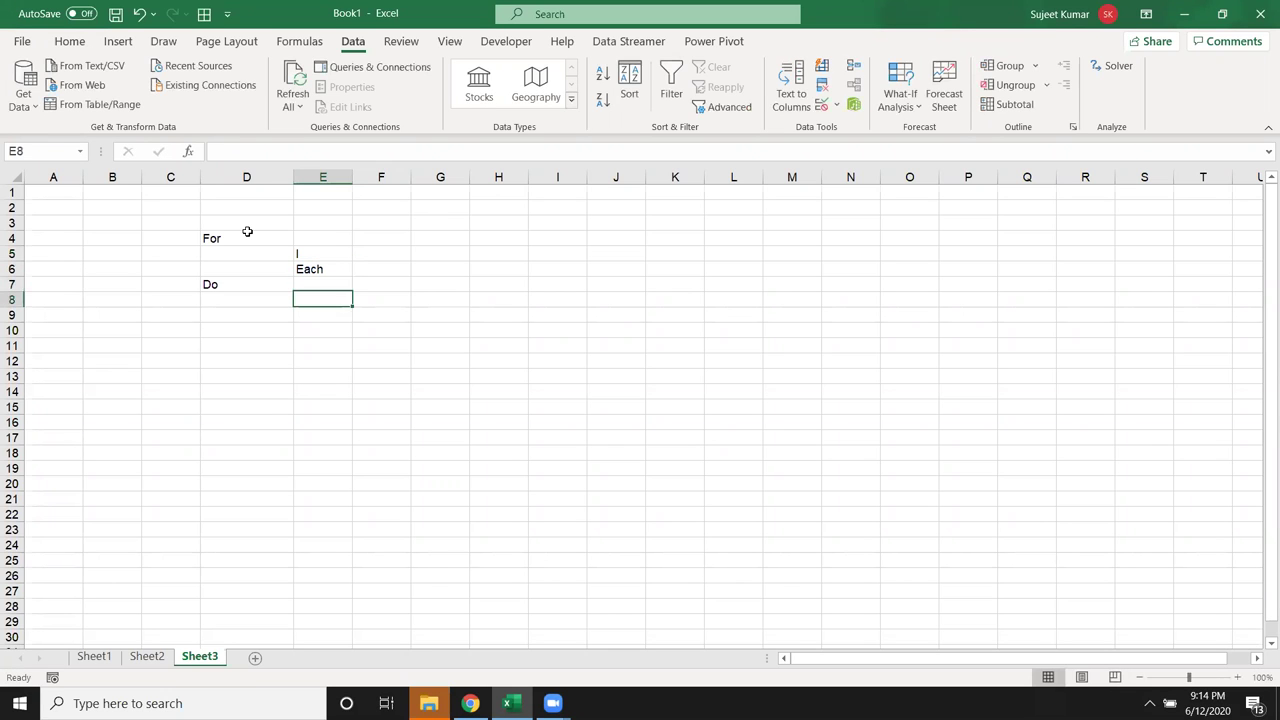
text(While)
key(Return)
text(Until)
key(Return)
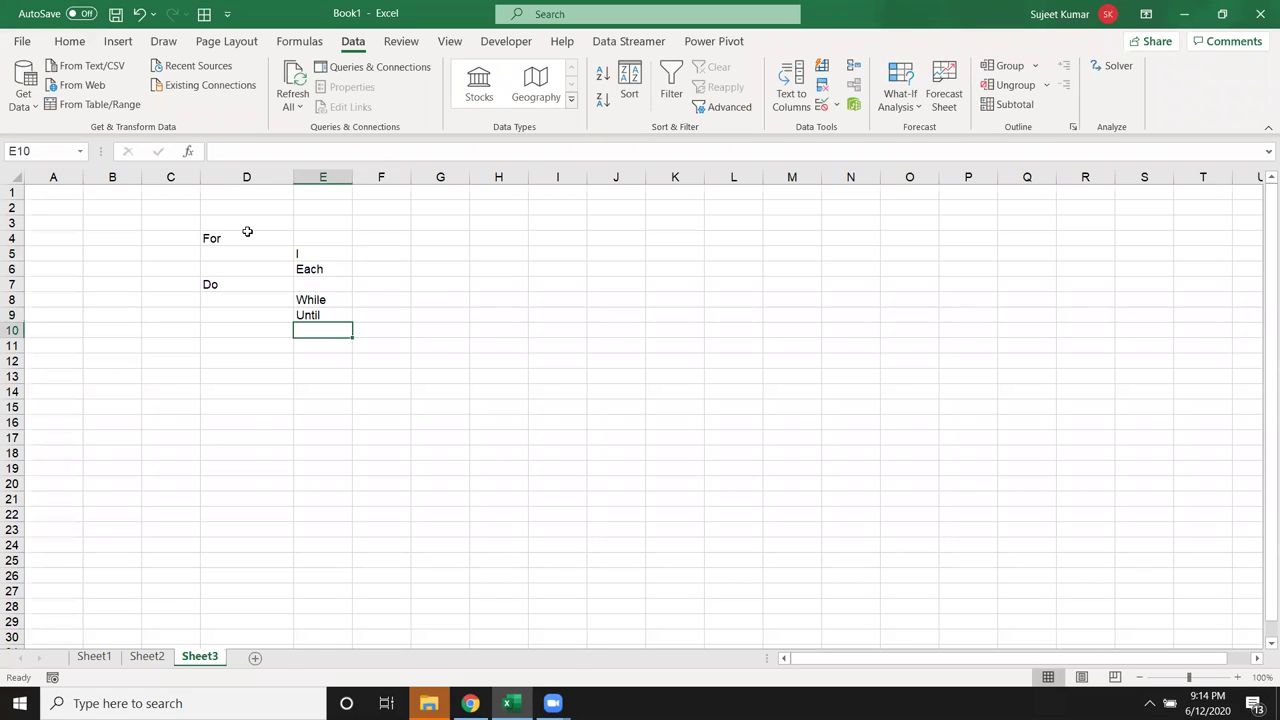
drag(240, 285, 309, 322)
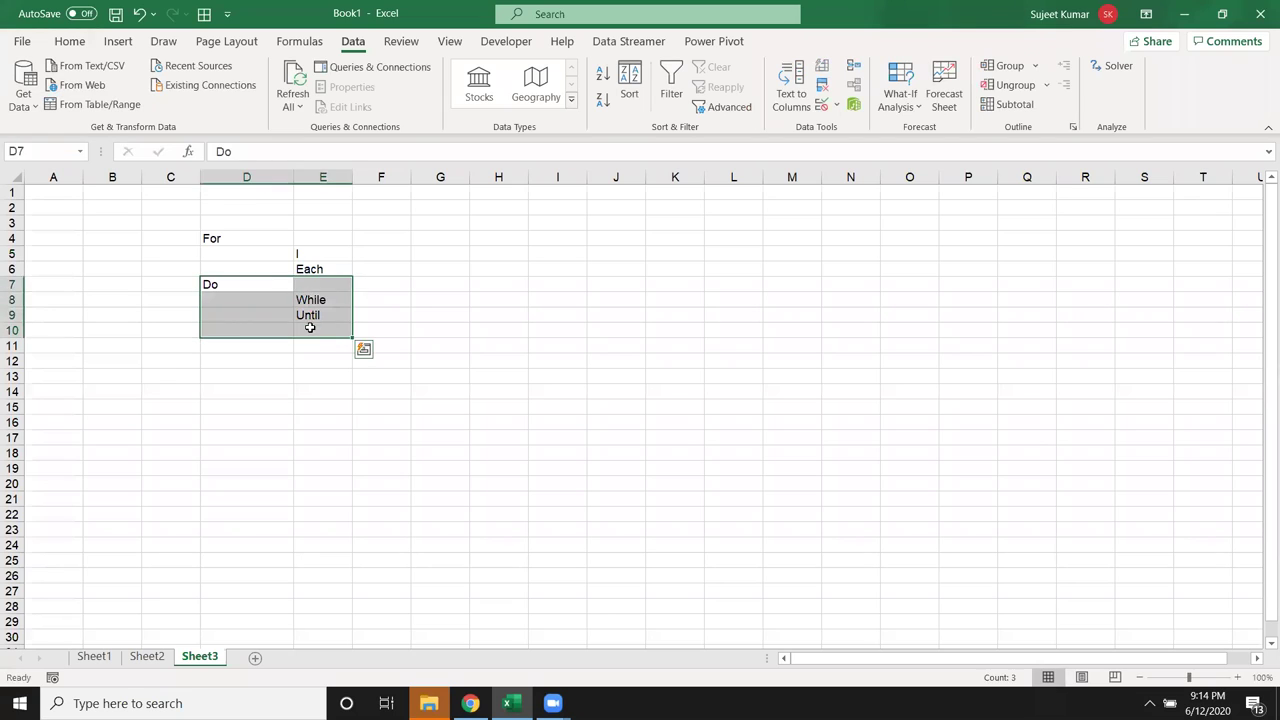
Launch Visual Basic from the Developer tab and insert a new code module, Module1.
click(506, 343)
click(492, 42)
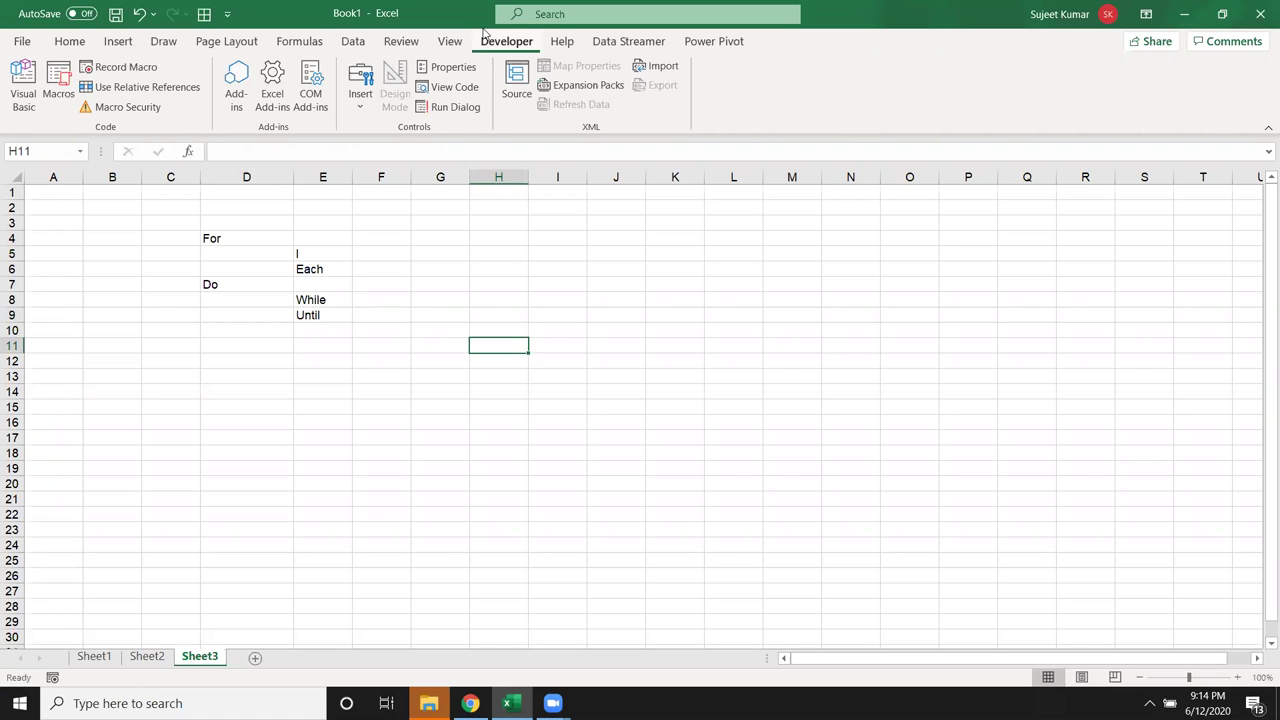
key(alt+F11)
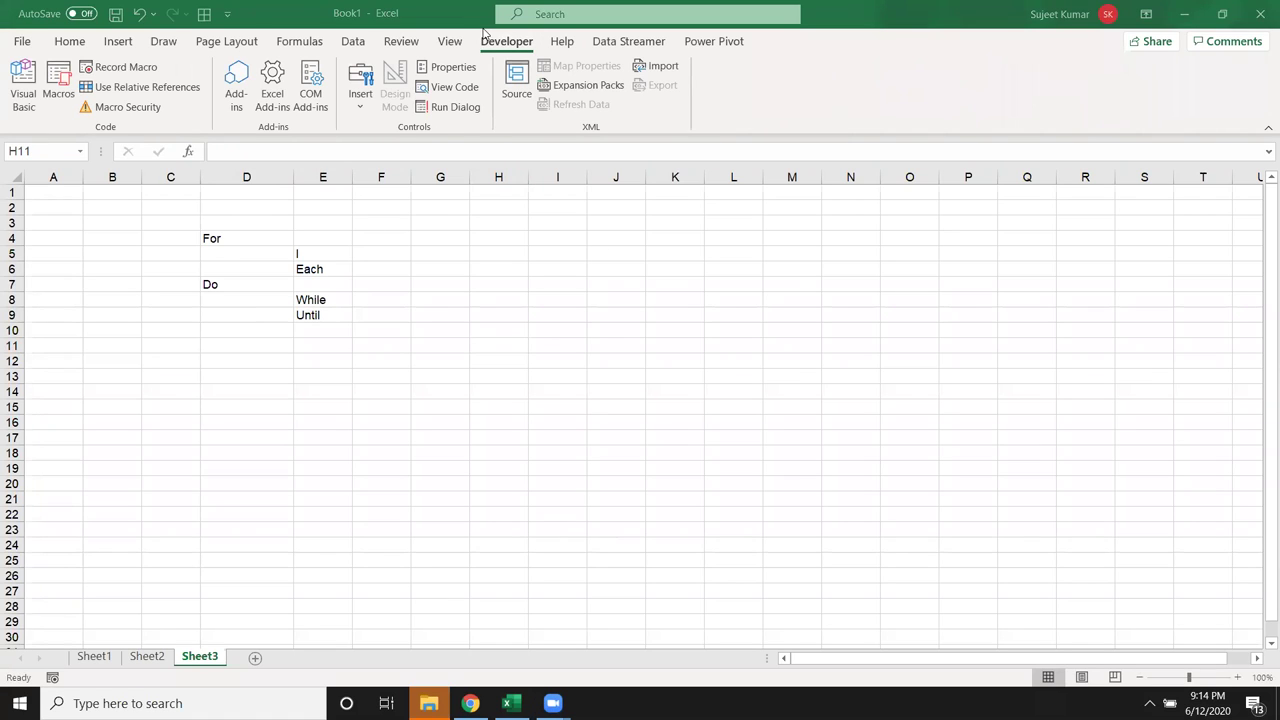
key(alt+F11)
click(22, 85)
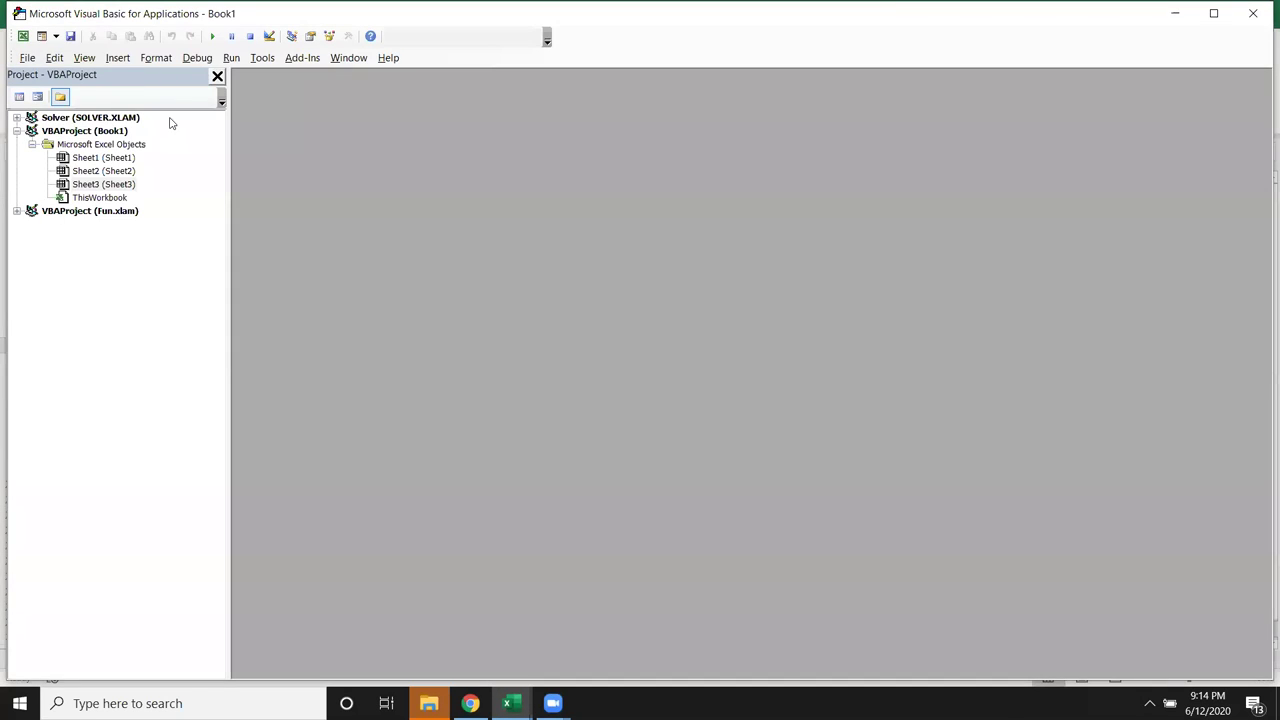
click(117, 58)
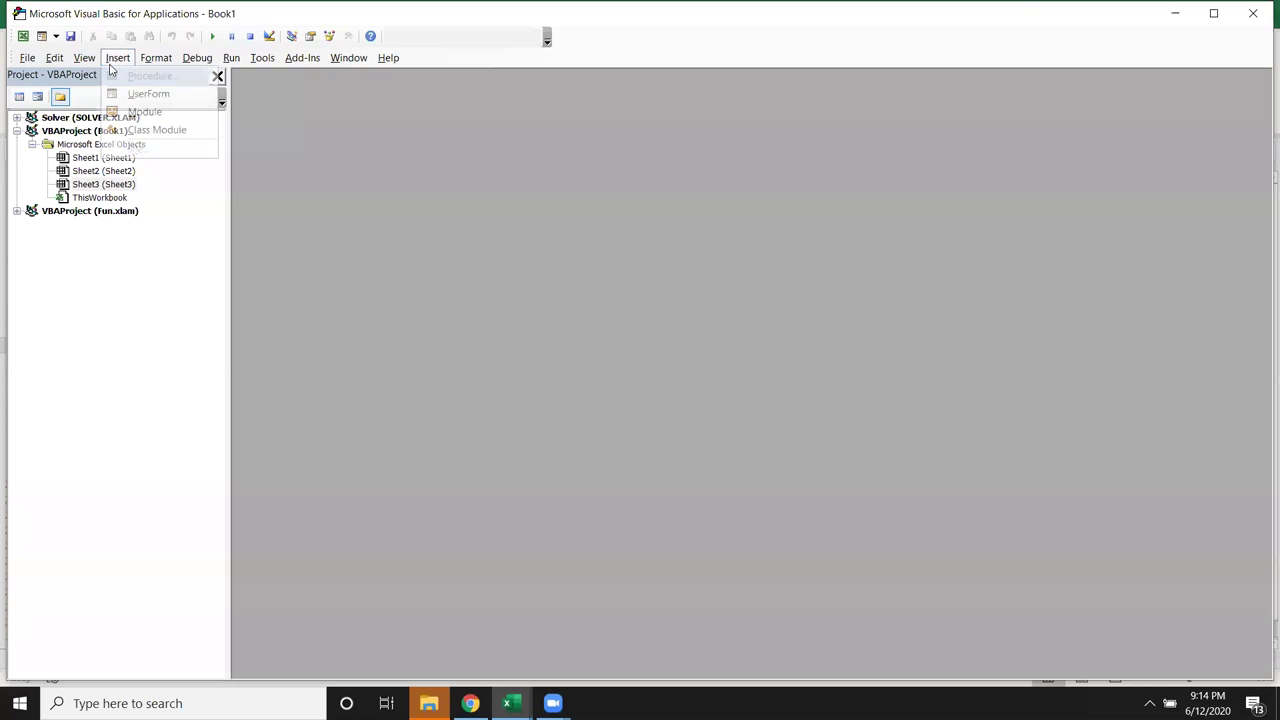
click(144, 112)
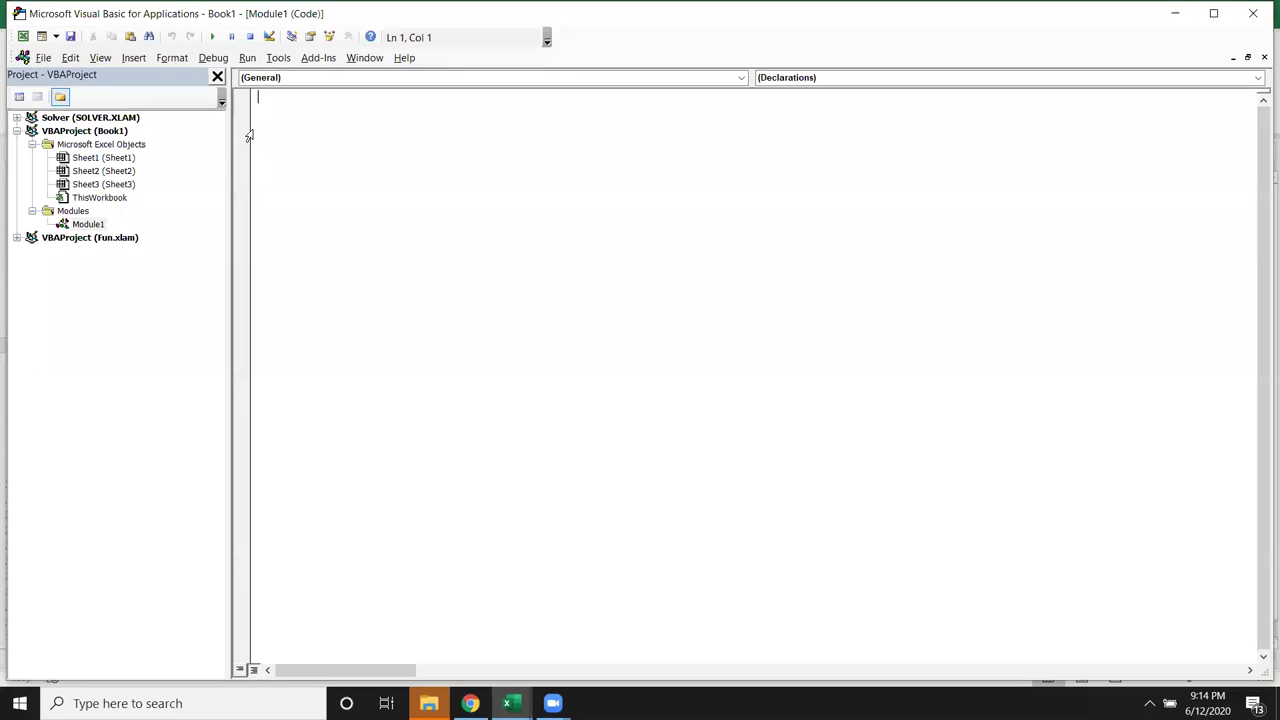
Create the Sub rr() procedure header in Module1, clearing a stray bracket.
text(sub rr)
key(Return)
text(()
key(Return)
key(Return)
key(Up)
key(Delete)
key(Return)
Add the line m = InputBox("Enter Name") inside rr.
text(Dim)
key(BackSpace)
key(BackSpace)
key(BackSpace)
text(m=inp)
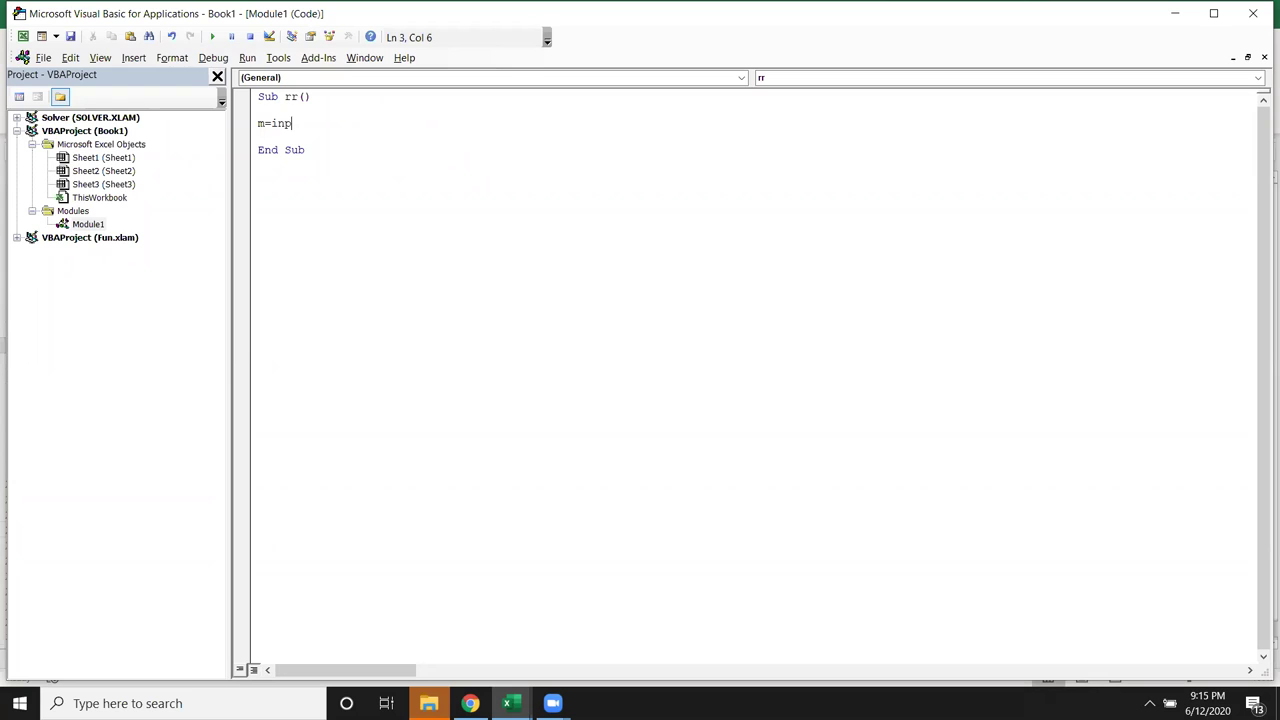
text(utbox)
text(("Enter Name)
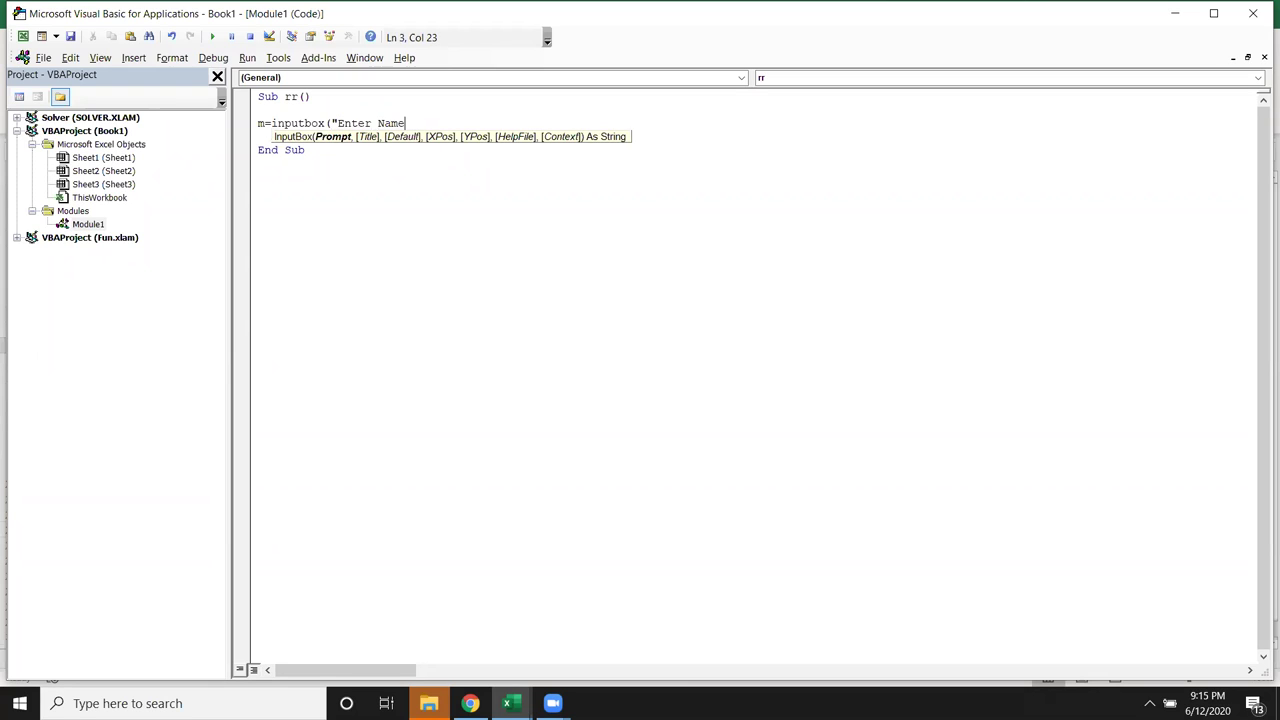
text("))
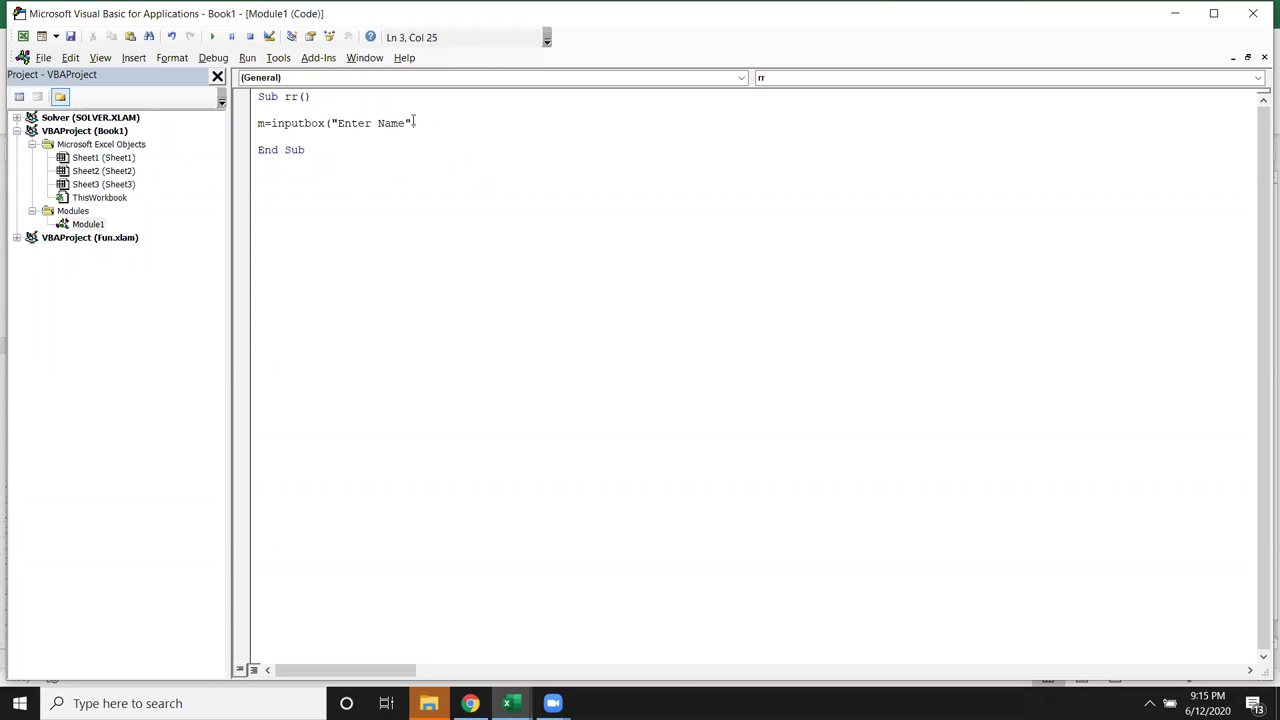
key(Return)
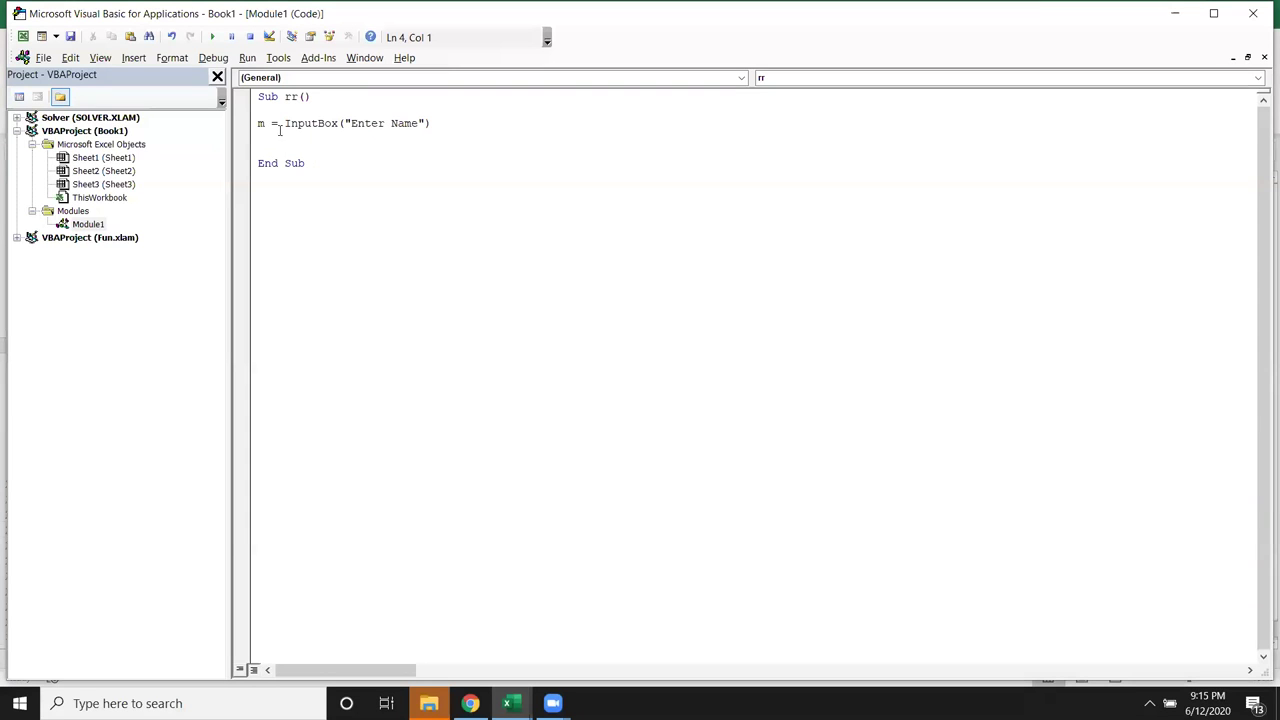
click(212, 36)
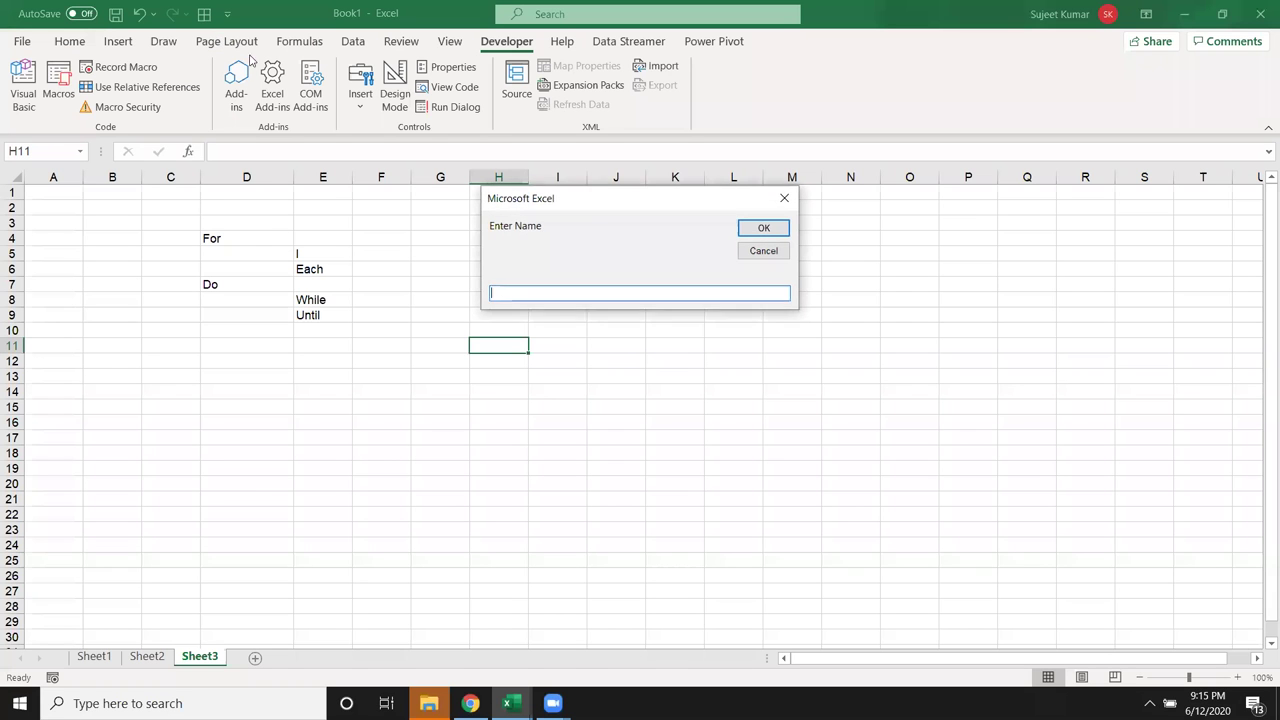
drag(591, 203, 550, 232)
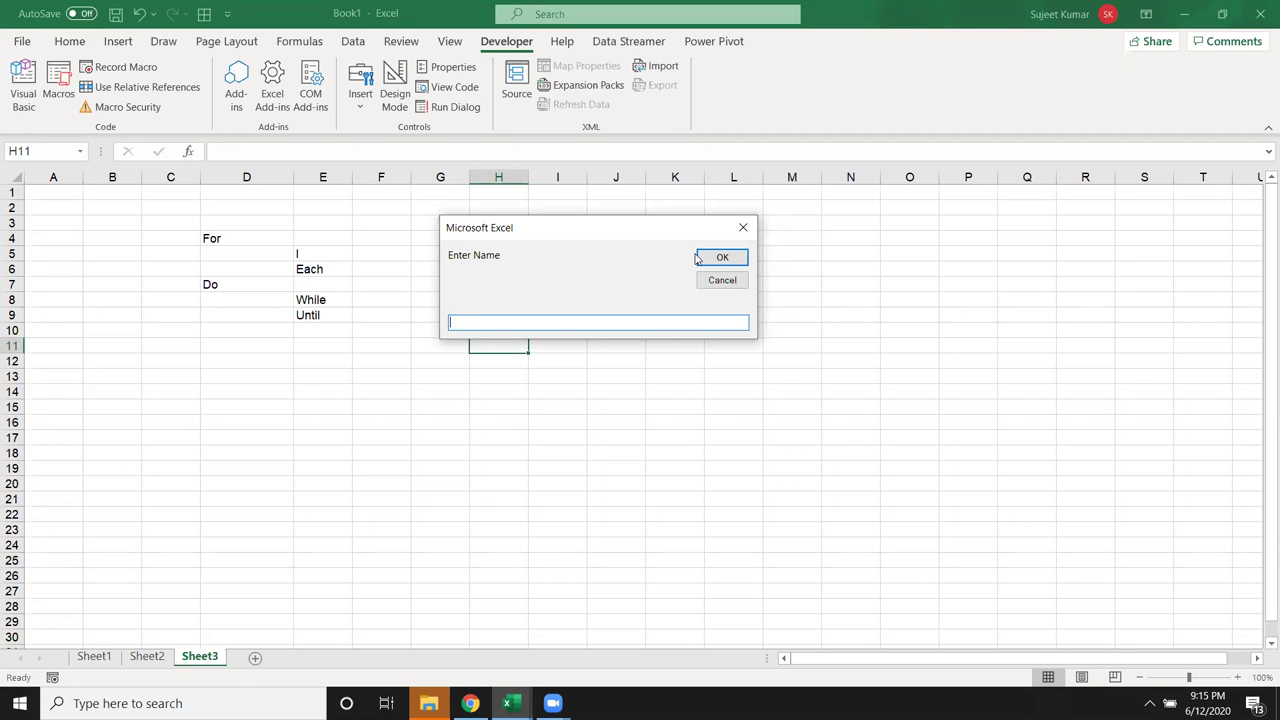
click(712, 262)
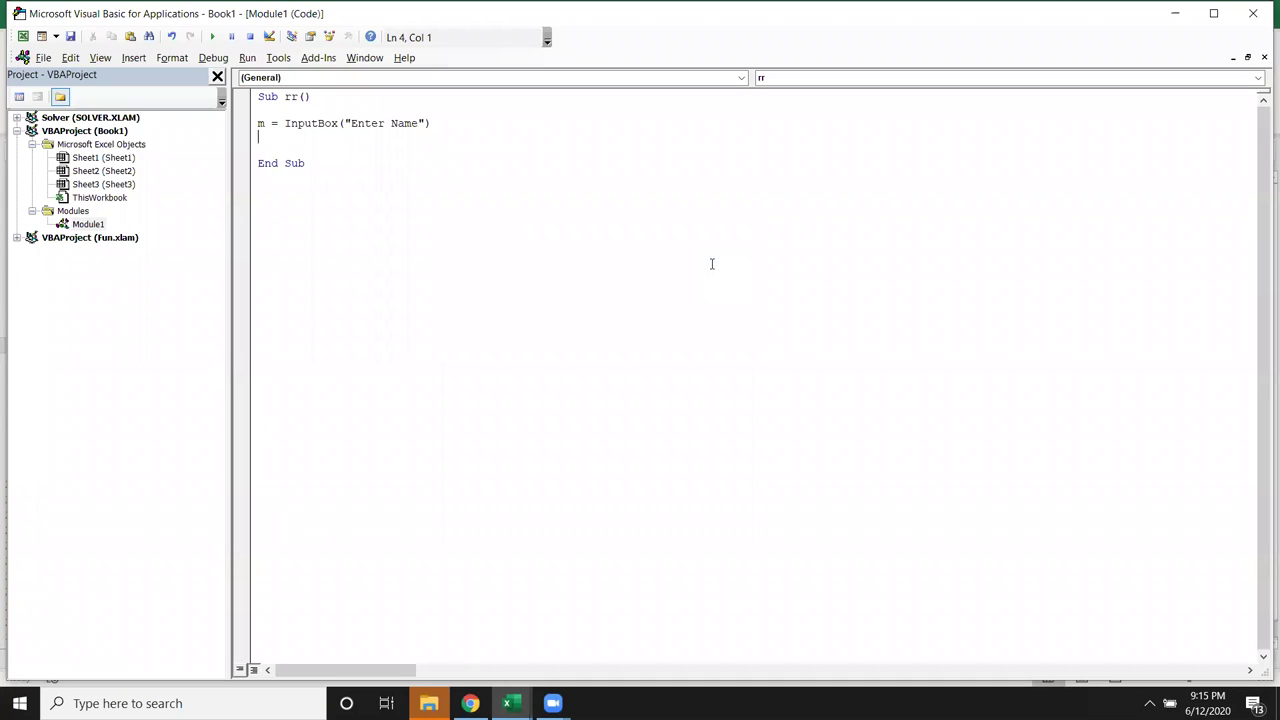
key(Up)
key(shift+Down)
key(shift+Up)
key(shift+Down)
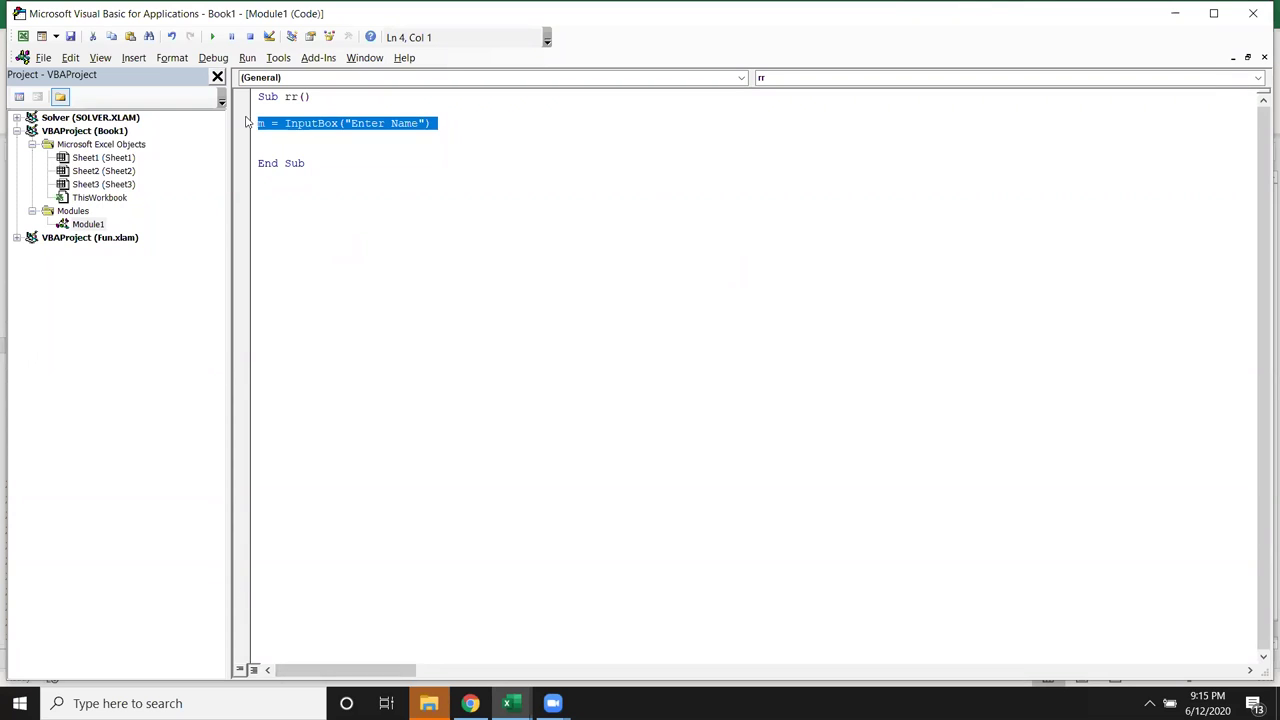
click(213, 37)
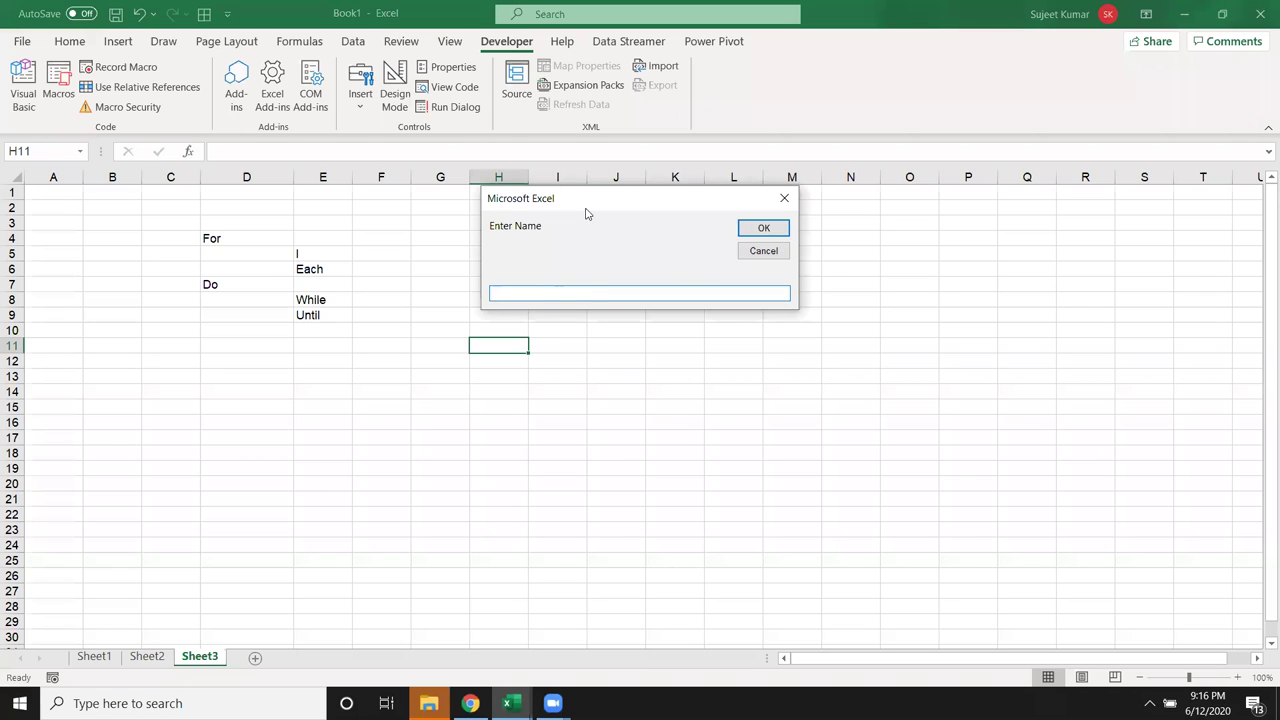
drag(587, 213, 477, 289)
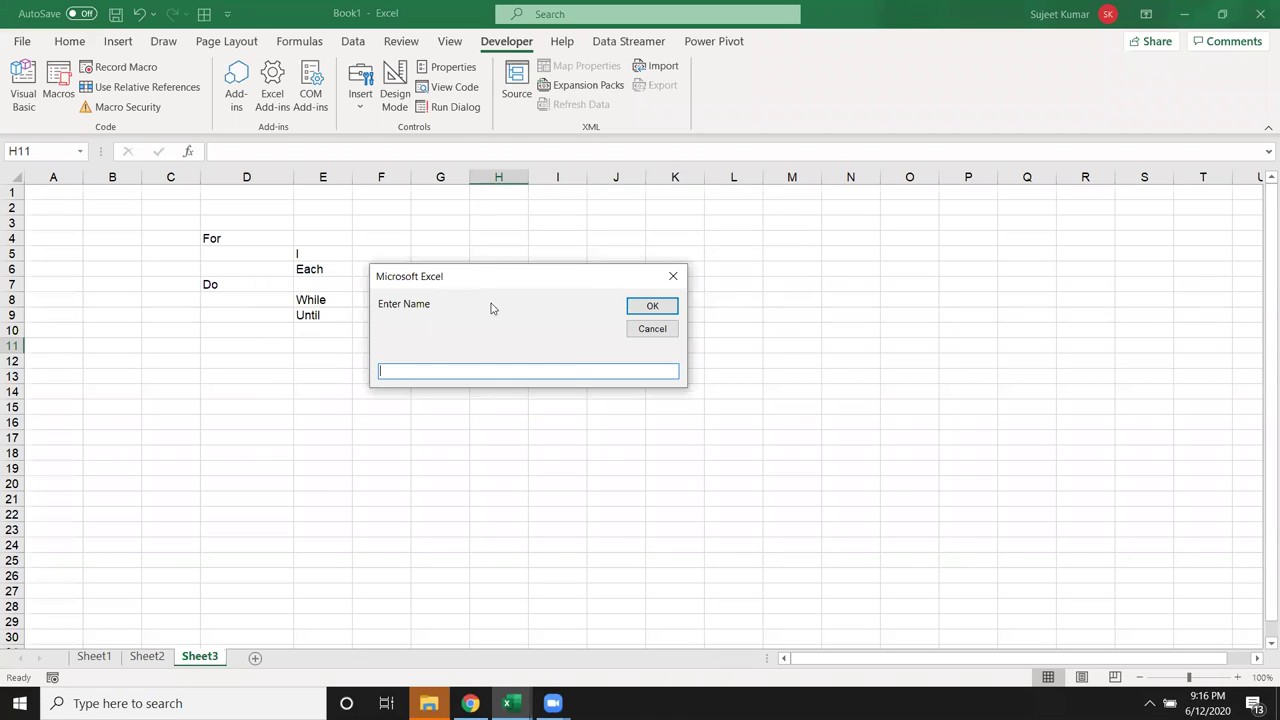
click(673, 277)
click(520, 260)
click(250, 127)
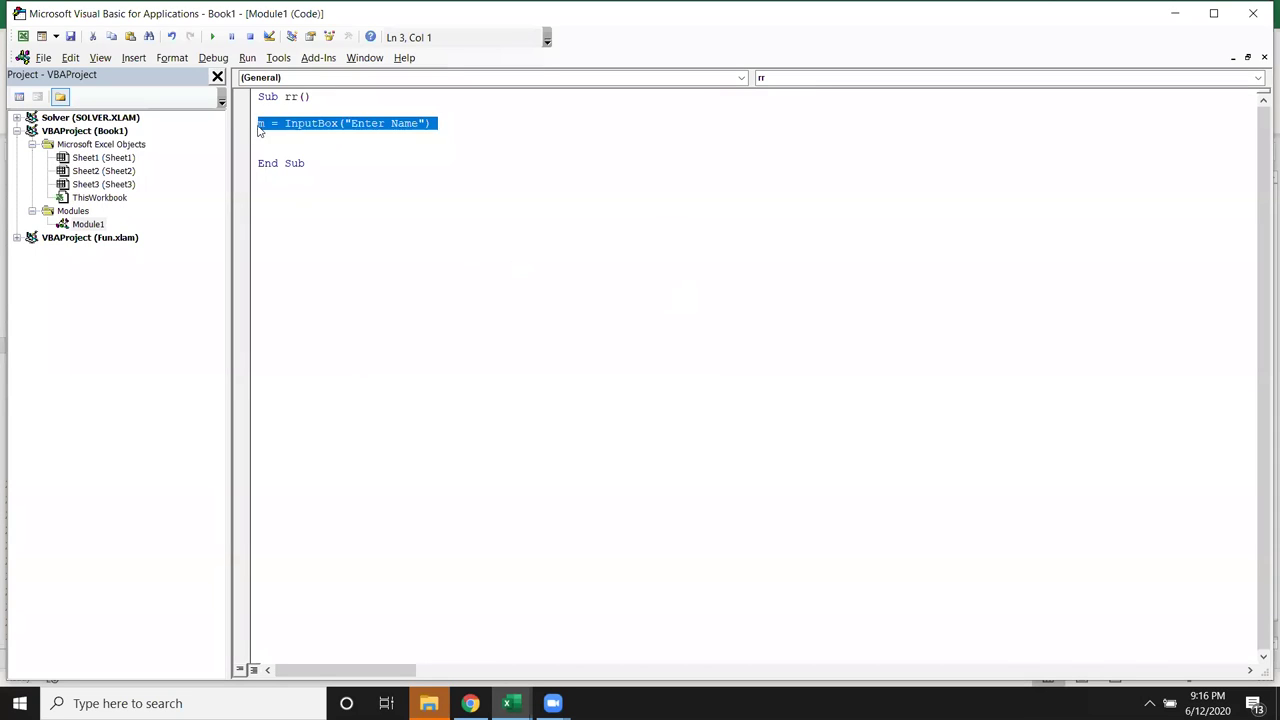
click(264, 123)
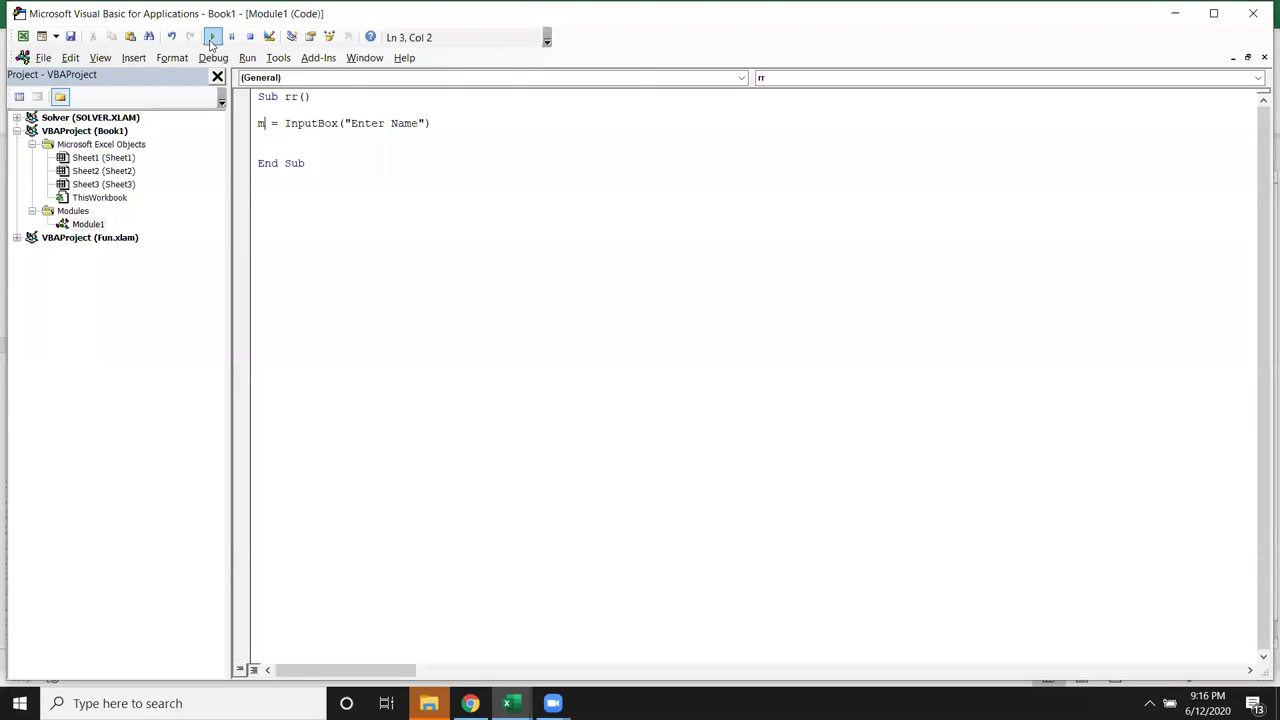
click(212, 37)
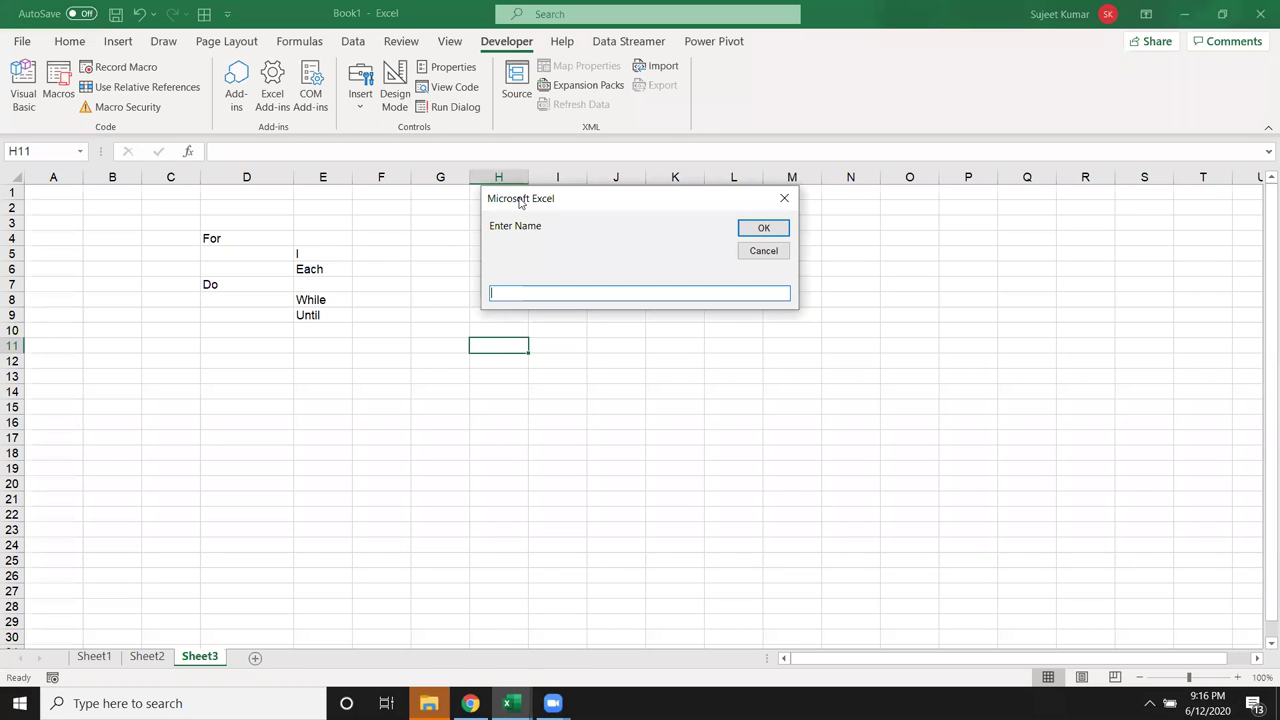
drag(522, 202, 400, 222)
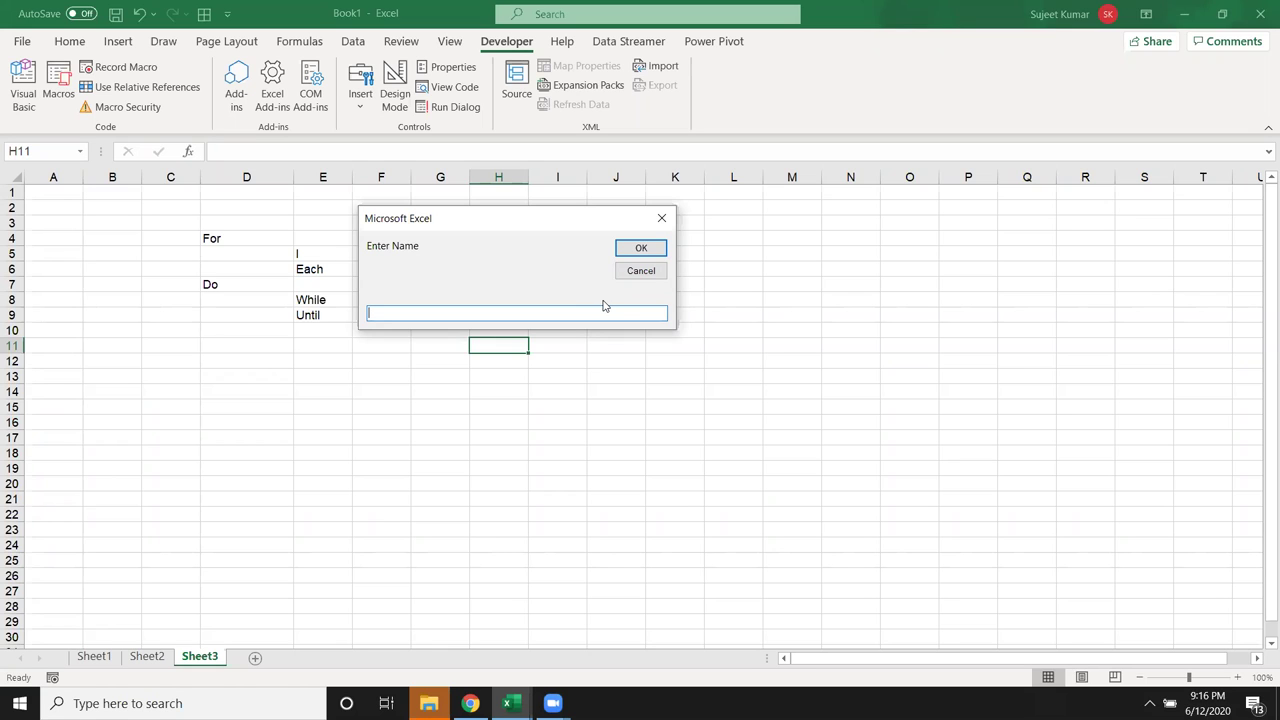
Wrap the InputBox line in a For i = 1 To 100000 ... Next i loop.
click(645, 275)
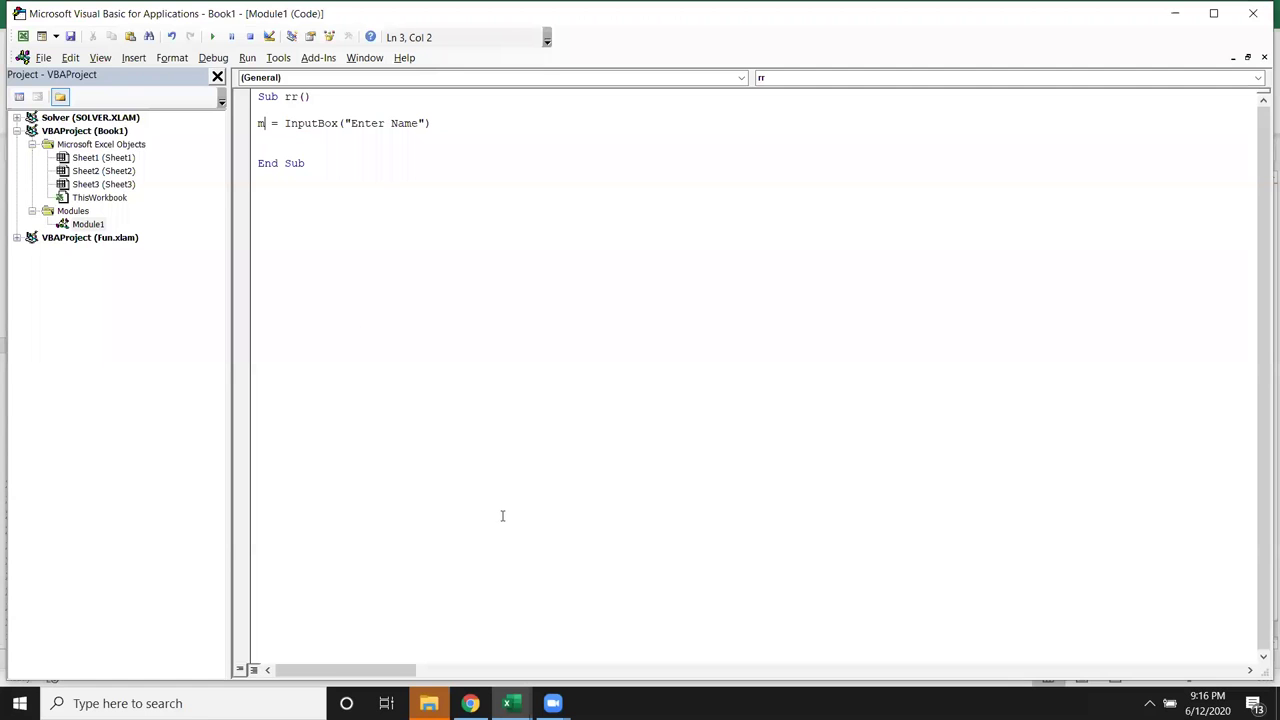
click(380, 329)
click(271, 112)
key(Return)
click(258, 110)
text(for i)
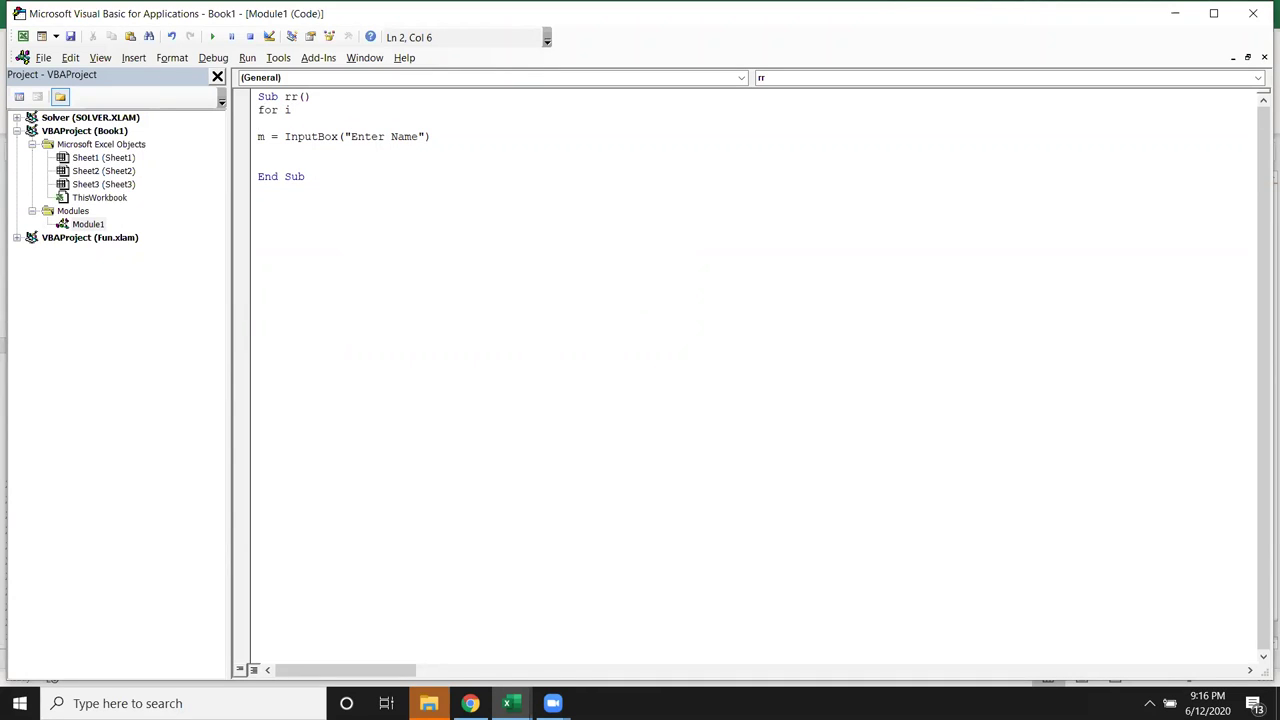
text( = 1 )
text(to )
text(100000)
click(340, 163)
text(next i)
Add blank lines and type If m > "" Then below the InputBox line.
key(Up)
key(Up)
key(Return)
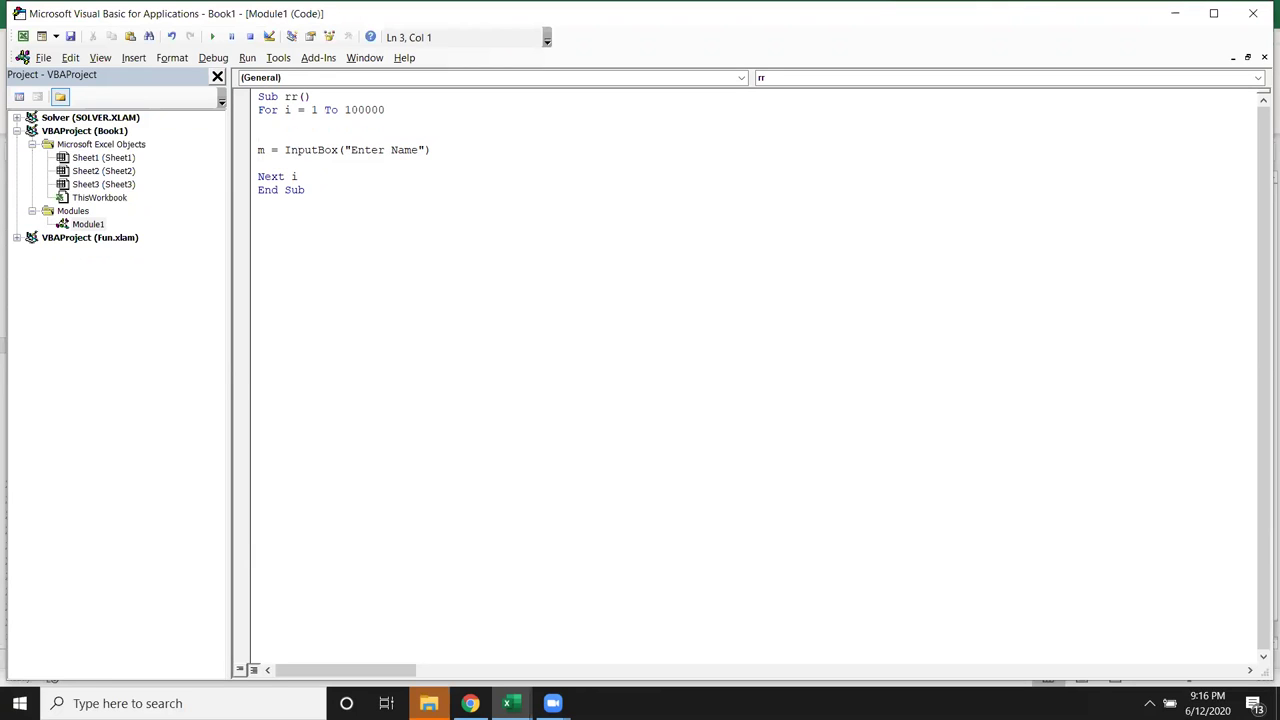
key(Down)
key(Return)
key(Return)
key(Up)
key(Up)
key(Up)
key(Up)
key(Up)
key(Down)
key(Down)
key(Down)
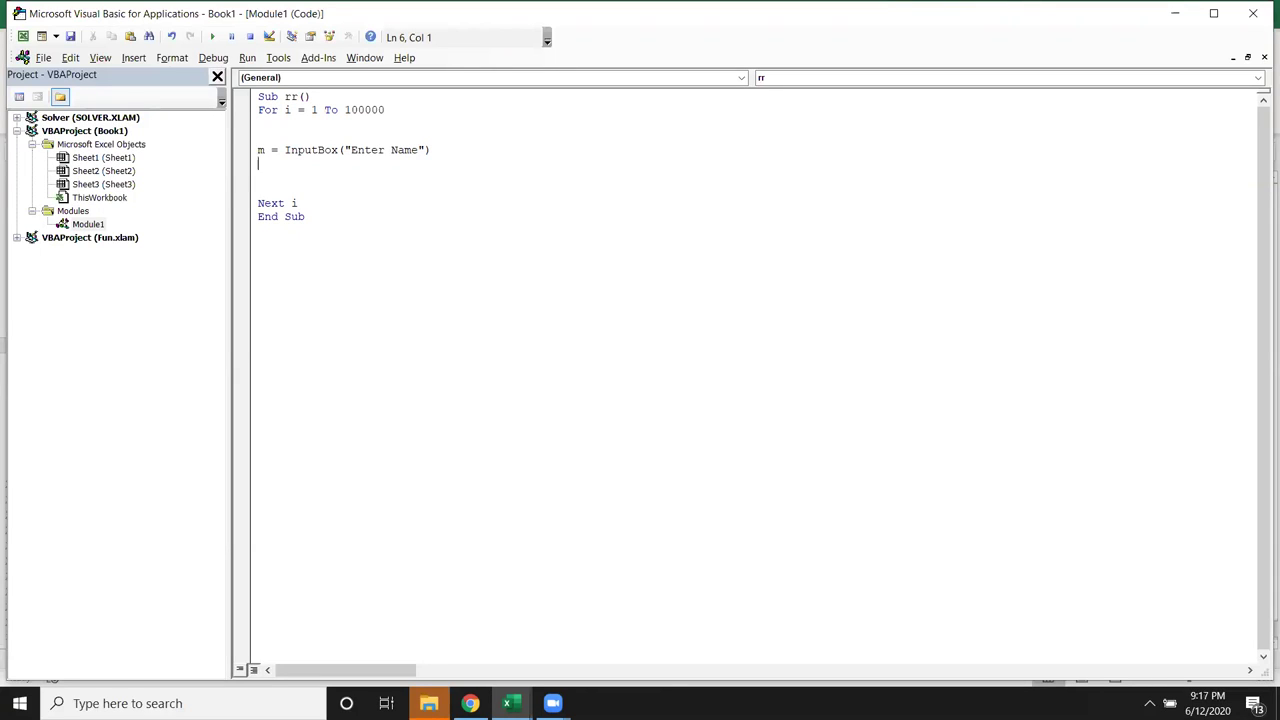
text(if)
text( m>"" )
text(then)
key(Return)
Type an exit loop line under the If test, which triggers a compile error.
text(exit)
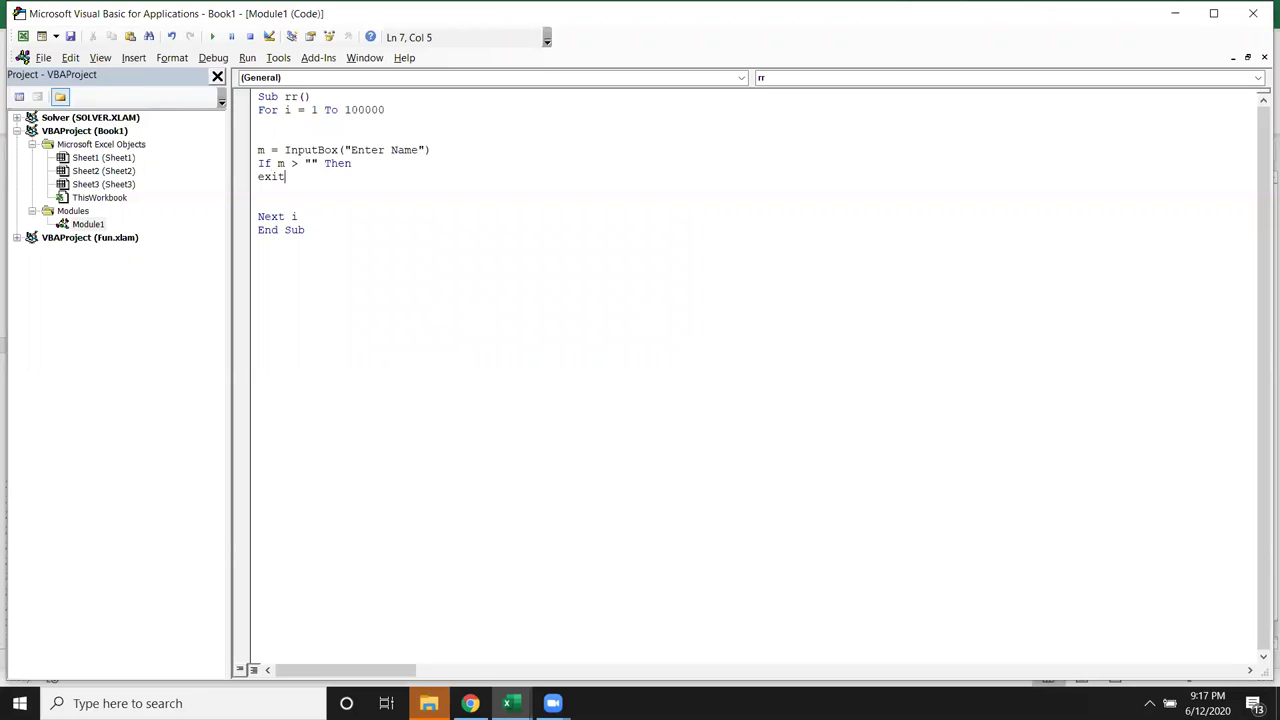
text( loop)
key(Return)
Dismiss the error and retype the line as exit loop, getting the expected Do-or-For error again.
key(Return)
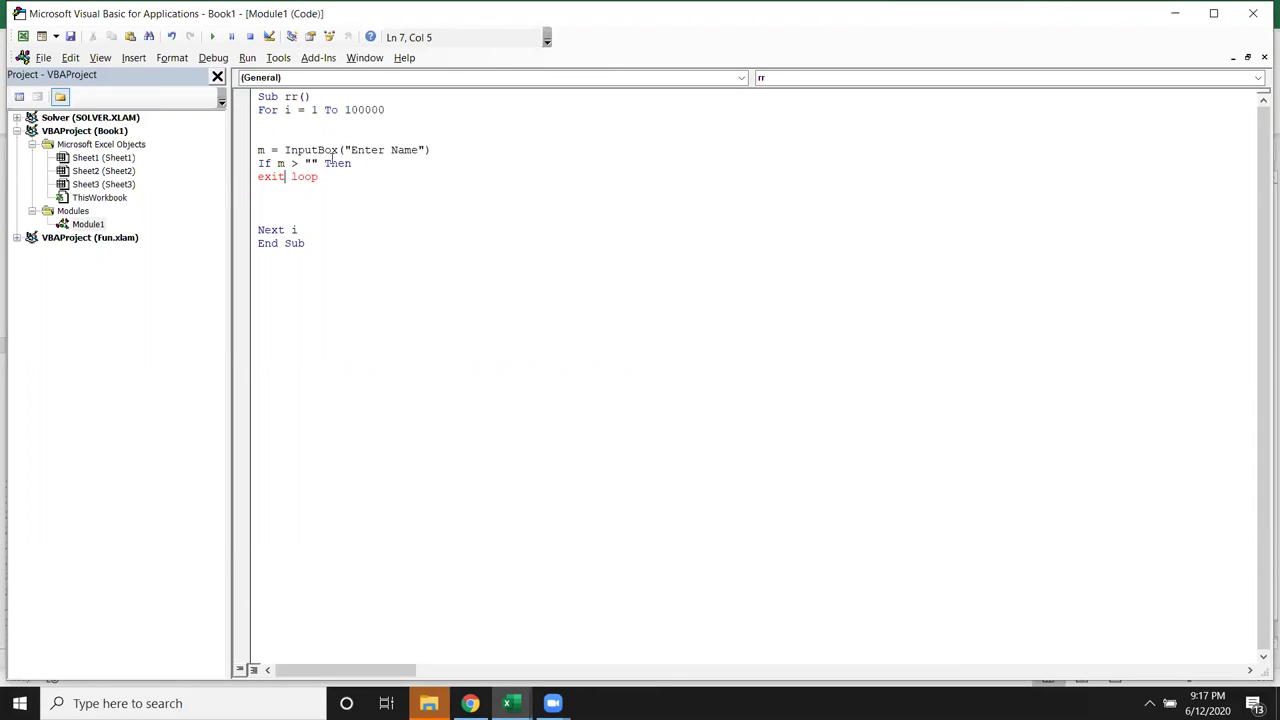
key(Delete)
key(Down)
key(Up)
key(Right)
key(Right)
key(Right)
text(e)
click(334, 153)
key(Return)
key(Right)
key(BackSpace)
key(BackSpace)
key(BackSpace)
key(BackSpace)
key(BackSpace)
key(BackSpace)
text(loop)
key(Return)
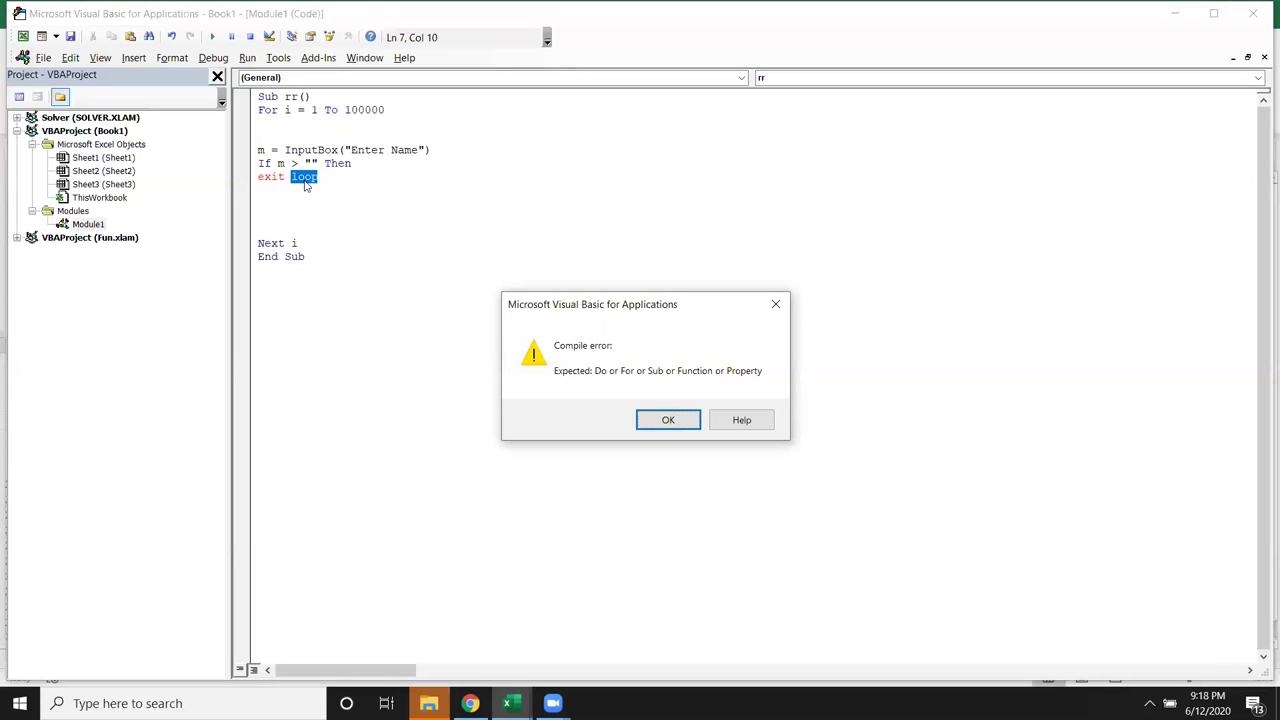
Dismiss the error and change exit loop to Exit For.
click(668, 419)
key(BackSpace)
text(for)
key(Return)
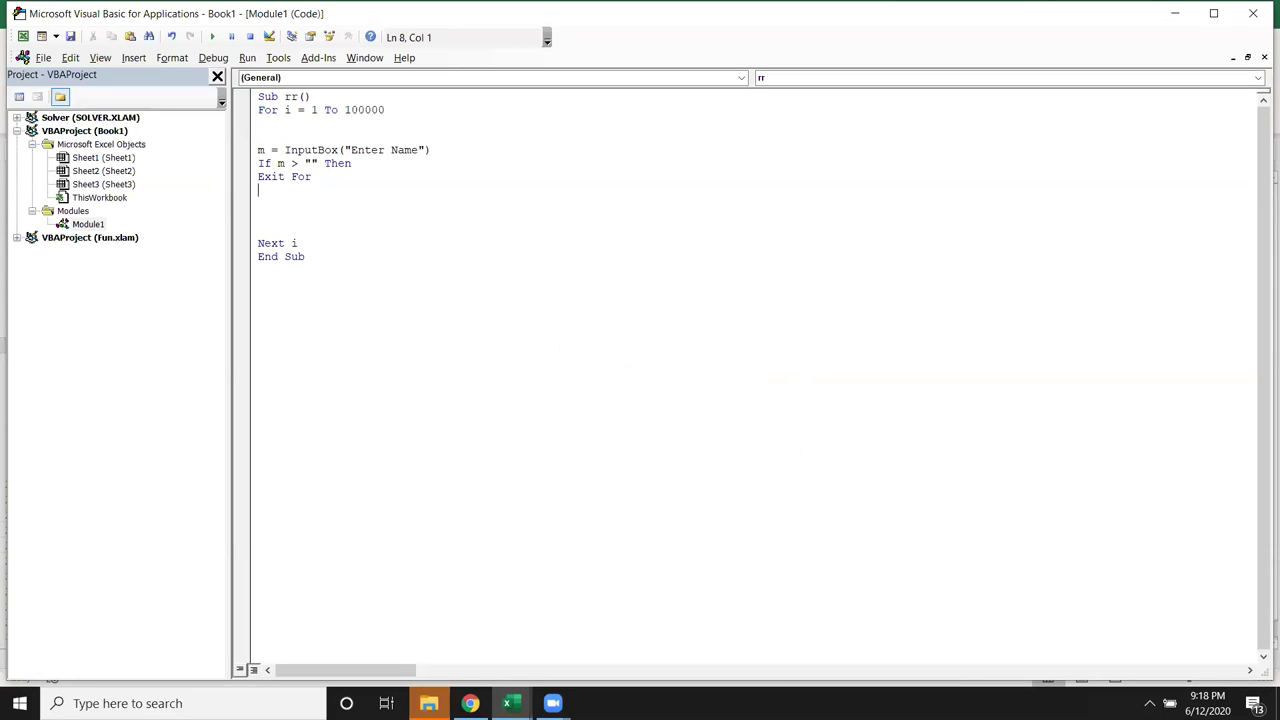
Add an Else branch with MsgBox "Please Ener Name".
text(else)
key(Return)
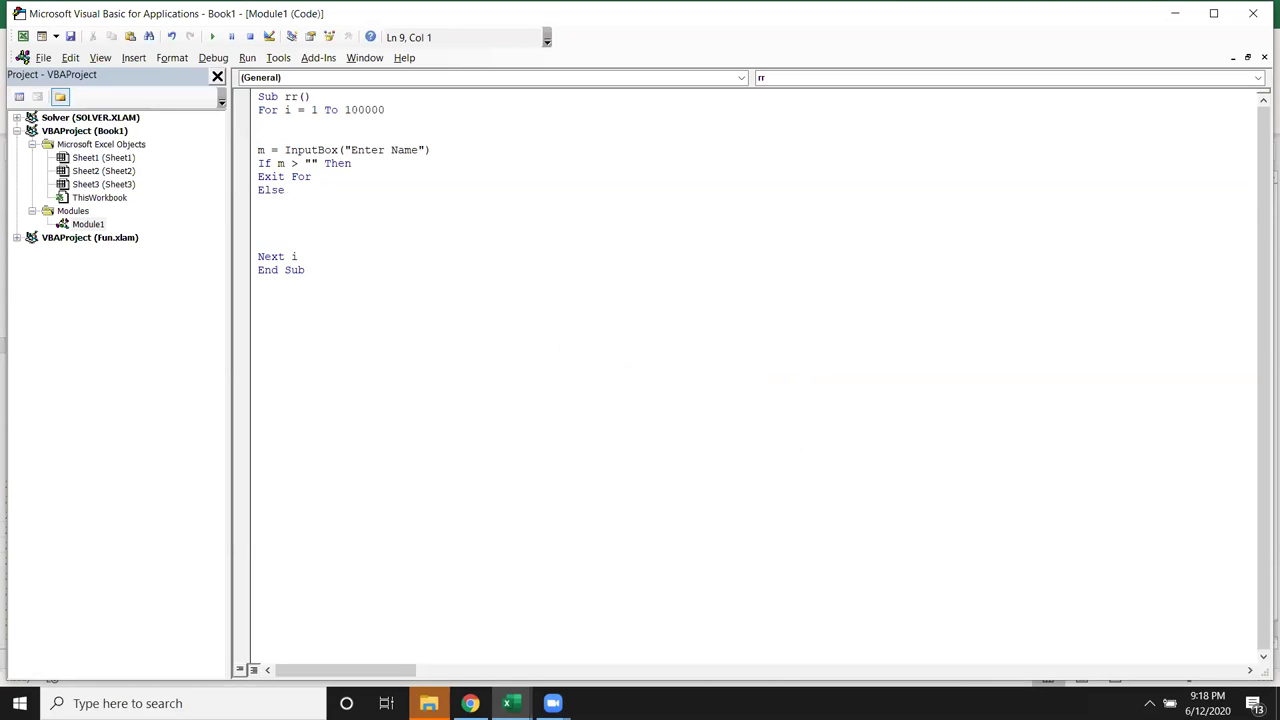
text(msgbox "Please Ener Name")
key(Return)
Close the test with End If, then run rr: submit blank twice, then enter P.
text(end )
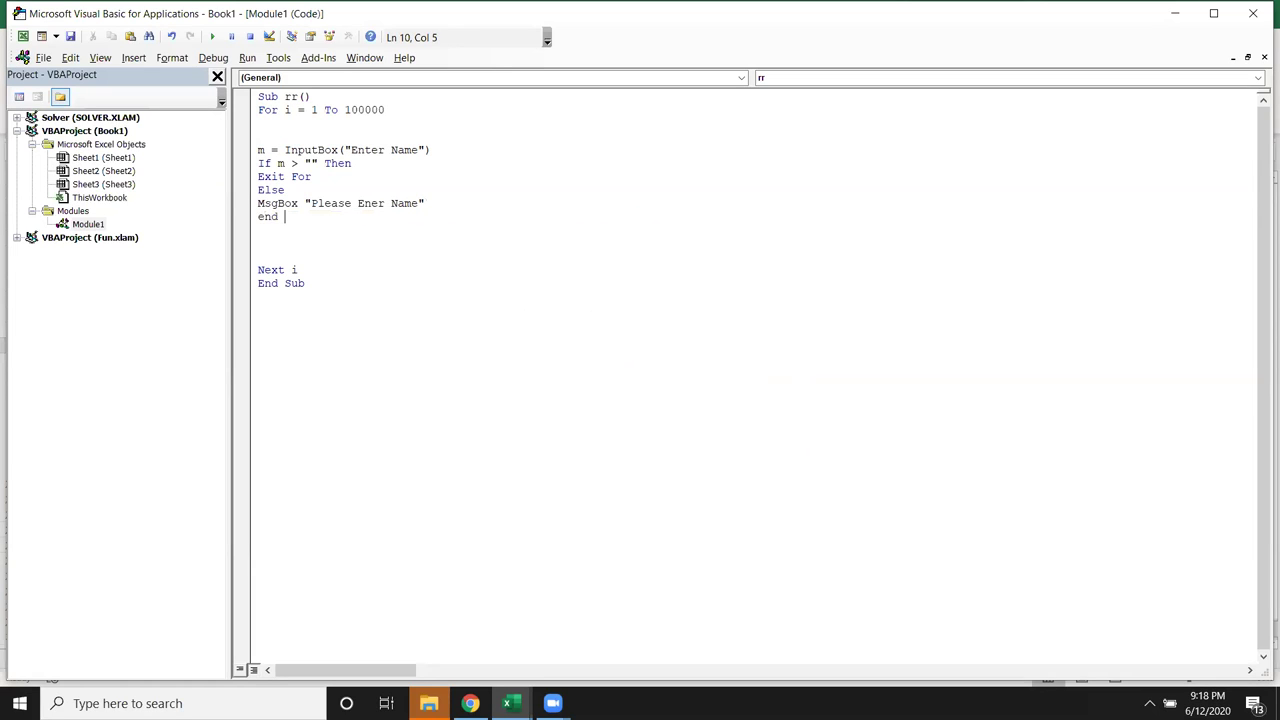
text(if)
key(Return)
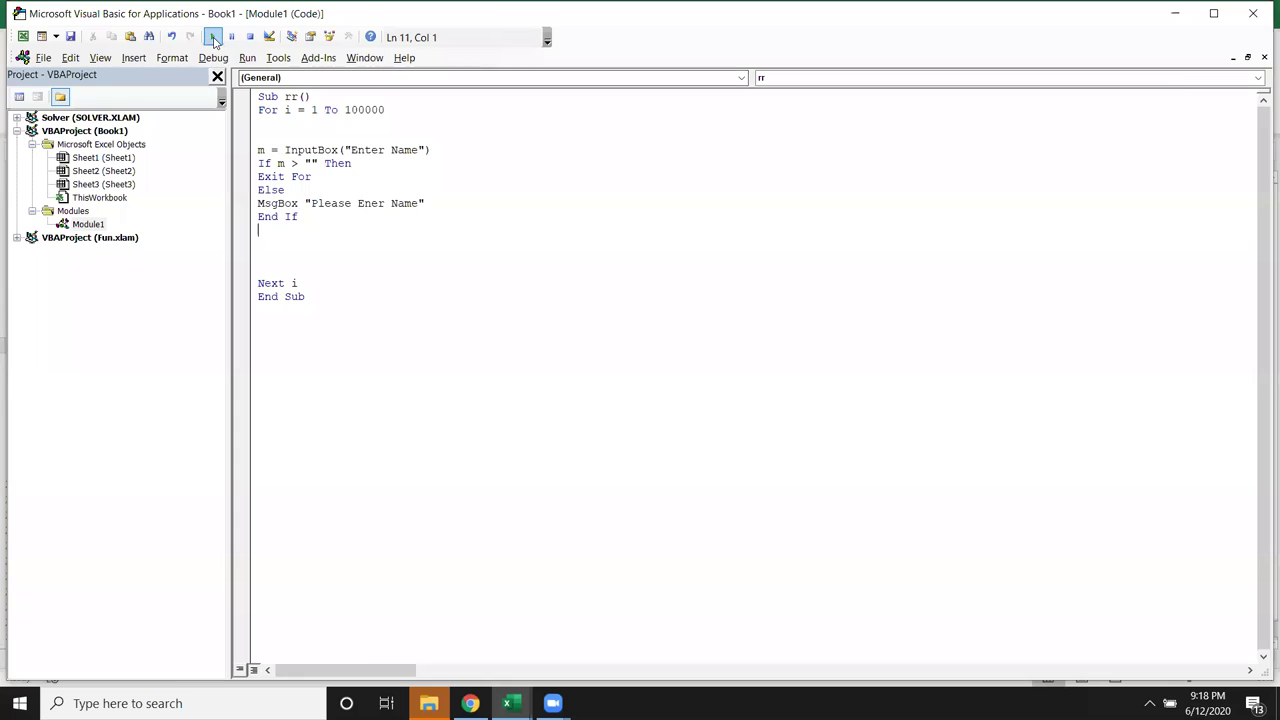
click(212, 36)
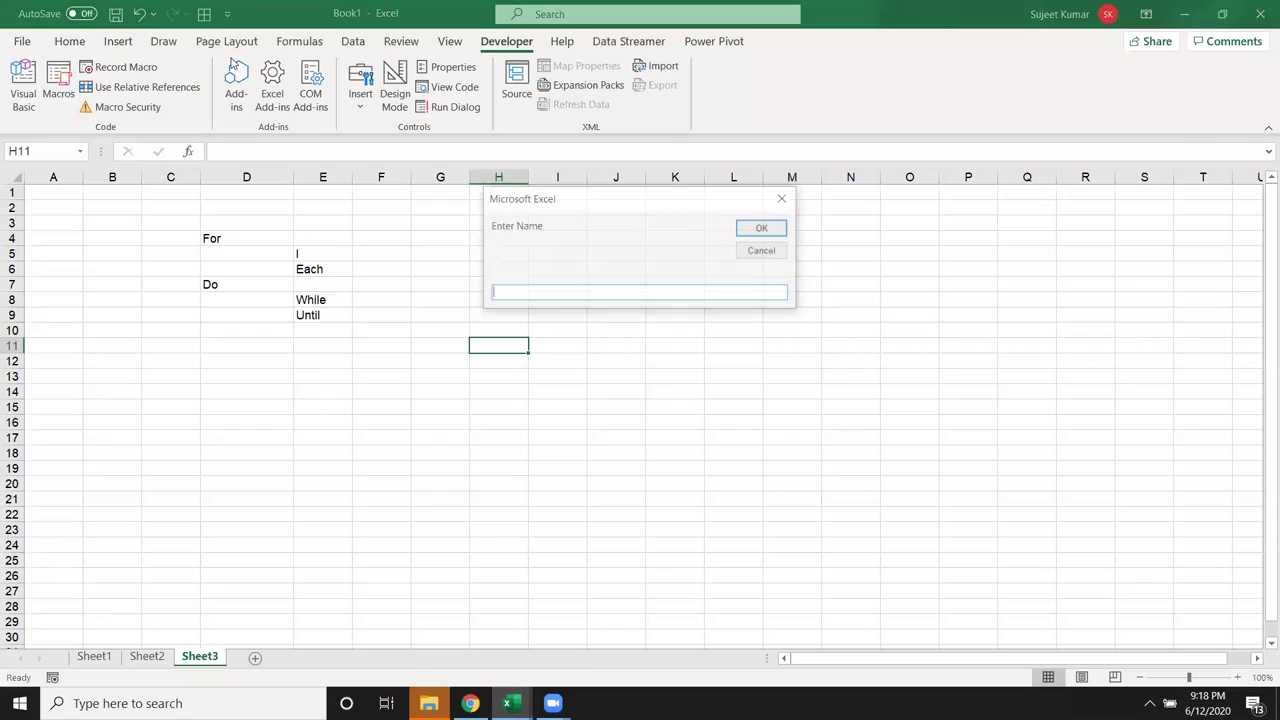
click(750, 230)
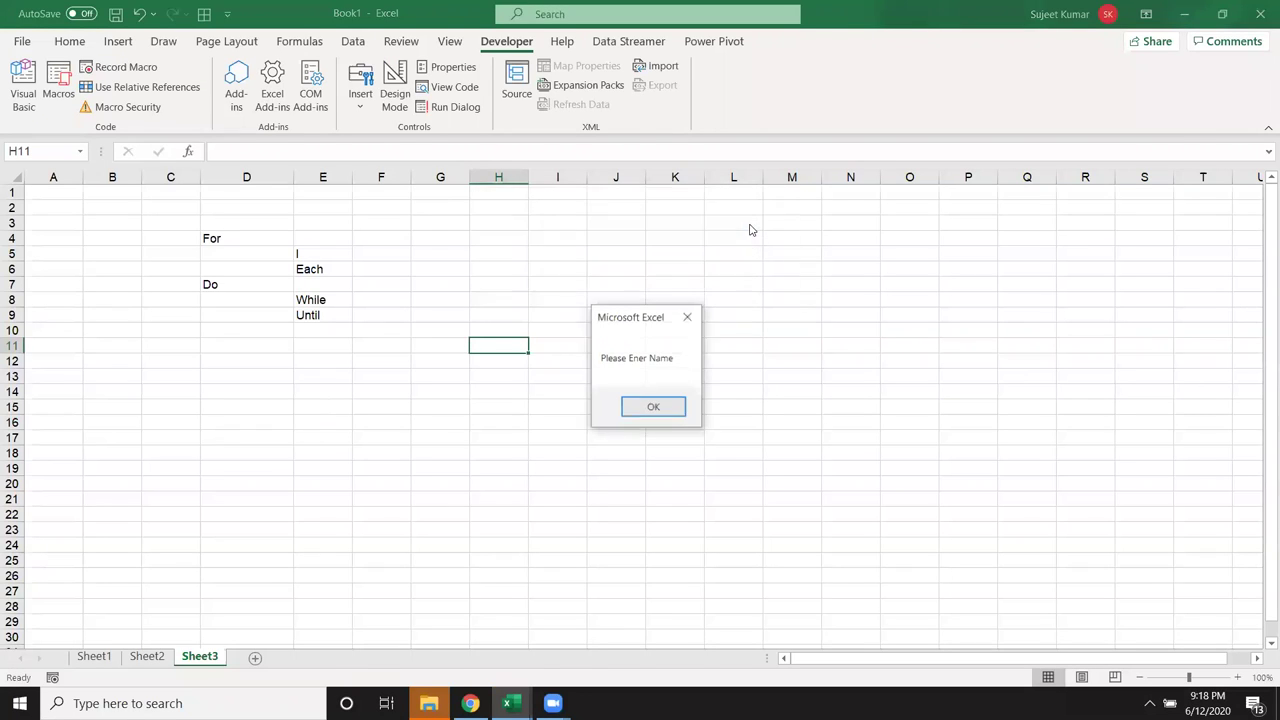
click(653, 406)
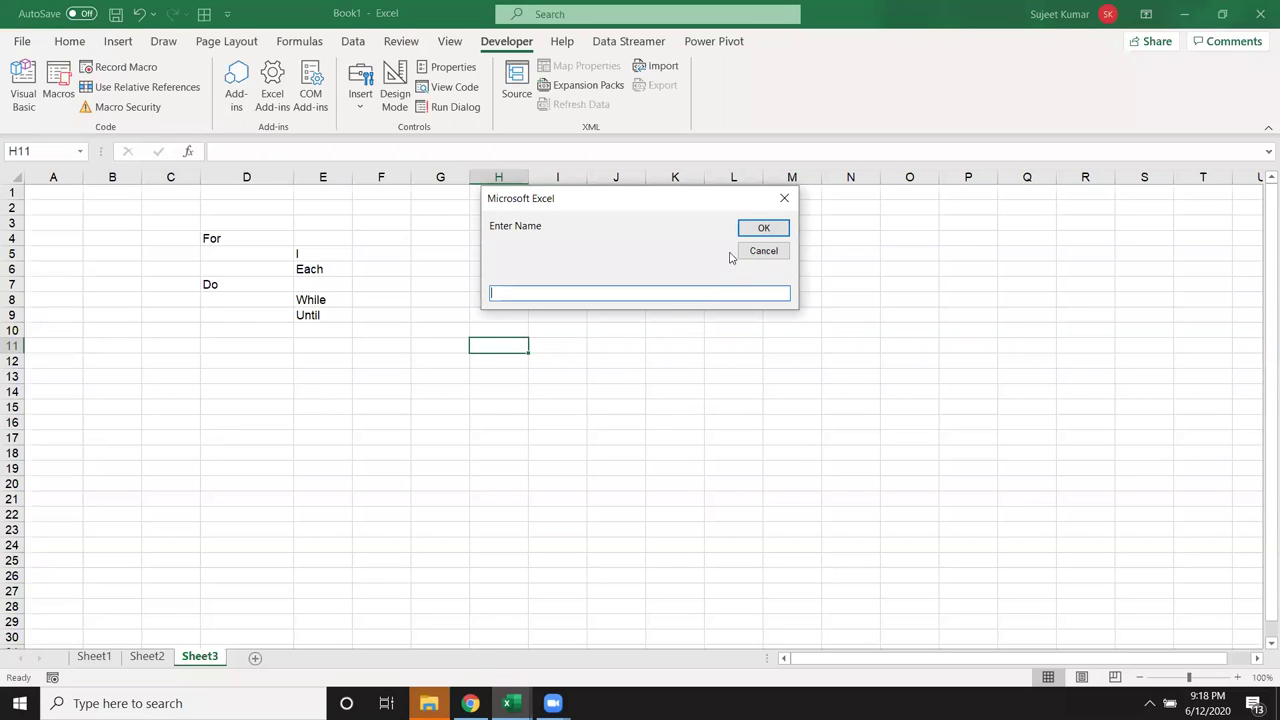
click(764, 227)
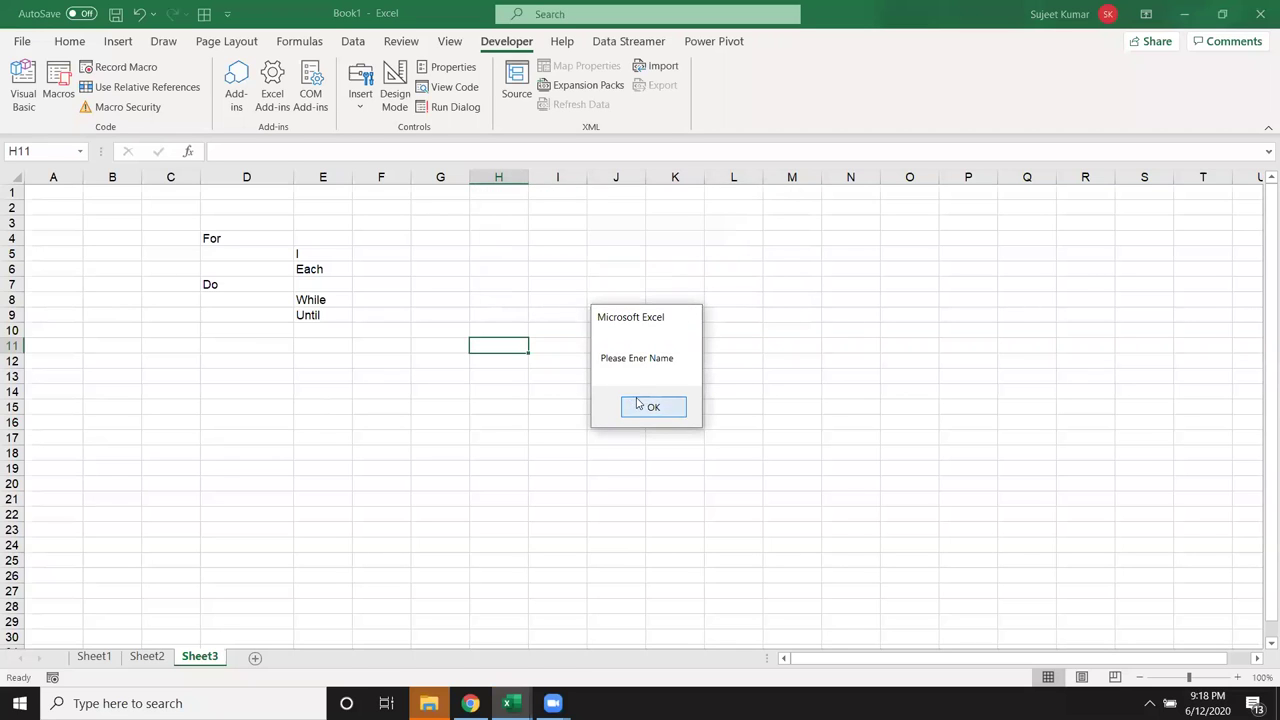
click(642, 405)
text(P)
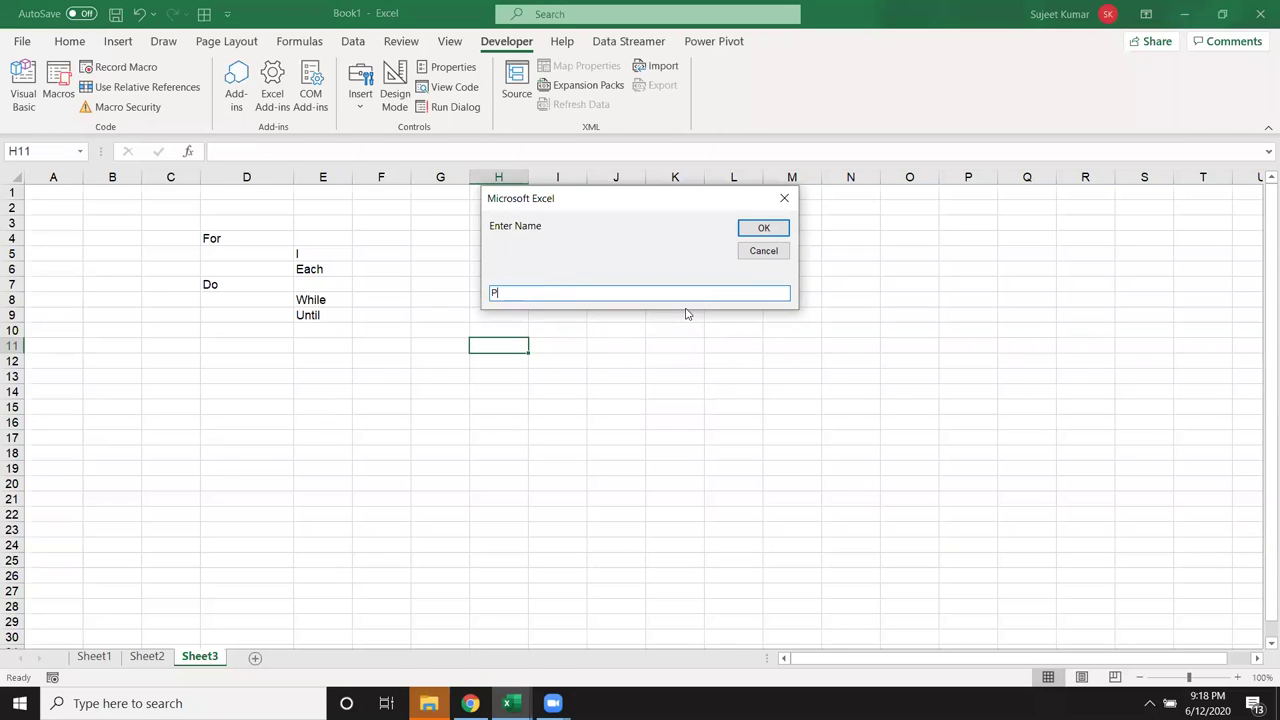
click(760, 228)
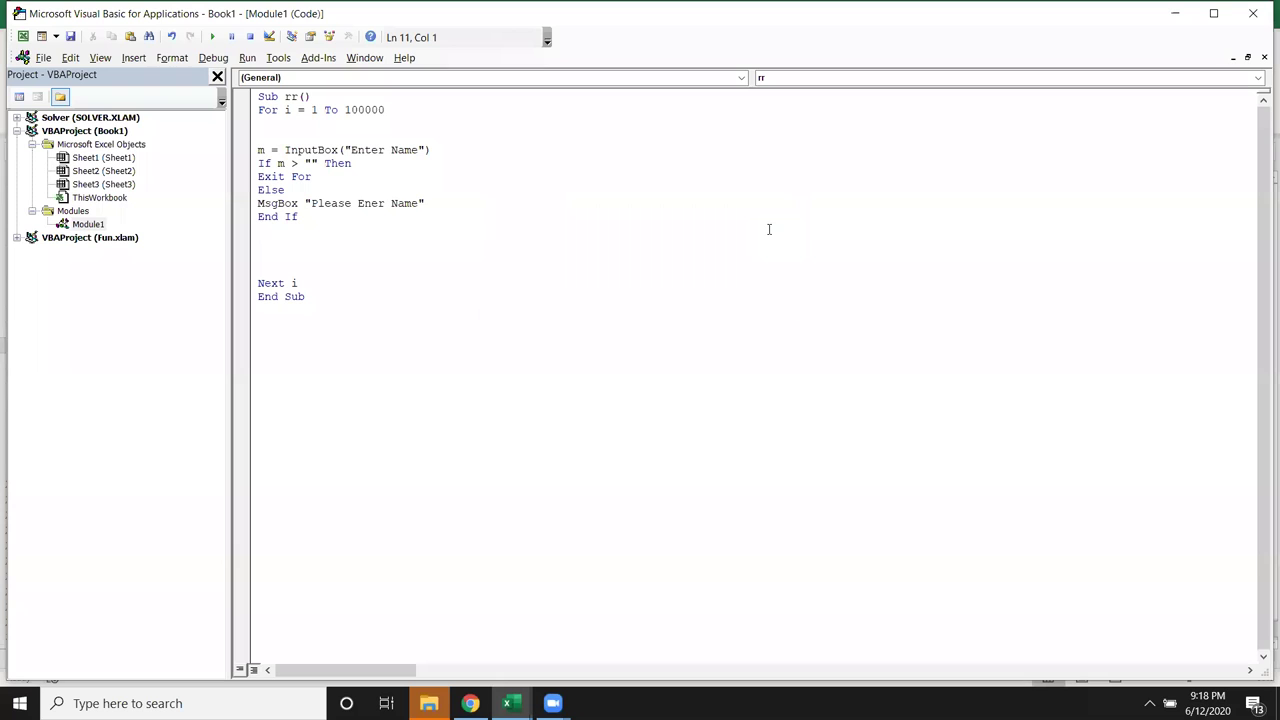
Start a new Sub rr() procedure below End Sub.
click(422, 340)
key(Return)
text(sub rr)
text(())
Rename the new procedure to rr_1 and declare Dim r As String.
key(Left)
key(Left)
text(_1)
key(Return)
key(Return)
key(Return)
key(Return)
key(Up)
key(Up)
text(dim )
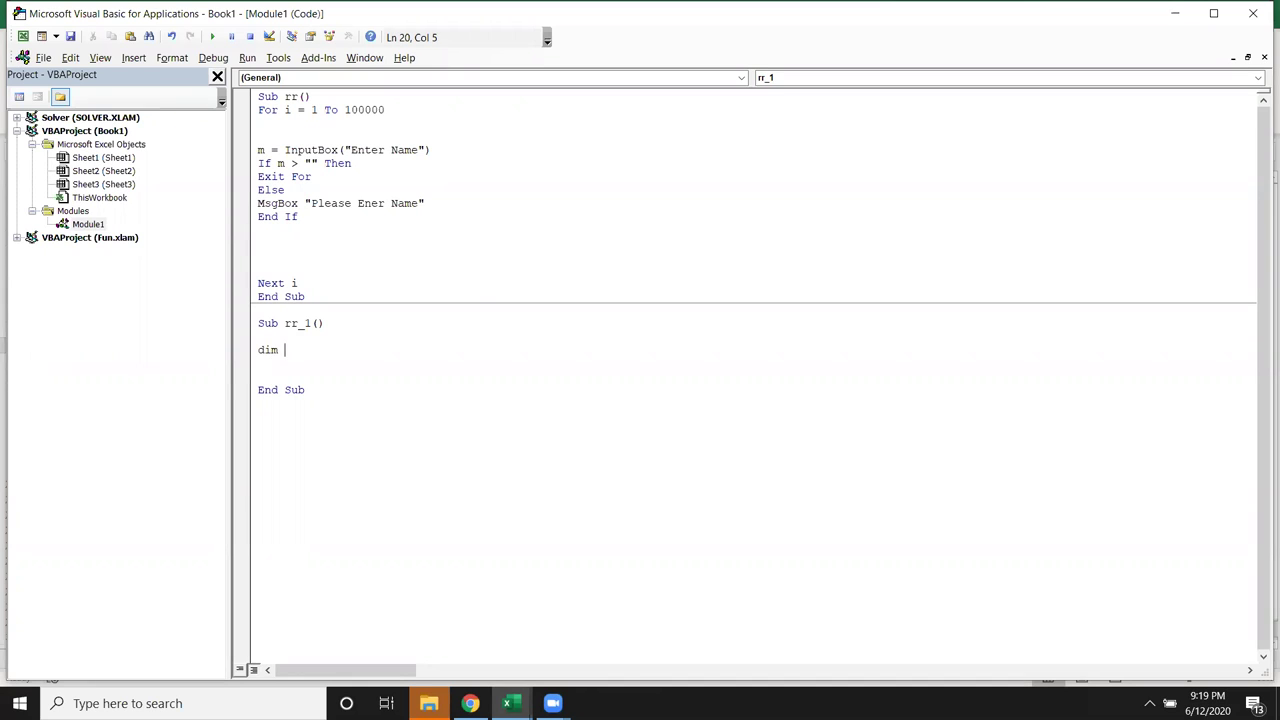
text(r as )
text(String)
key(Return)
text(])
key(BackSpace)
key(Return)
Add a Do While r <> "" loop containing r = InputBox("Enter Name:") and closing with Loop.
text(do )
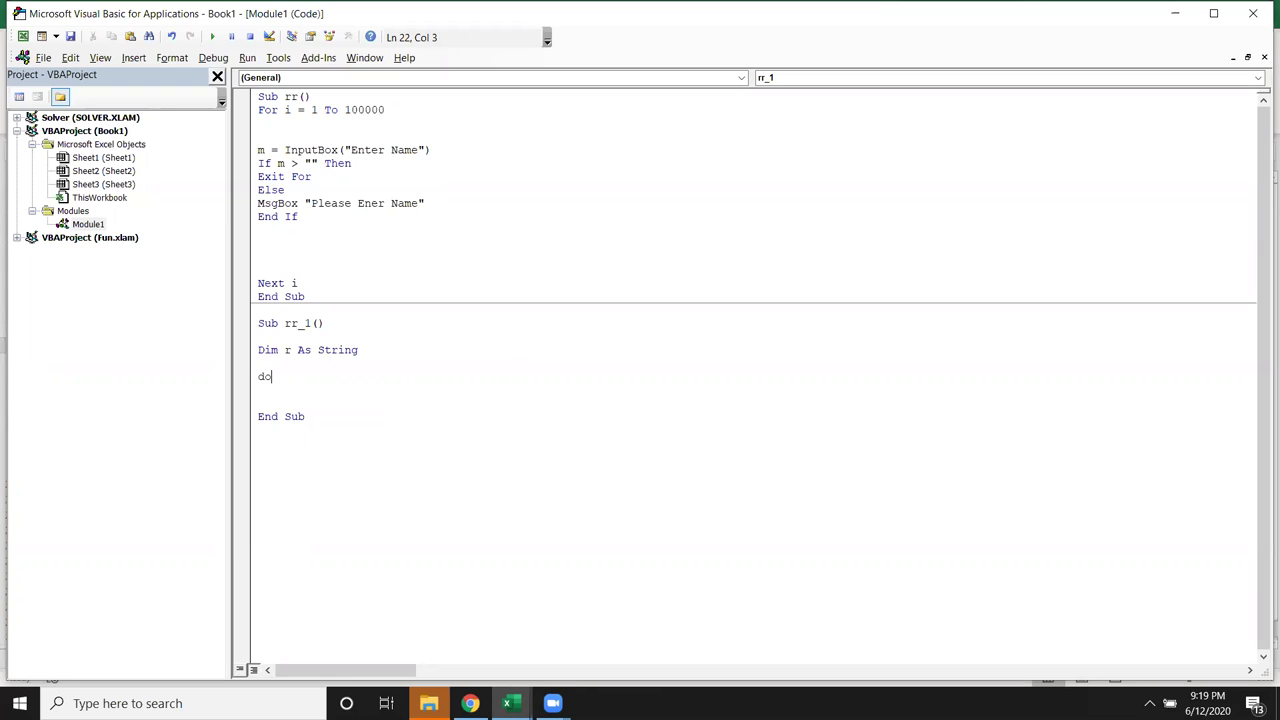
text(while )
text(r)
text(d)
key(BackSpace)
text(<> "")
key(Return)
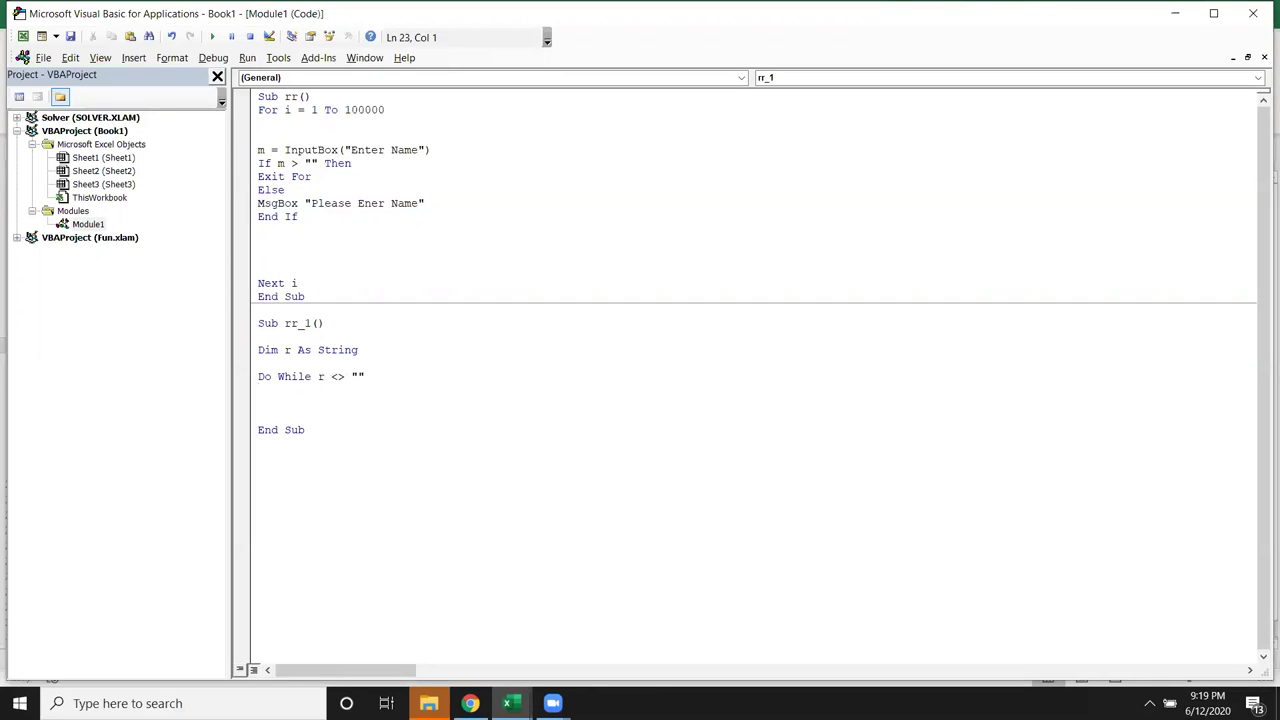
text(r=inputbox("Enter Name:)
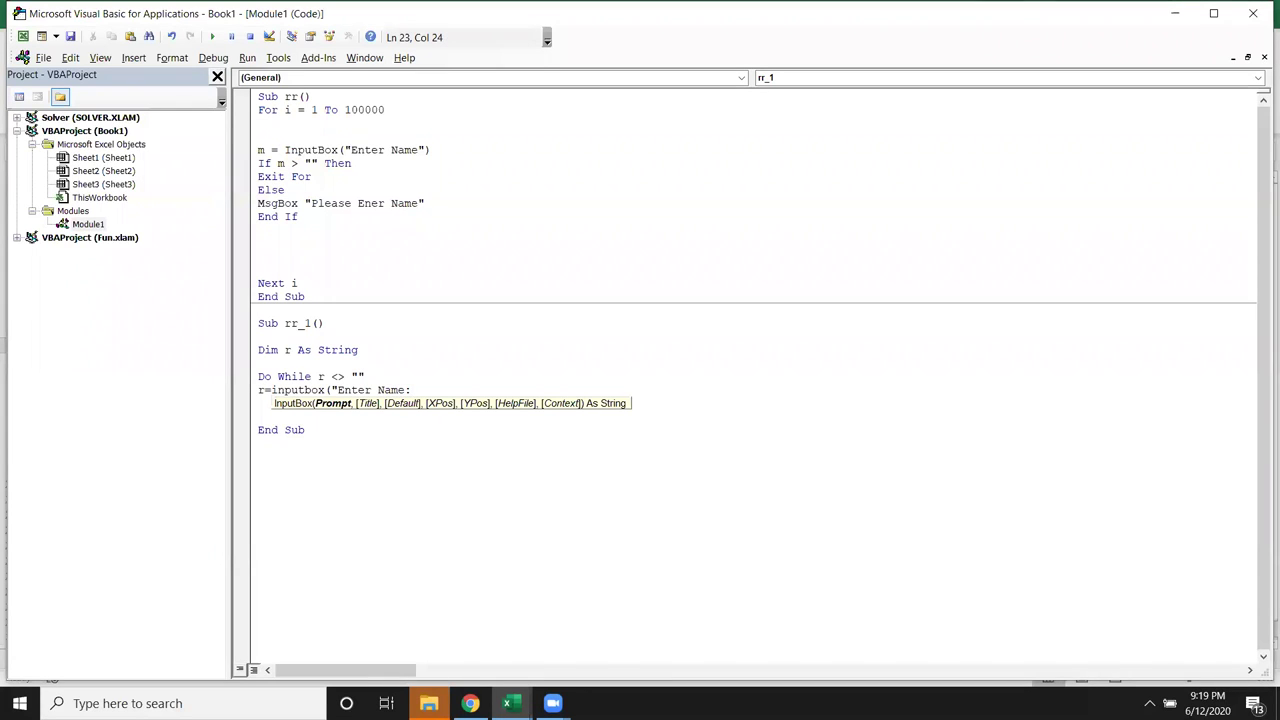
text(")
key(Return)
key(Return)
text())
key(Return)
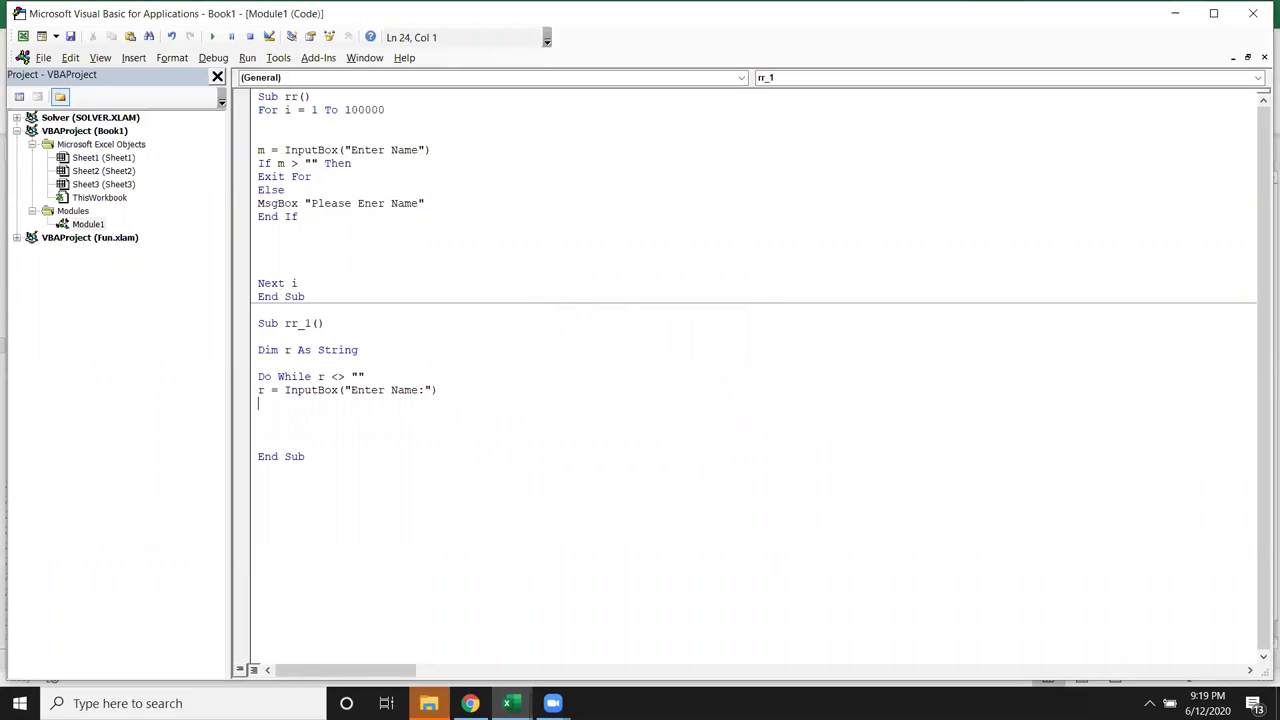
text(loop)
click(423, 537)
Change the rr_1 condition from <> to = so it reads Do While r = "".
click(360, 431)
double_click(337, 377)
text(=)
key(Down)
key(Down)
Run rr_1, submit the prompt empty twice, then enter a name to end it.
click(212, 36)
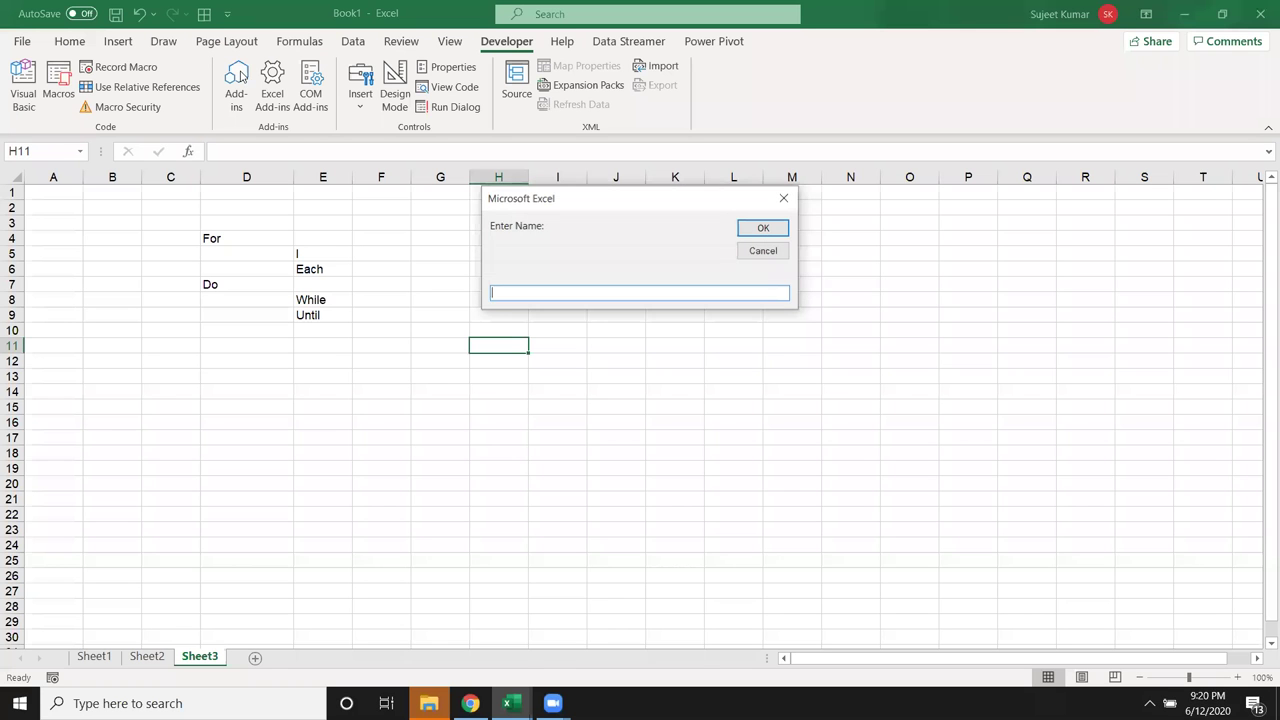
click(745, 236)
click(743, 242)
text(Puja)
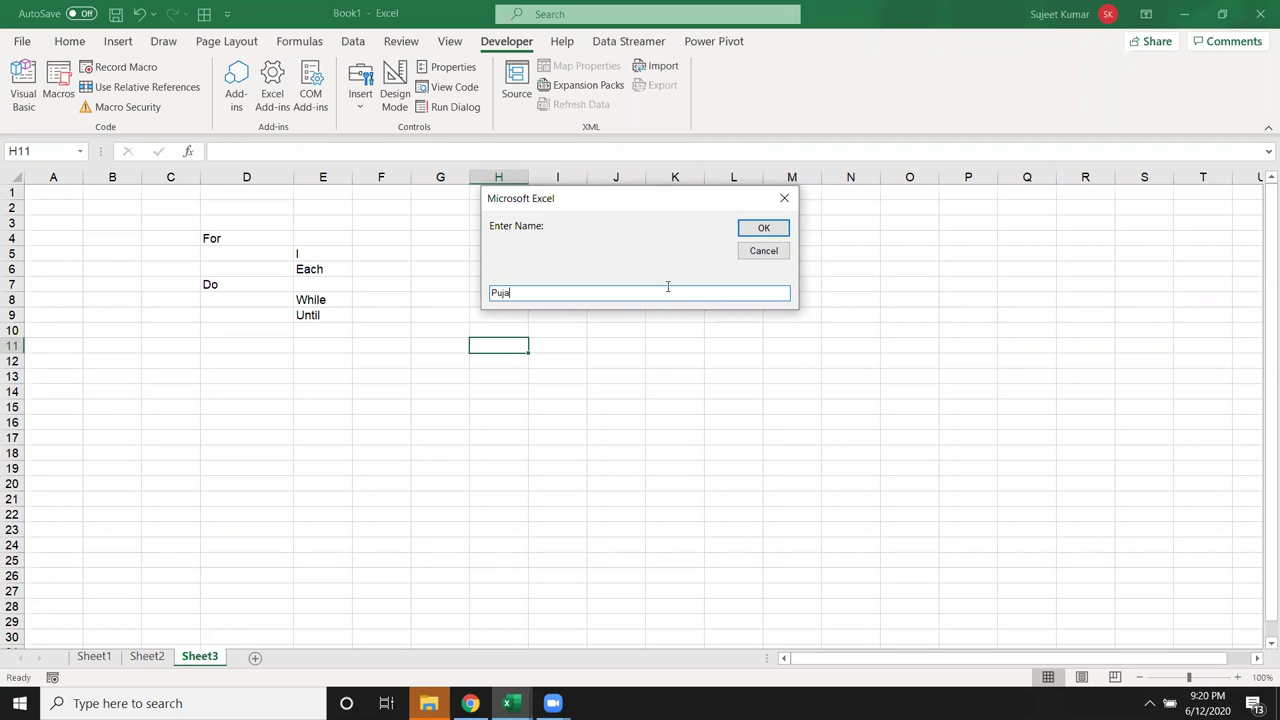
click(781, 224)
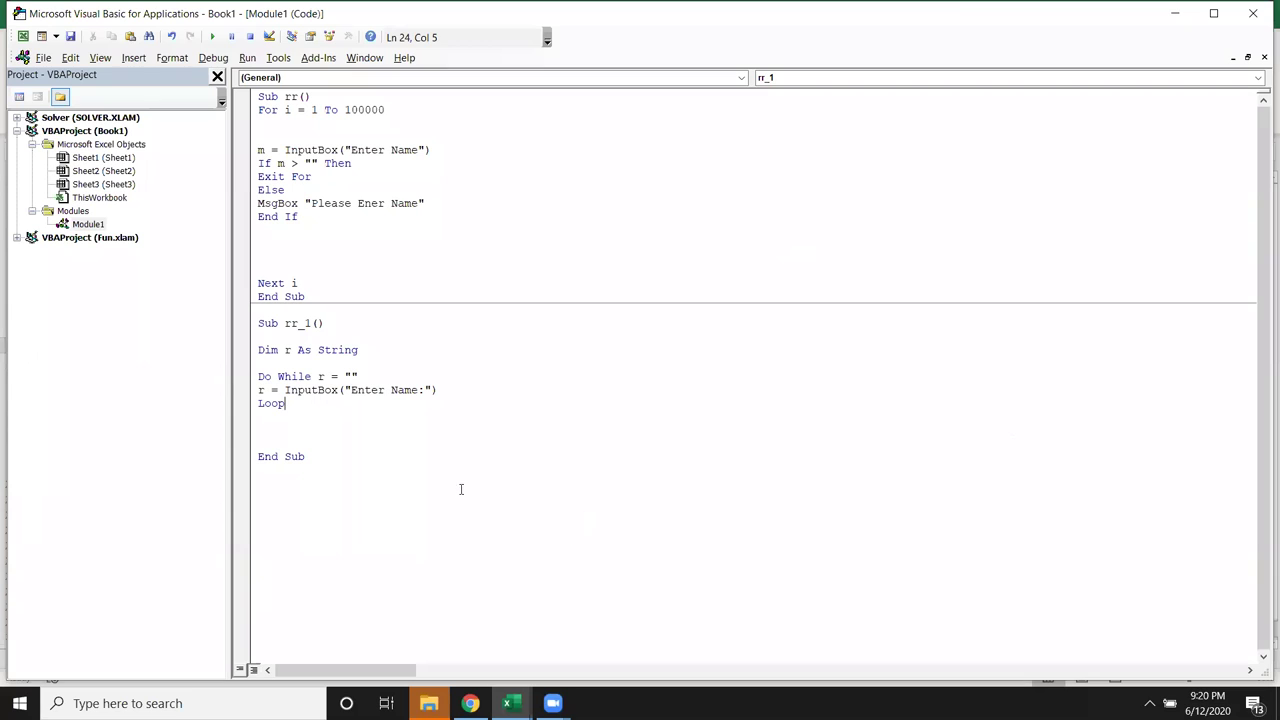
Paste a copy of the whole rr_1 macro below its End Sub.
click(352, 375)
drag(312, 456, 246, 326)
key(ctrl+c)
click(318, 497)
key(ctrl+v)
In the copy, change While to Until and = to <>, giving Do Until r <> "".
double_click(295, 524)
text(ntil)
click(322, 563)
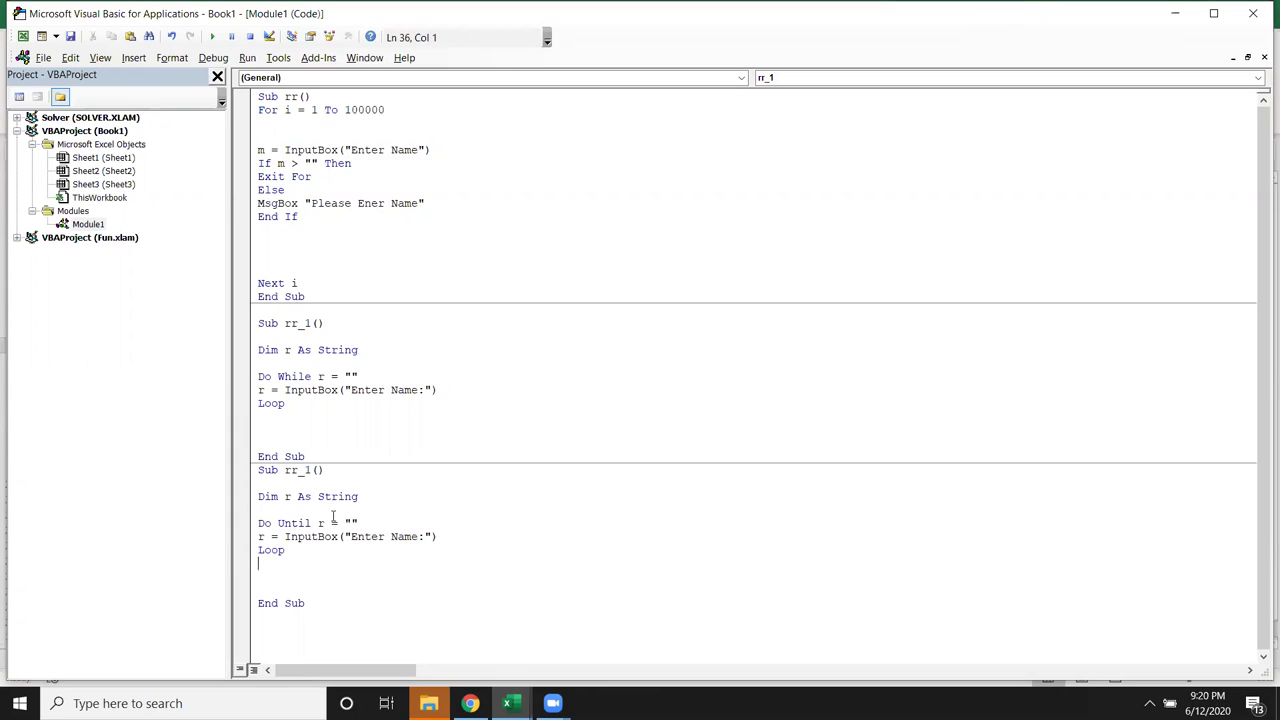
double_click(335, 523)
text(<>)
After the ambiguous name error, rename the duplicate macro from rr_1 to rr_2.
click(217, 37)
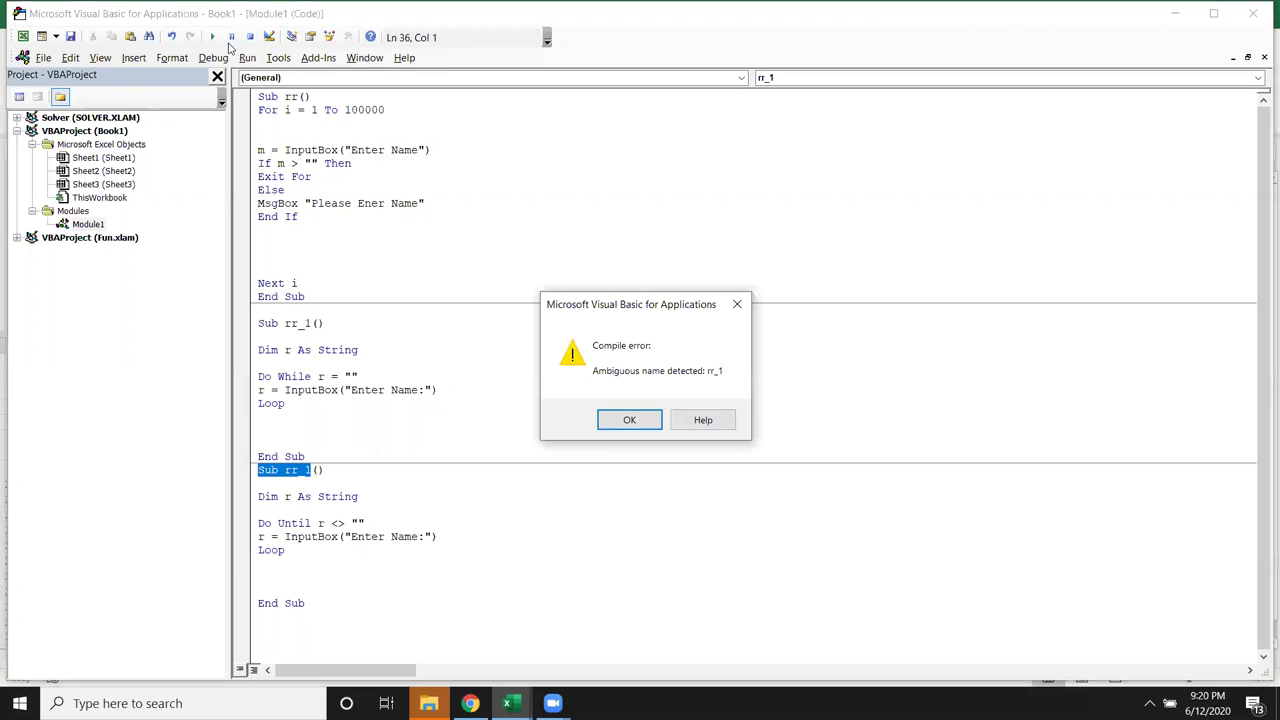
key(Return)
click(305, 457)
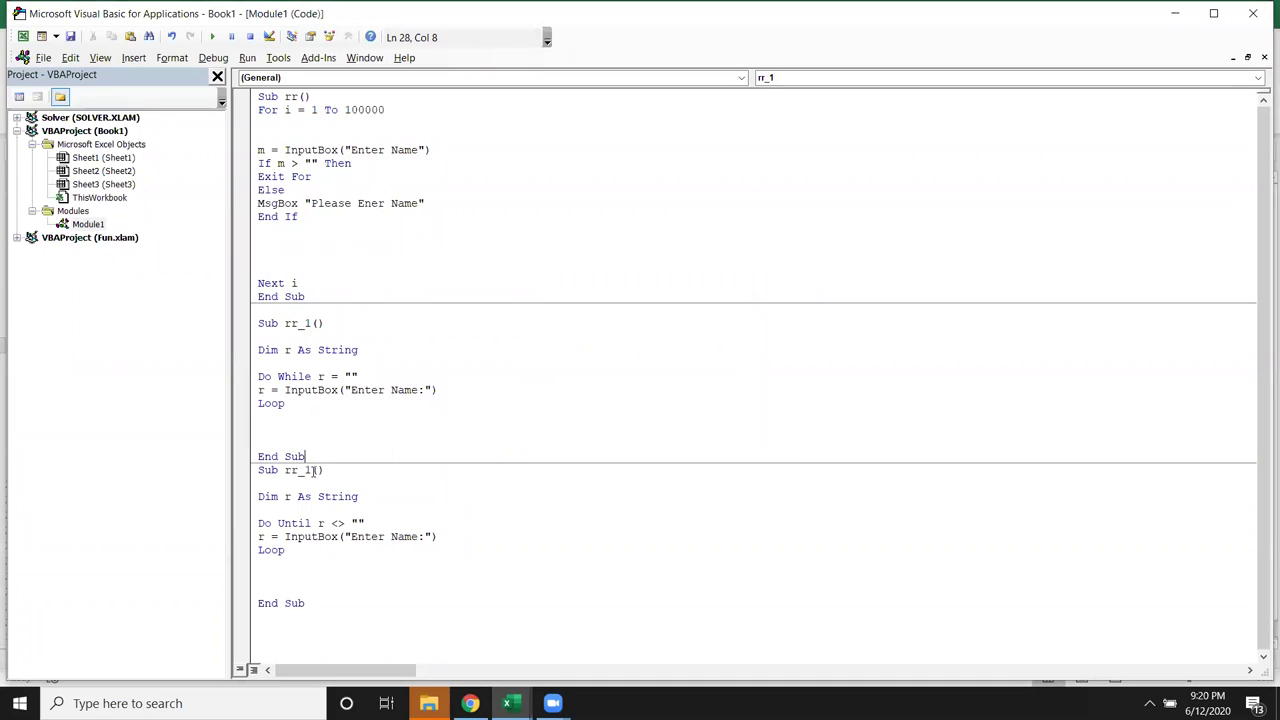
key(BackSpace)
text(2)
click(330, 536)
Run rr_2, submitting the prompt empty then with a name, and compare the Do While and Do Until conditions.
click(212, 37)
click(770, 227)
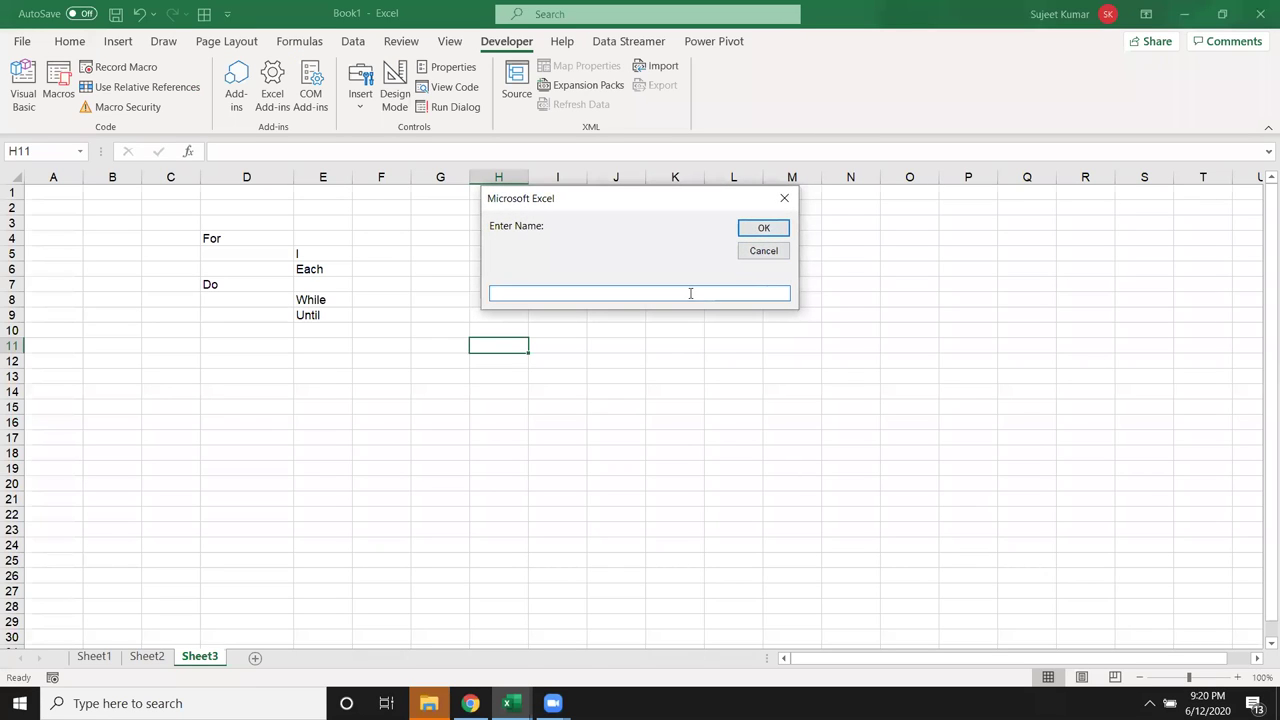
click(763, 227)
mouse_move(318, 376)
mouse_down()
mouse_move(352, 390)
mouse_move(358, 377)
mouse_up()
drag(365, 523, 318, 523)
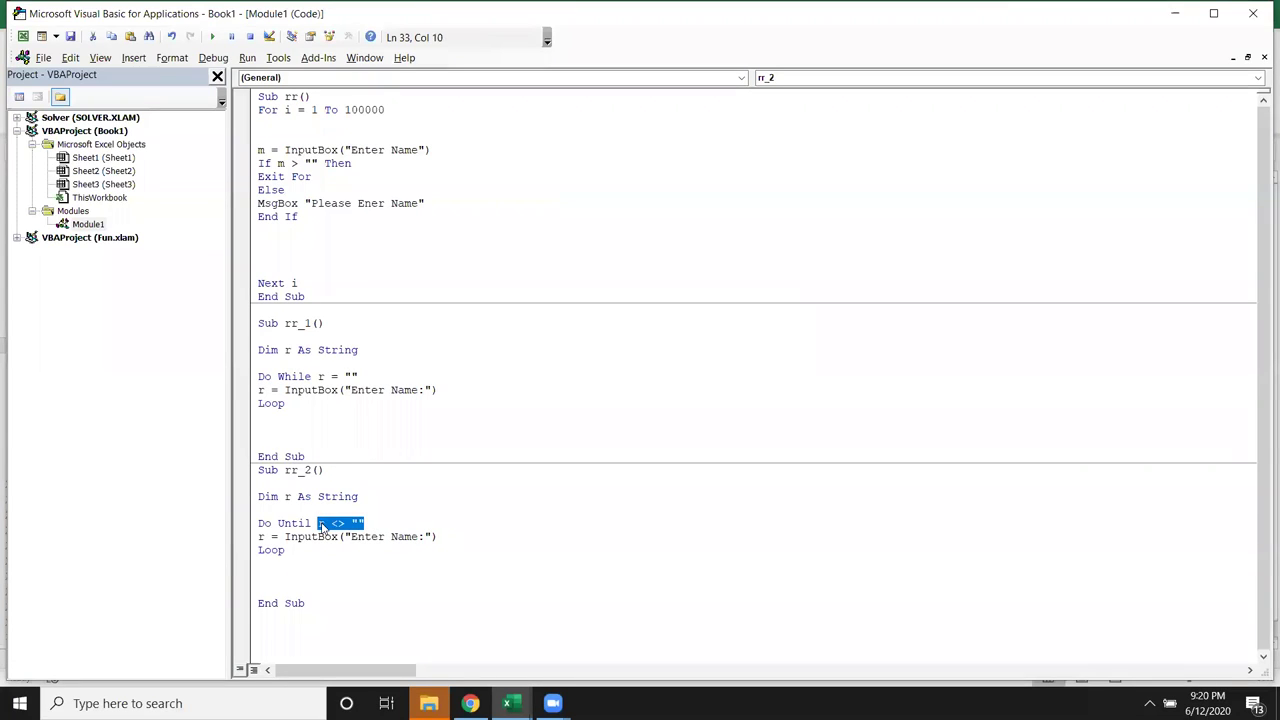
Contrast the = "" Do While condition with the <> "" Do Until condition, then rerun the macro.
click(361, 429)
drag(331, 376, 358, 376)
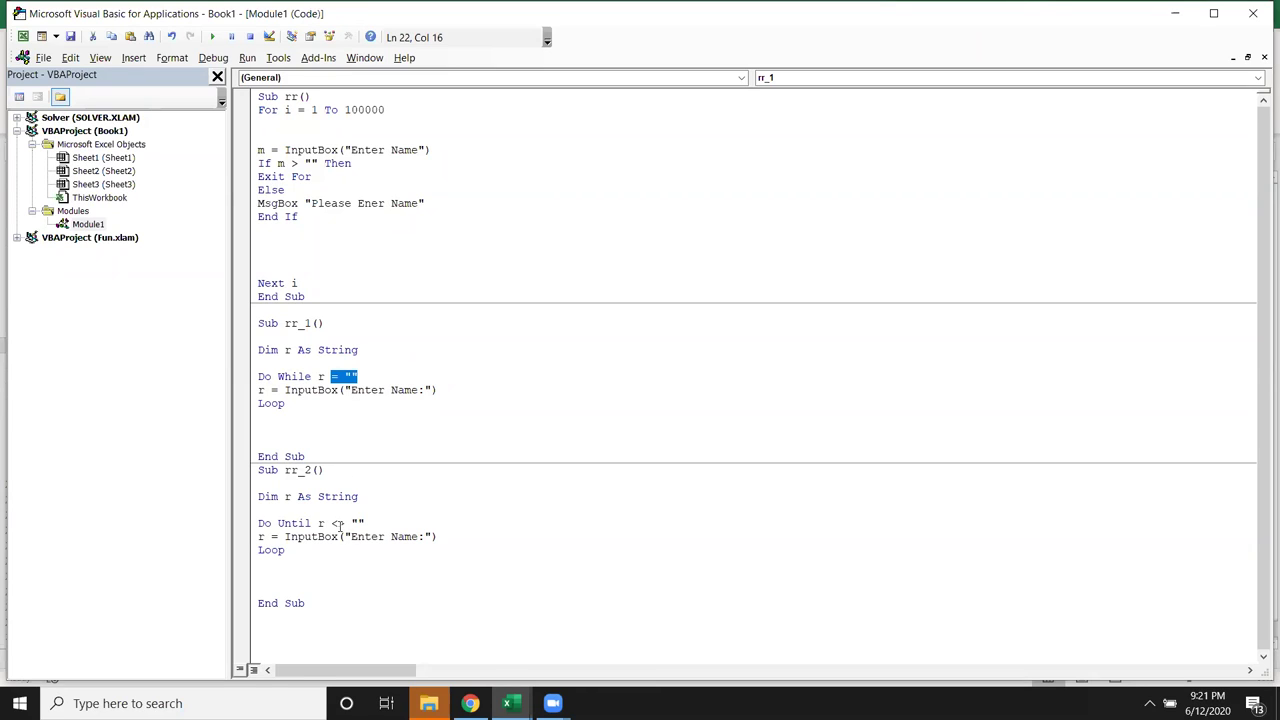
drag(331, 523, 364, 523)
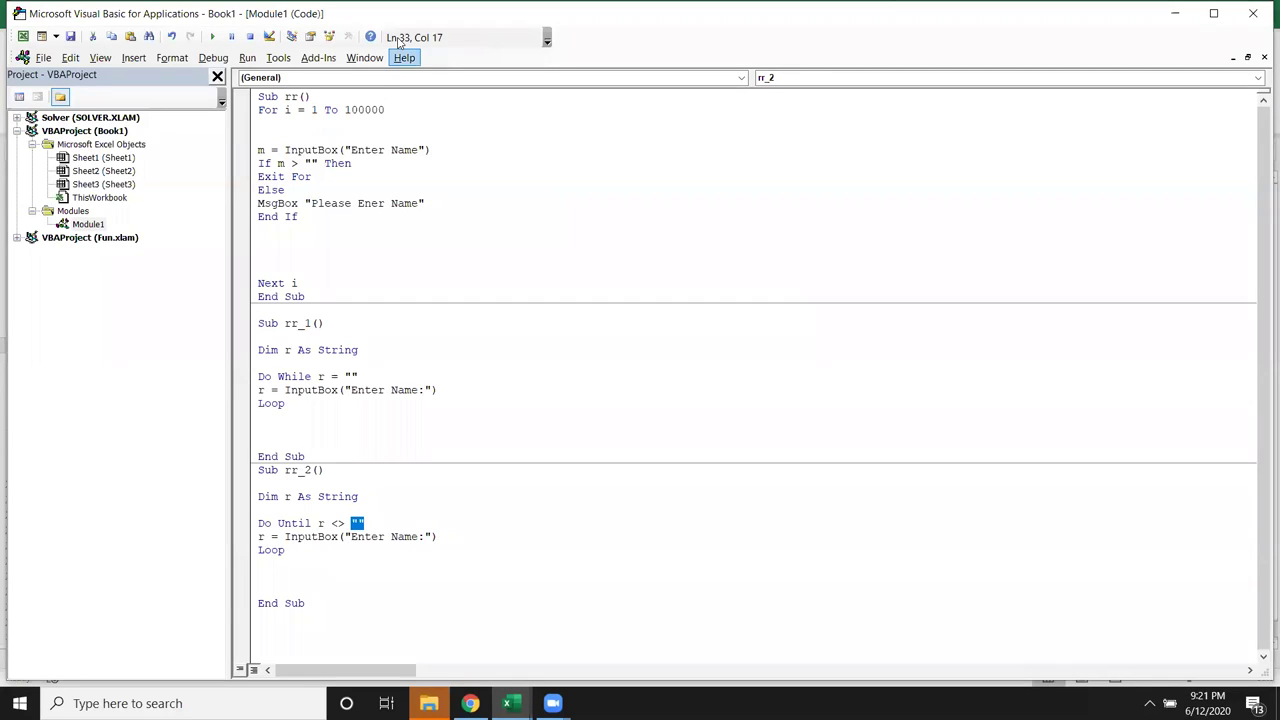
key(F5)
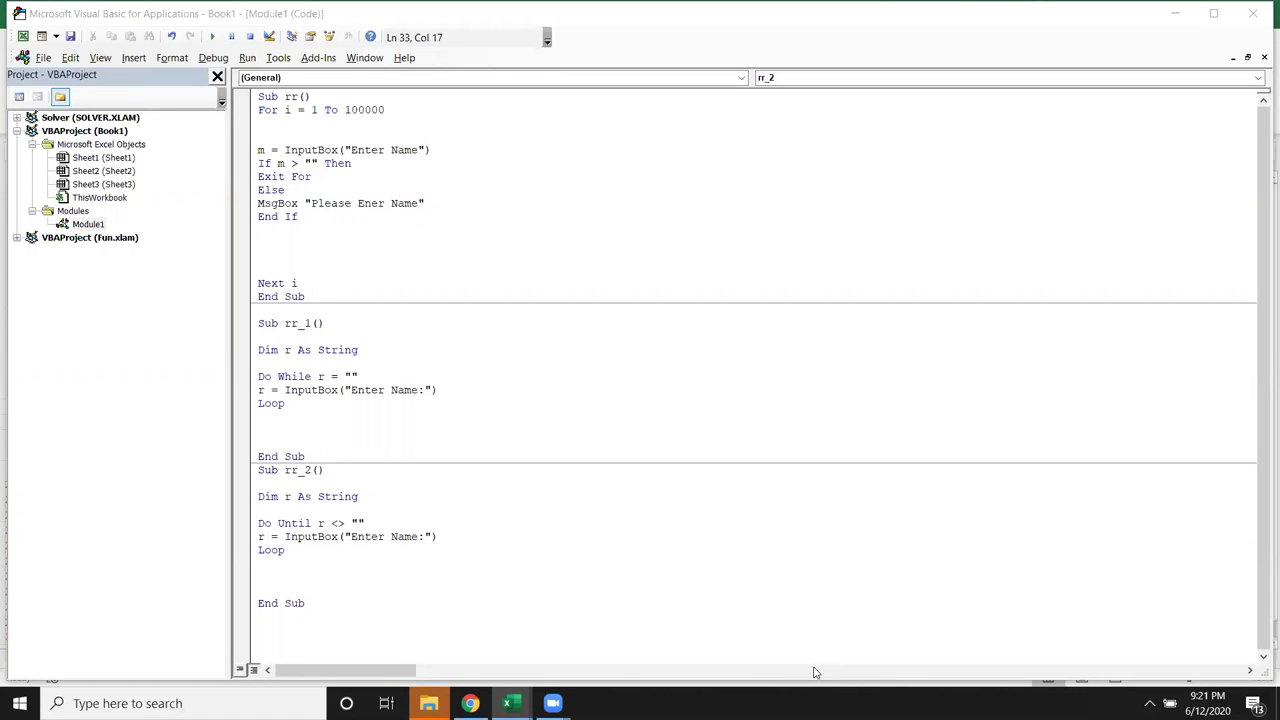
Retidy the InputBox line and test rr_2, cancelling once, then entering 'a'.
click(444, 540)
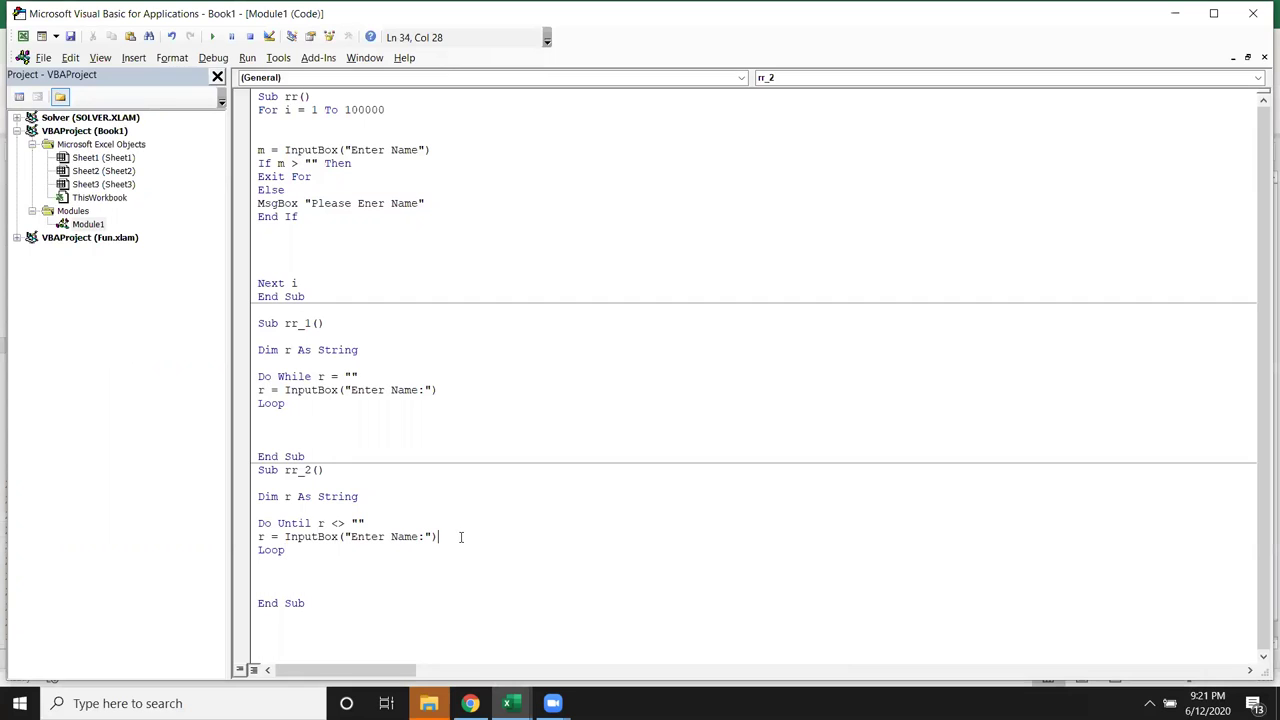
key(BackSpace)
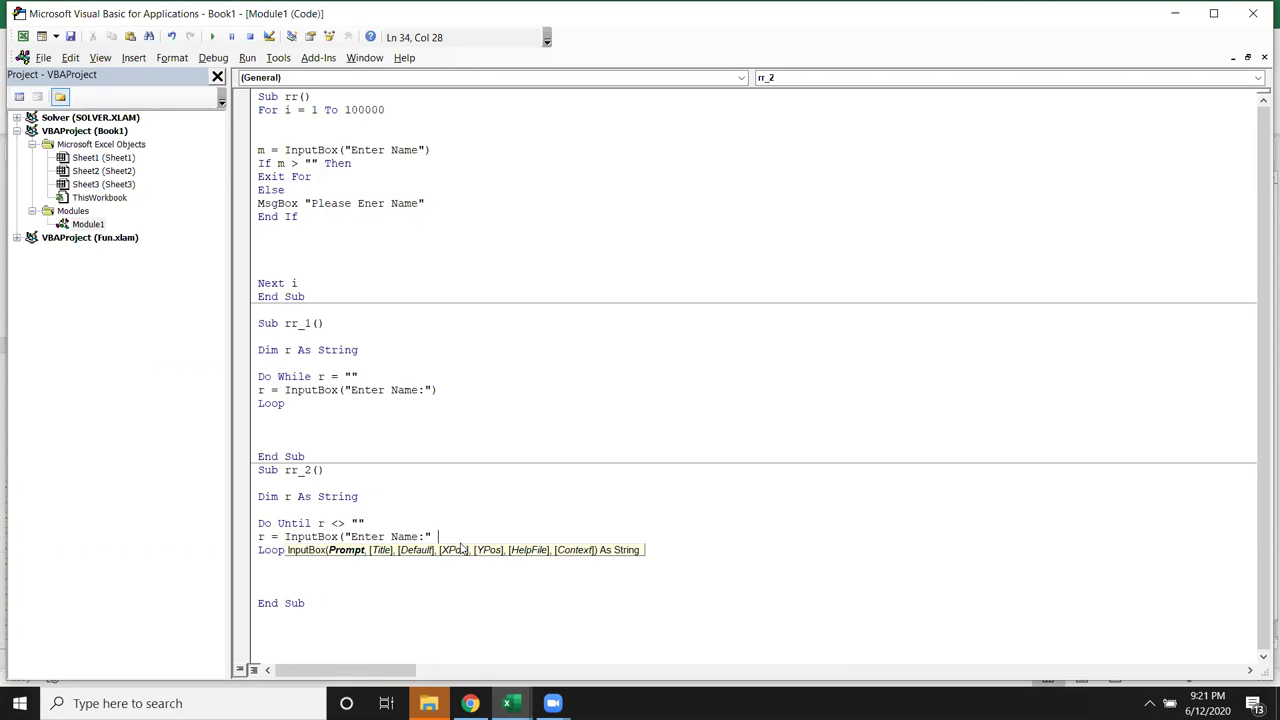
text())
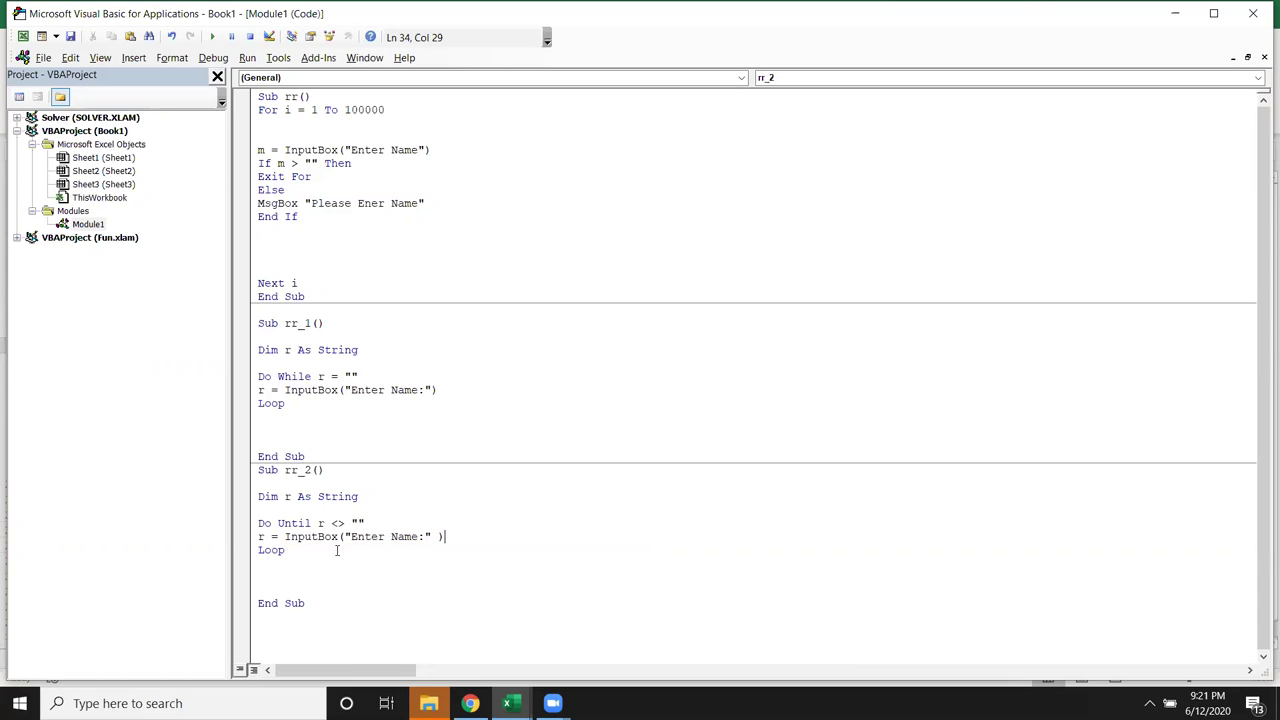
click(334, 562)
click(212, 36)
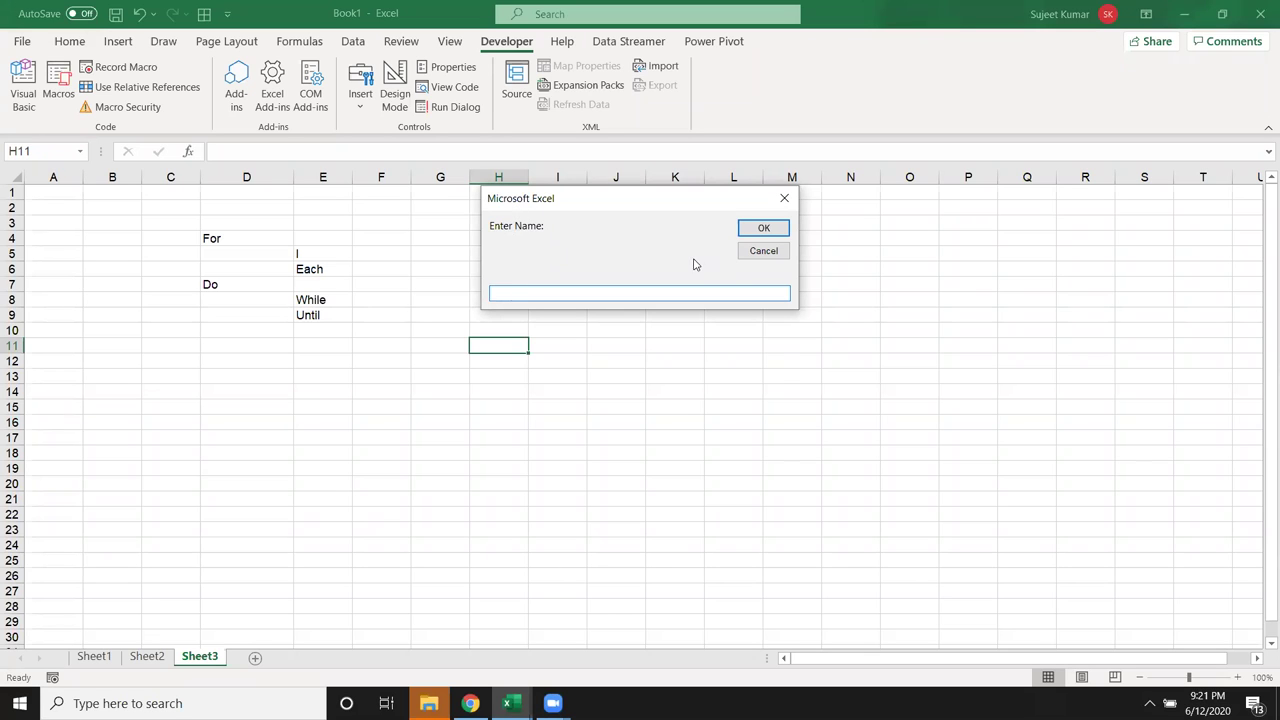
click(762, 252)
text(a)
click(760, 229)
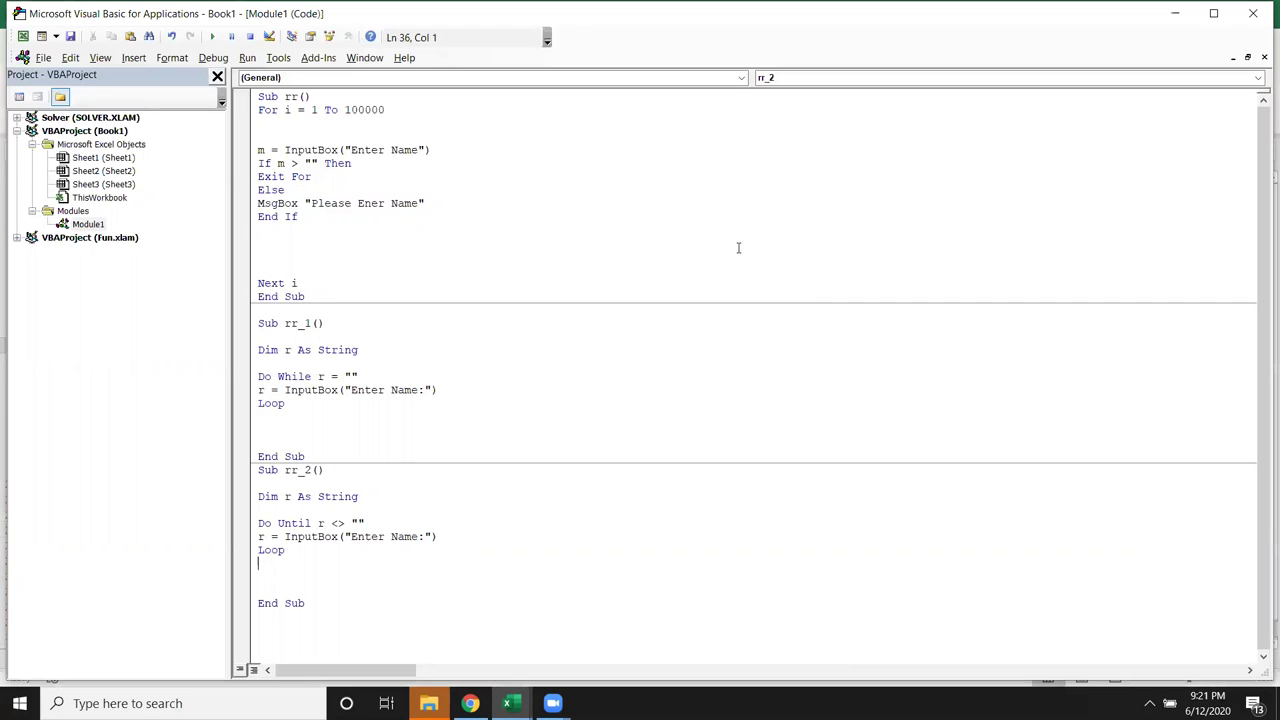
Change the call to InputBox("Enter Name:", "Name") so the prompt is titled Name.
click(460, 540)
key(BackSpace)
text(,)
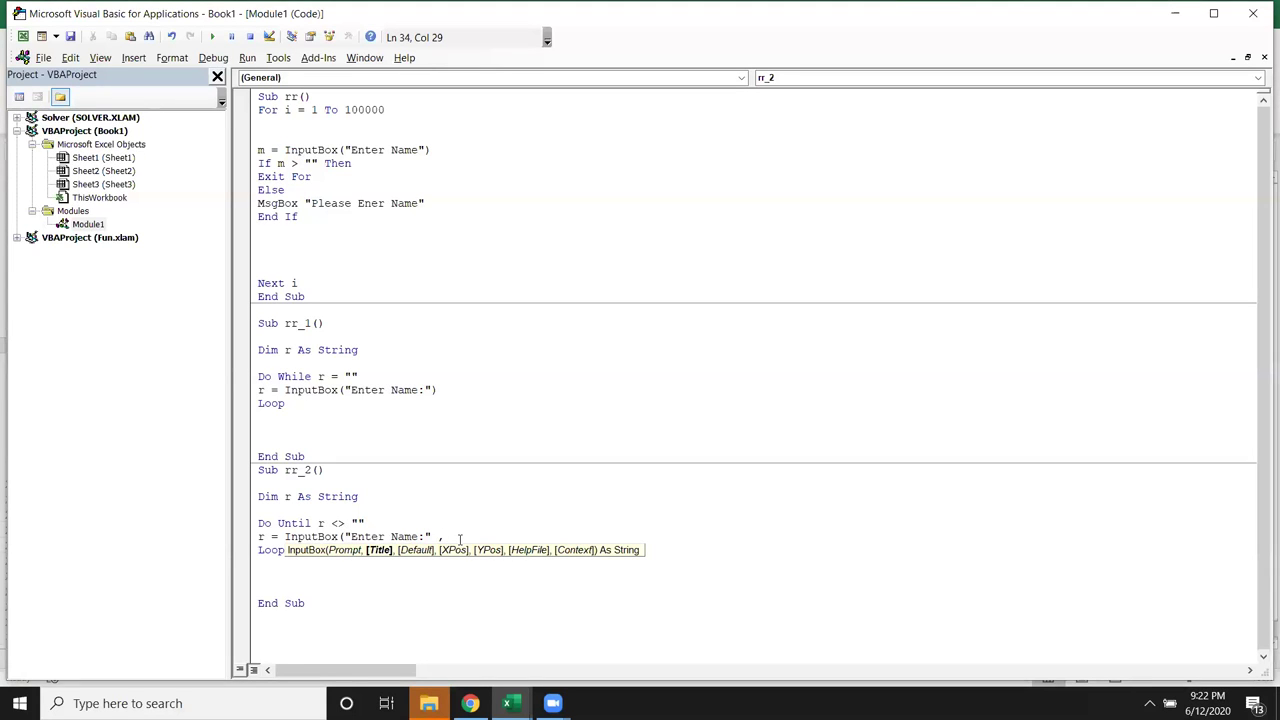
text(Name)
key(BackSpace)
key(BackSpace)
key(BackSpace)
key(BackSpace)
text("Name"))
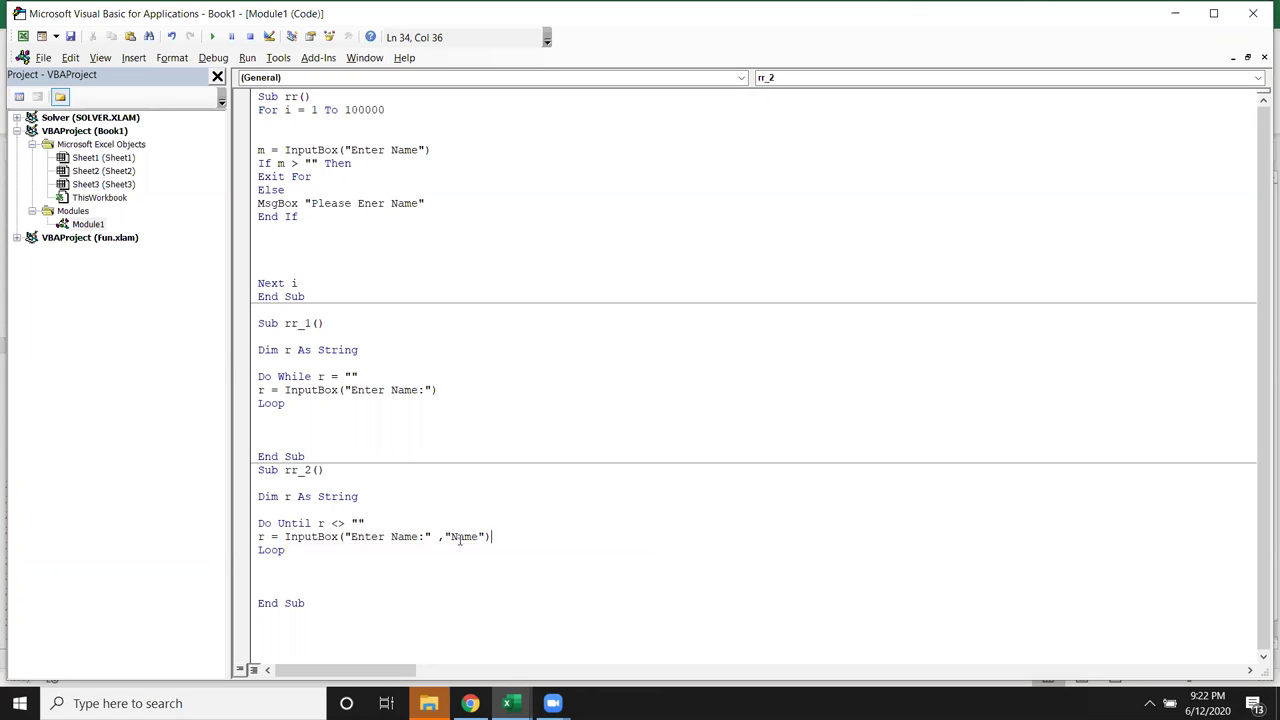
click(420, 536)
Run rr_2 again, cancelling the Name prompt once, then entering 'dd'.
click(211, 37)
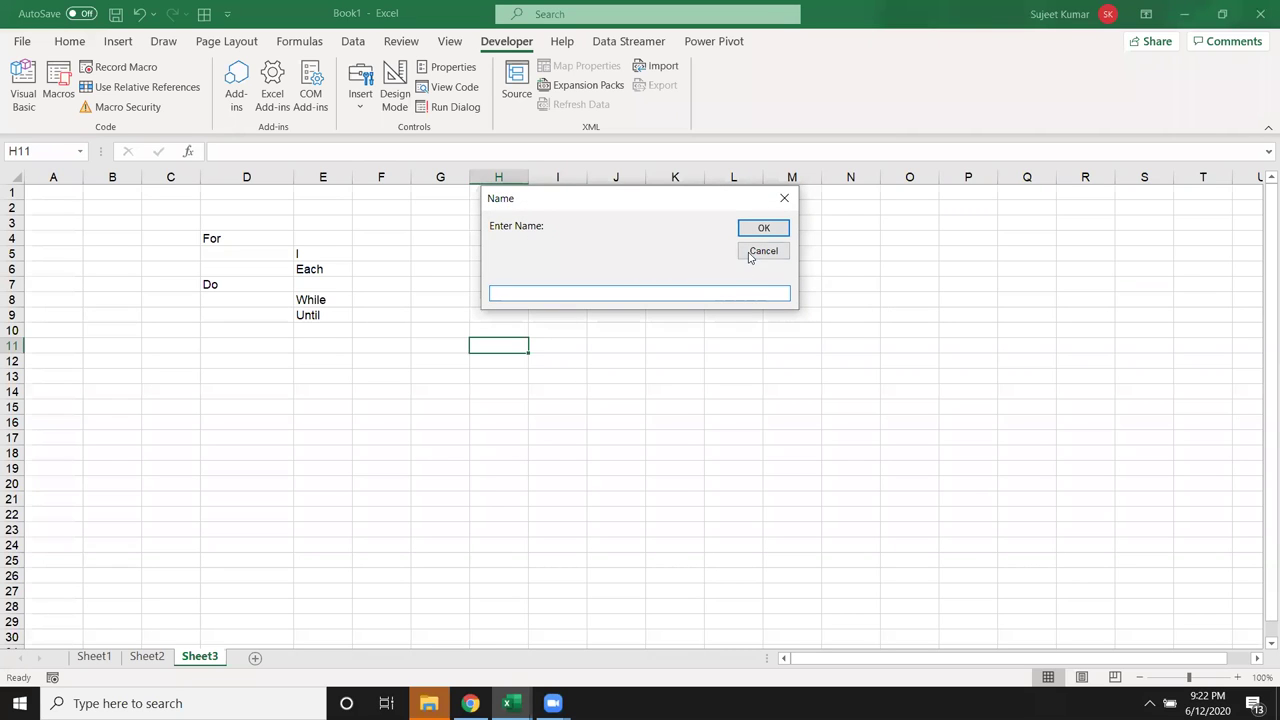
text(a)
click(763, 251)
text(dd)
click(763, 229)
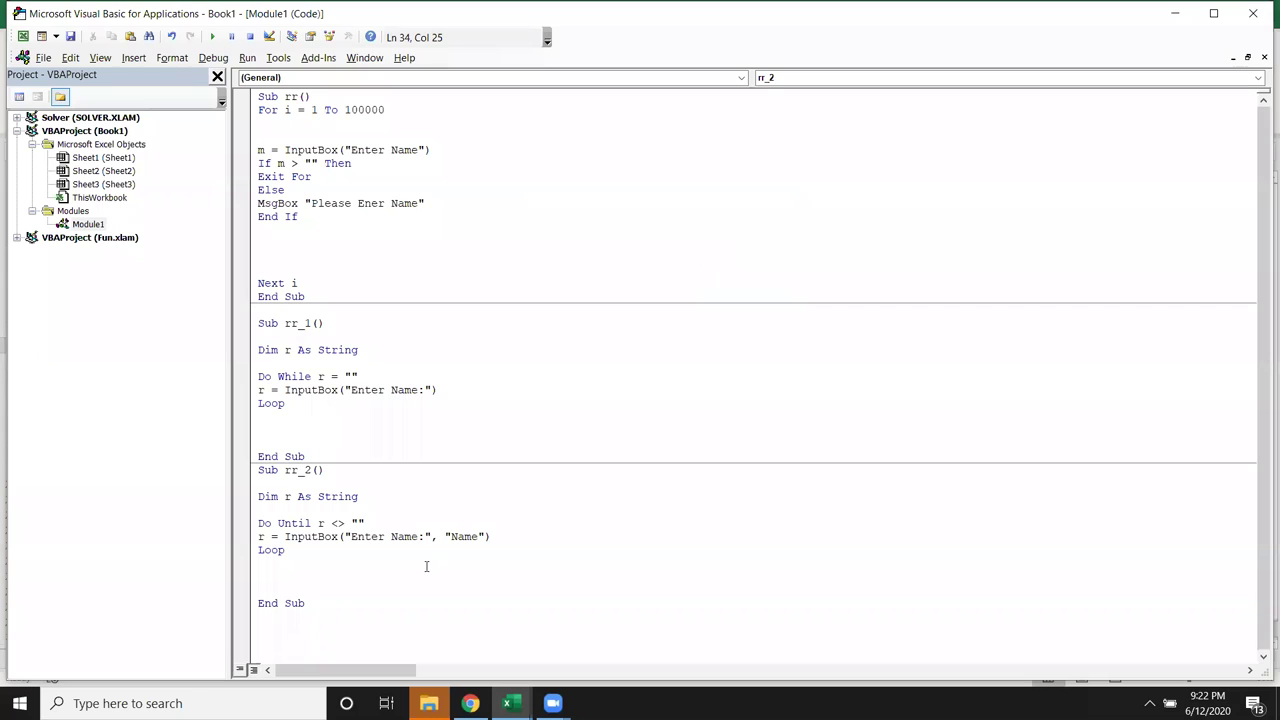
Add "Name" as the InputBox's default answer argument.
click(420, 566)
click(497, 537)
text(, )
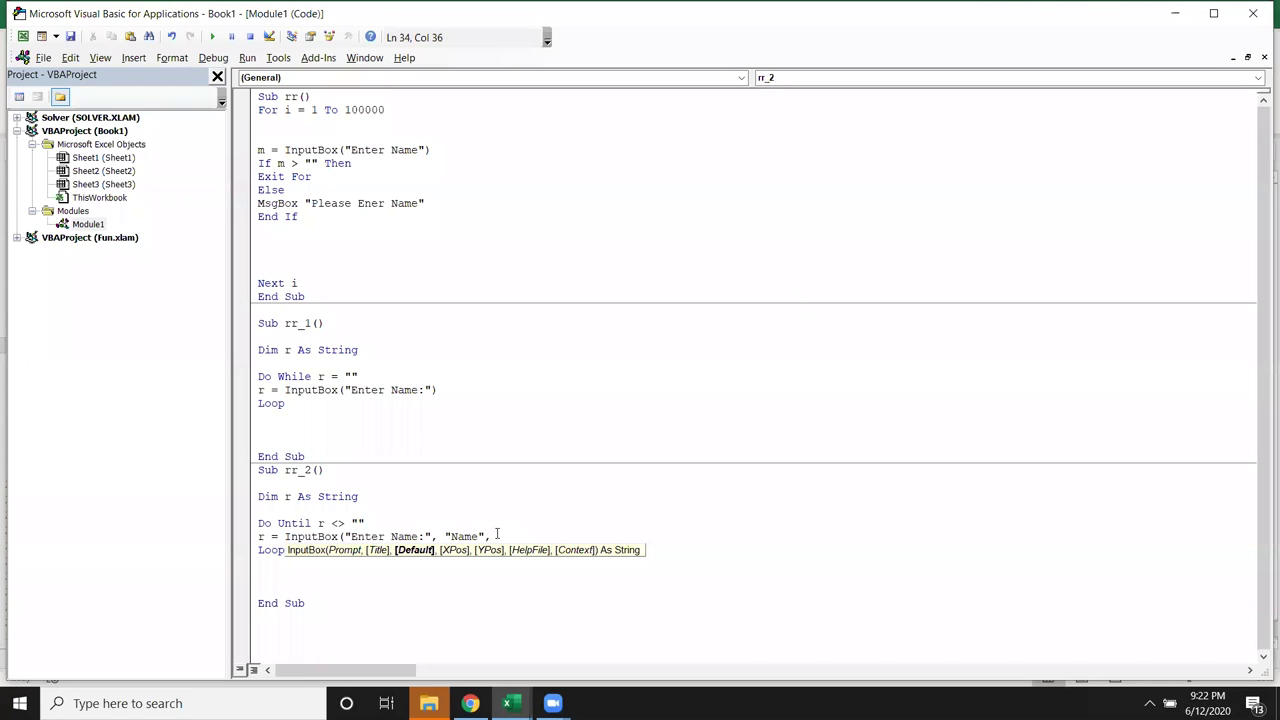
text("Name")
text())
key(Down)
key(Down)
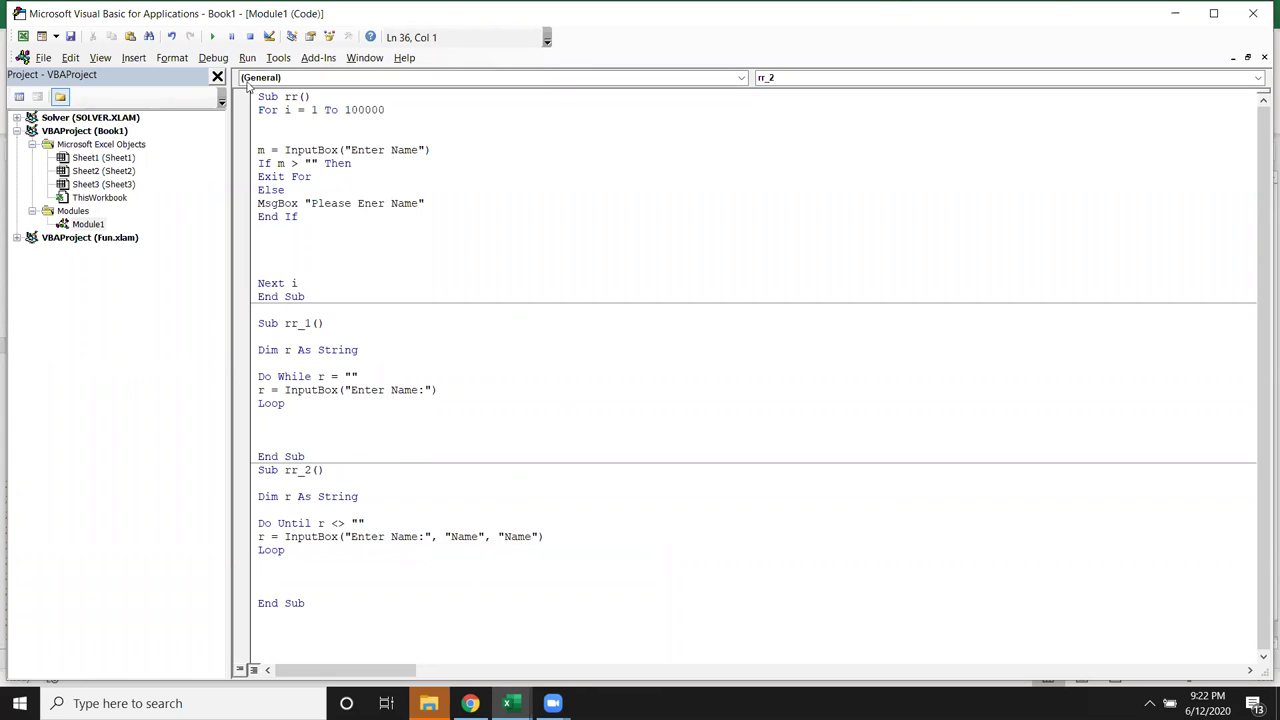
Run rr_2 accepting the default, then append ,4500,800 as the prompt's X and Y position.
click(399, 540)
click(212, 37)
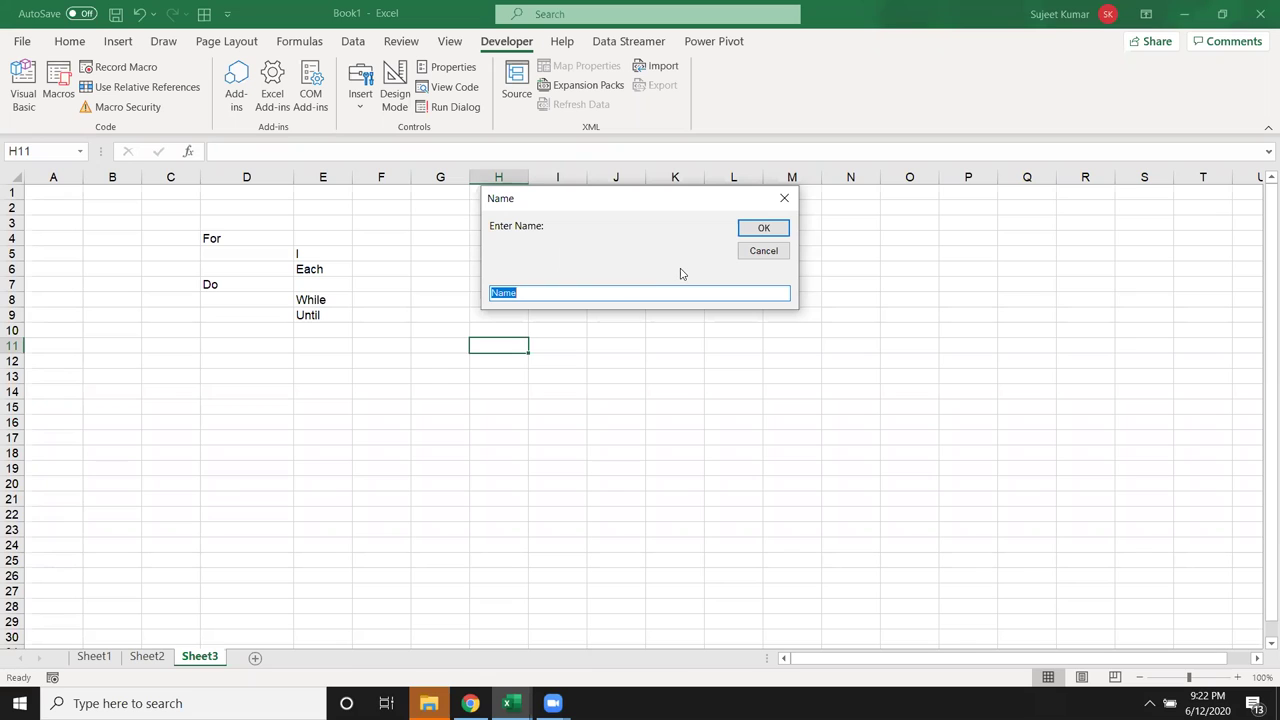
click(764, 228)
click(539, 536)
text(, "Name", "Name",)
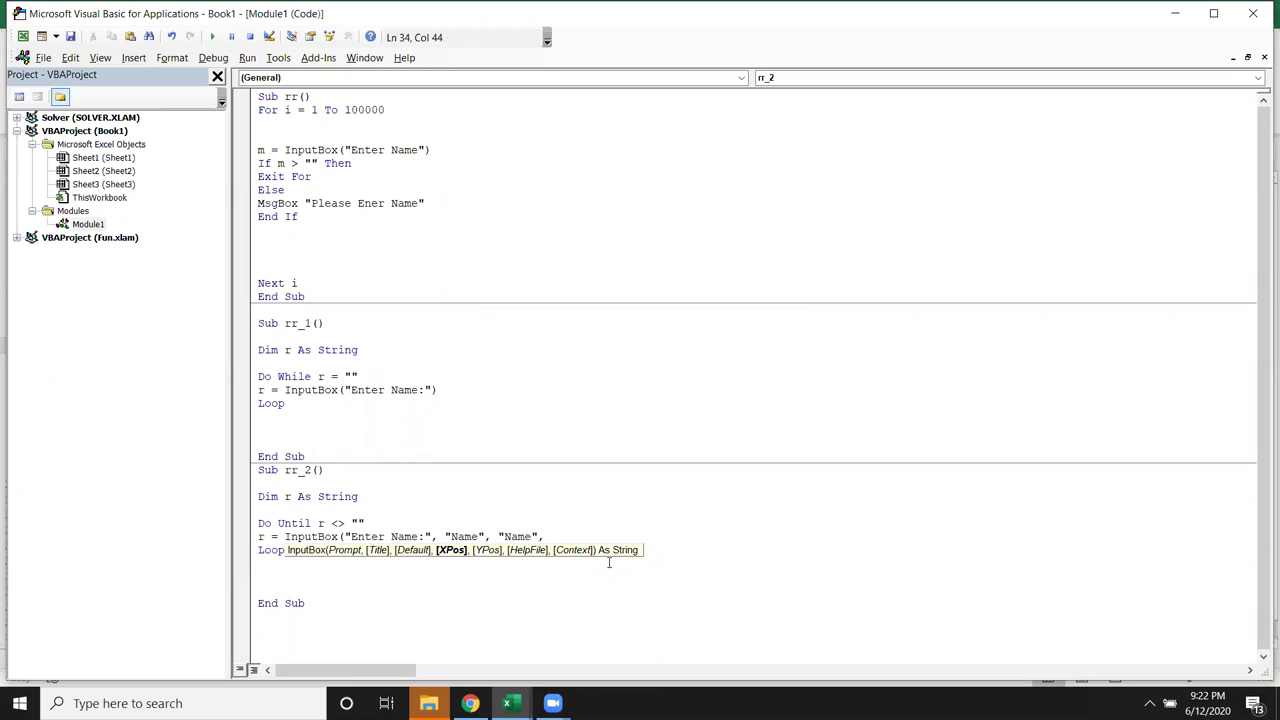
text(4500)
text(,800)
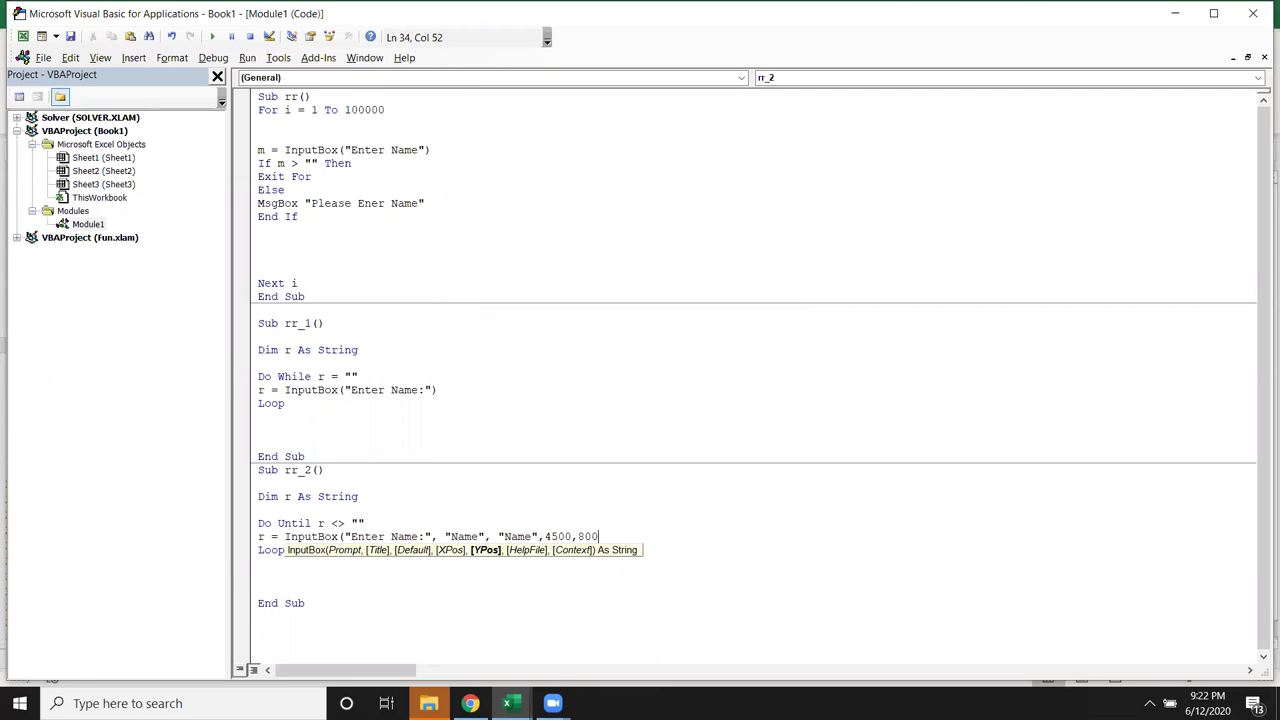
Run rr_2 with the prompt positioned at 4500, 800 and accept it.
click(608, 562)
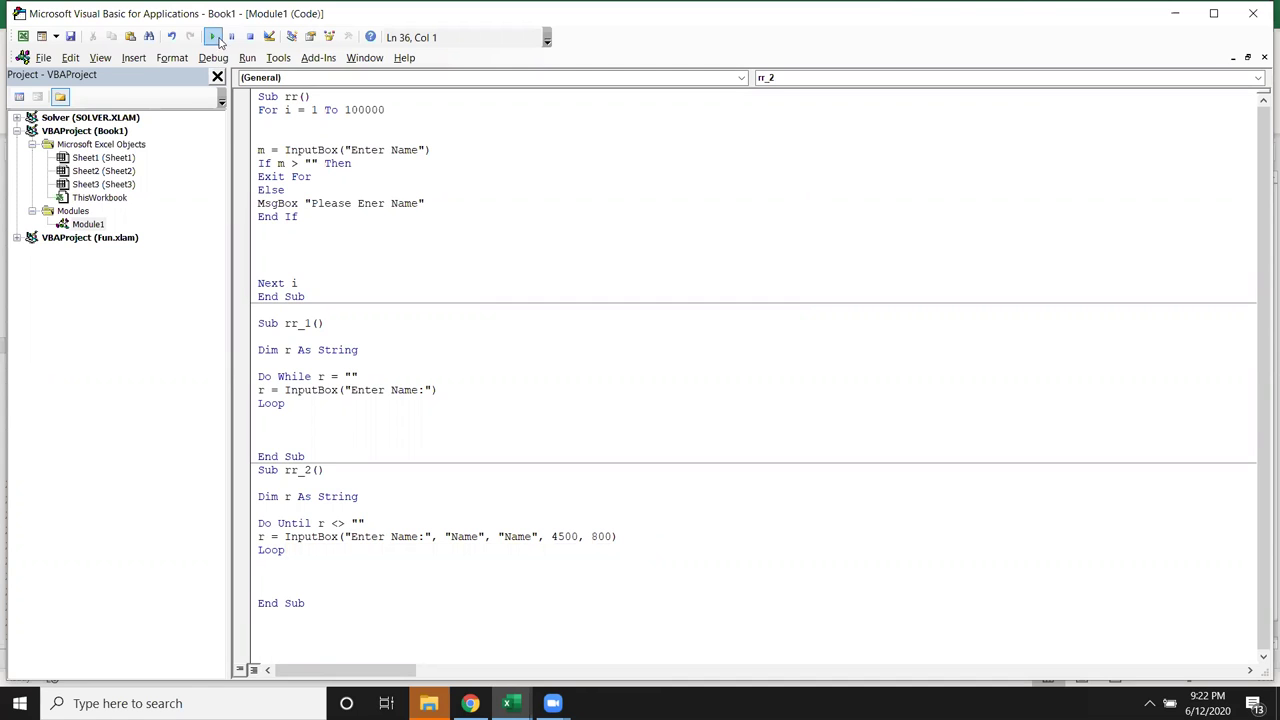
click(212, 37)
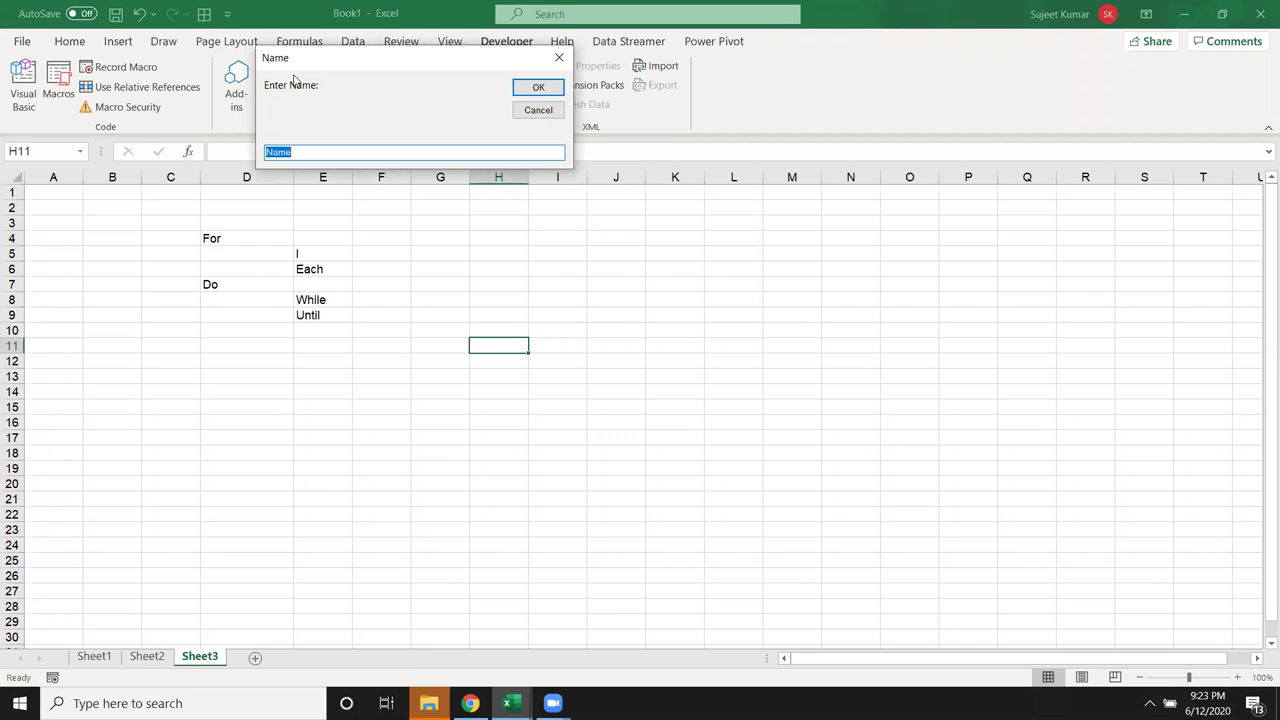
click(533, 87)
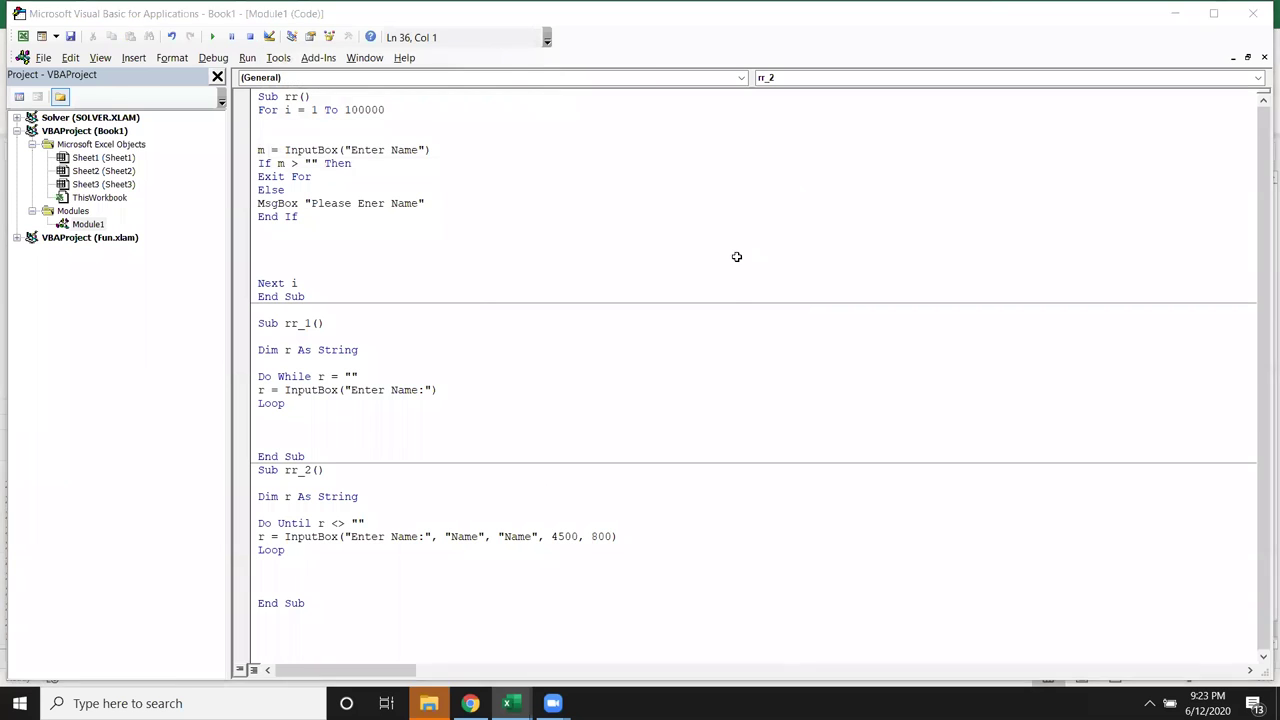
key(alt+F11)
key(alt+Tab)
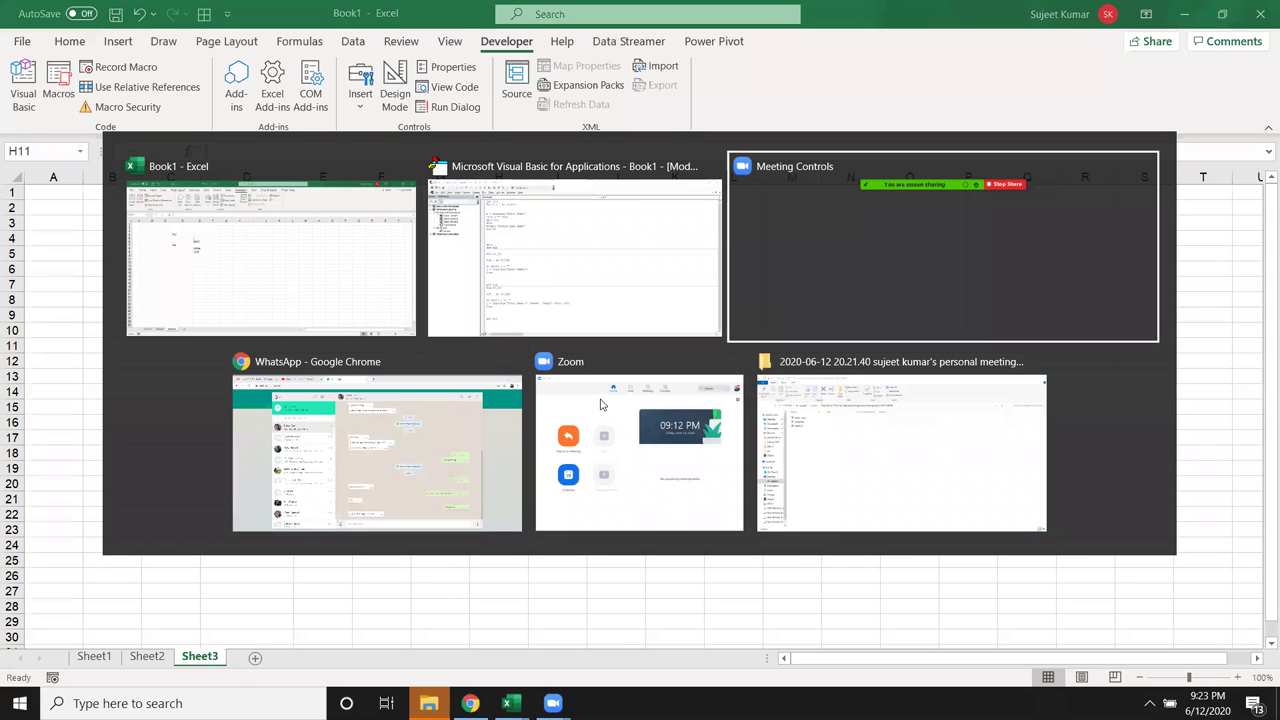
key(alt+Tab)
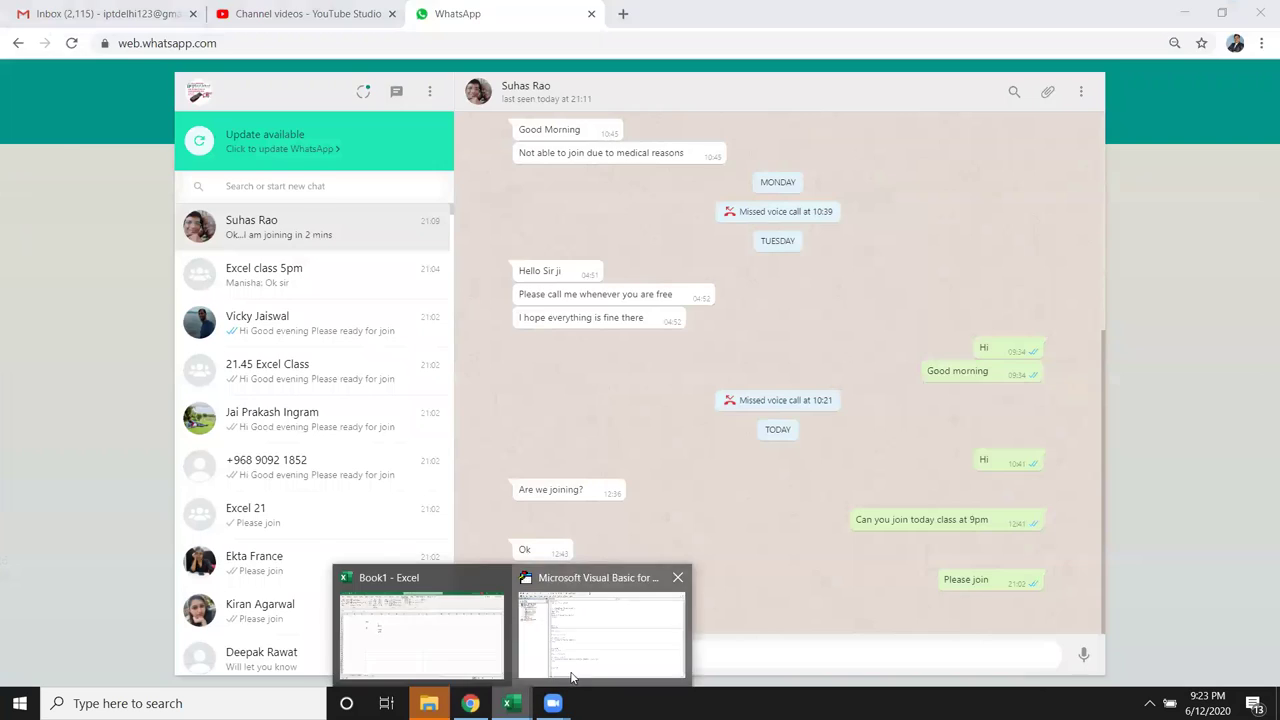
mouse_move(508, 703)
click(600, 630)
Change the Y position to 1800 and run rr_2 again to see the prompt move.
click(591, 537)
text(1)
click(526, 523)
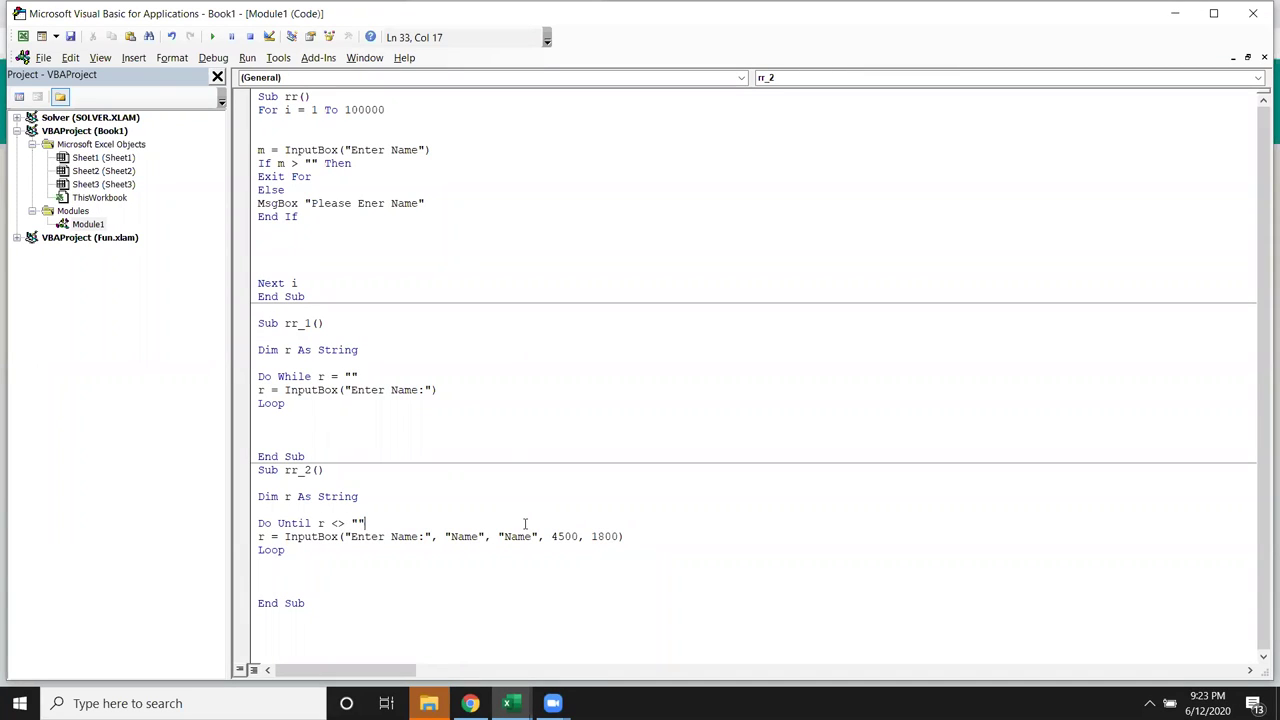
click(212, 37)
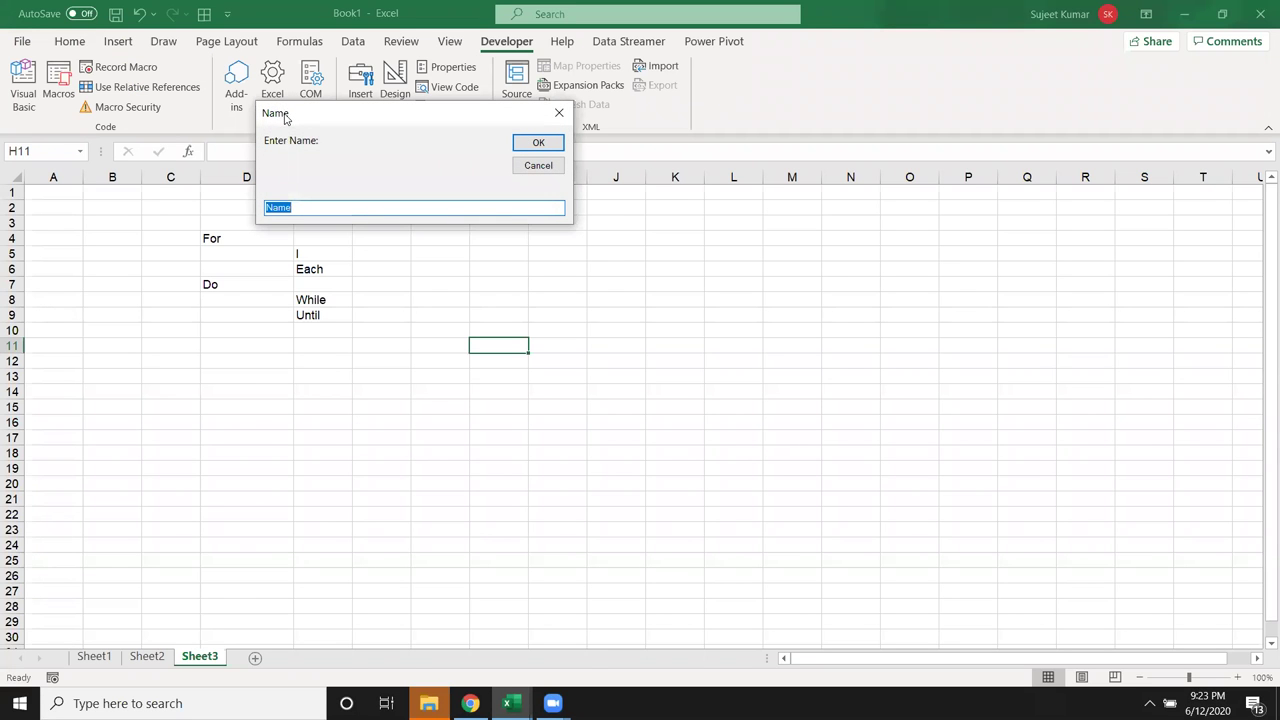
click(530, 146)
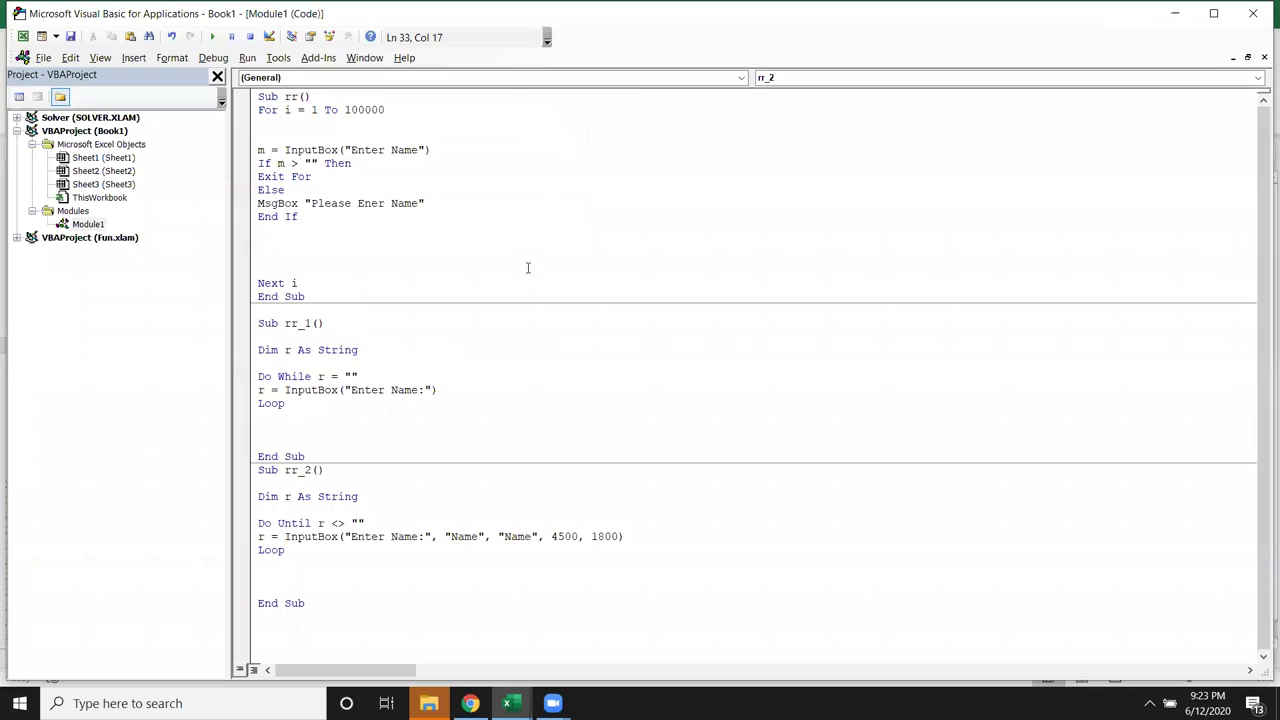
key(alt+F11)
key(alt+Tab)
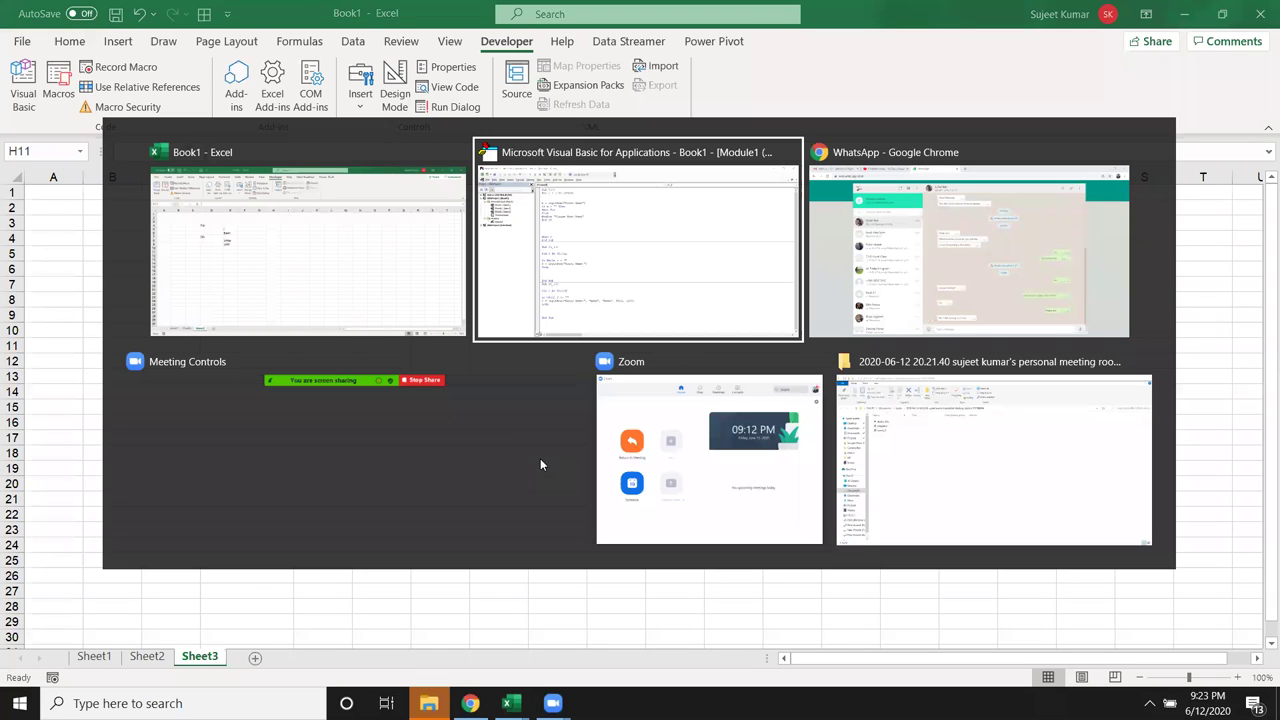
key(alt+Tab)
key(alt+shift+Tab)
Change the Y position to 18000 and switch between Excel and the VBA editor.
click(603, 537)
text(00, 18000))
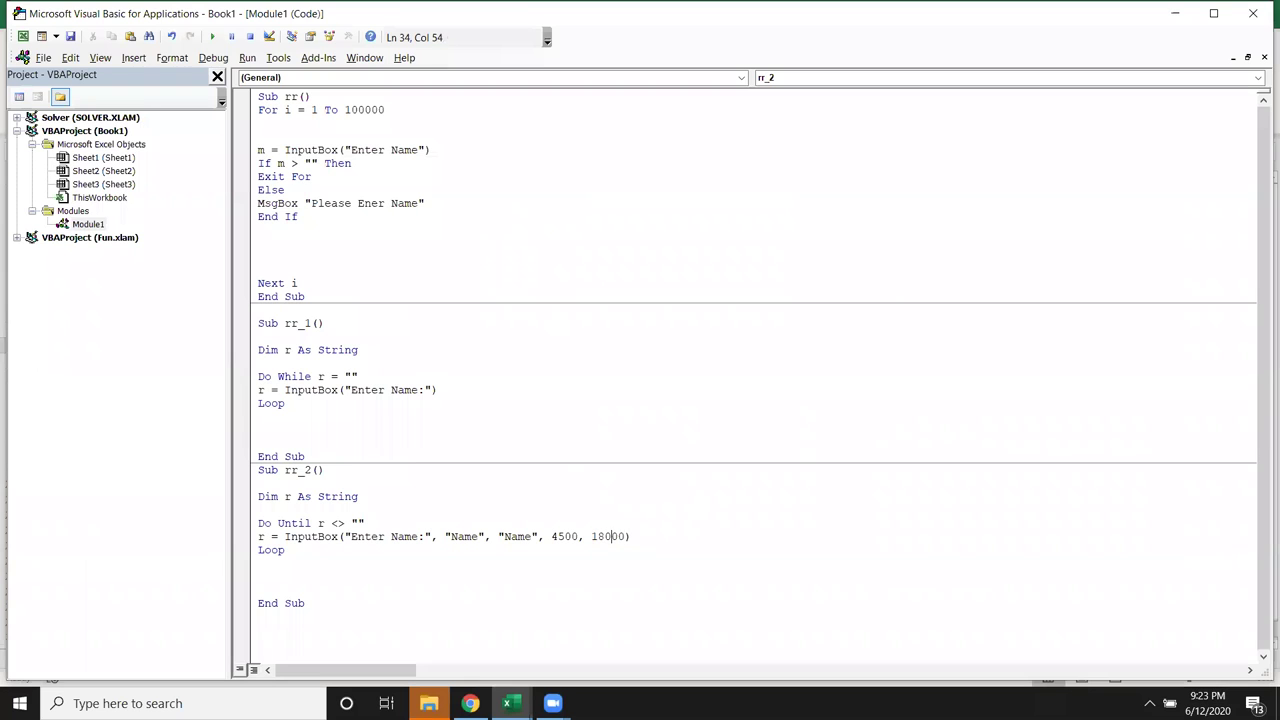
click(589, 564)
key(alt+F11)
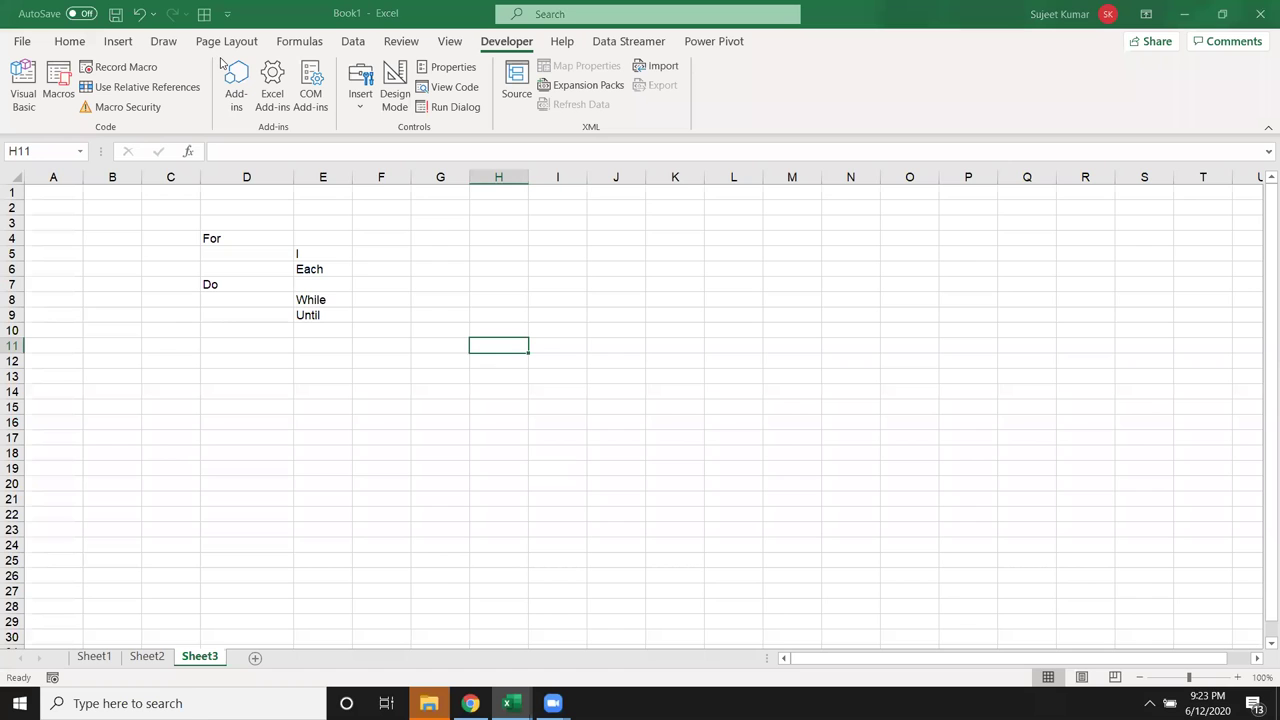
key(alt+F11)
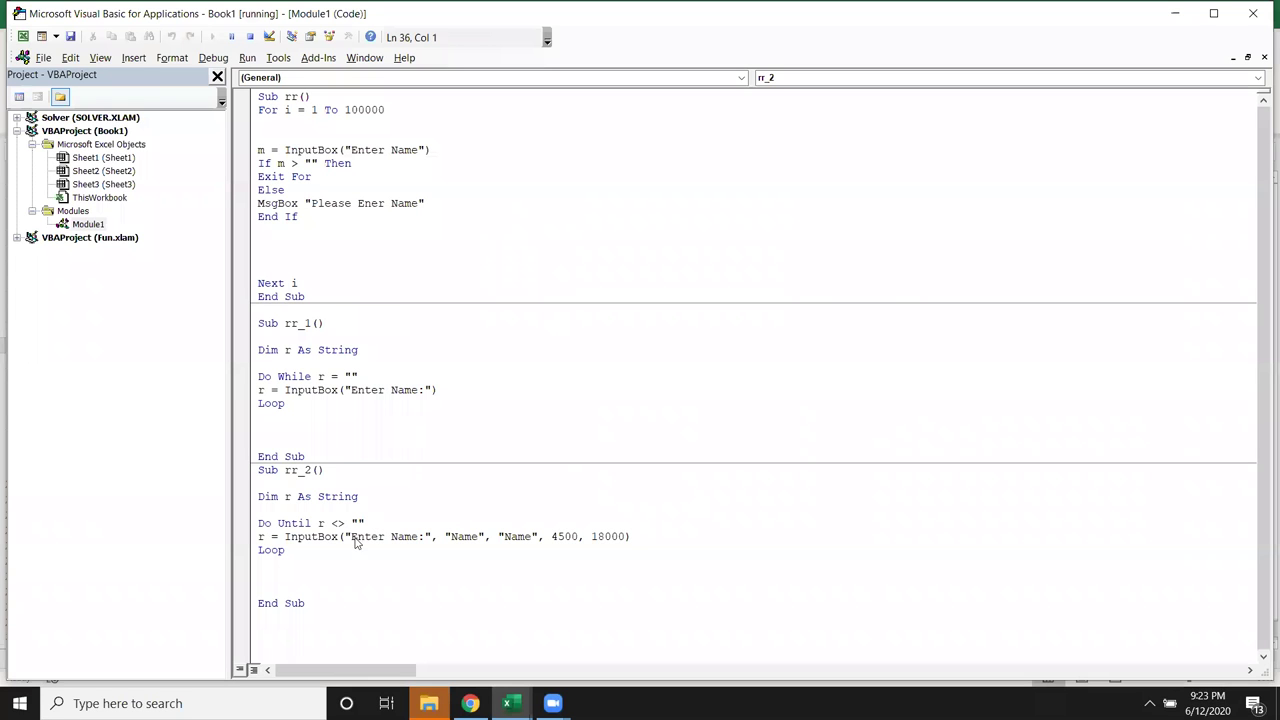
key(alt+F11)
key(alt+F11)
key(alt+F11)
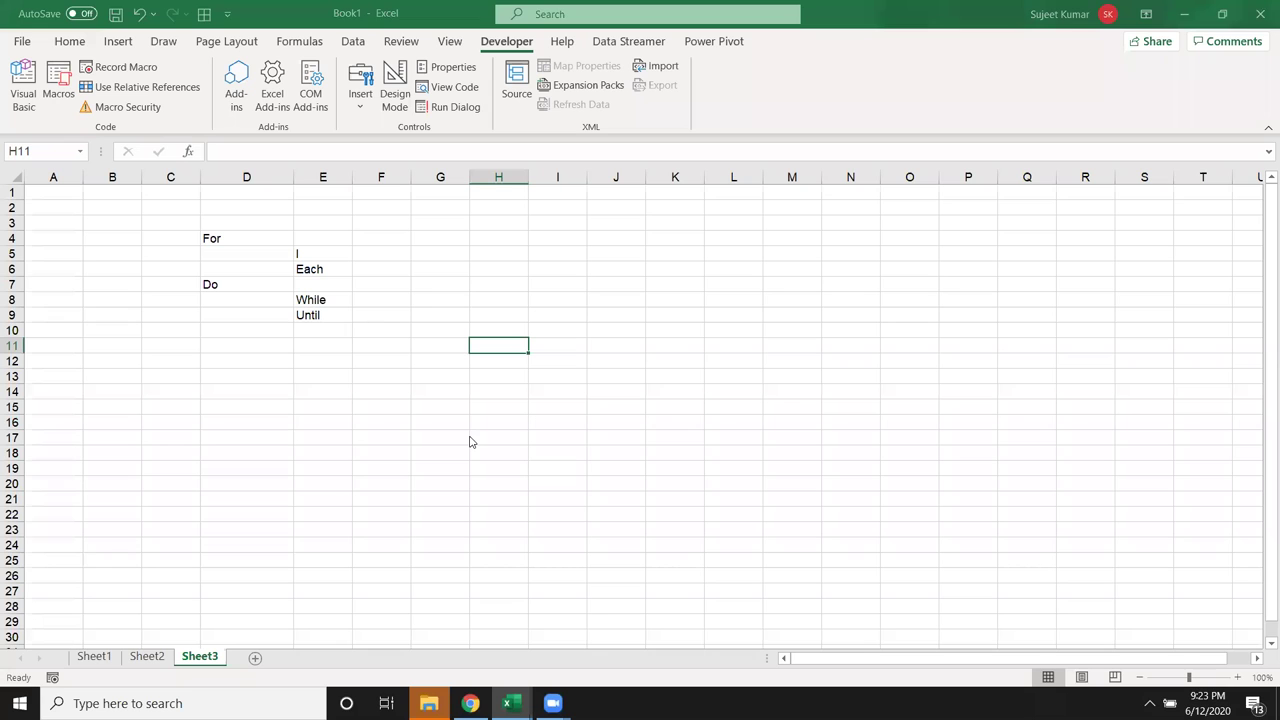
key(alt+F11)
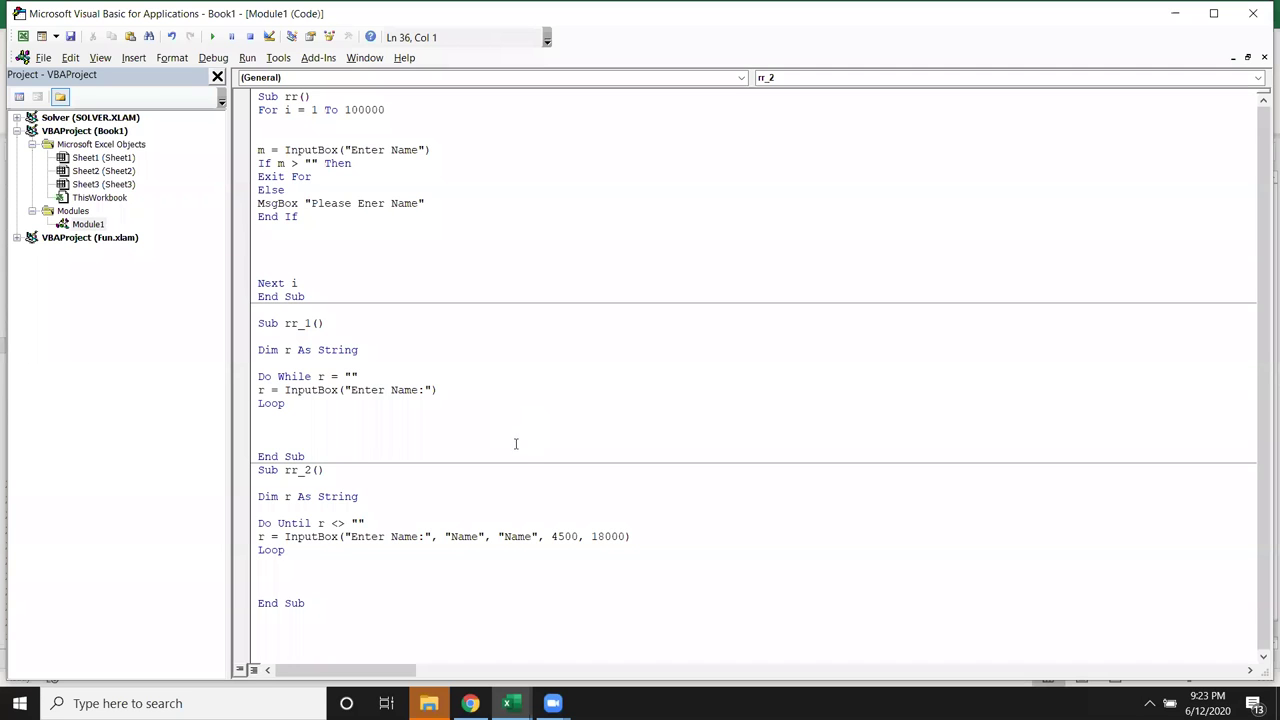
key(alt+F11)
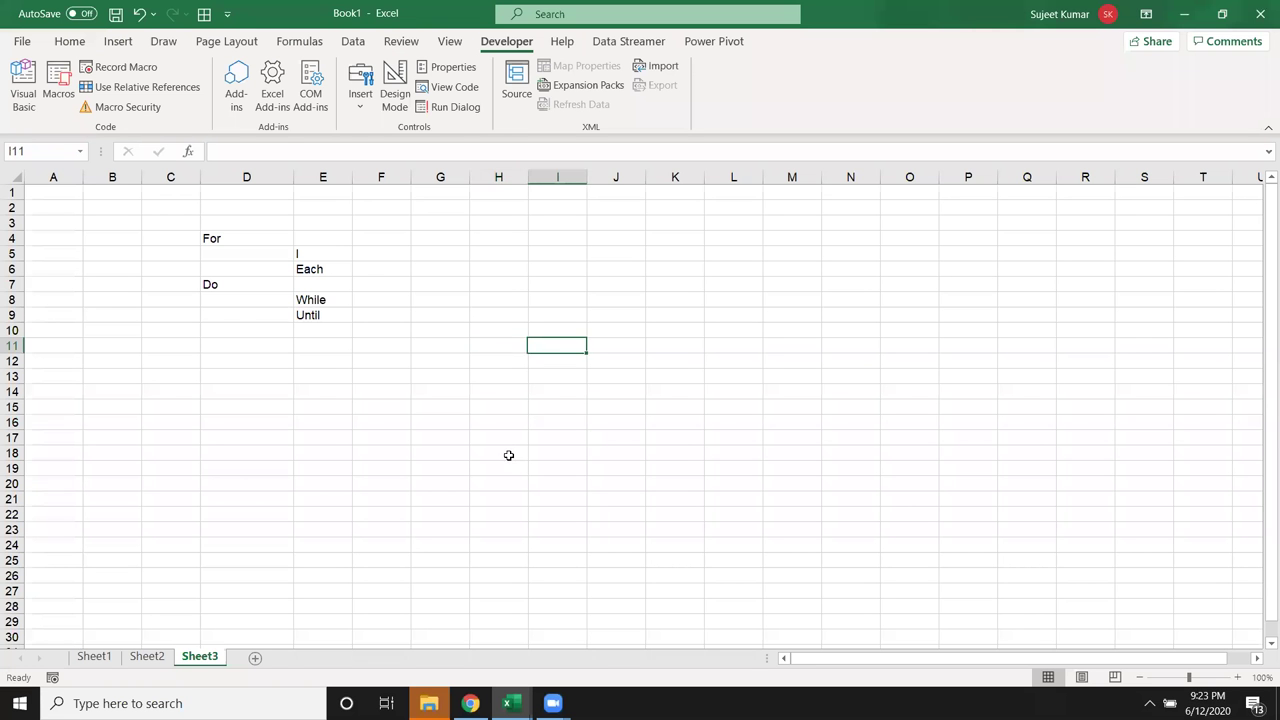
key(alt+F11)
Replace 18000 with 3000 and run rr_2, dismissing the Name prompt.
double_click(607, 537)
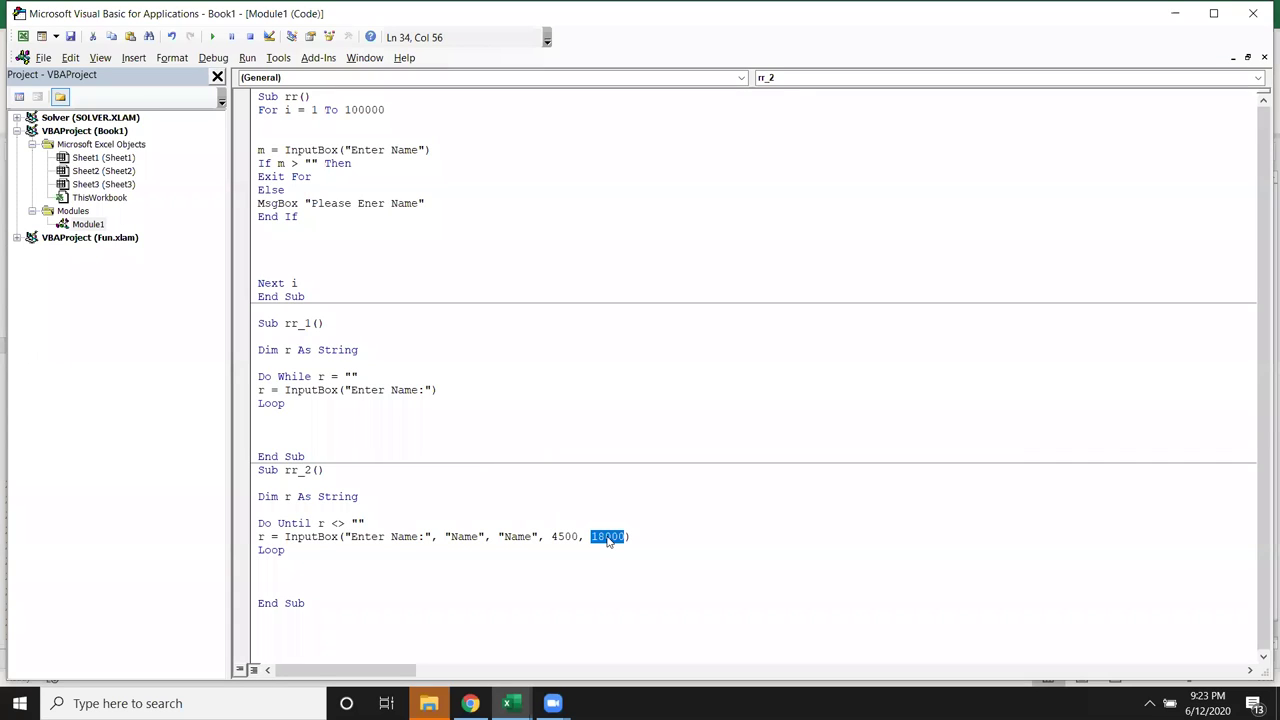
text(3000)
click(552, 590)
click(216, 38)
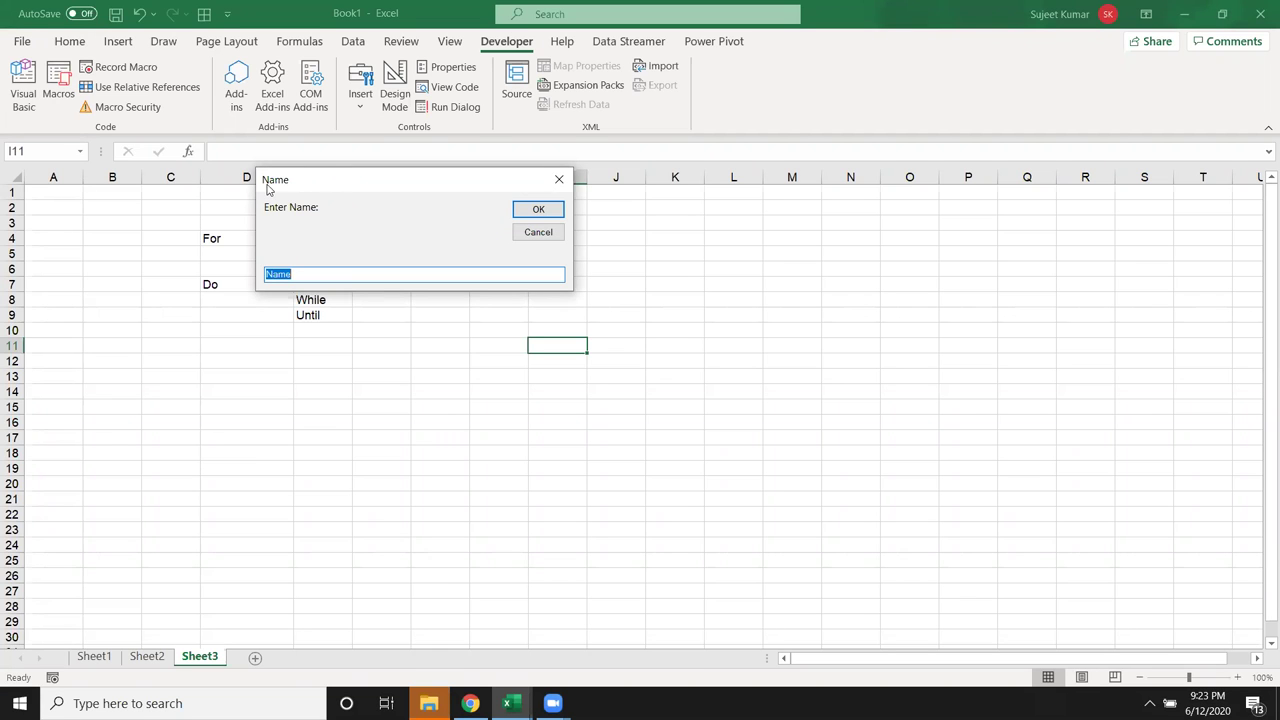
click(548, 237)
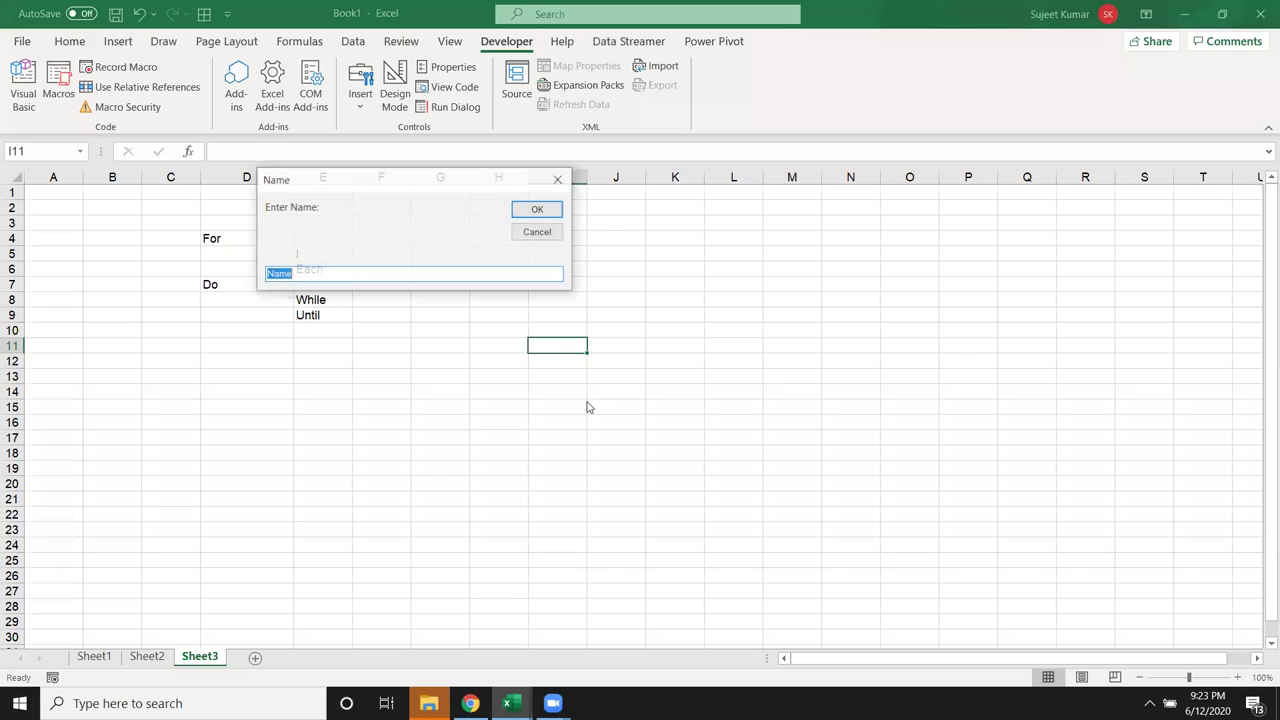
click(536, 212)
Start a new sub below End Sub by typing 'sujb rr_2'.
click(440, 552)
click(625, 537)
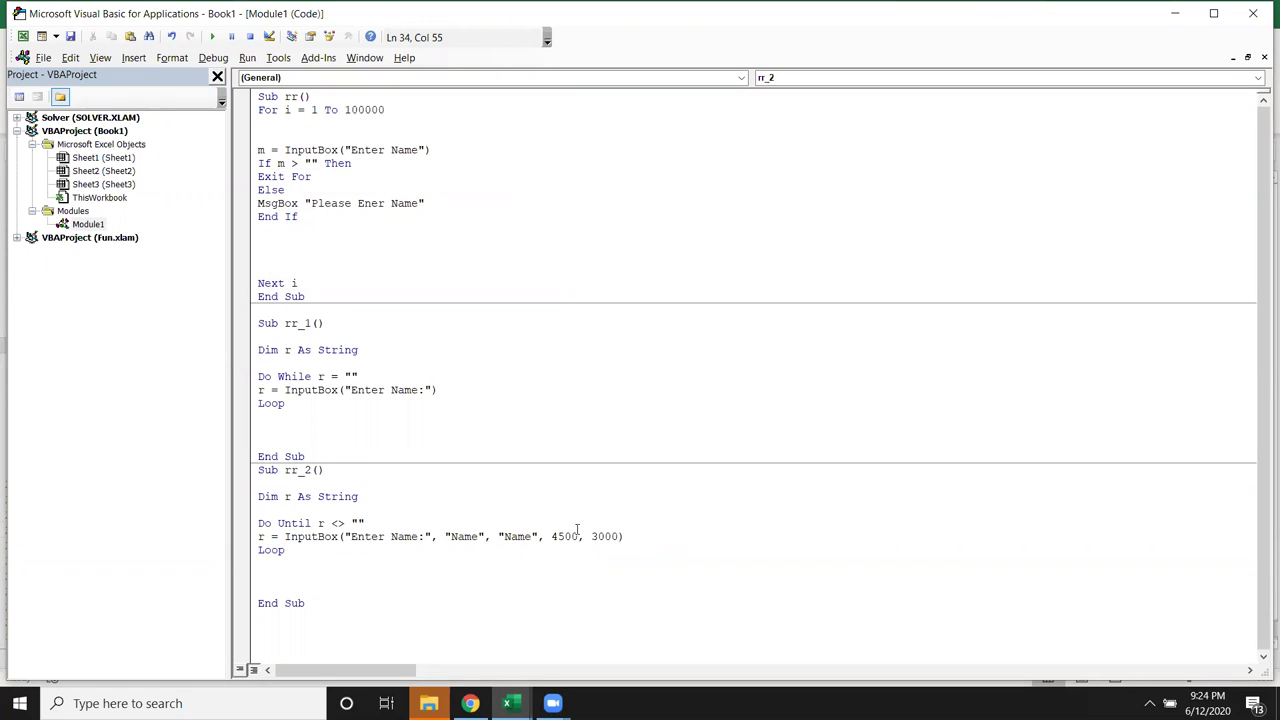
click(328, 621)
key(Return)
text(suj)
text(b rr_2()
Complete Sub rr_2() and write o=Application.InputBox("Please Select Range","Range",Selection.Address,,,,,8).
key(Return)
key(Return)
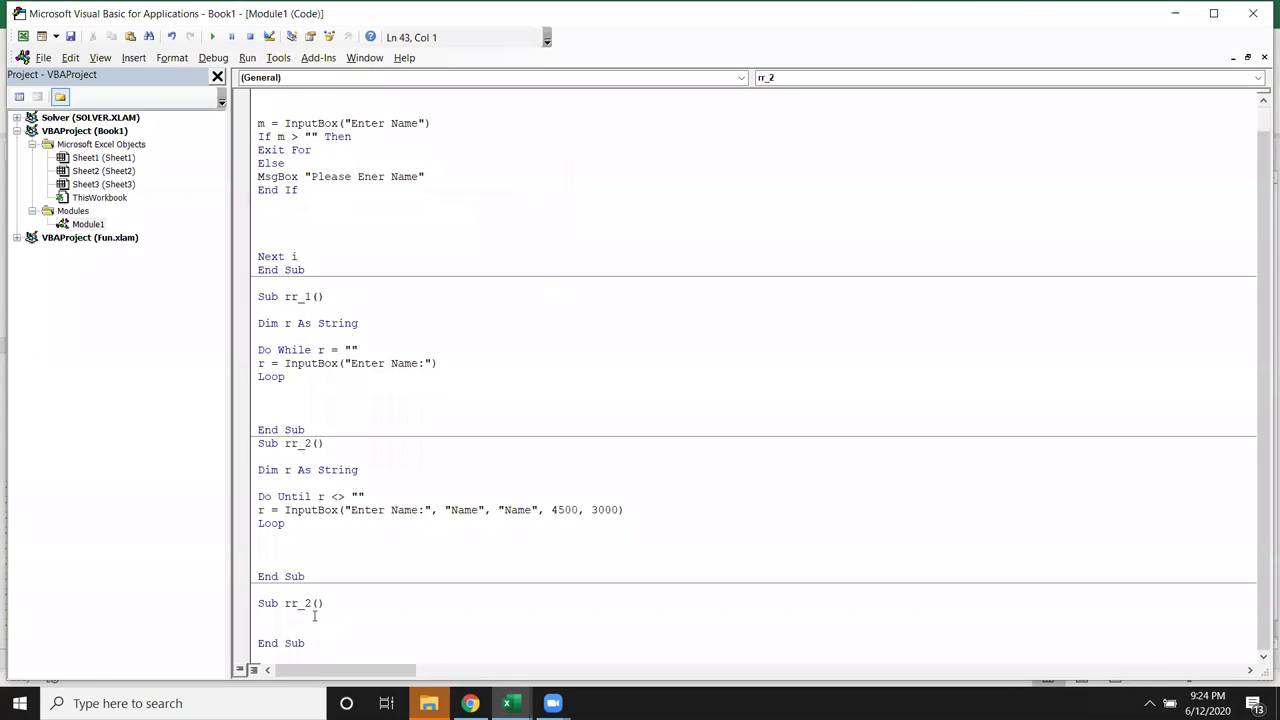
click(314, 616)
text(o=inputbox()
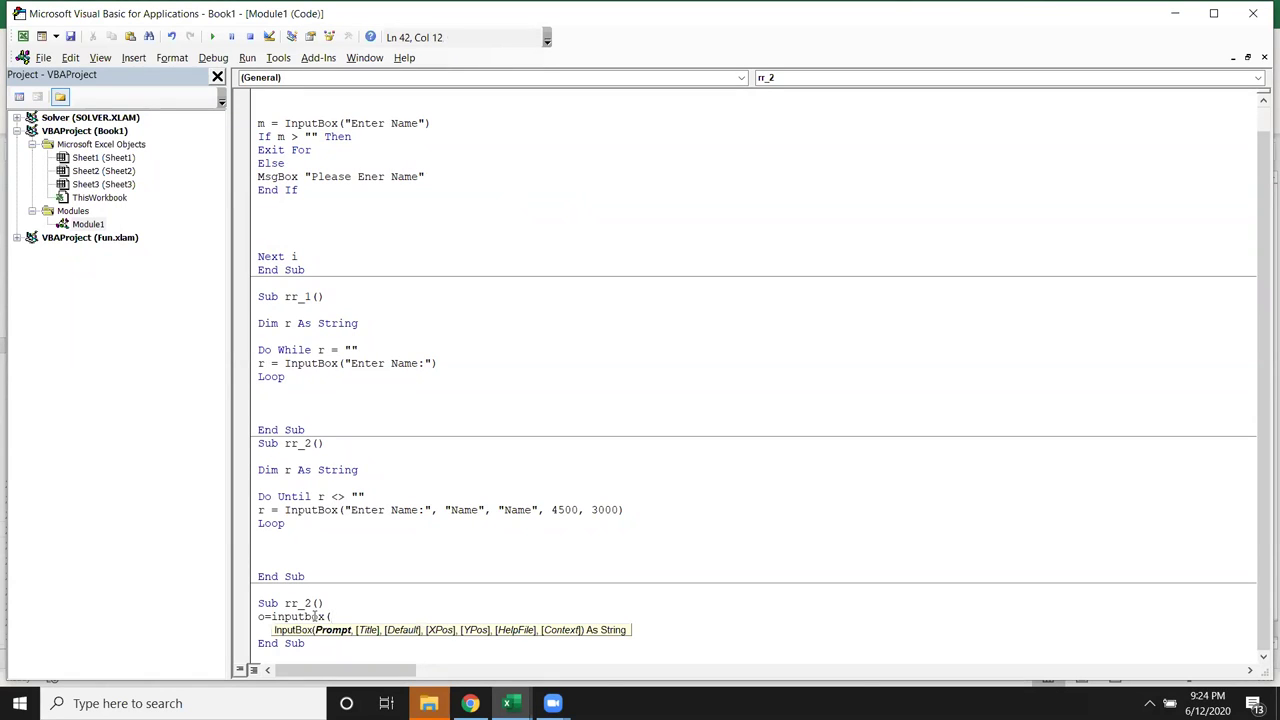
key(BackSpace)
key(BackSpace)
key(BackSpace)
key(BackSpace)
key(BackSpace)
key(BackSpace)
key(BackSpace)
key(BackSpace)
key(BackSpace)
text(application.)
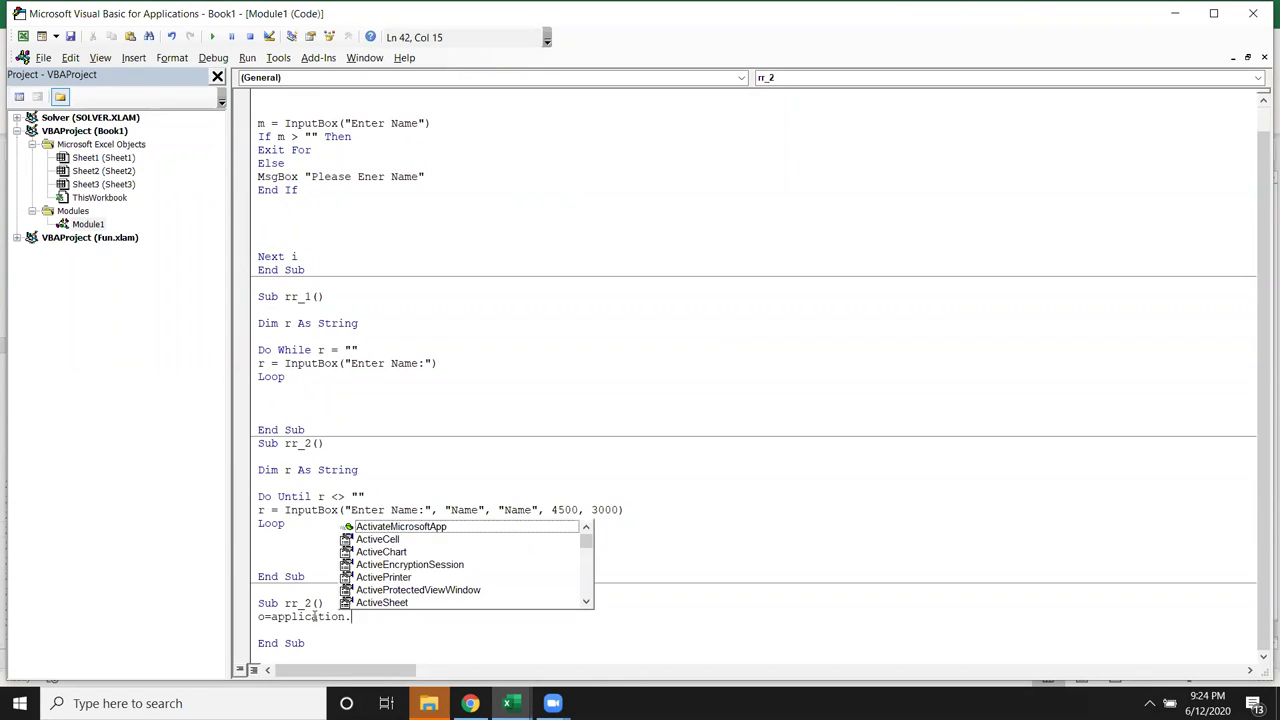
text(in)
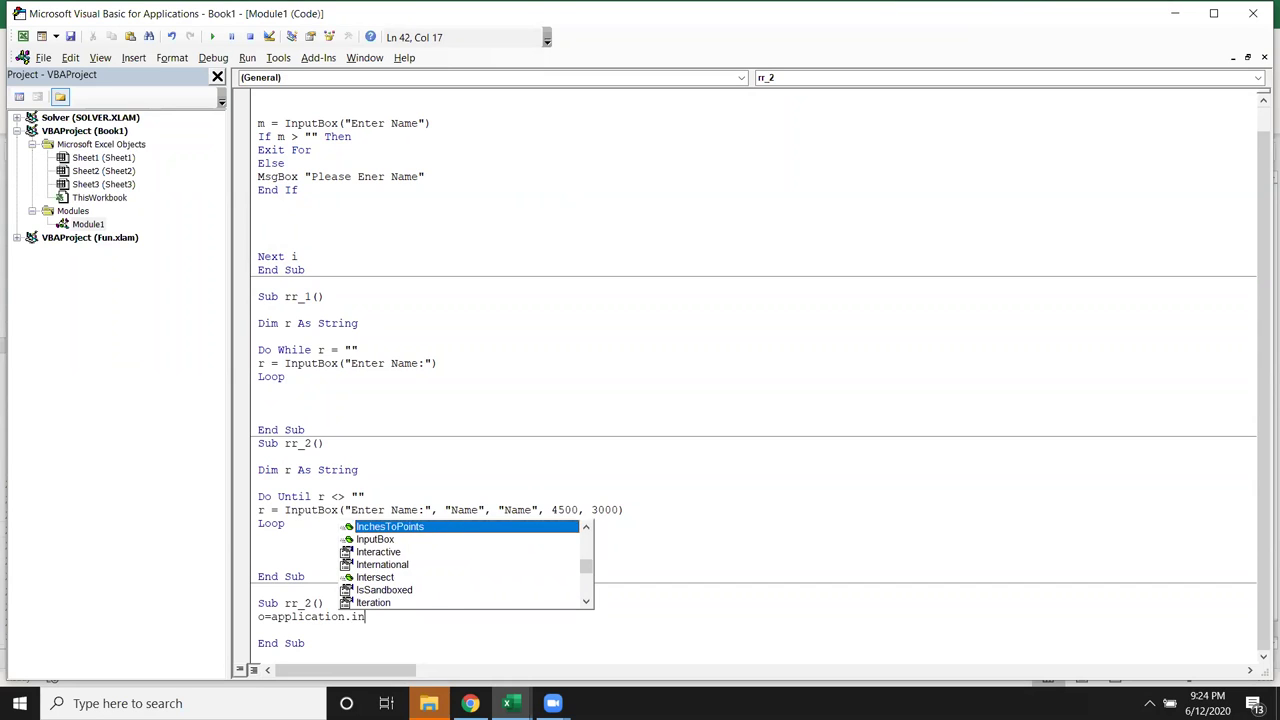
key(Down)
key(Tab)
text(()
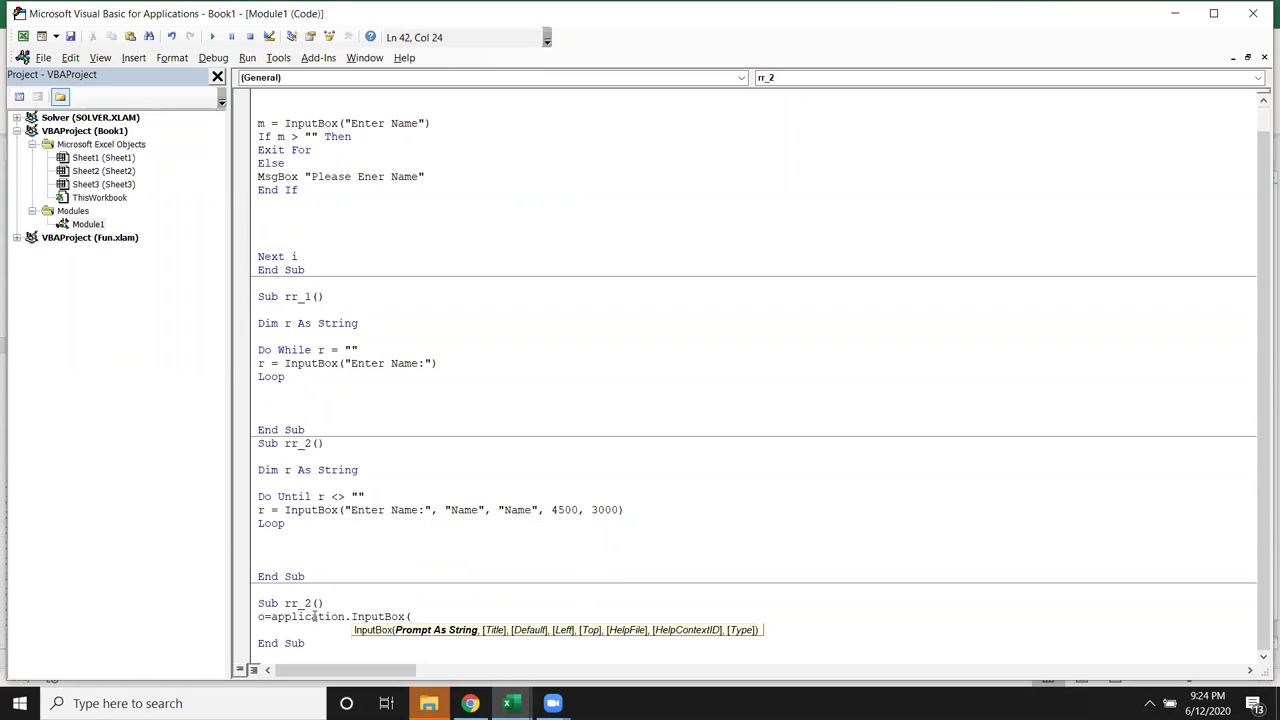
text("Please )
text(Select Range,)
text("Range")
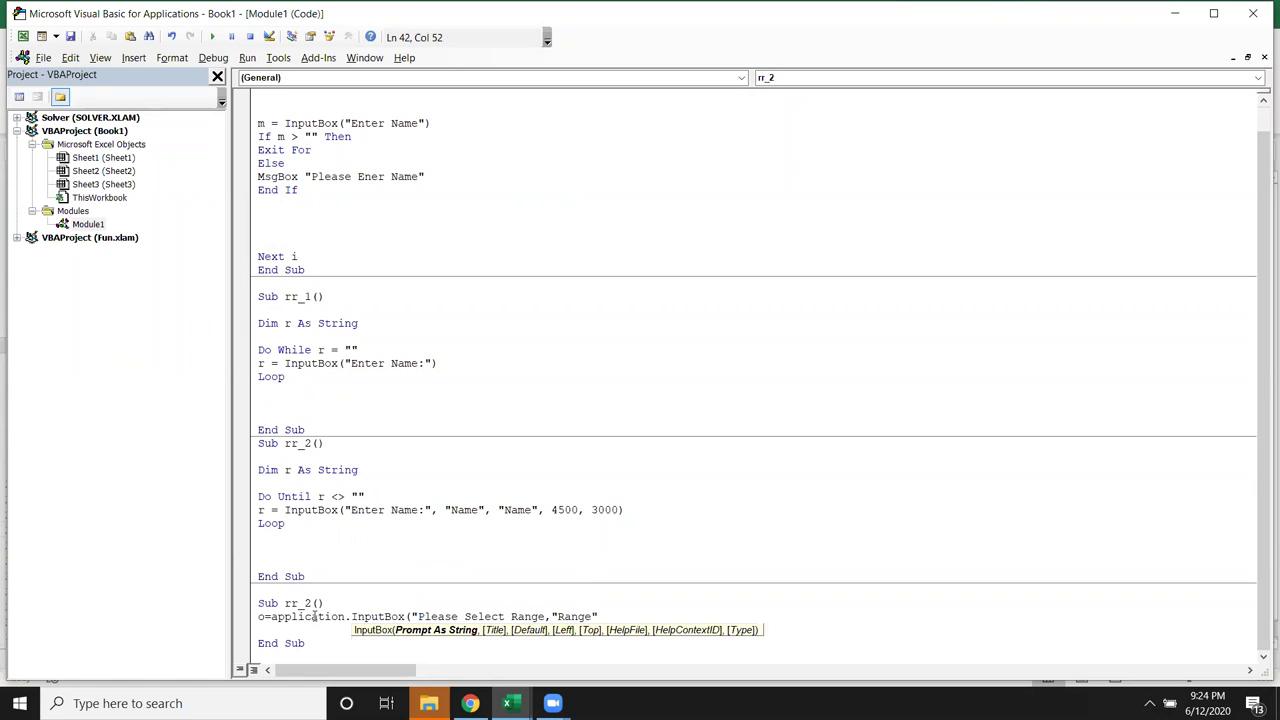
click(546, 616)
text(,"Range")
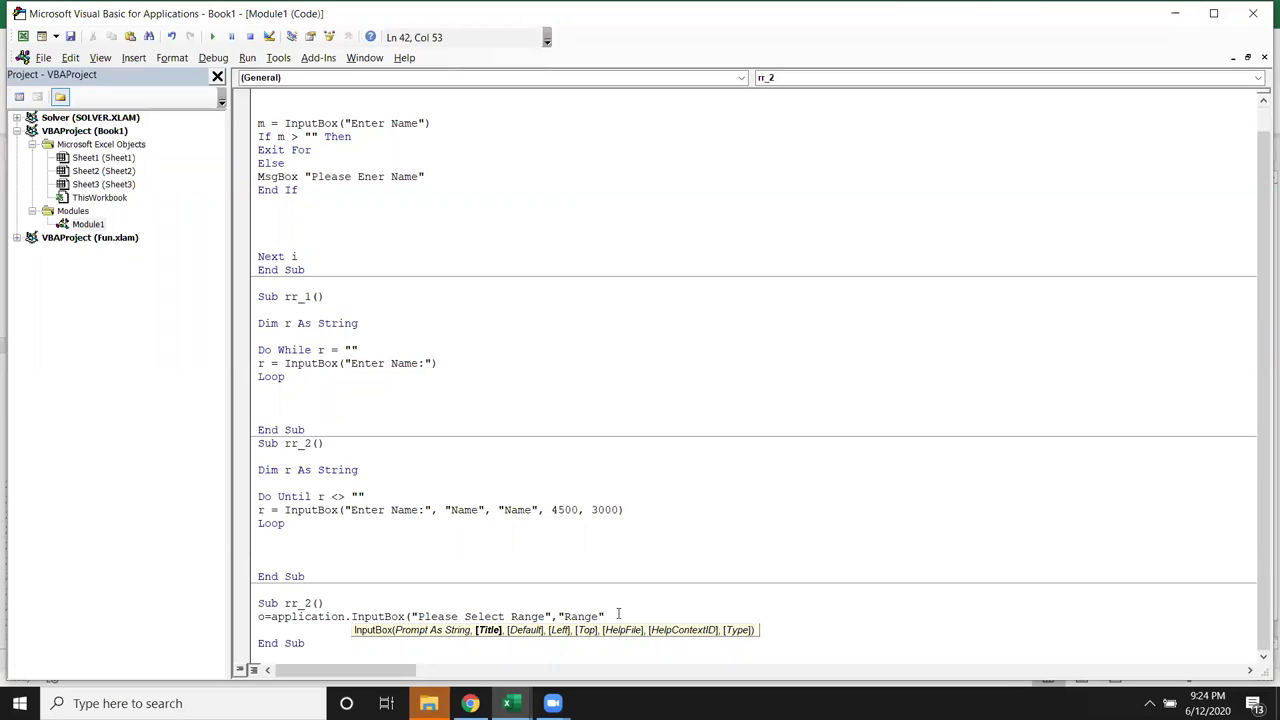
text(,)
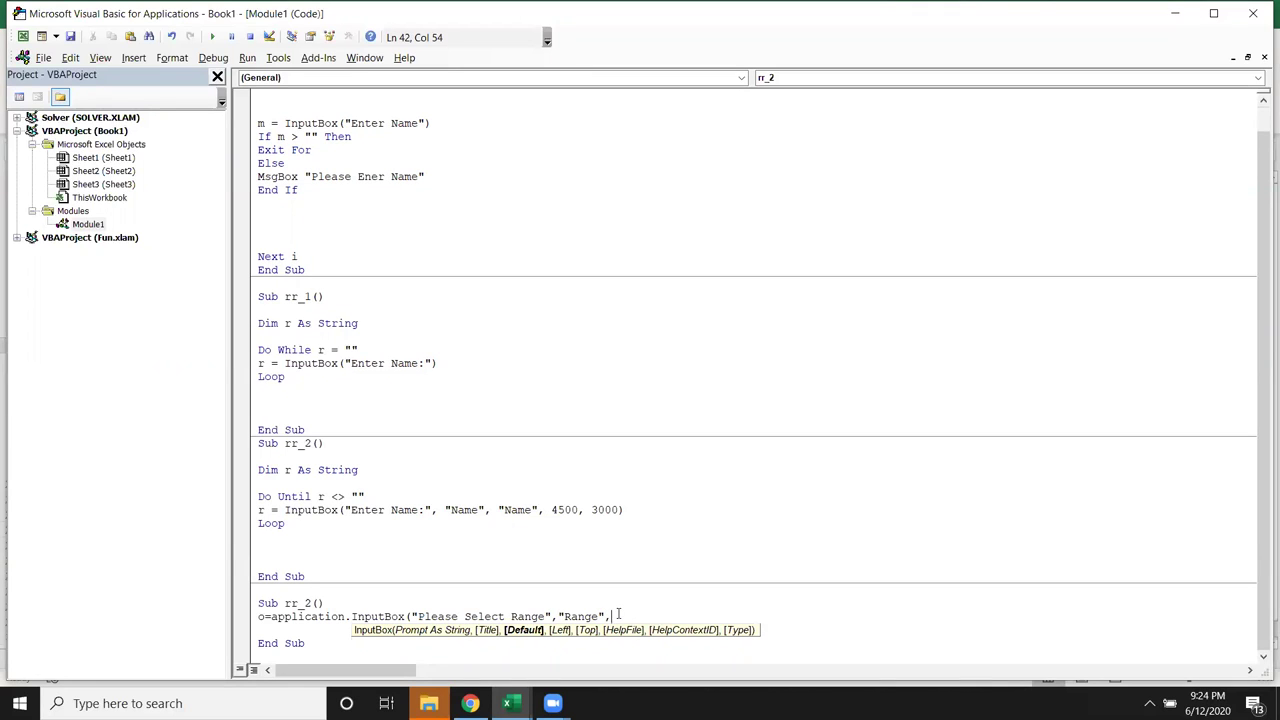
text(selec)
text(tion.)
text(address,)
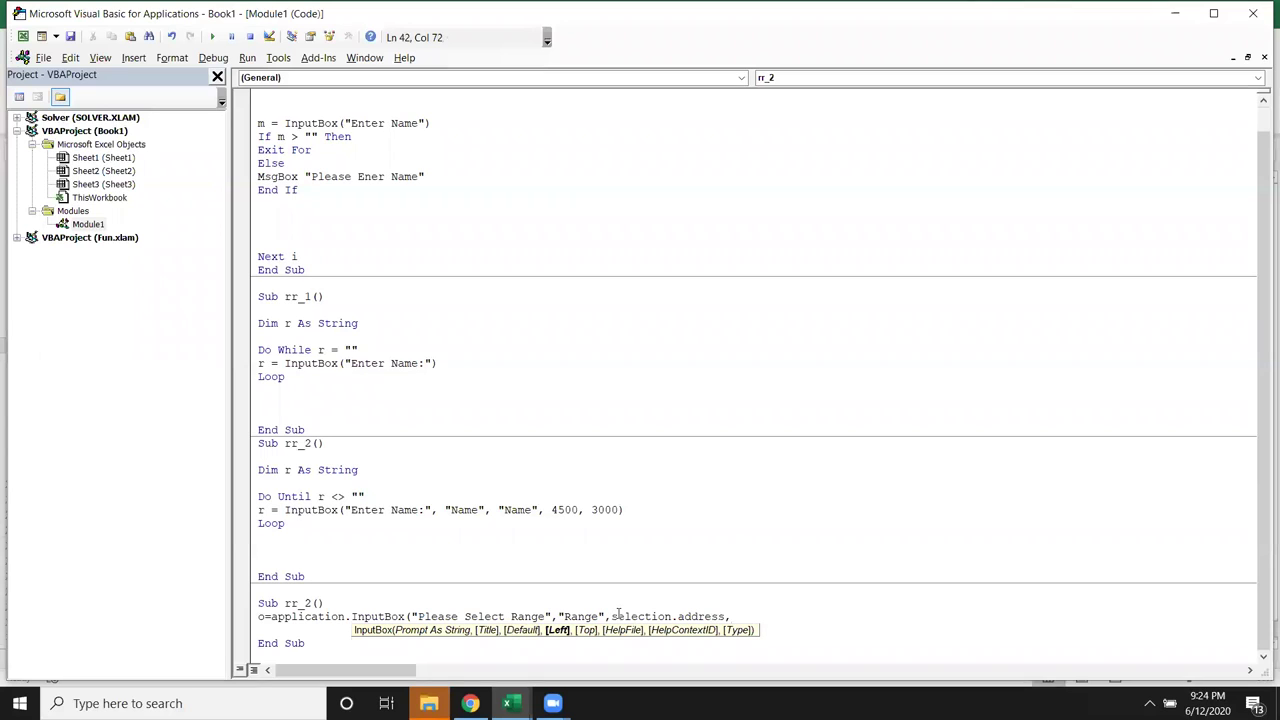
text(,,,,8))
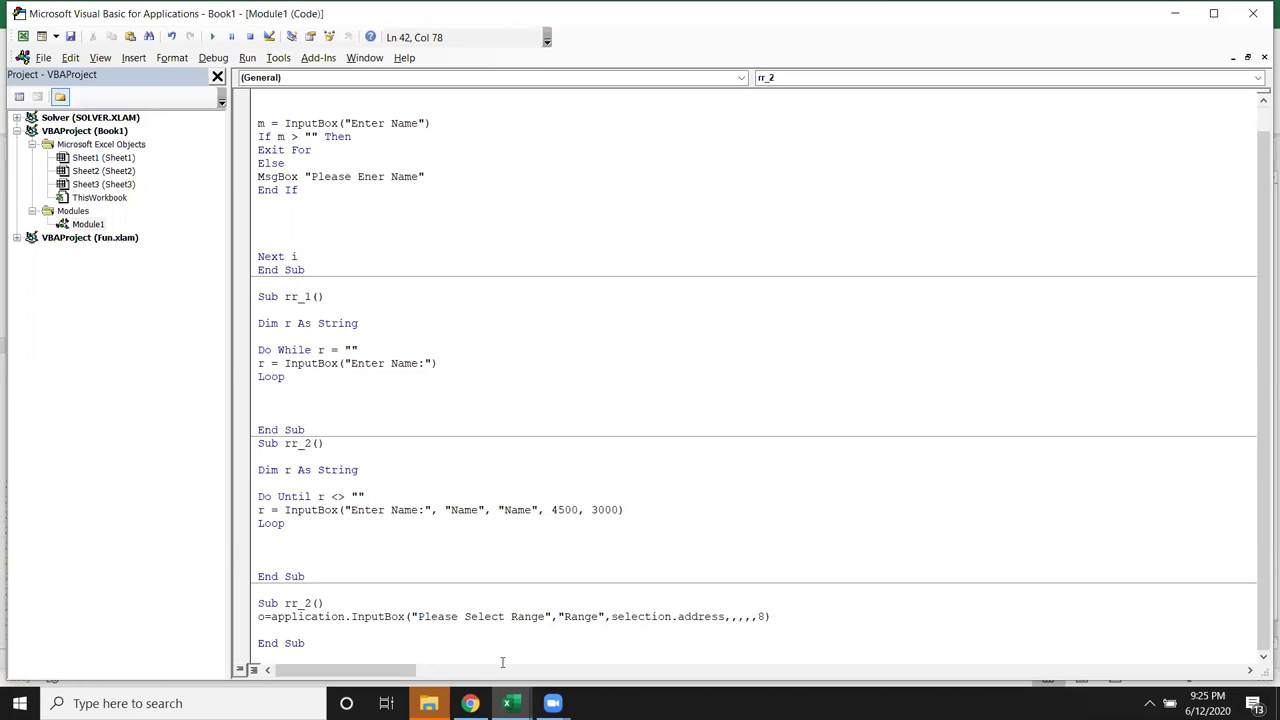
Rename the duplicate sub to rr_3 after the Ambiguous name error.
click(310, 631)
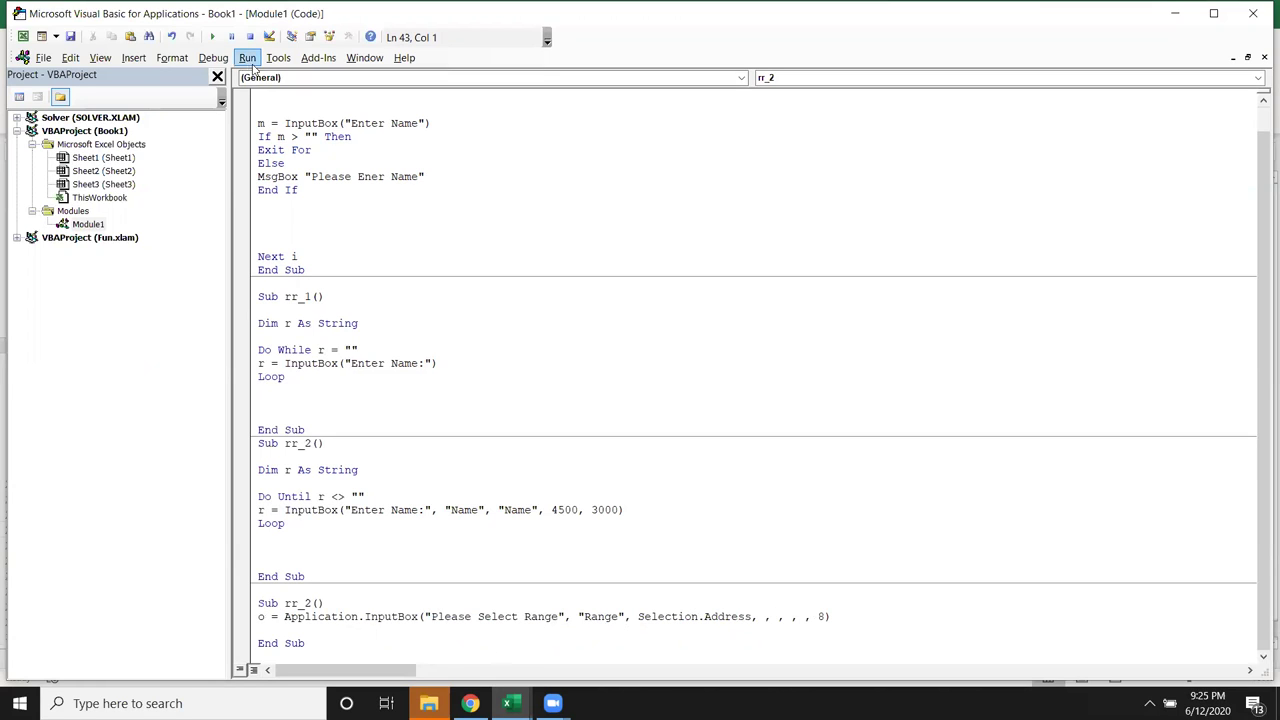
click(212, 37)
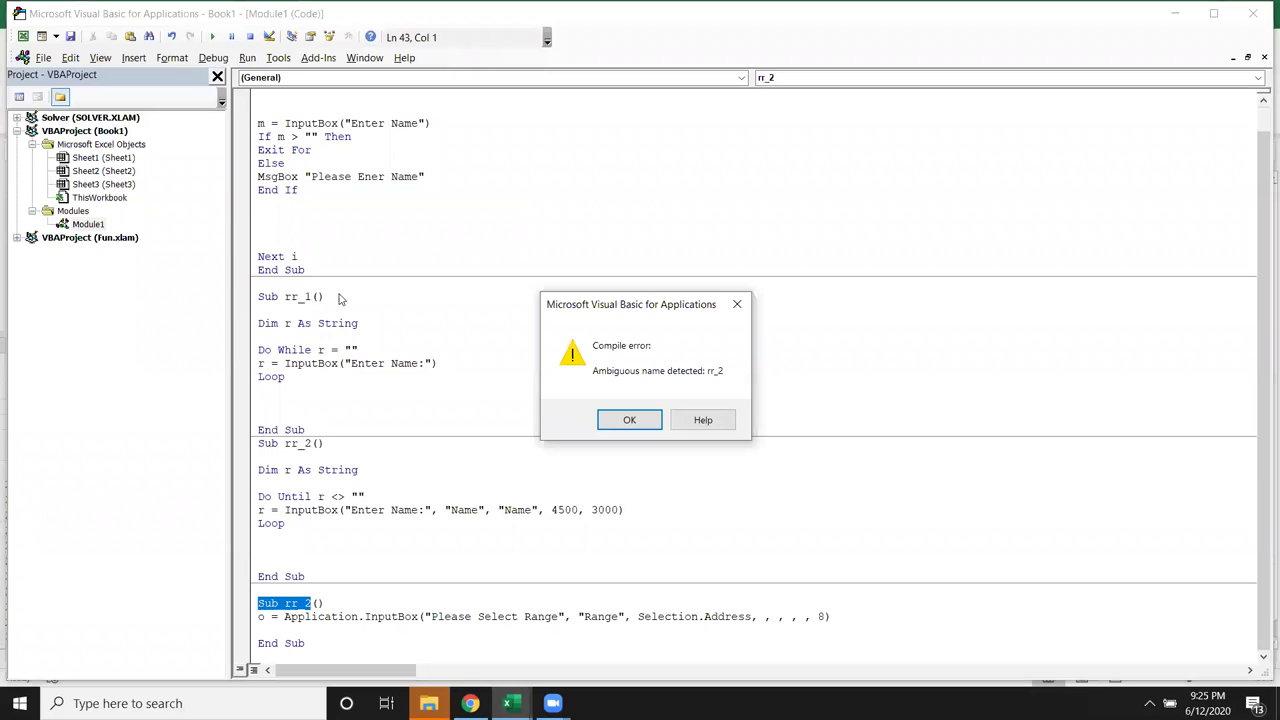
key(Return)
click(306, 604)
key(Delete)
text(3)
click(378, 632)
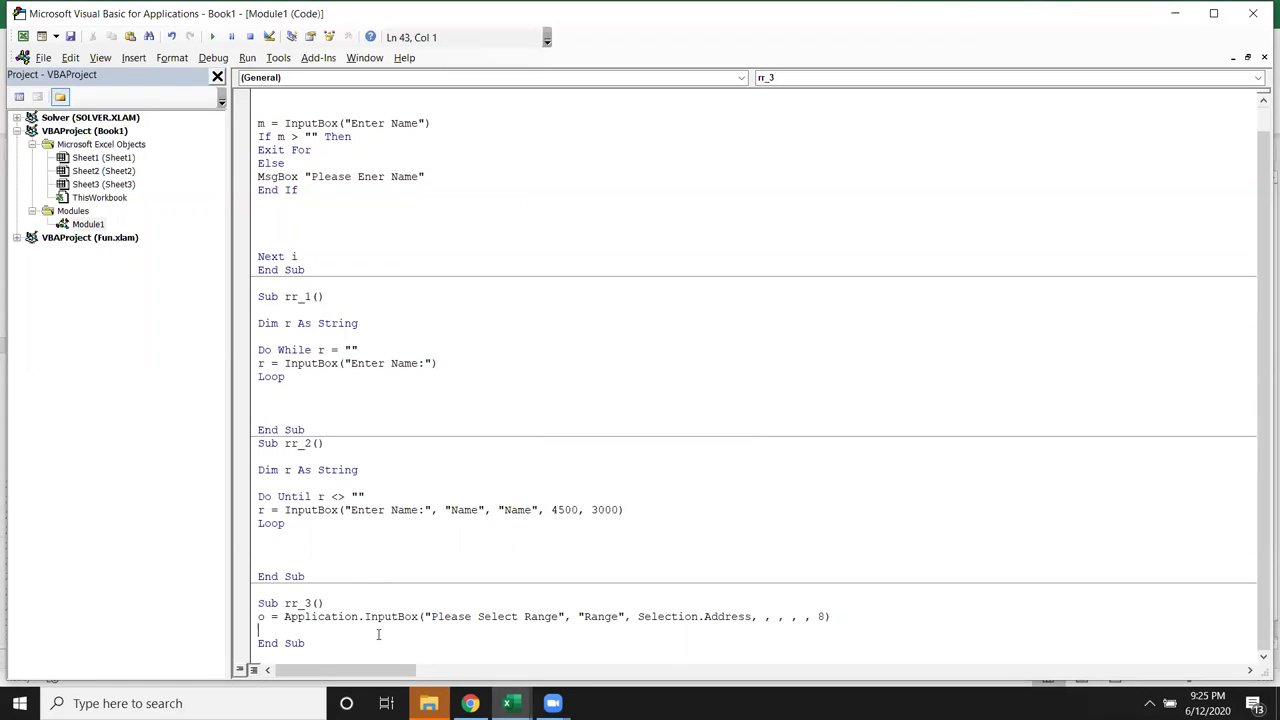
Run rr_3, selecting D12:H21 in Excel as the requested range, and confirm.
click(212, 37)
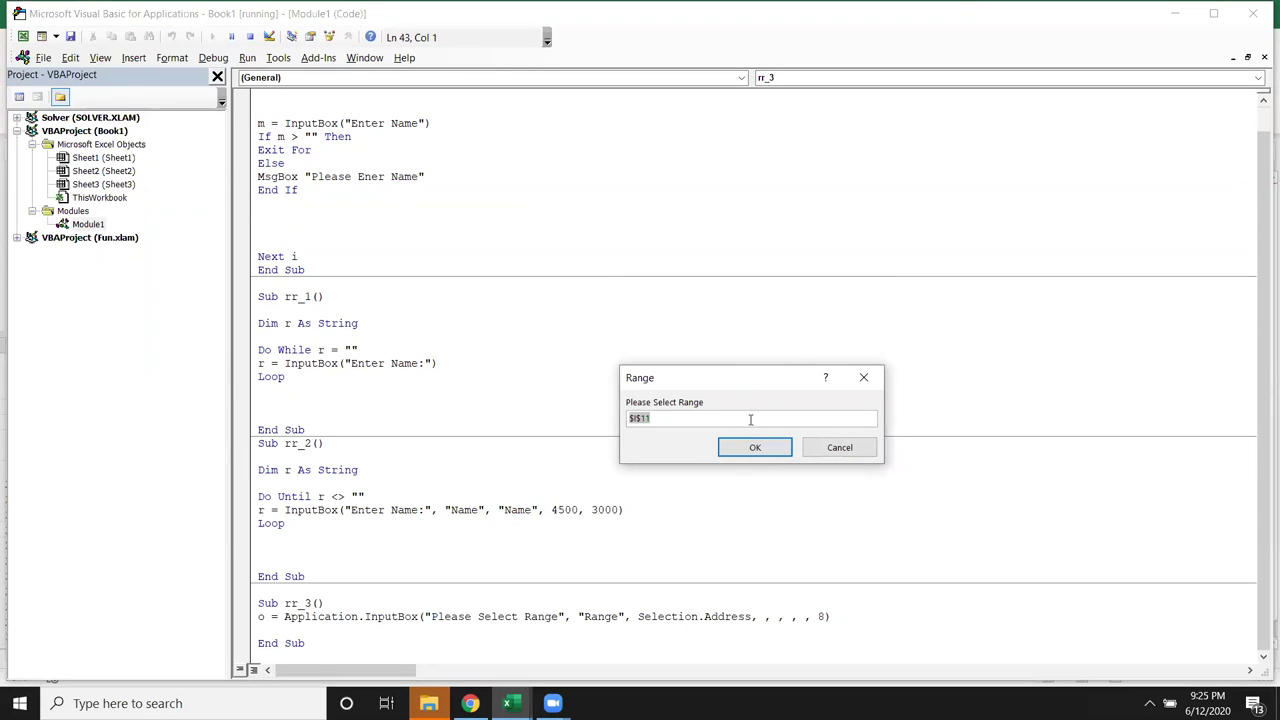
click(512, 703)
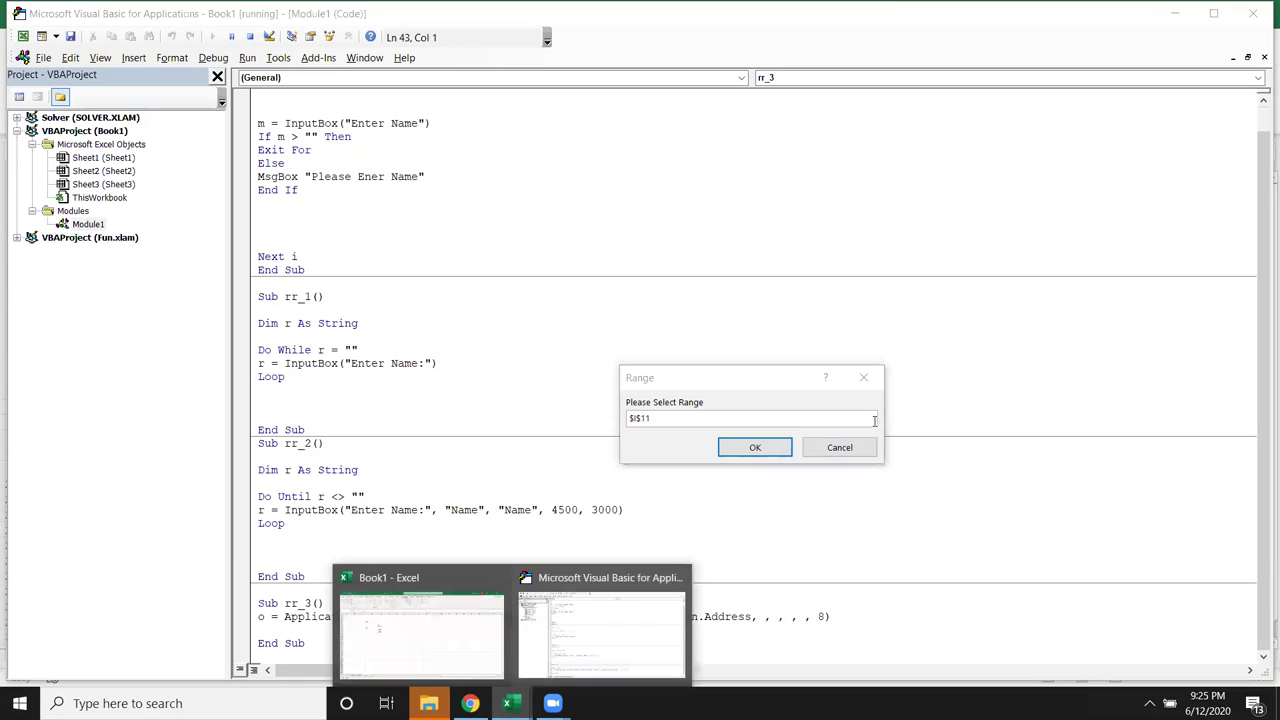
click(443, 635)
click(220, 358)
drag(267, 404, 503, 493)
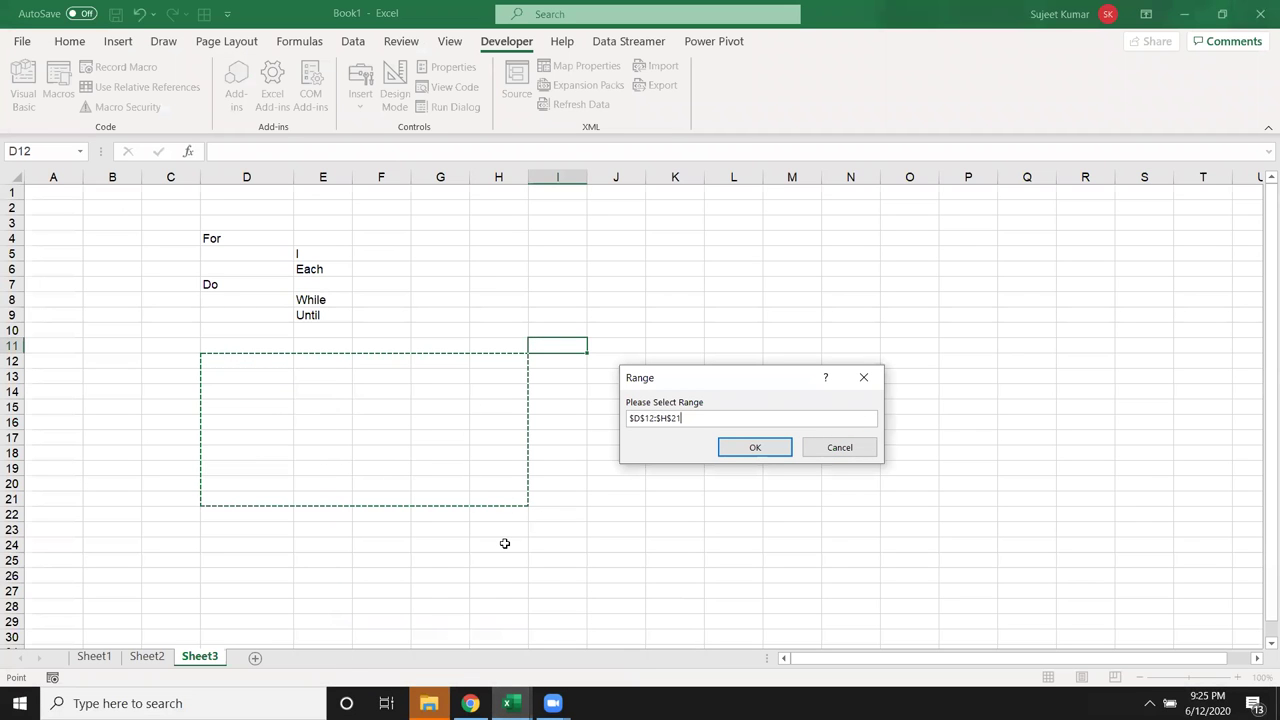
click(768, 447)
click(818, 617)
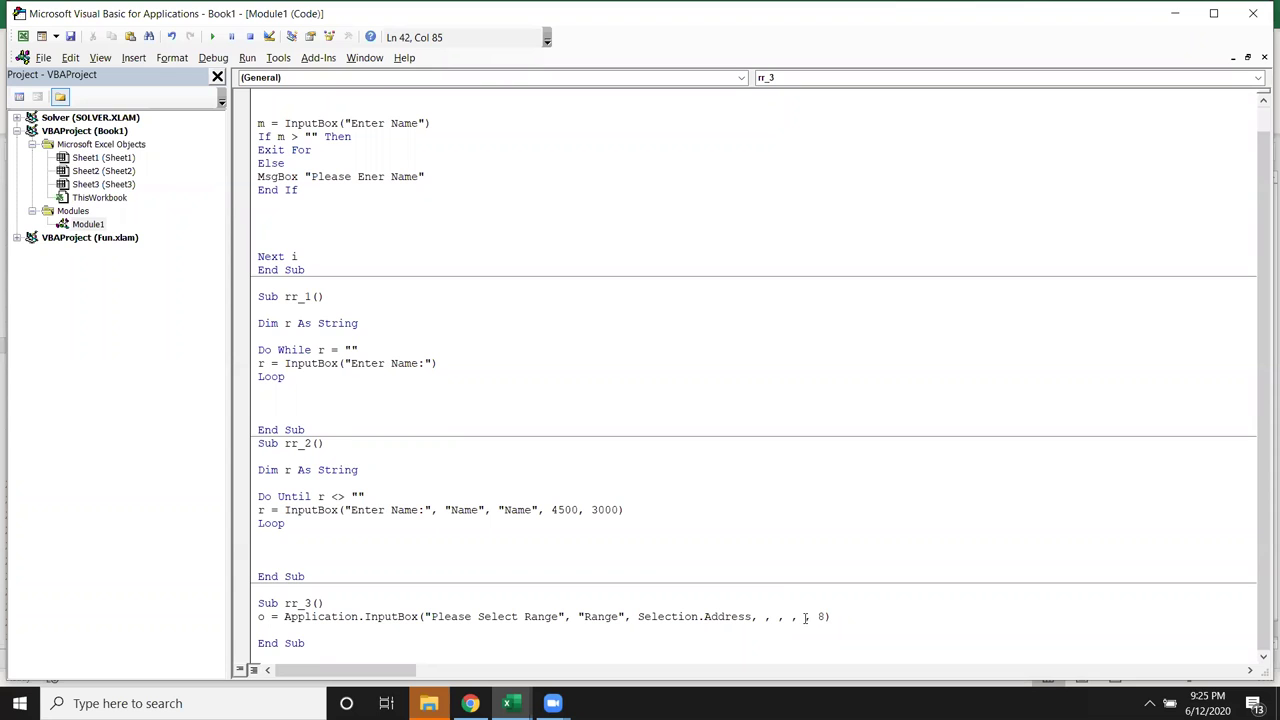
key(alt+F11)
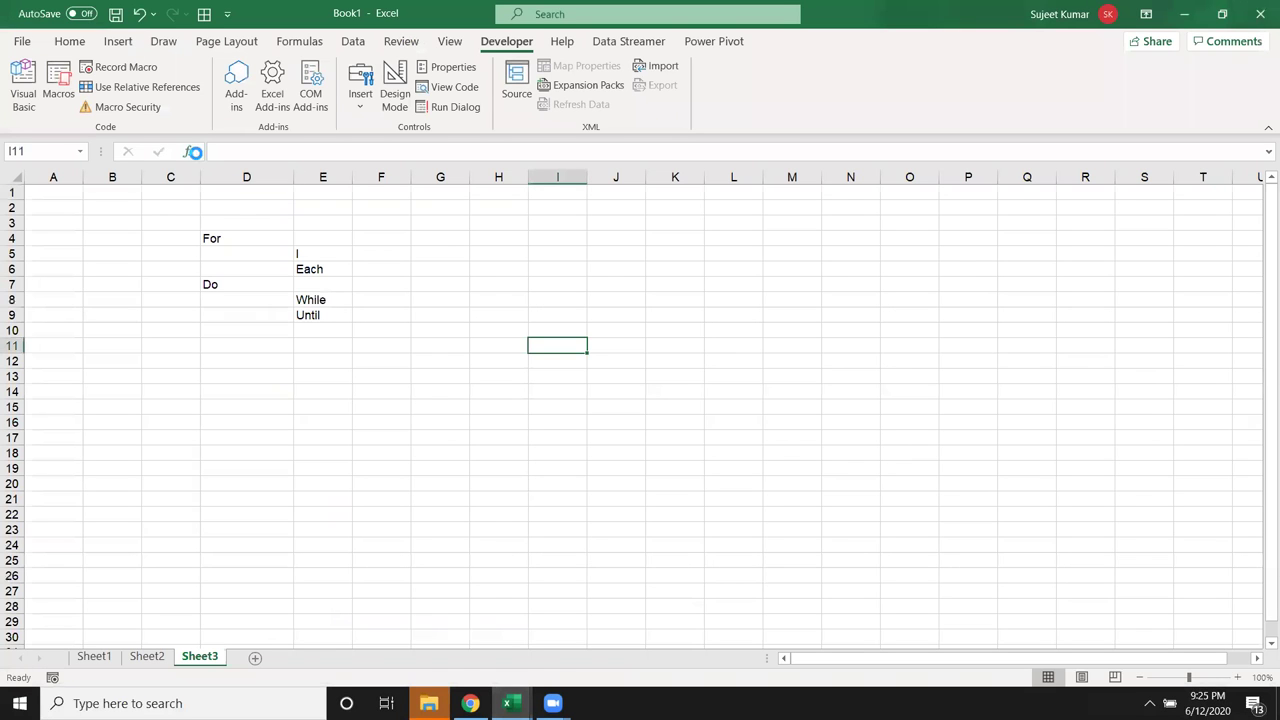
Try D13:I19 as POWER's Number argument, then close the dialog without inserting a formula.
click(188, 151)
click(595, 420)
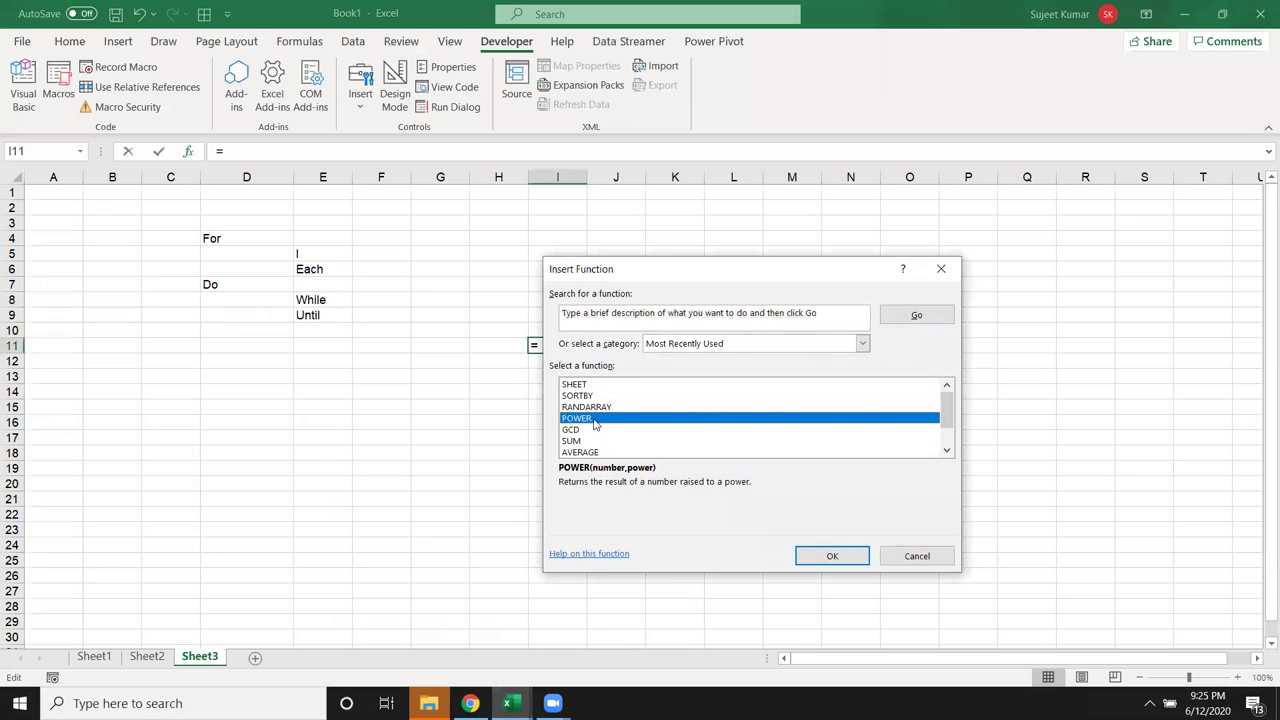
double_click(592, 419)
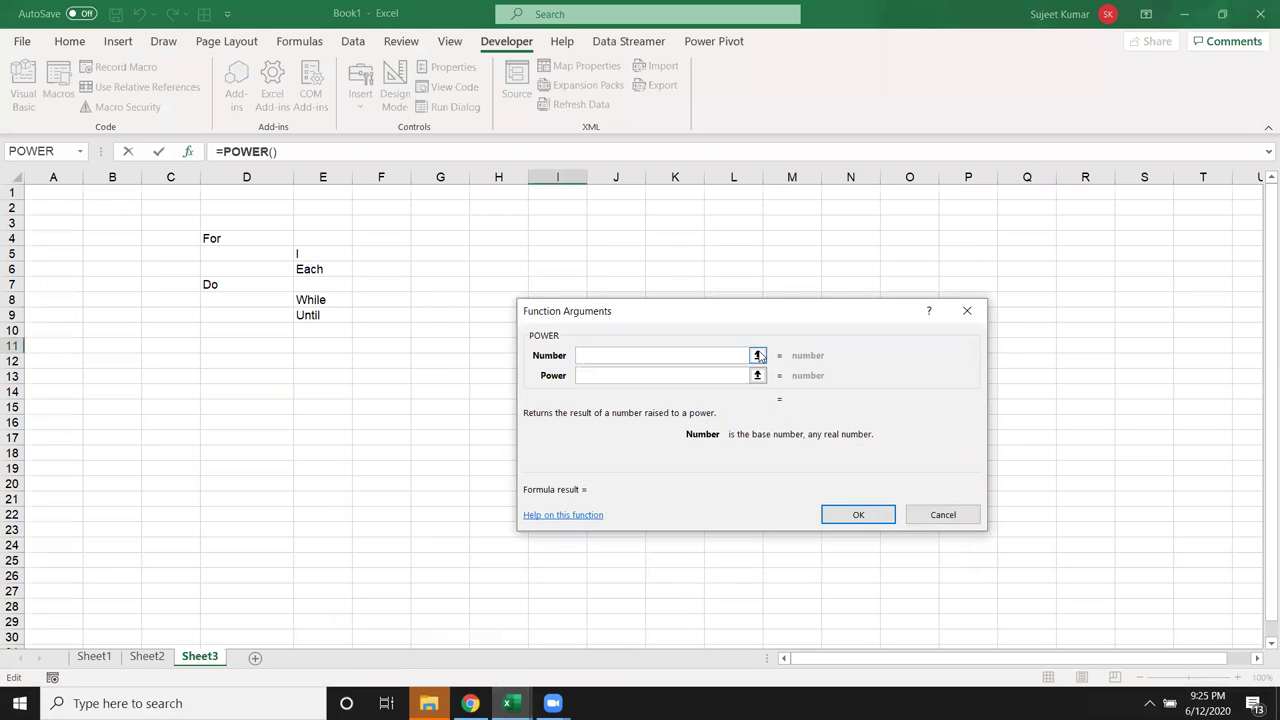
click(757, 355)
drag(272, 372, 568, 465)
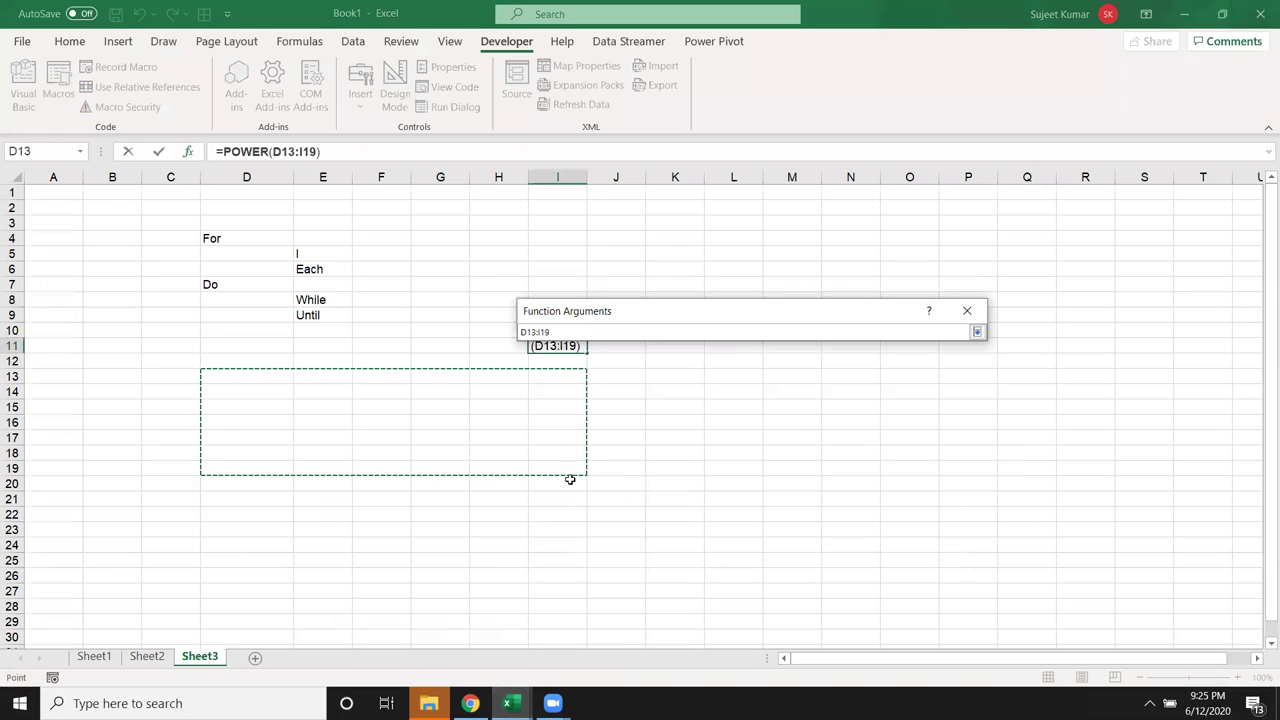
click(976, 331)
click(966, 312)
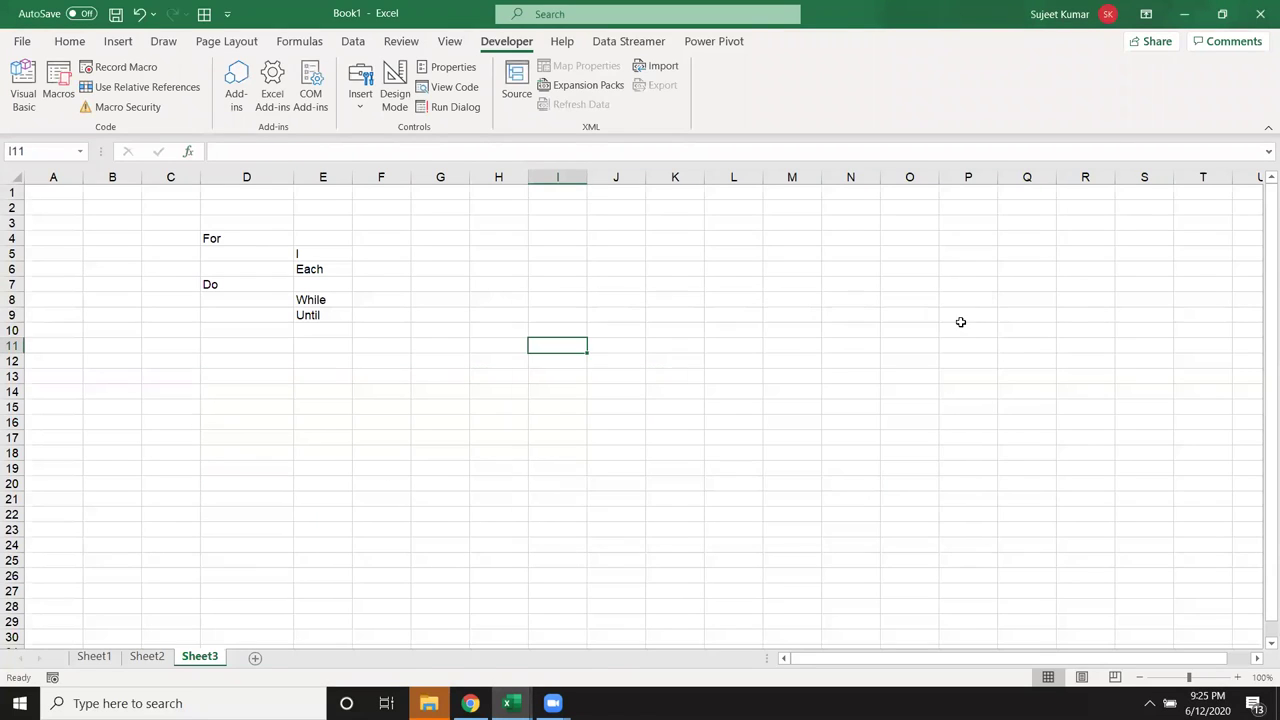
key(alt+F11)
click(345, 625)
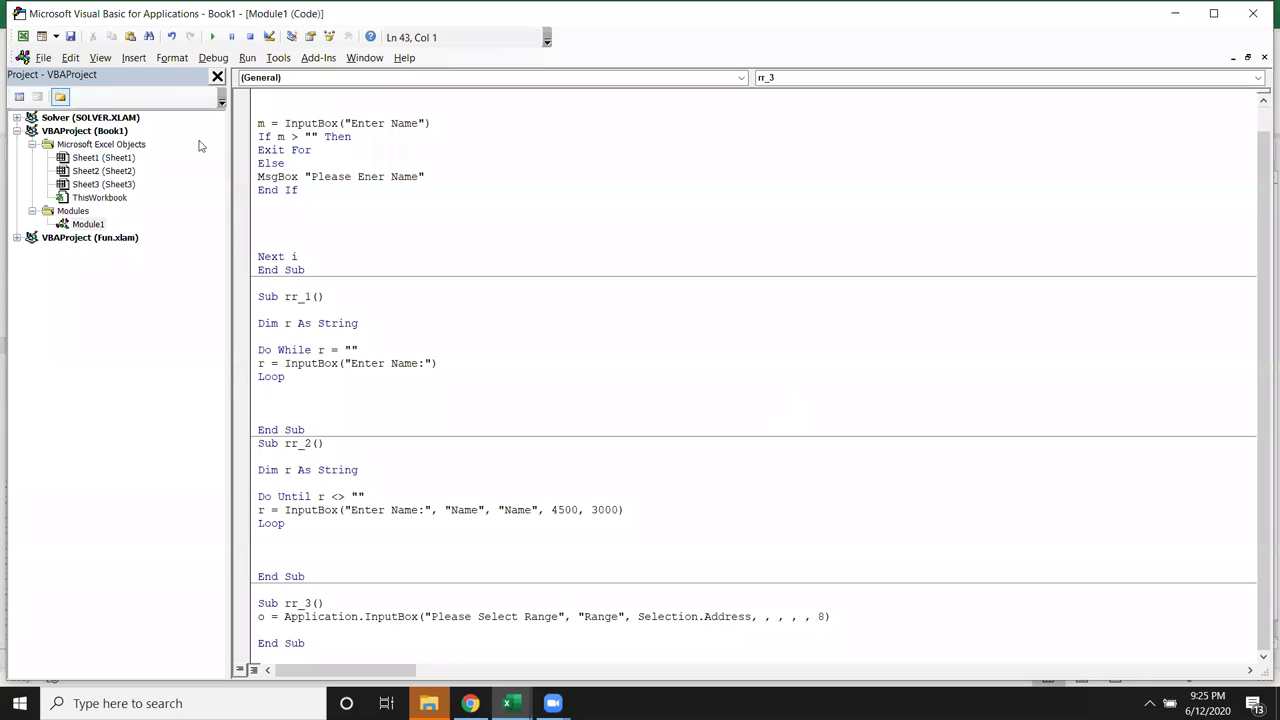
Run rr_3 again, selecting D14:H25, then cancel the range prompt.
click(212, 36)
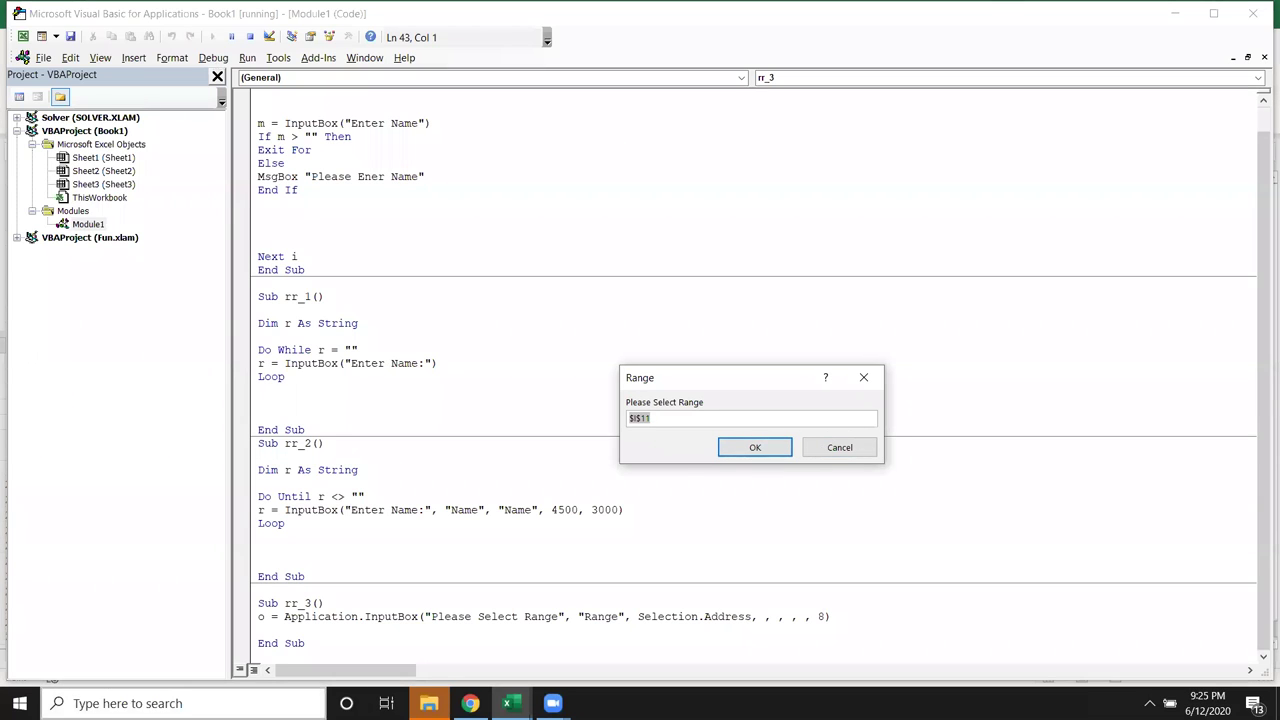
mouse_move(507, 703)
click(420, 630)
drag(278, 390, 492, 552)
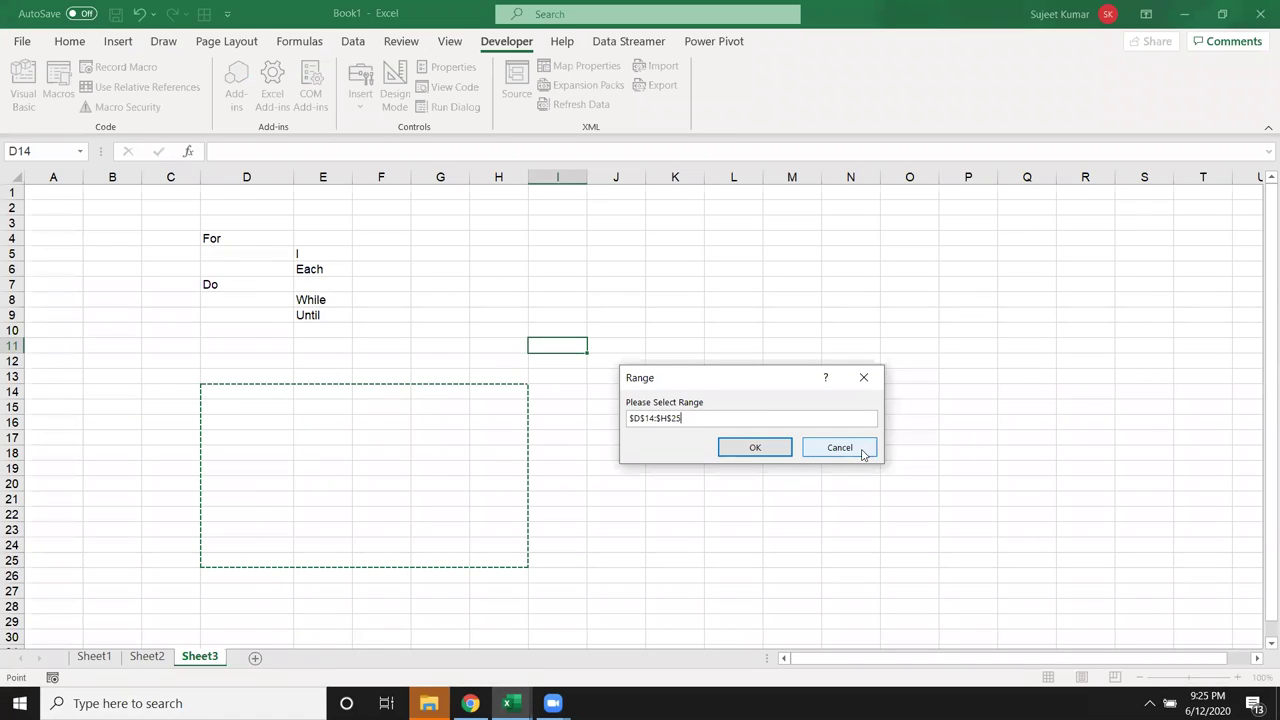
click(862, 453)
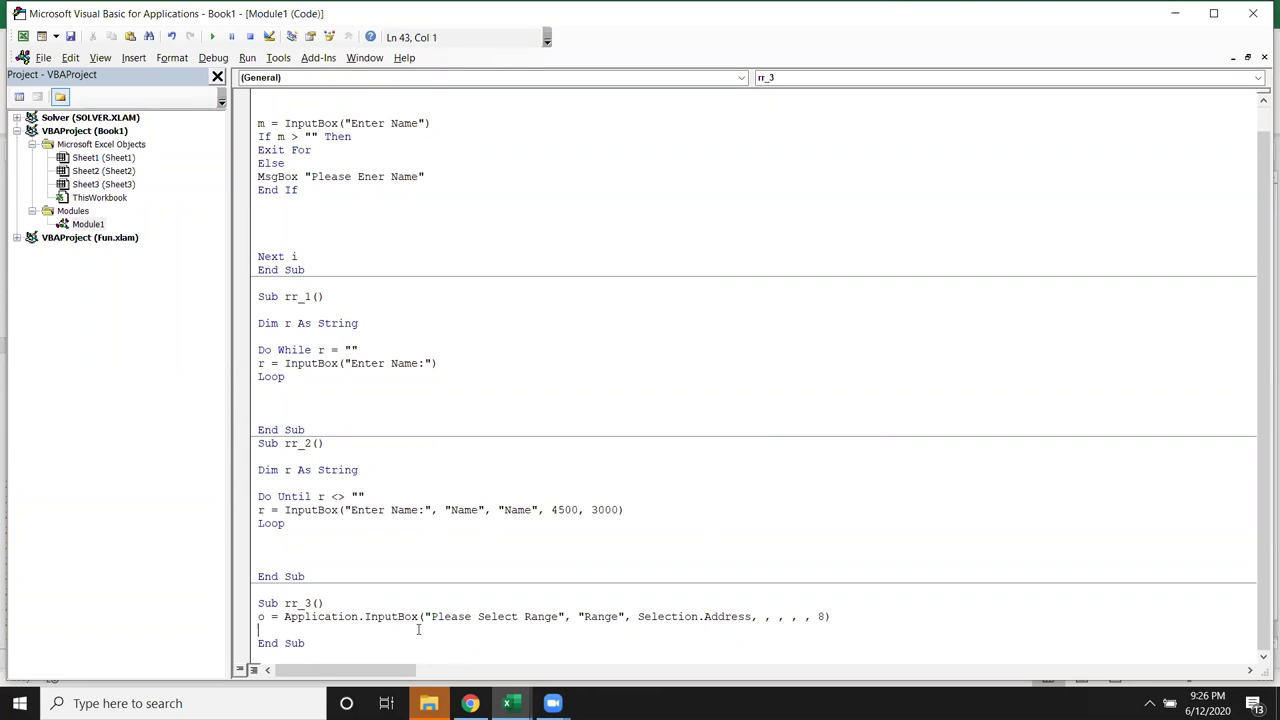
Add blank lines below rr_3's End Sub to make room for a new macro.
scroll(418, 655, up, 1)
scroll(418, 660, down, 1)
scroll(418, 660, up, 1)
scroll(418, 660, down, 1)
scroll(418, 660, up, 1)
scroll(418, 660, down, 1)
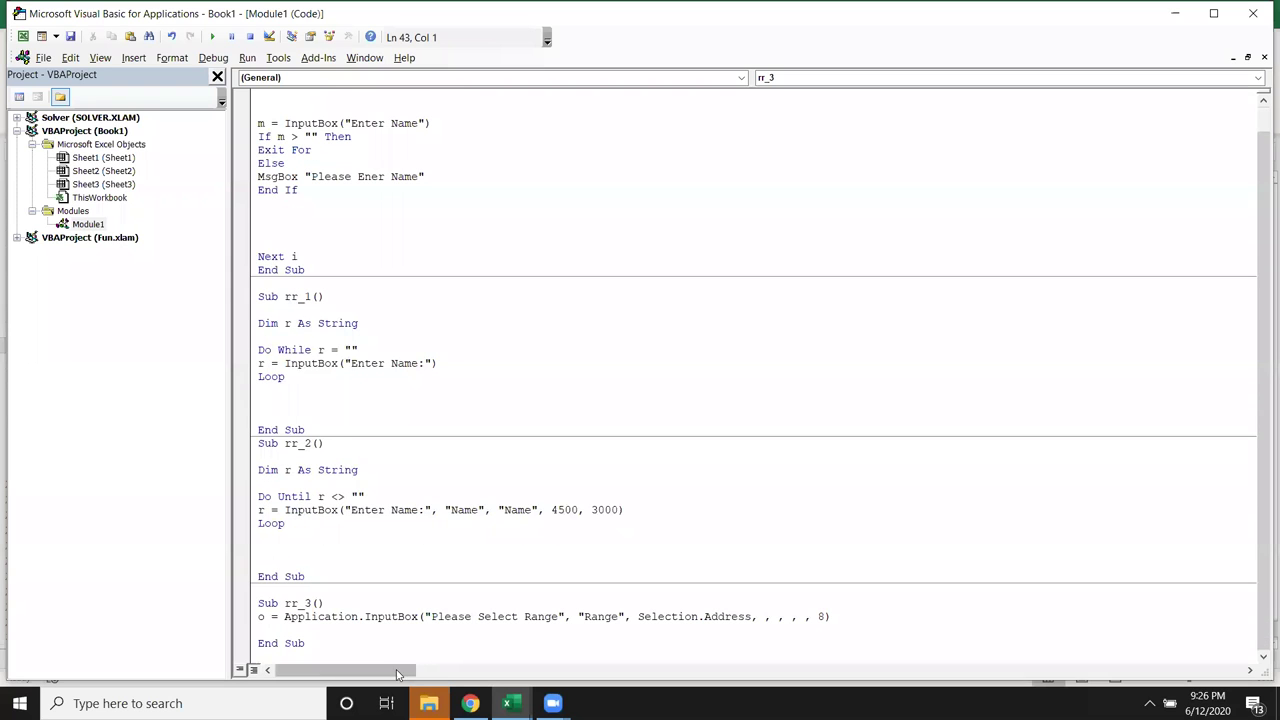
click(340, 646)
key(Return)
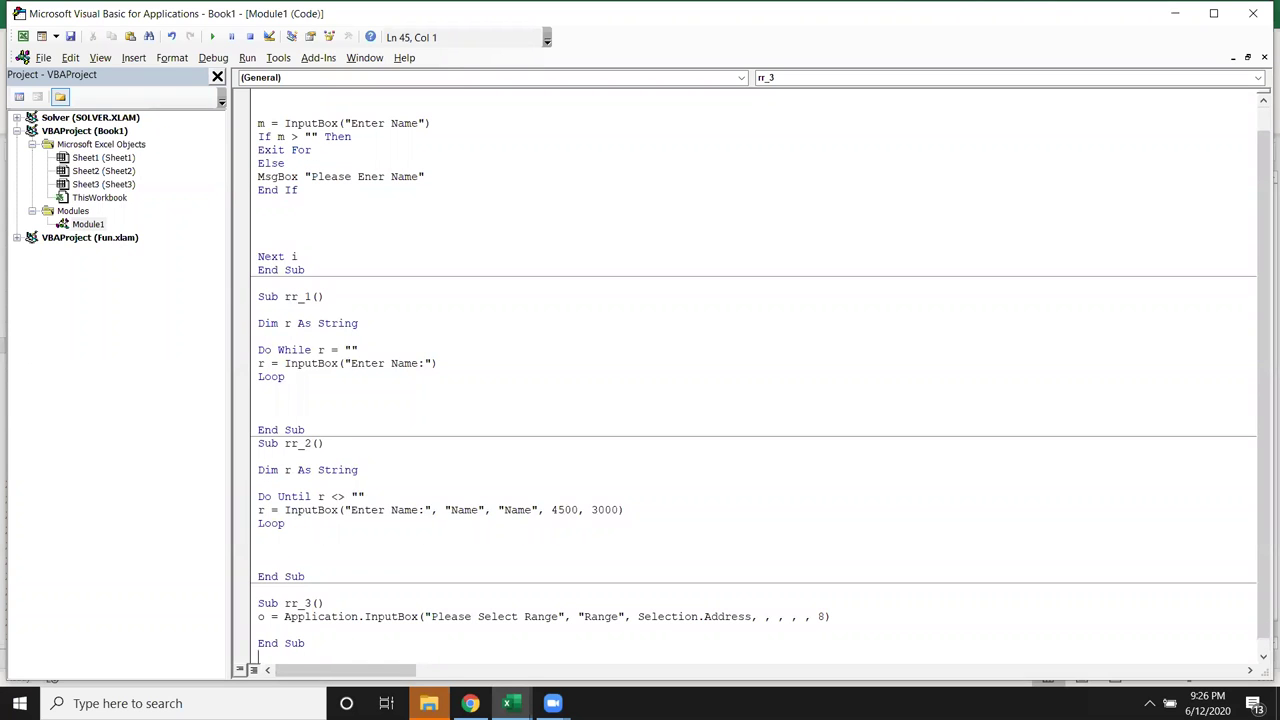
key(Return)
key(Return)
key(Return)
key(Return)
key(Return)
key(Return)
key(Return)
key(Return)
key(Return)
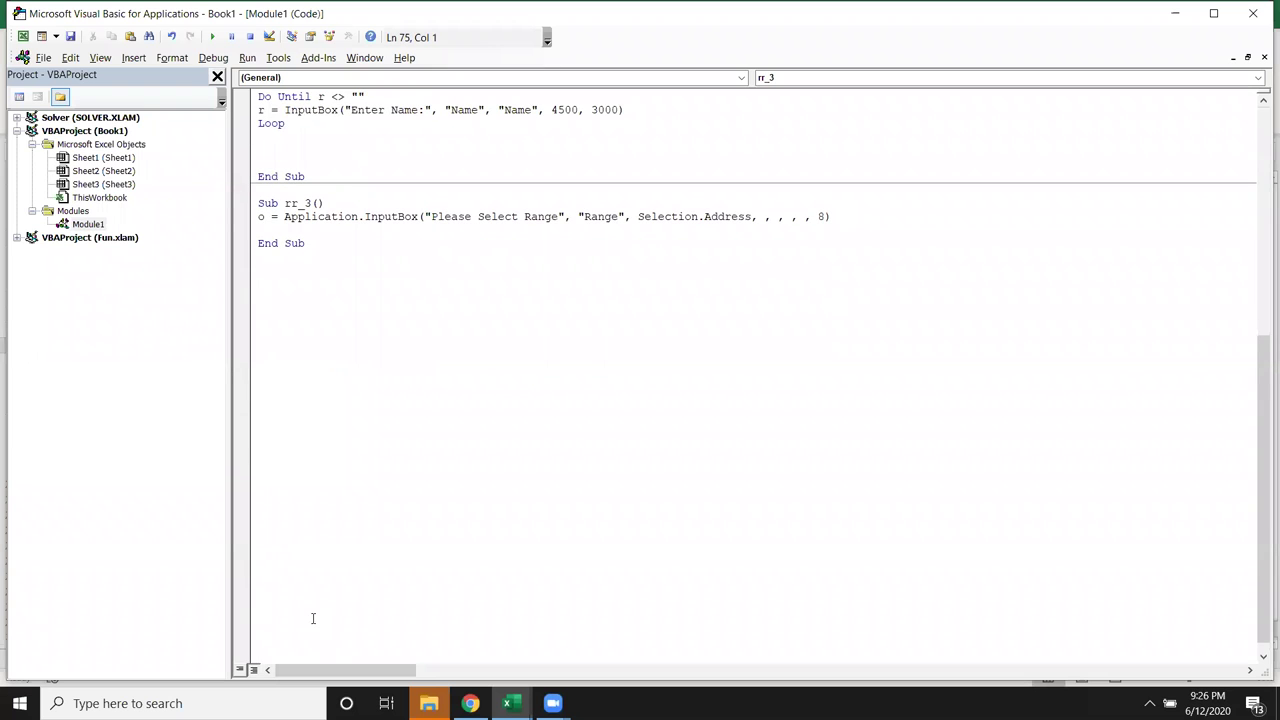
click(428, 703)
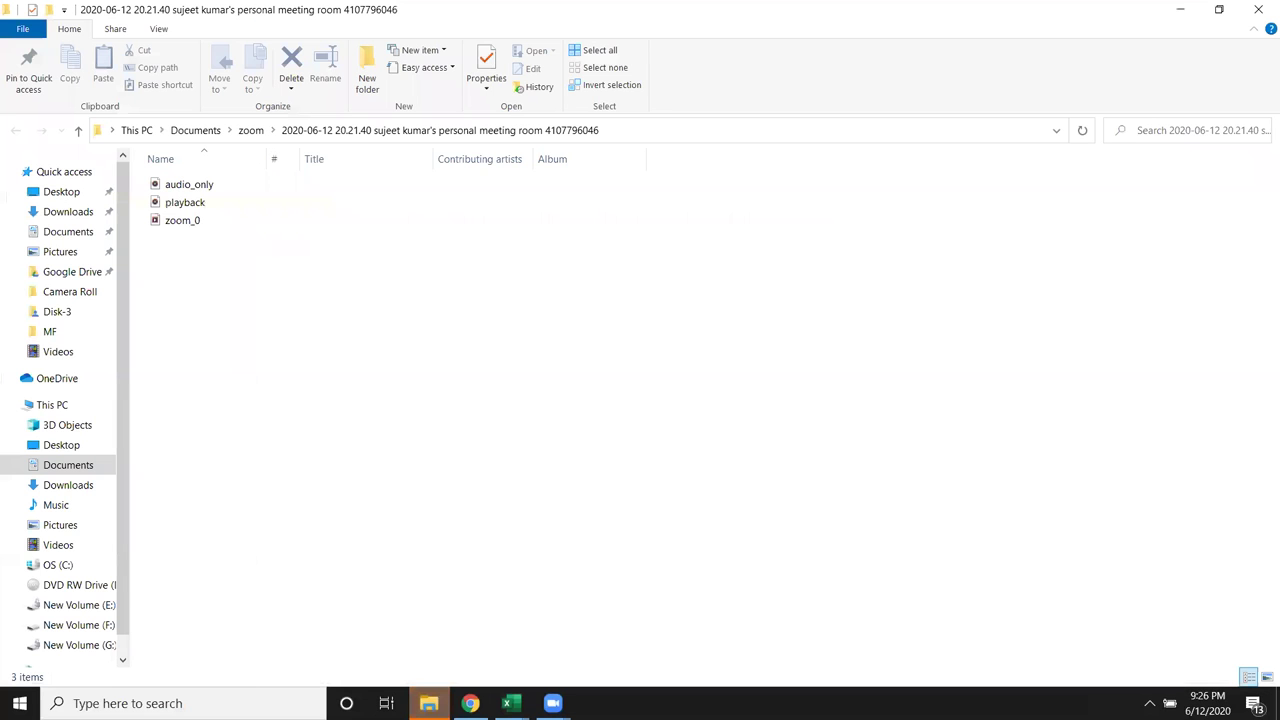
mouse_move(59, 525)
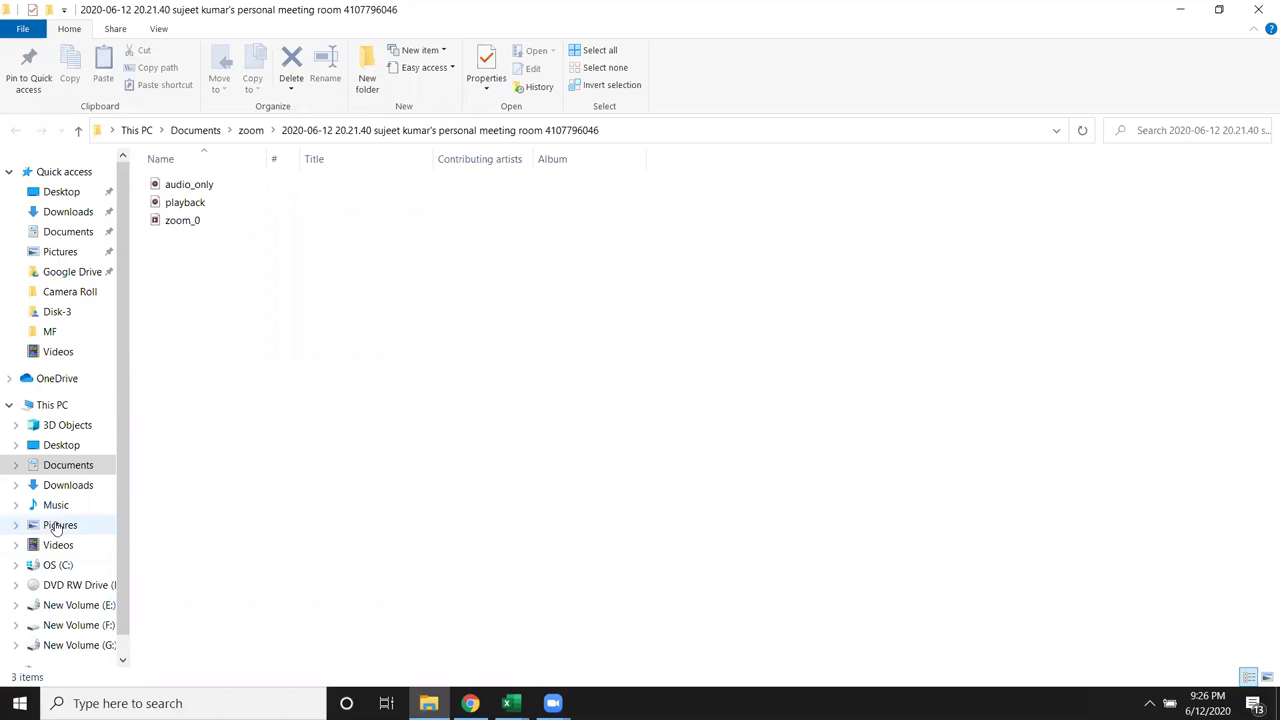
Browse from the E: drive to Desktop > MF and reveal the folder's full path.
click(88, 610)
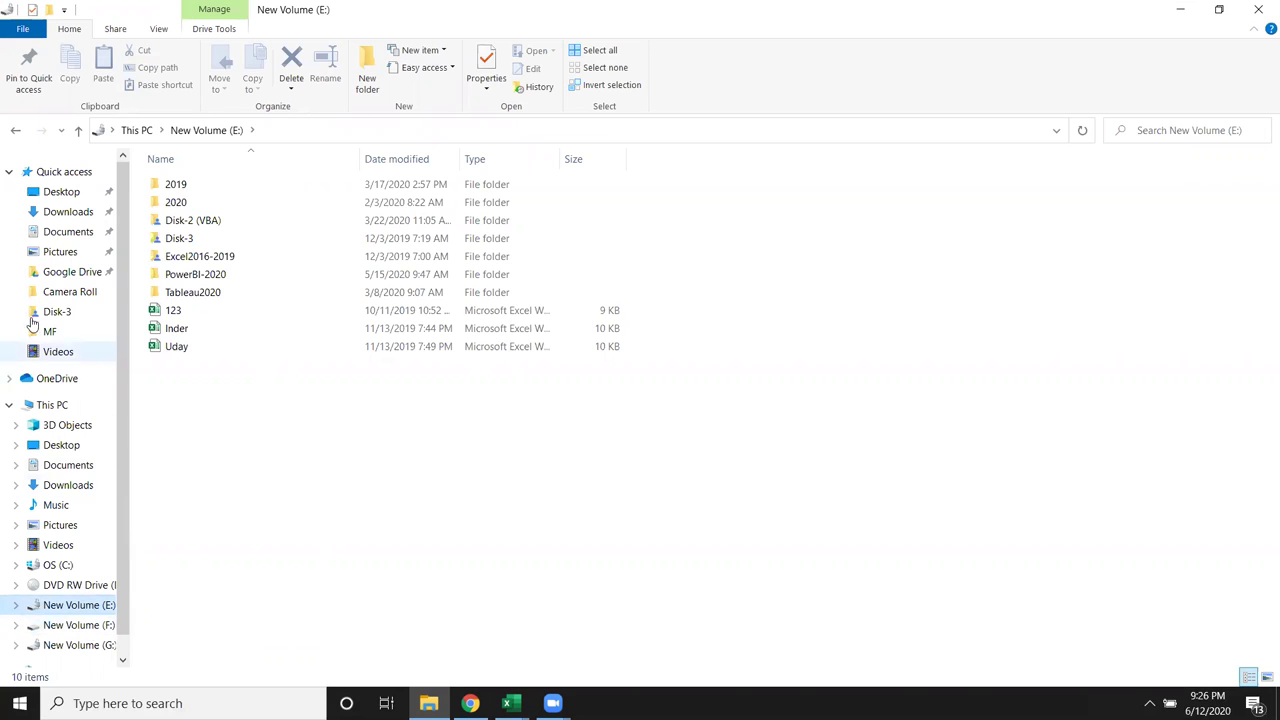
click(60, 445)
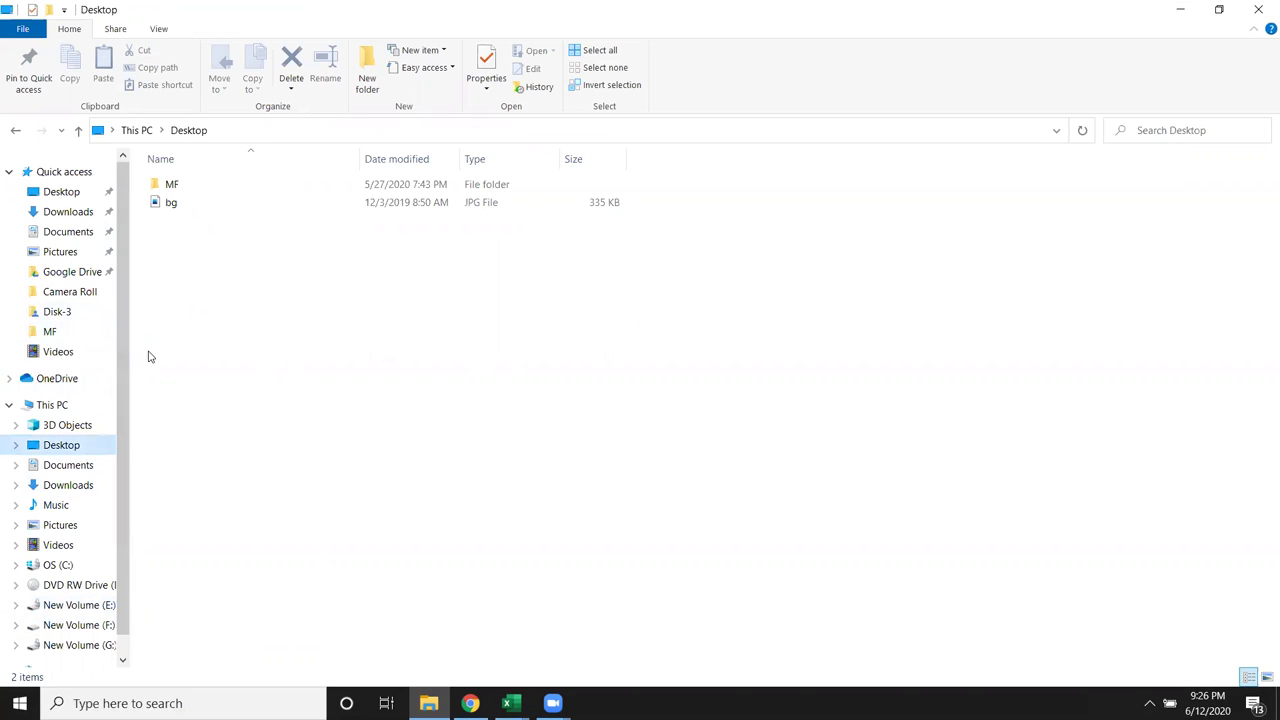
double_click(186, 184)
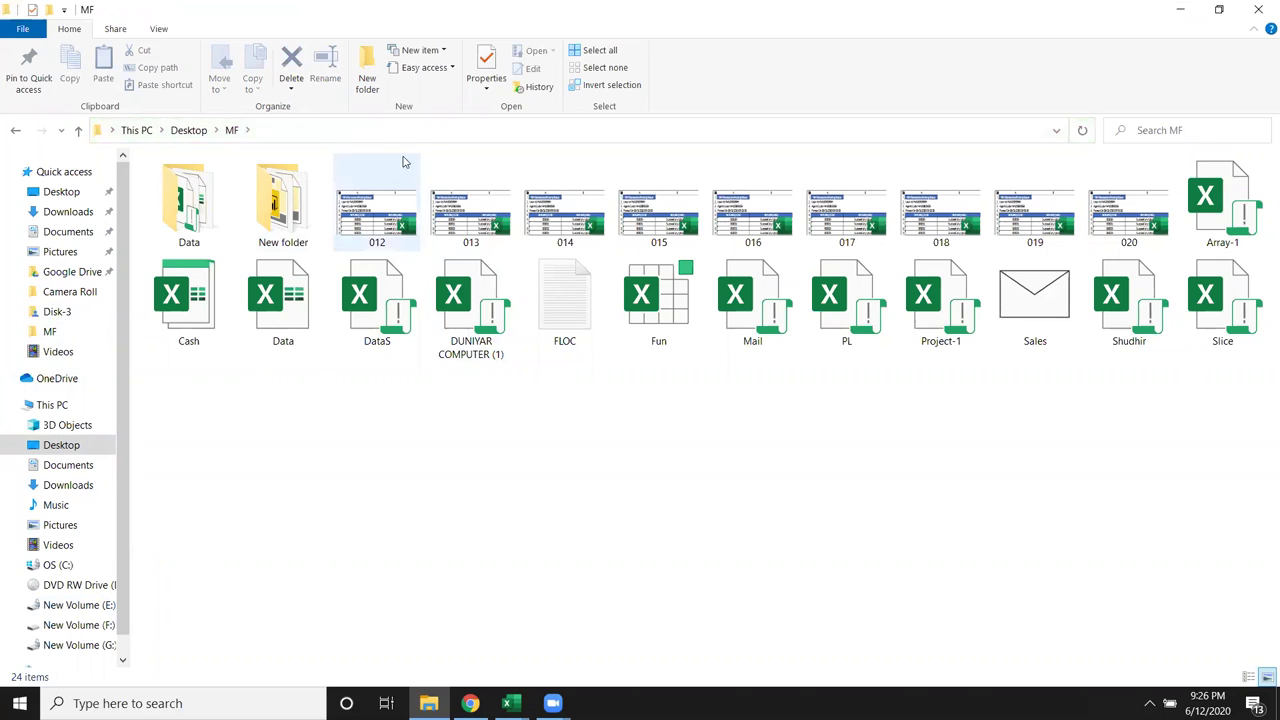
click(374, 130)
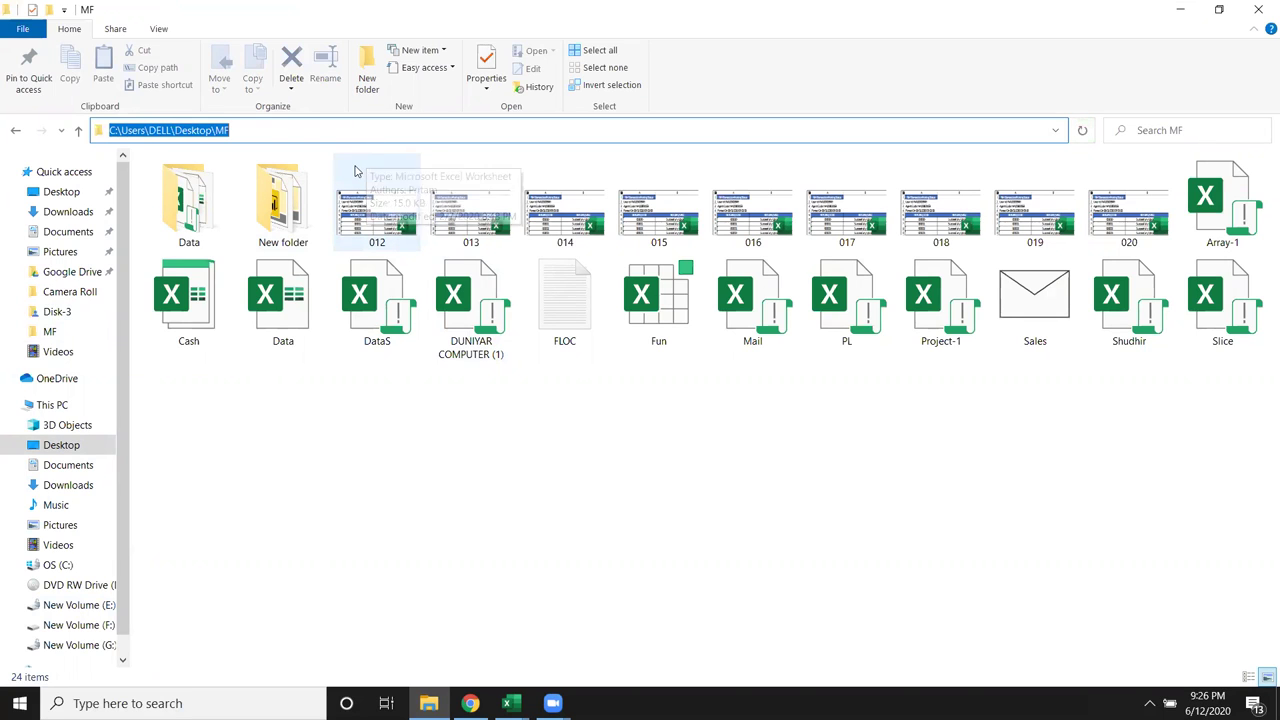
key(Escape)
Create Sub lfile() below rr_3 and declare fn As String inside it.
key(alt+Tab)
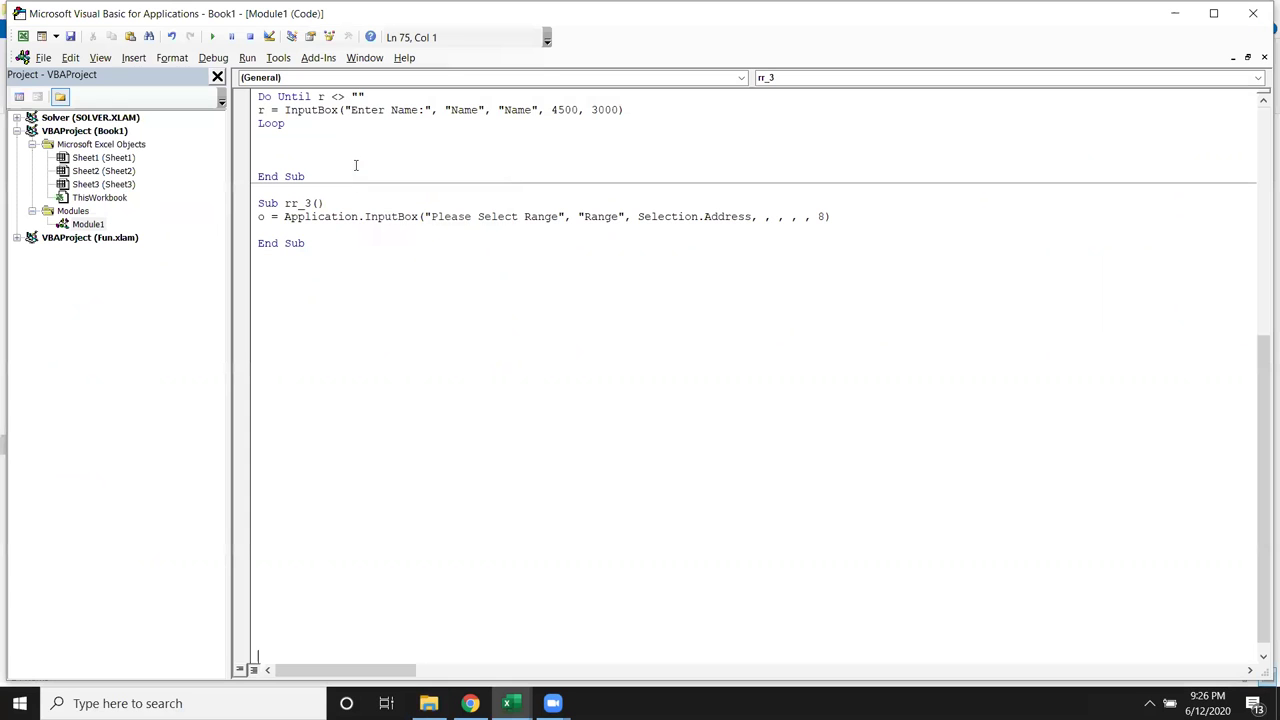
scroll(355, 316, up, 4)
scroll(354, 322, down, 3)
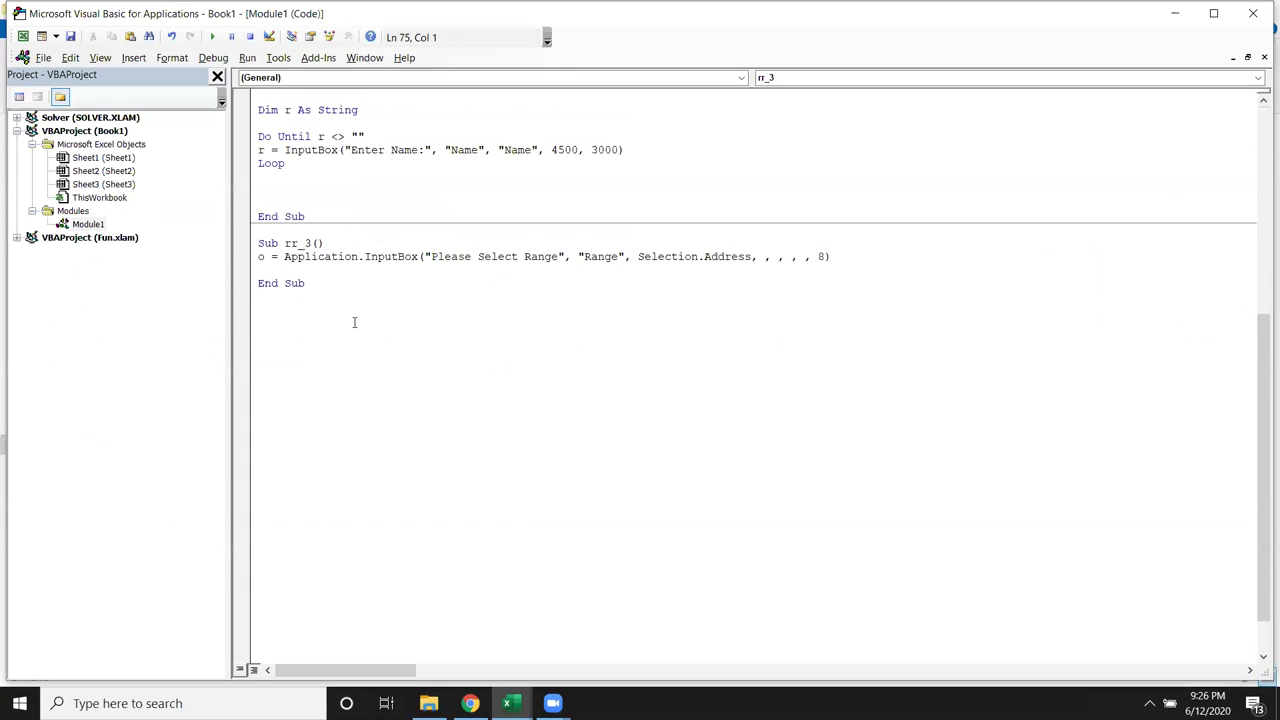
click(339, 322)
text(sublfile())
key(Return)
key(Return)
key(Return)
key(Return)
key(Return)
key(Up)
key(Up)
key(Up)
text(dim )
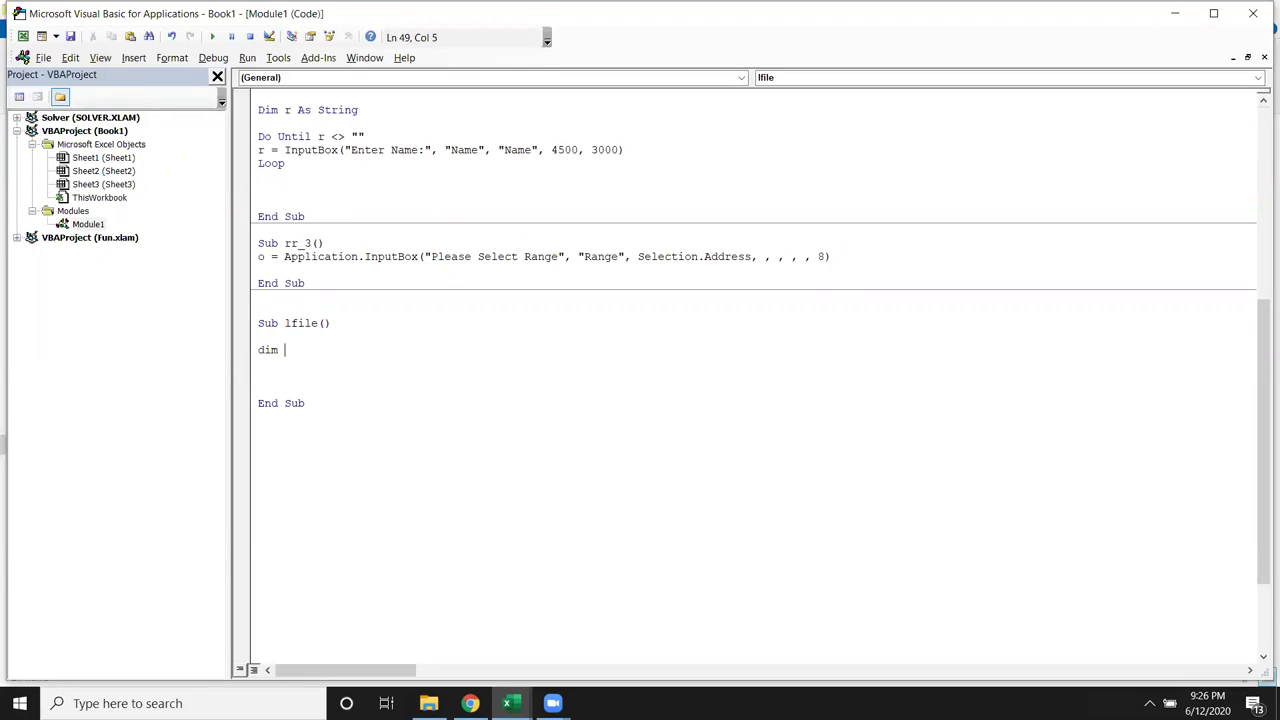
text(fn as str)
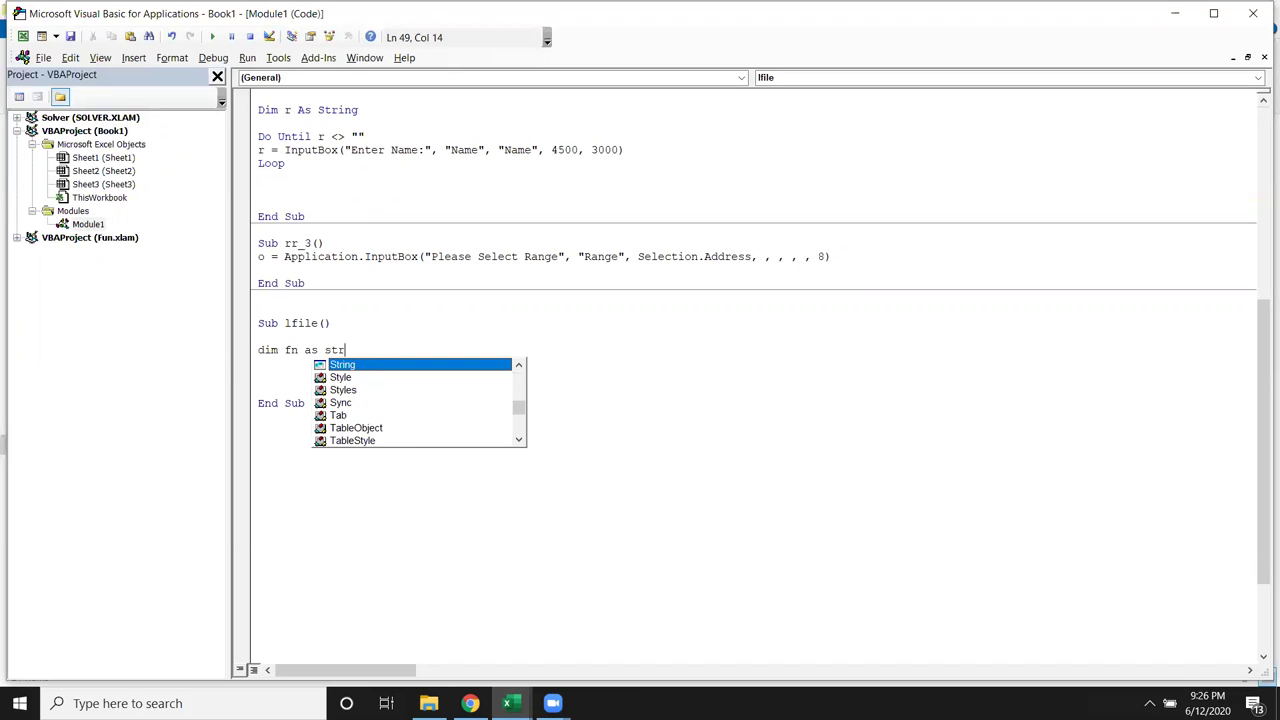
key(Tab)
key(Return)
key(Return)
Set fn = Dir on the MF folder's *.xls* files with the vbNormal attribute.
text(fn=)
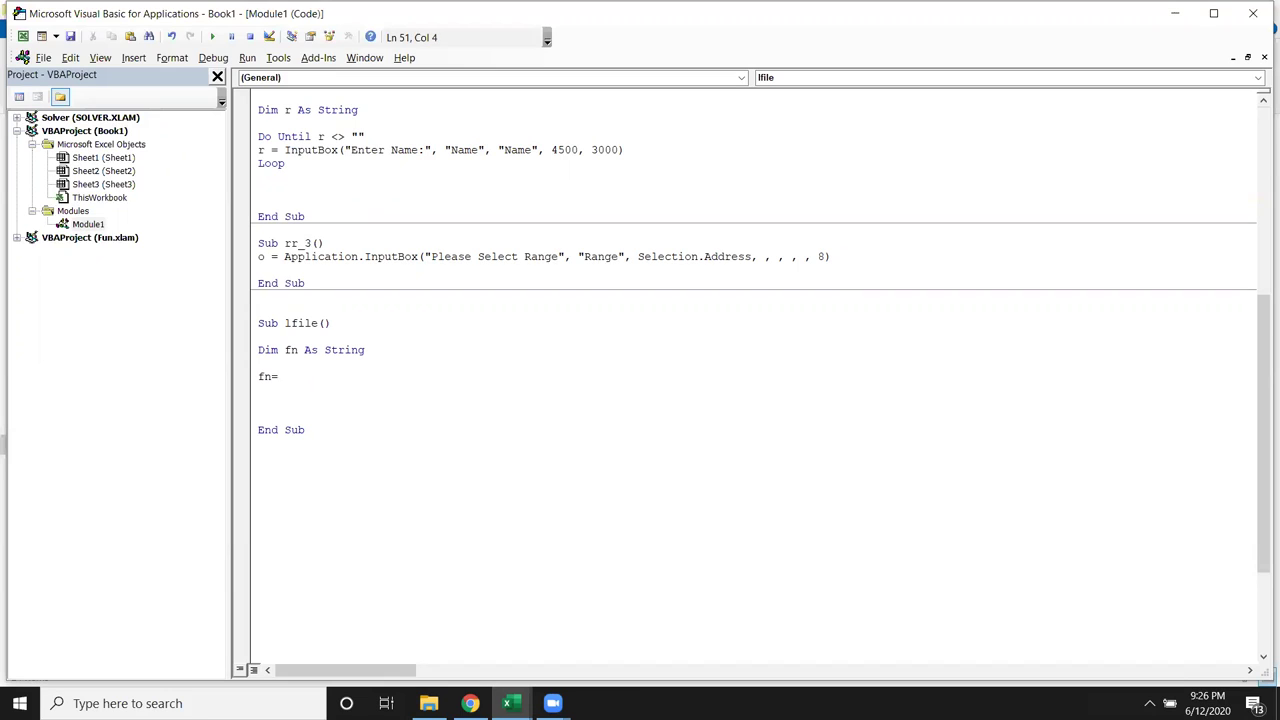
text(dir(")
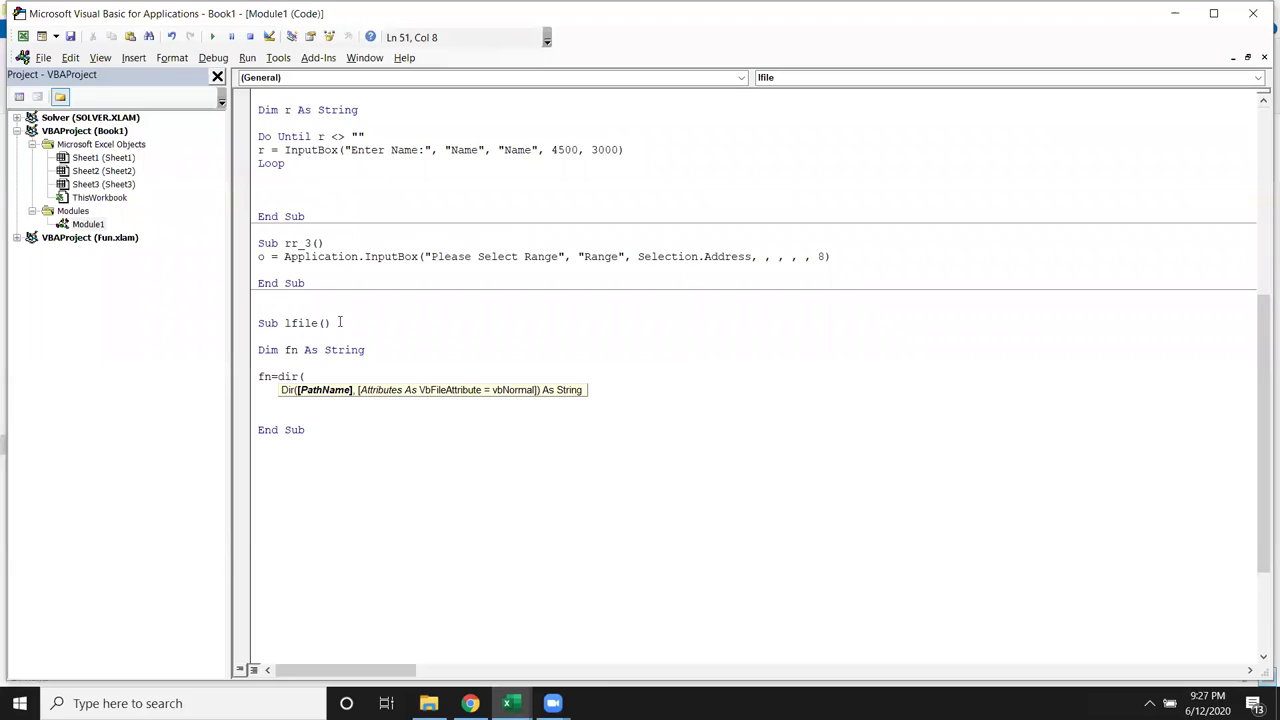
text(C:\Users\DELL\Desktop\MF\*)
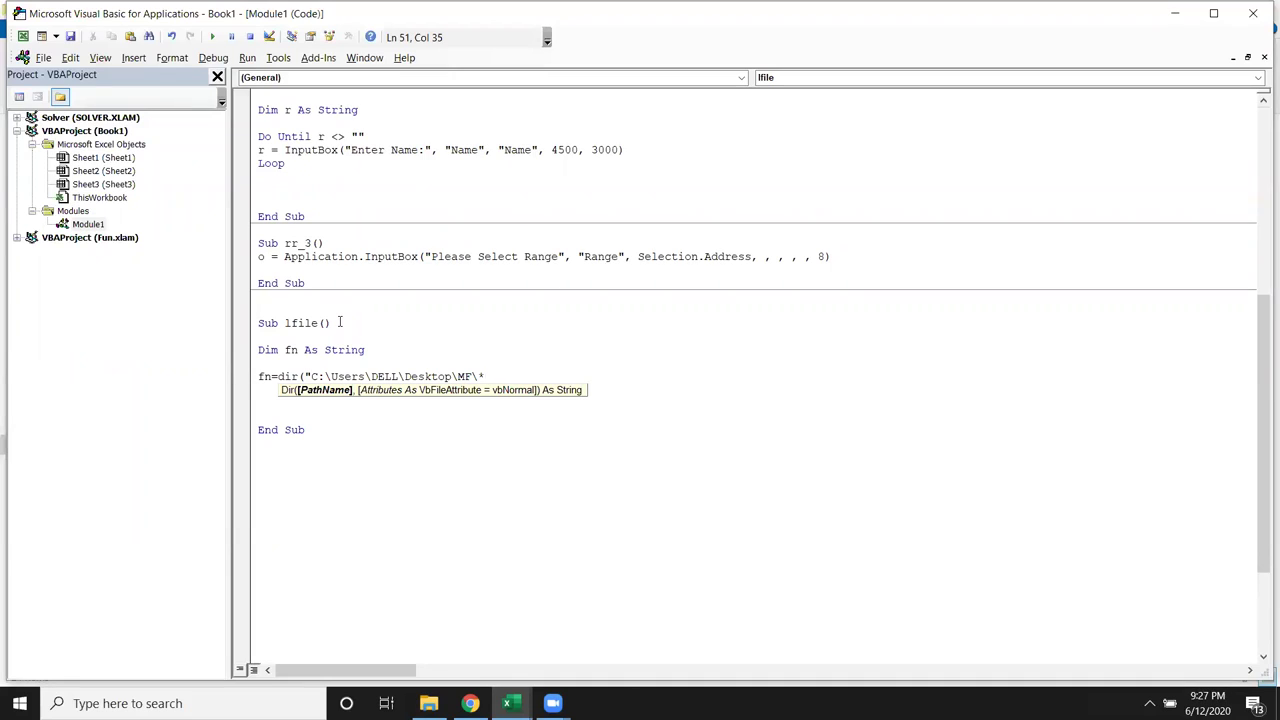
text(xls)
text(*)
text(")
text(,)
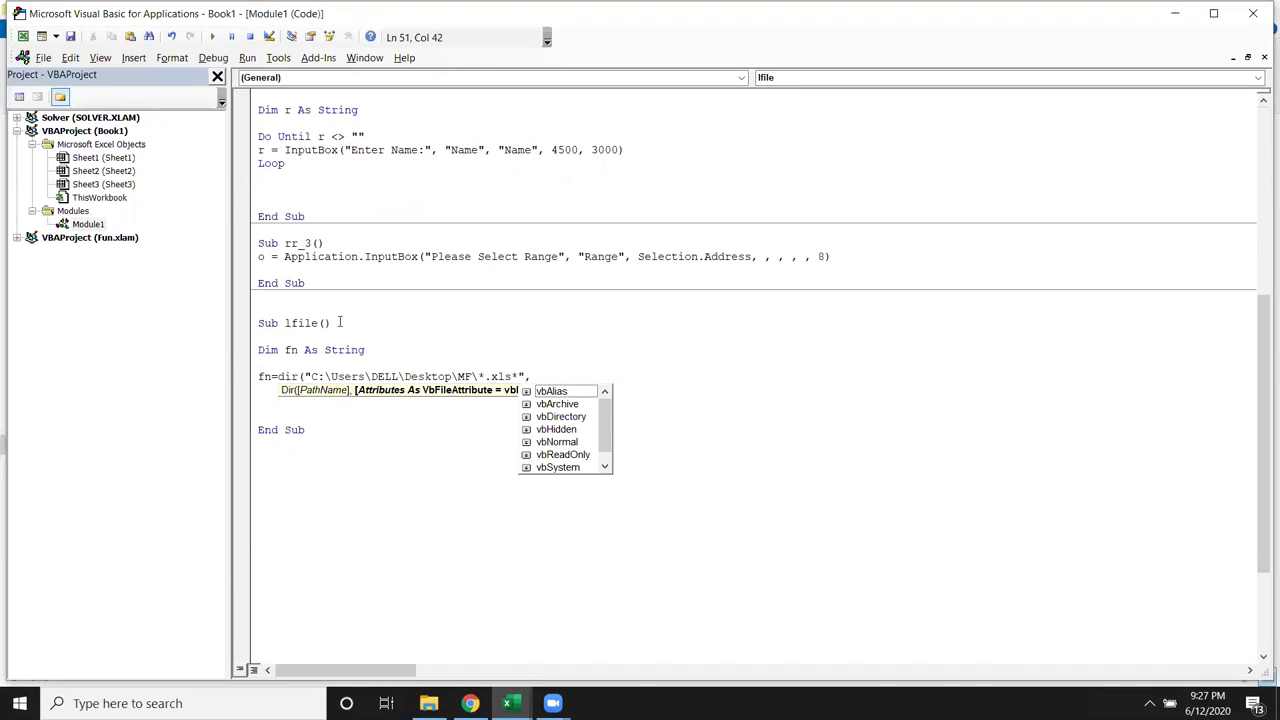
key(Down)
key(Down)
key(Down)
key(Down)
key(Down)
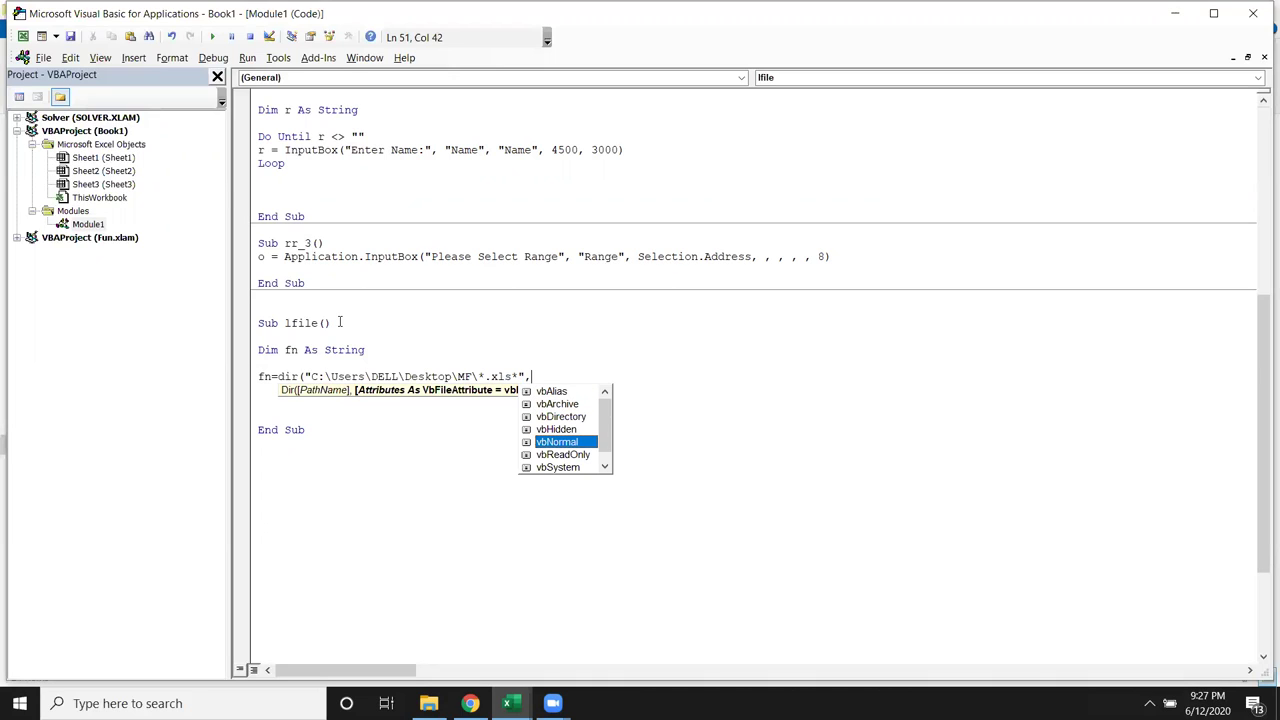
key(Tab)
text())
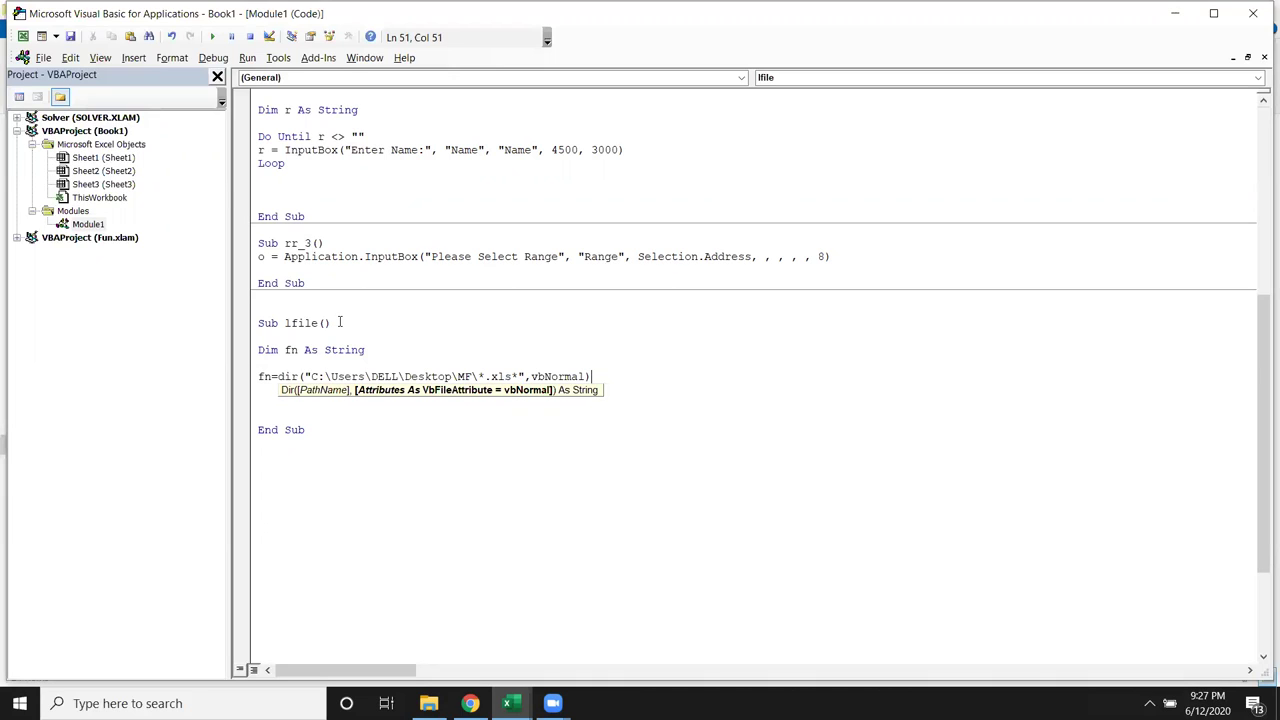
drag(414, 406, 393, 428)
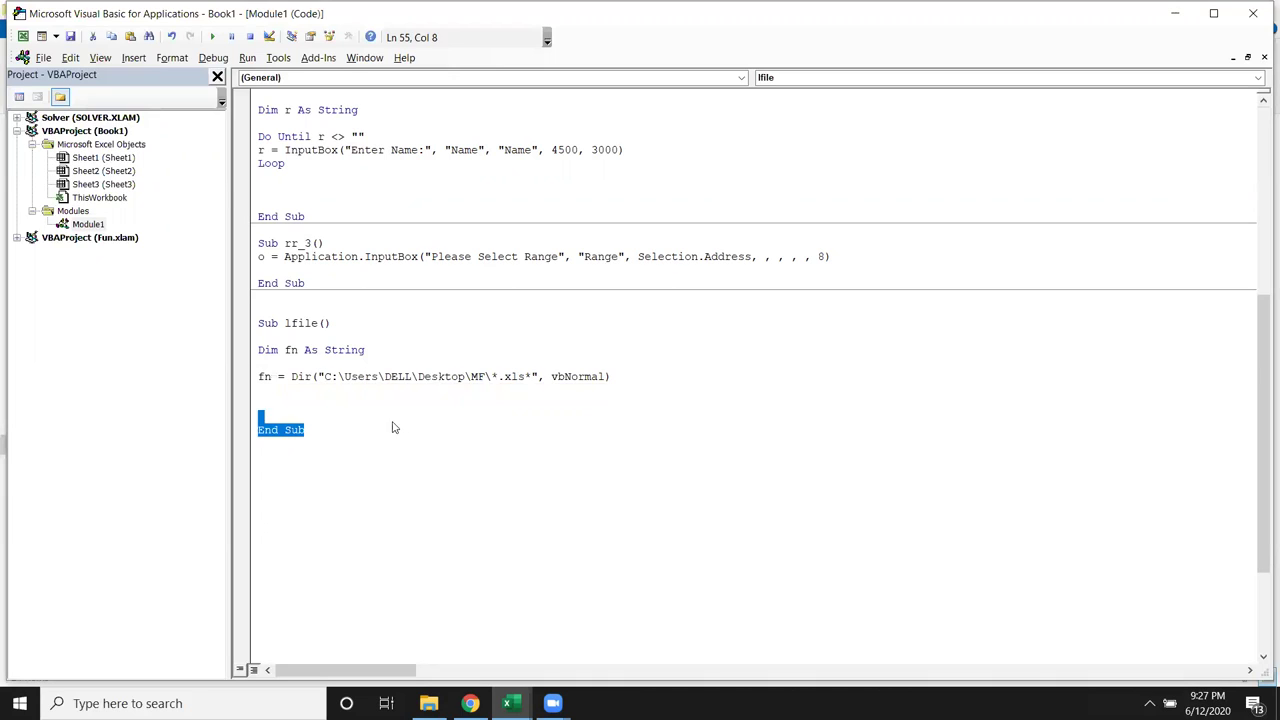
click(300, 392)
click(298, 376)
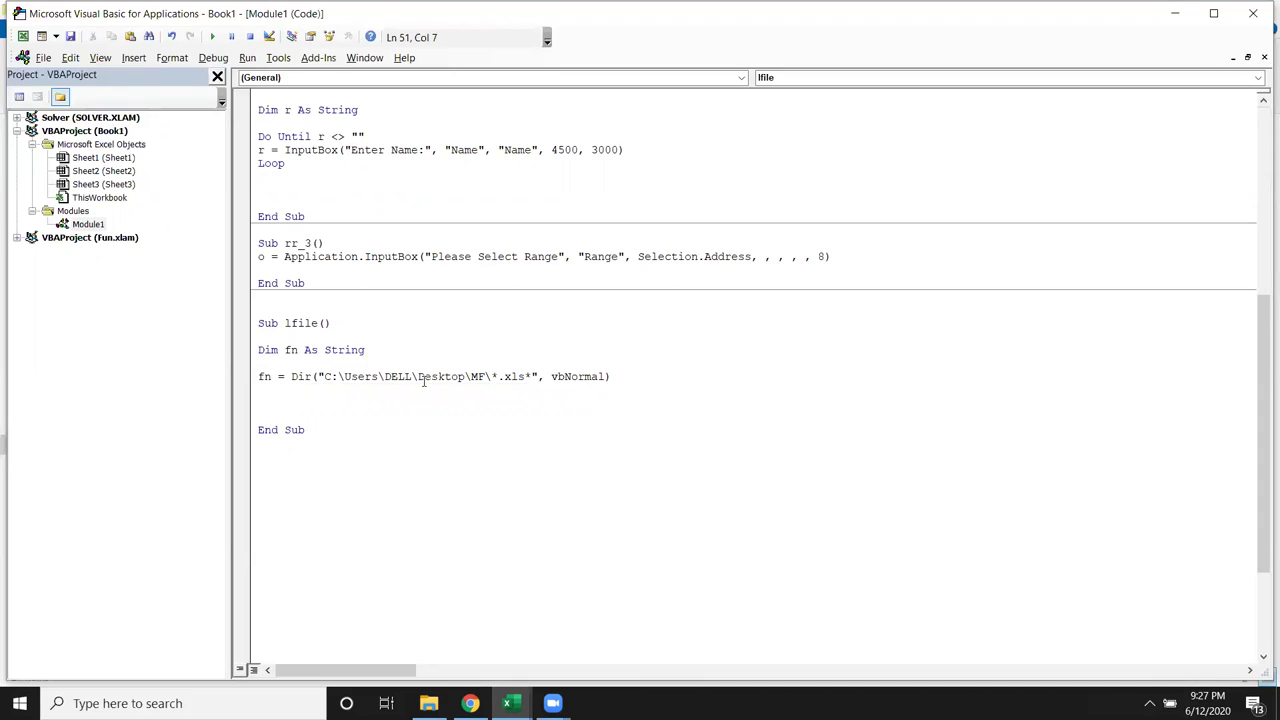
double_click(346, 350)
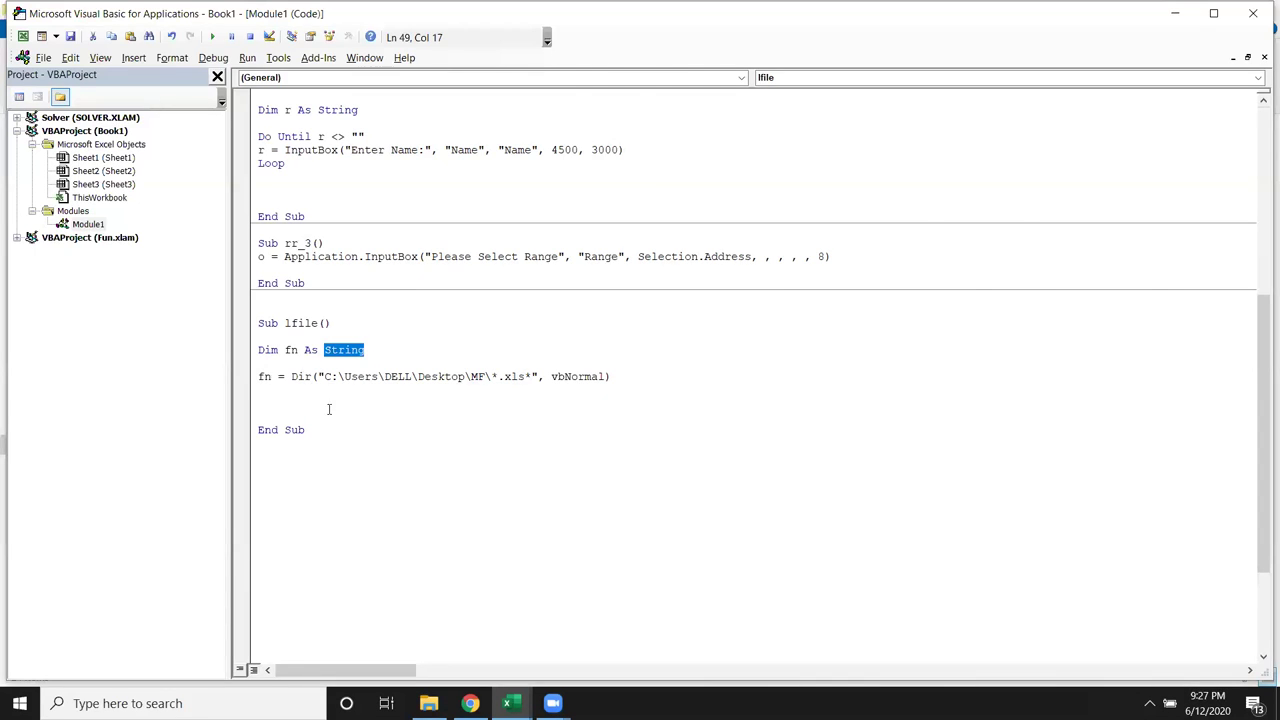
key(alt+Tab)
key(alt+Tab)
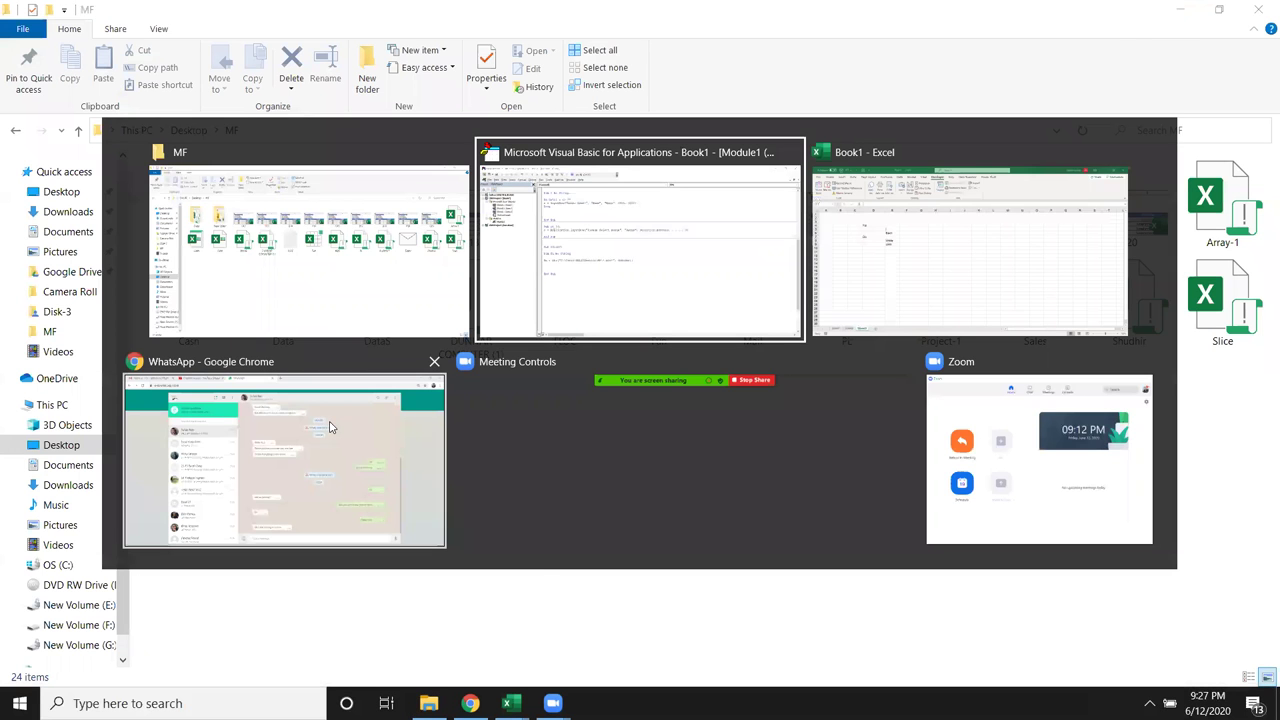
key(alt+Tab)
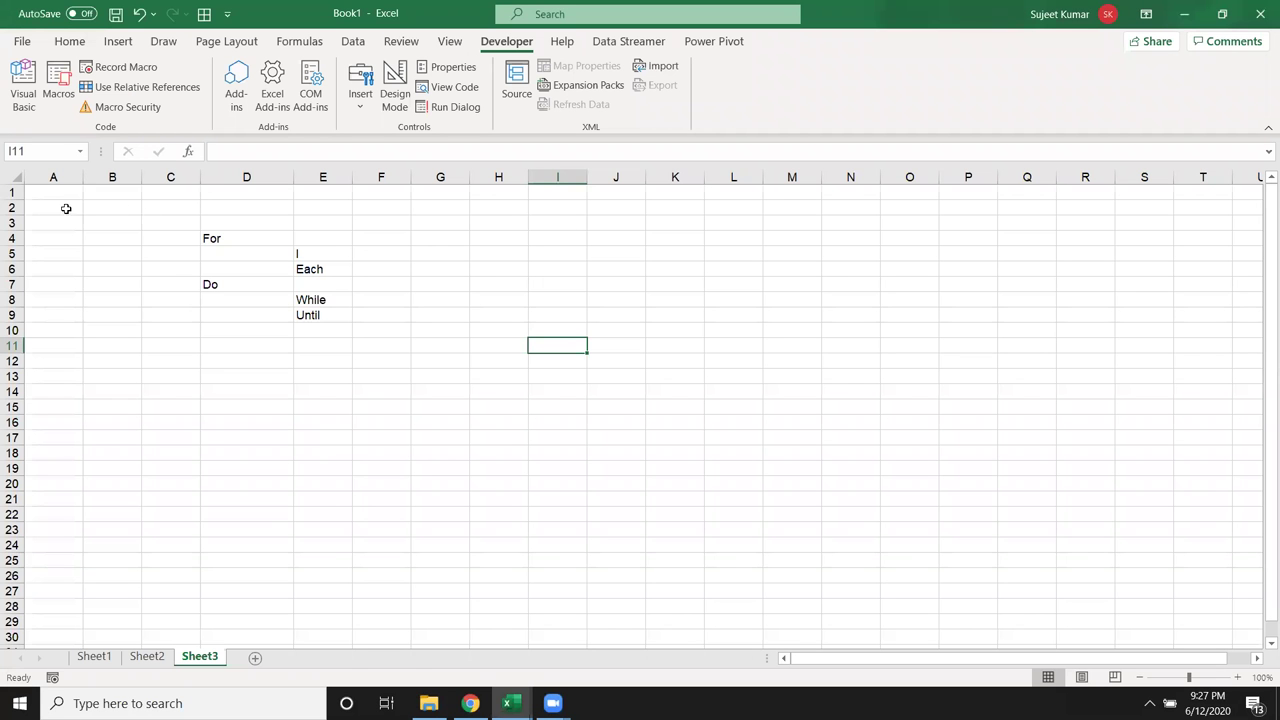
Start a new line under the Dir line with Range("a65000").End(xlUp).Offset.
click(48, 195)
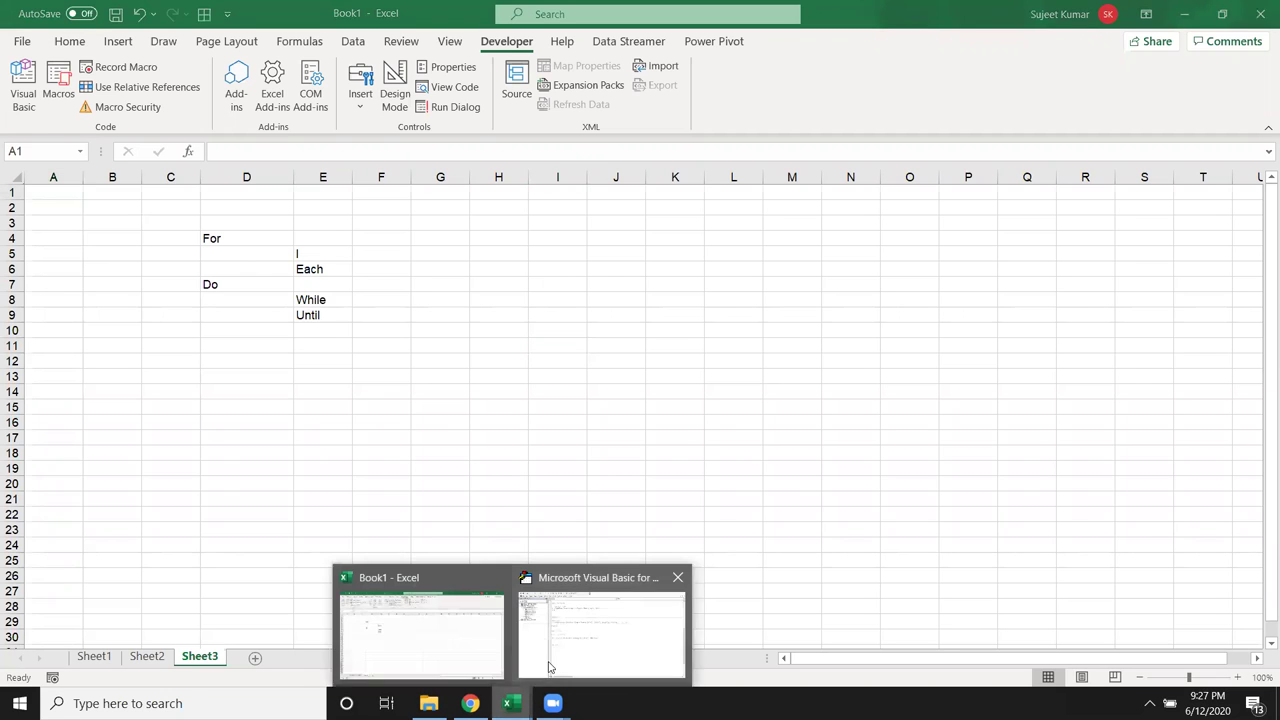
mouse_move(508, 703)
click(556, 660)
click(284, 402)
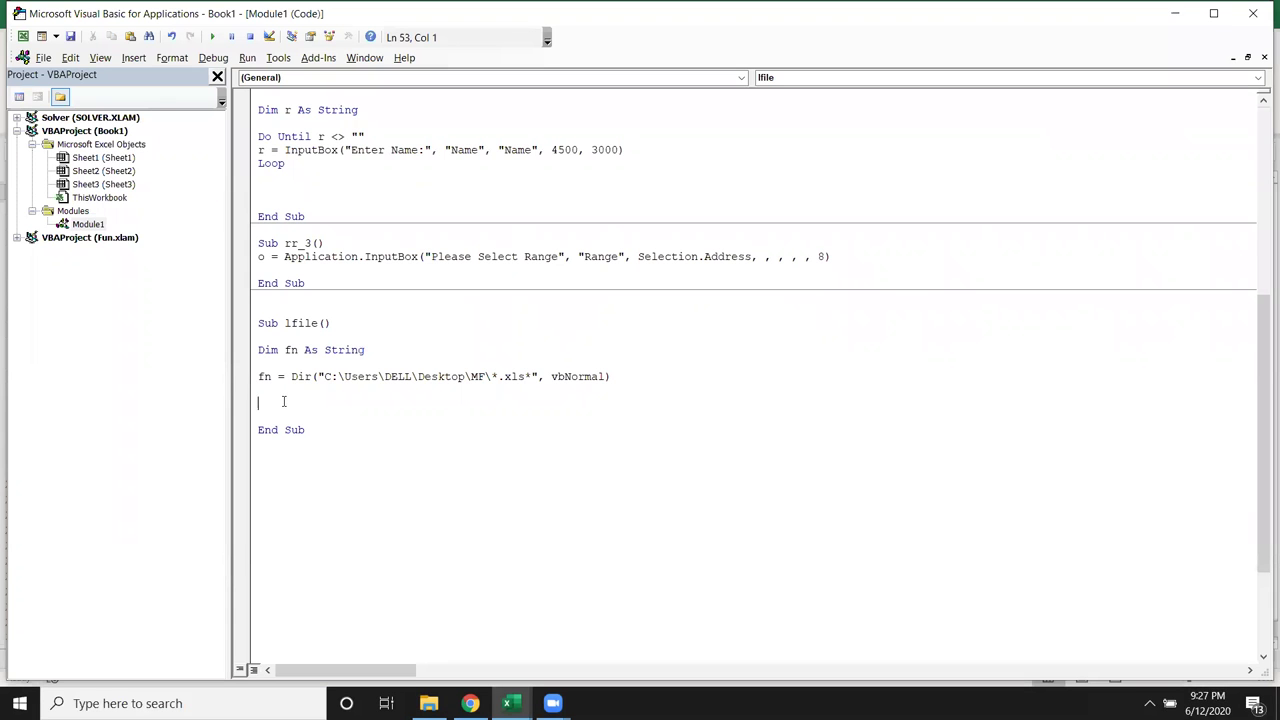
text(range()
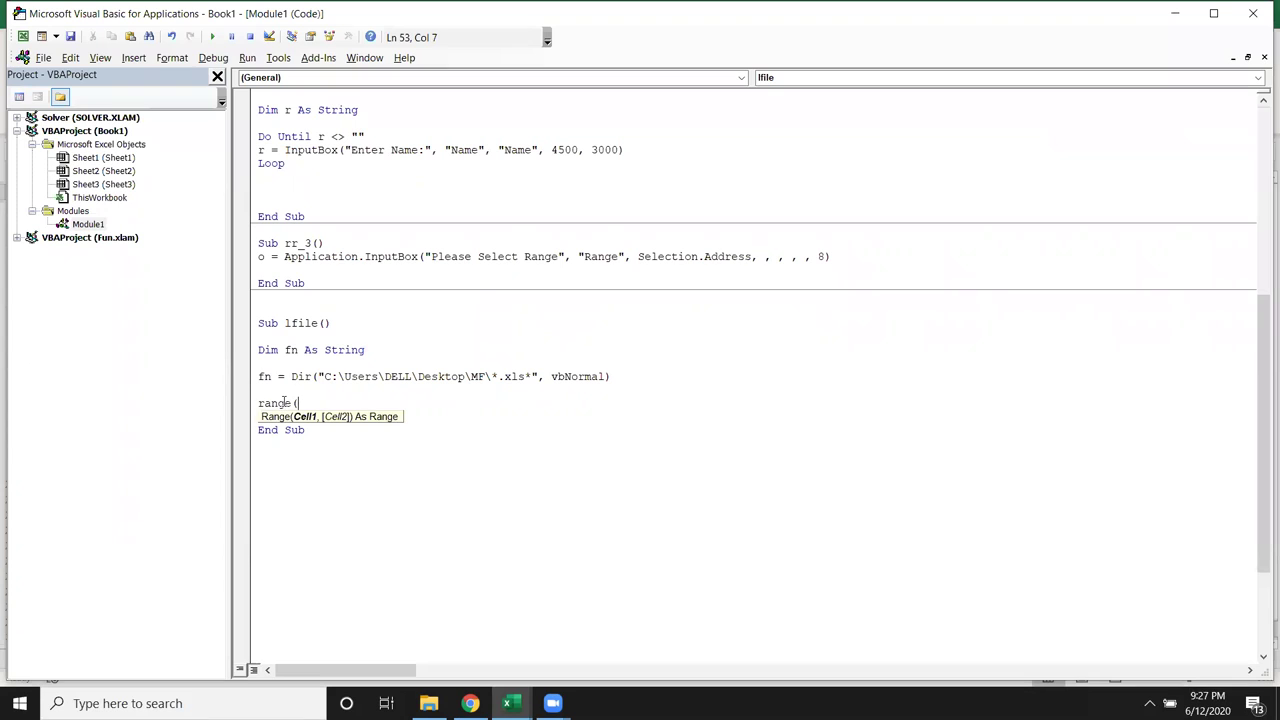
text("a65000"))
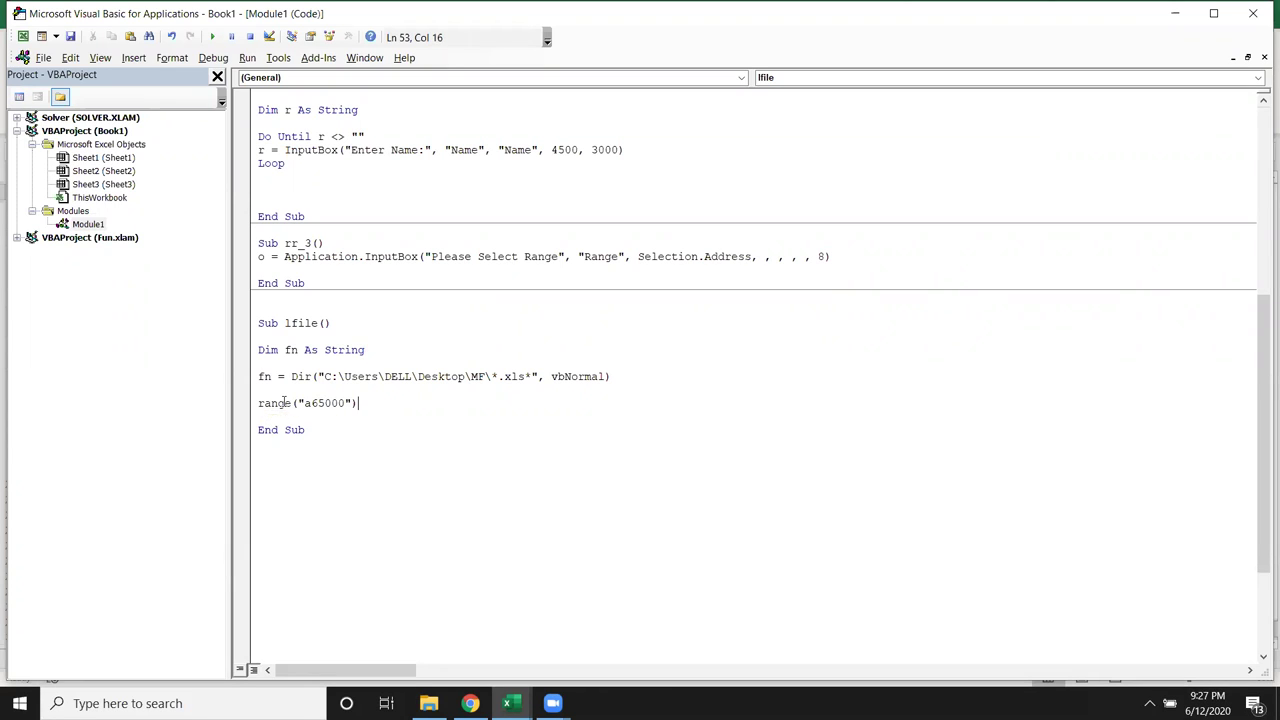
text(.)
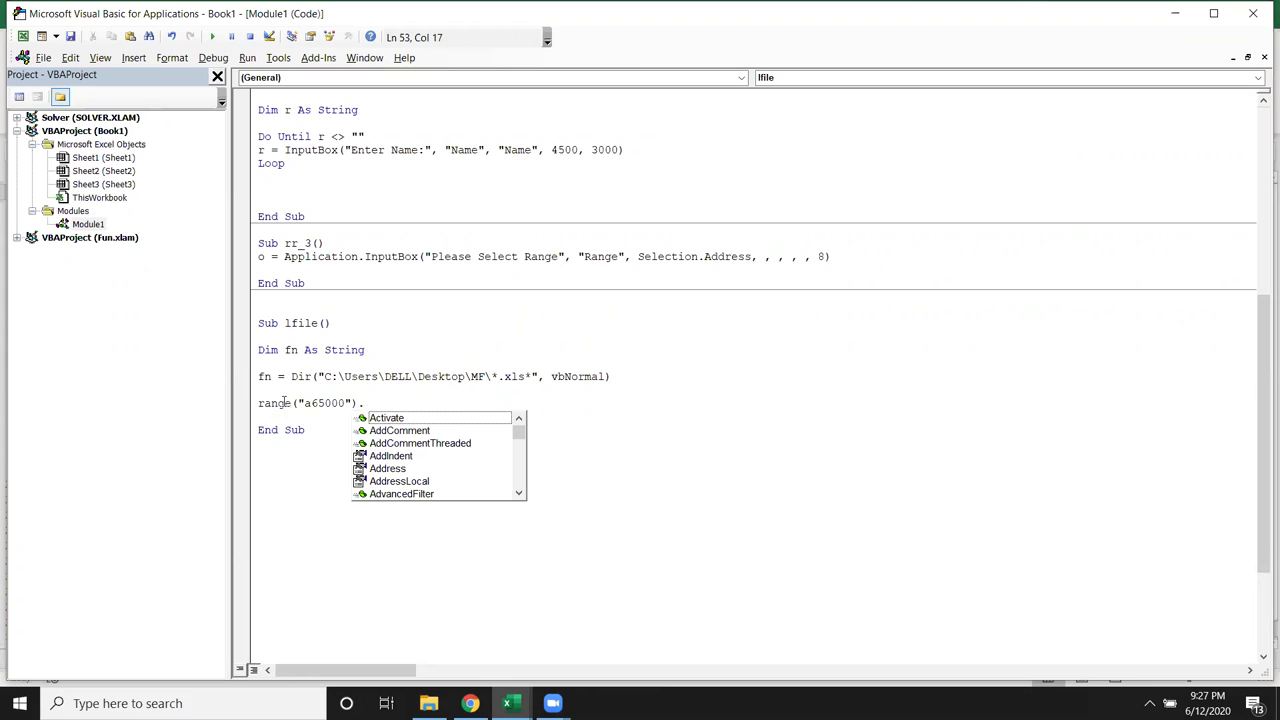
text(En)
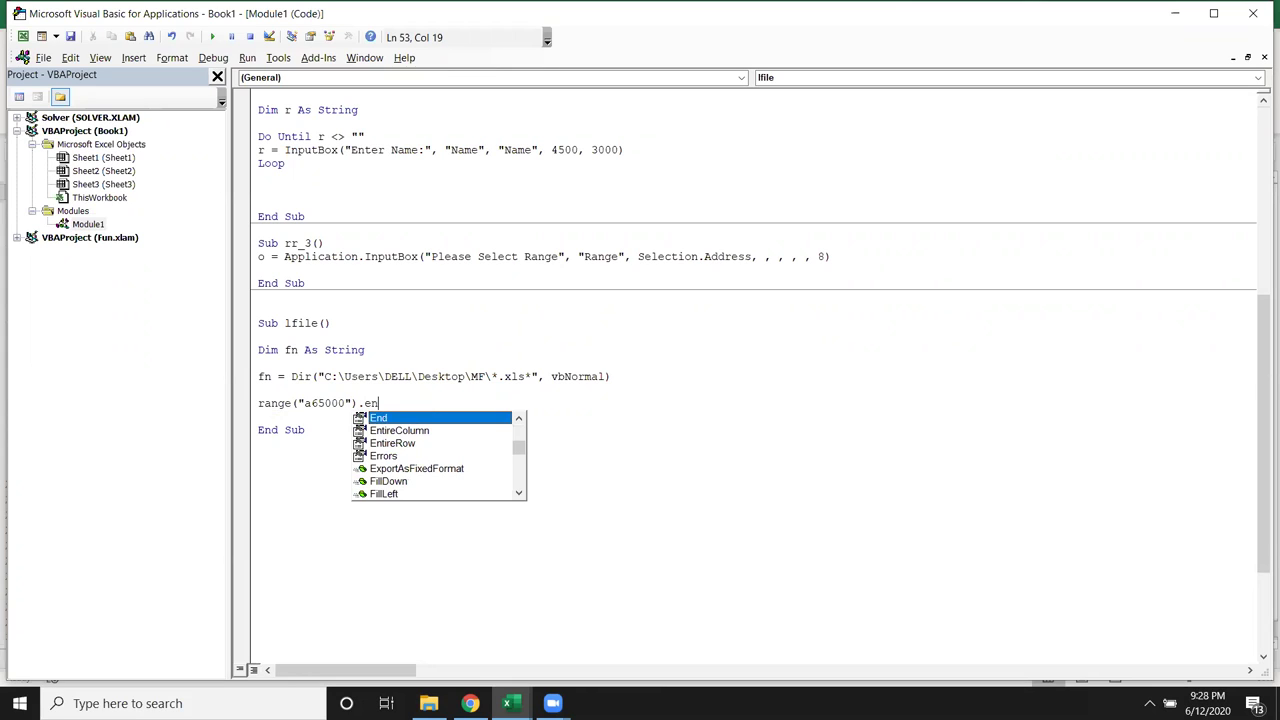
text(d()
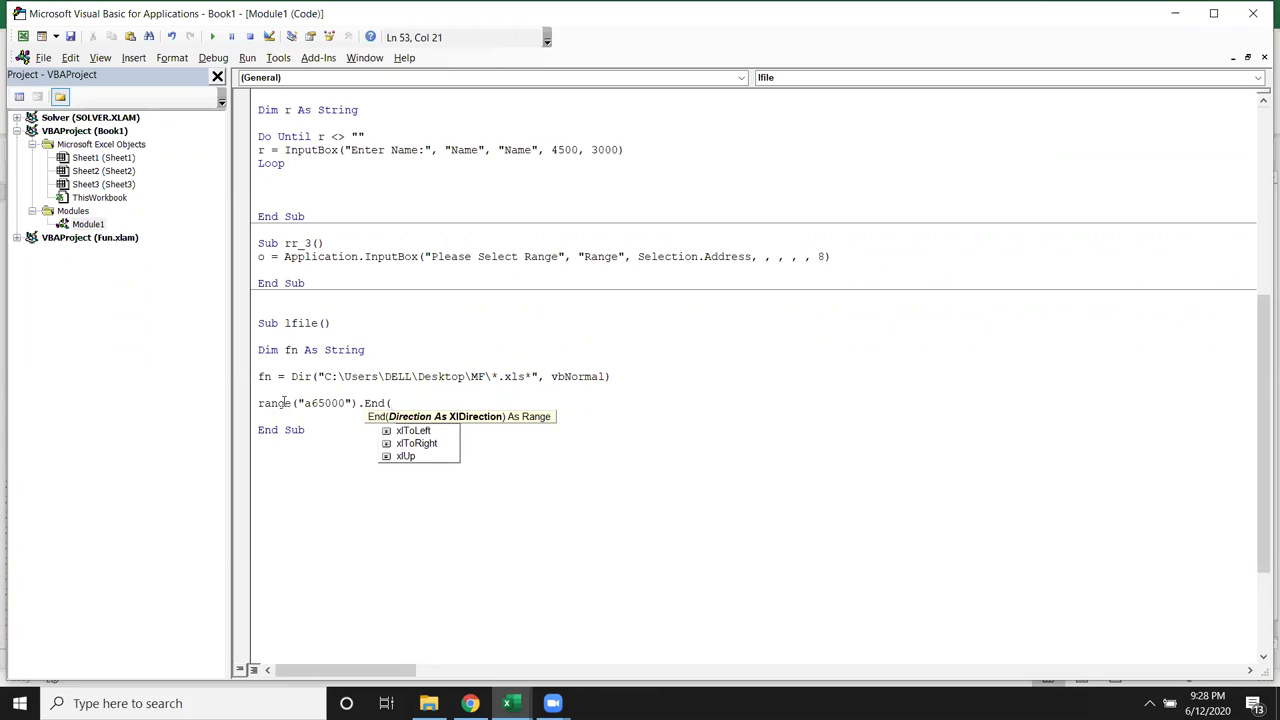
key(Down)
key(Down)
key(Down)
key(Tab)
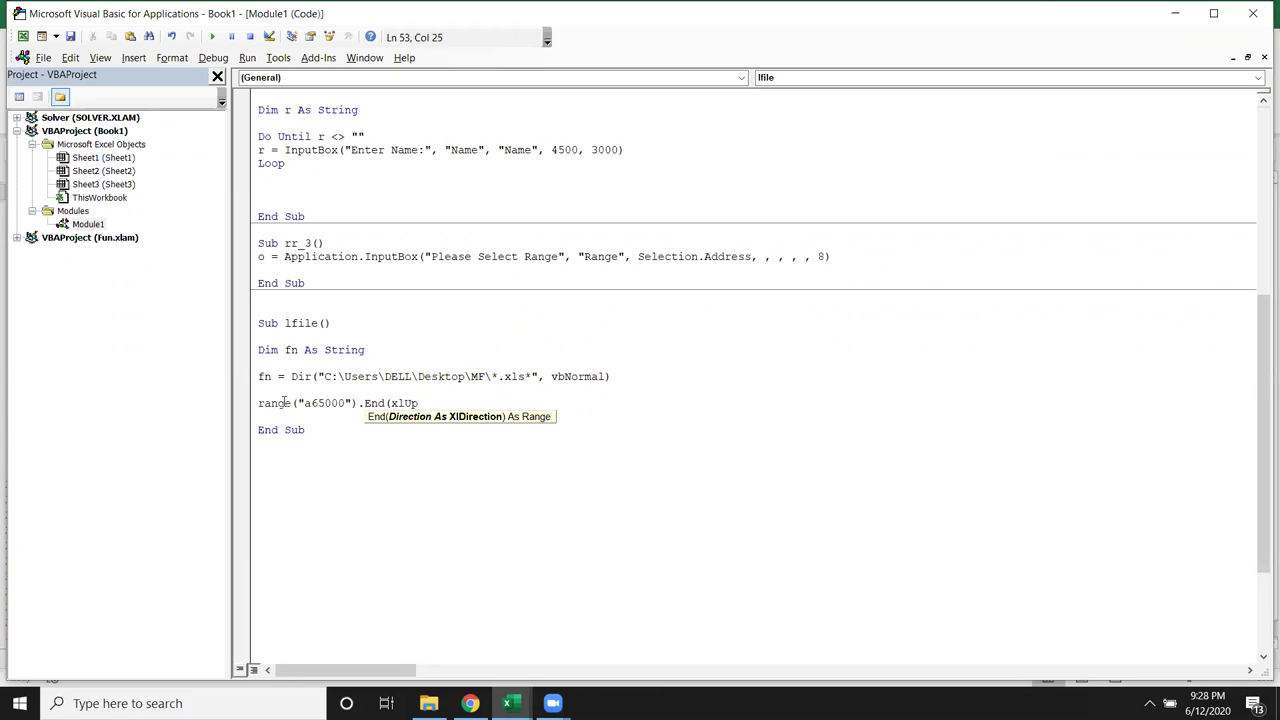
text().of)
key(Tab)
Finish that line as .Offset(1, 0).Value = fn so fn goes below column A's last entry.
text((1,0)
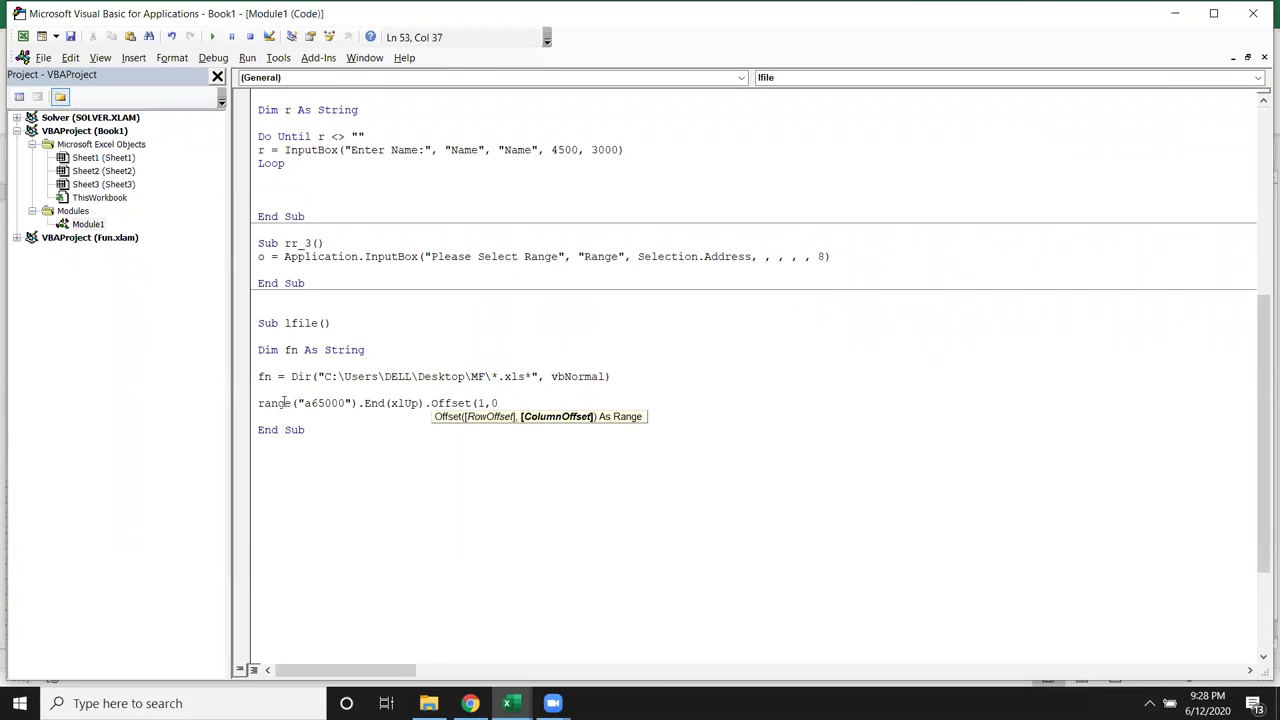
text().p)
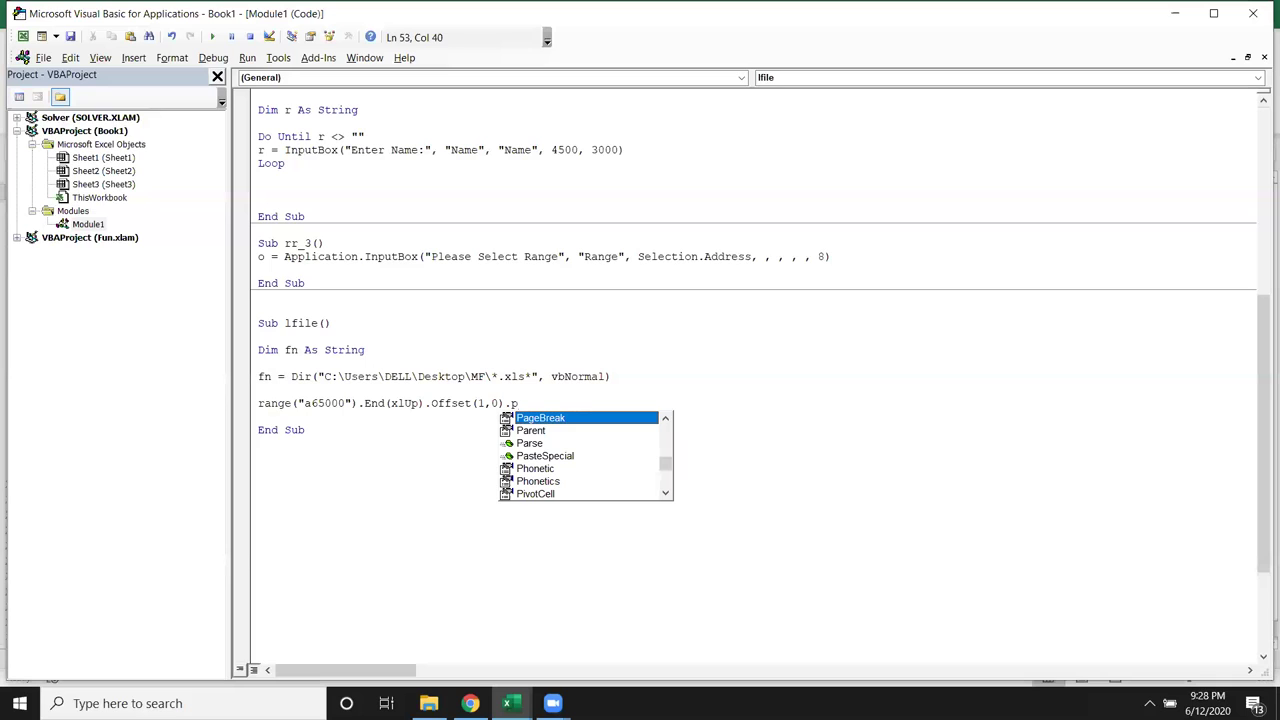
key(Down)
key(Down)
key(Down)
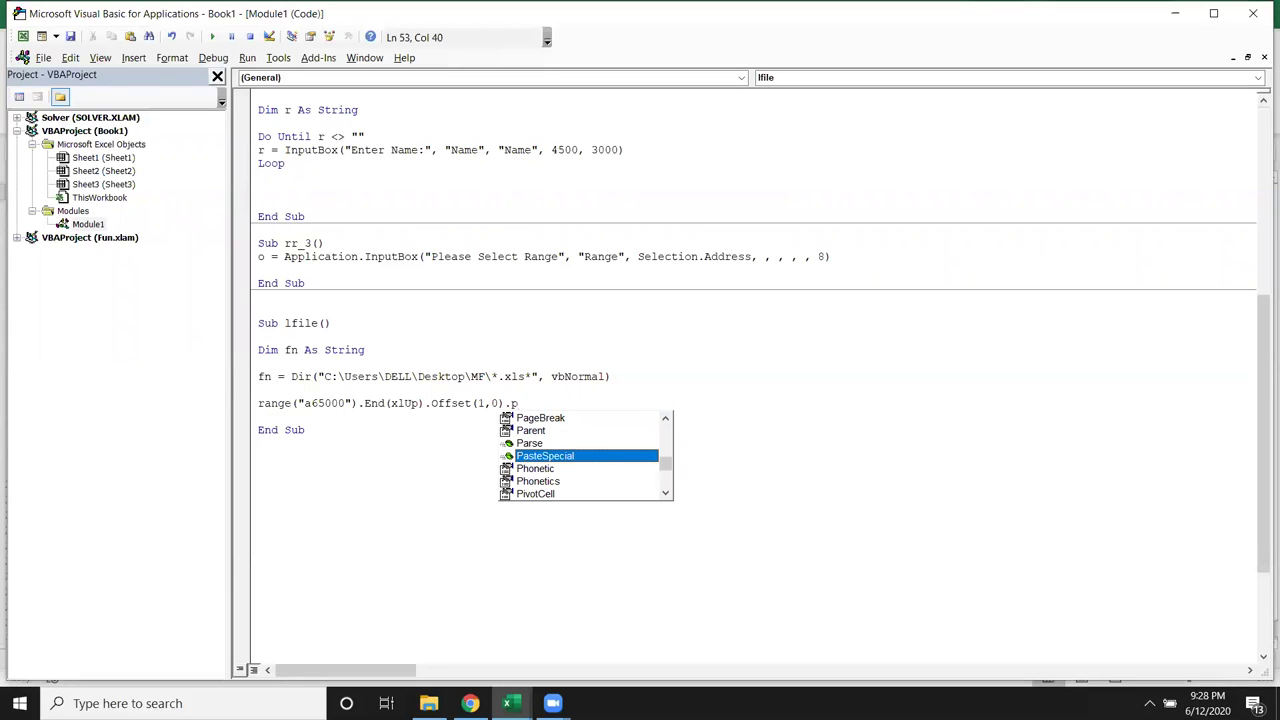
key(BackSpace)
text(v)
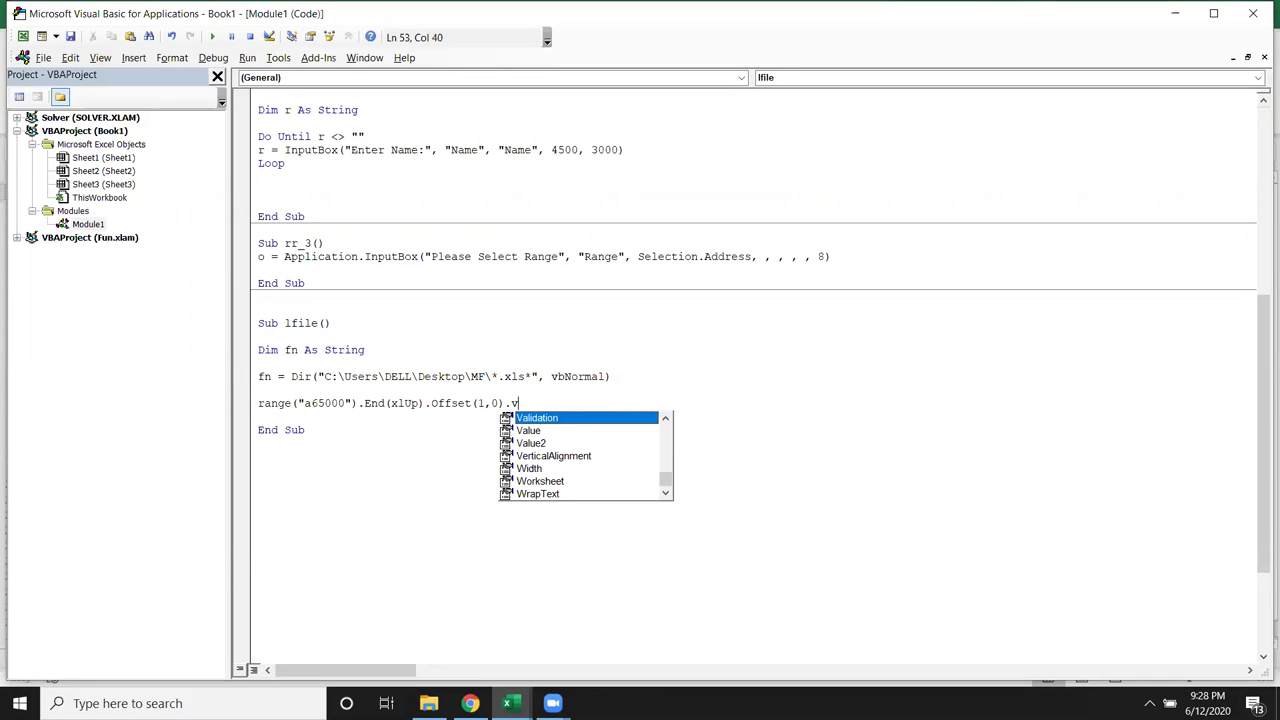
key(Down)
key(Tab)
text(= fn)
key(Return)
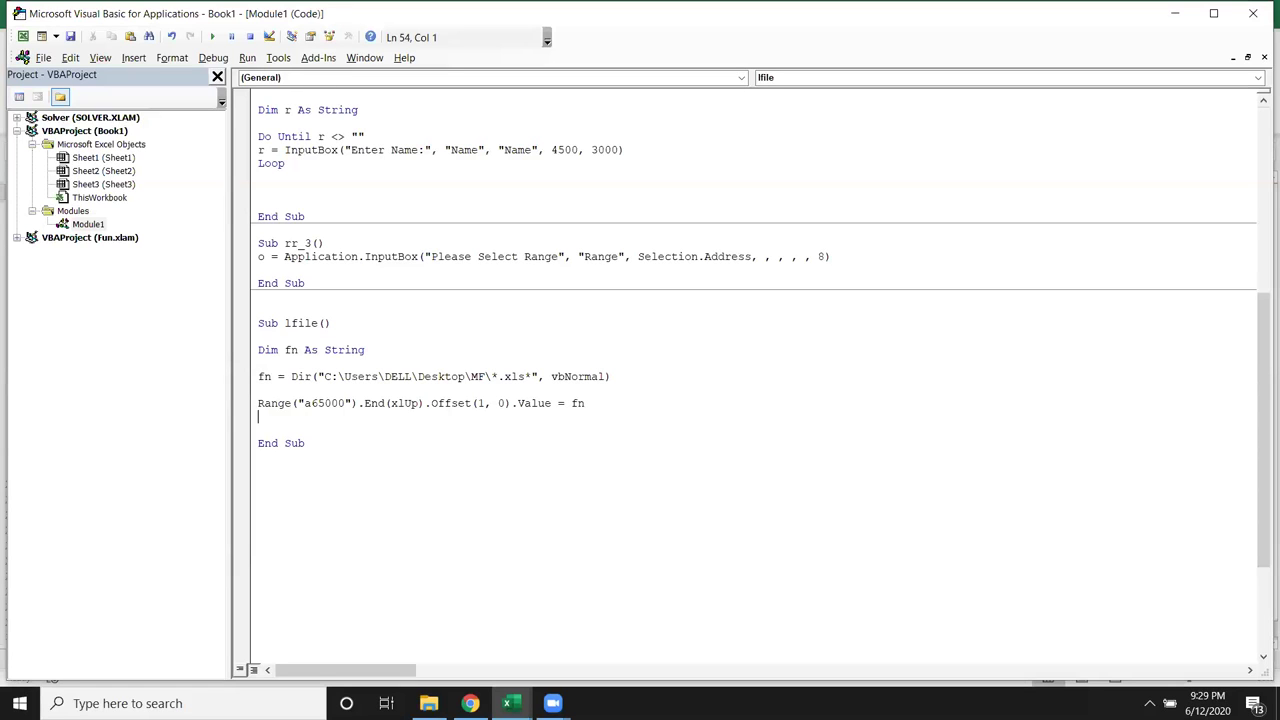
Add a fn = Dir() line below the line that writes fn.
key(Return)
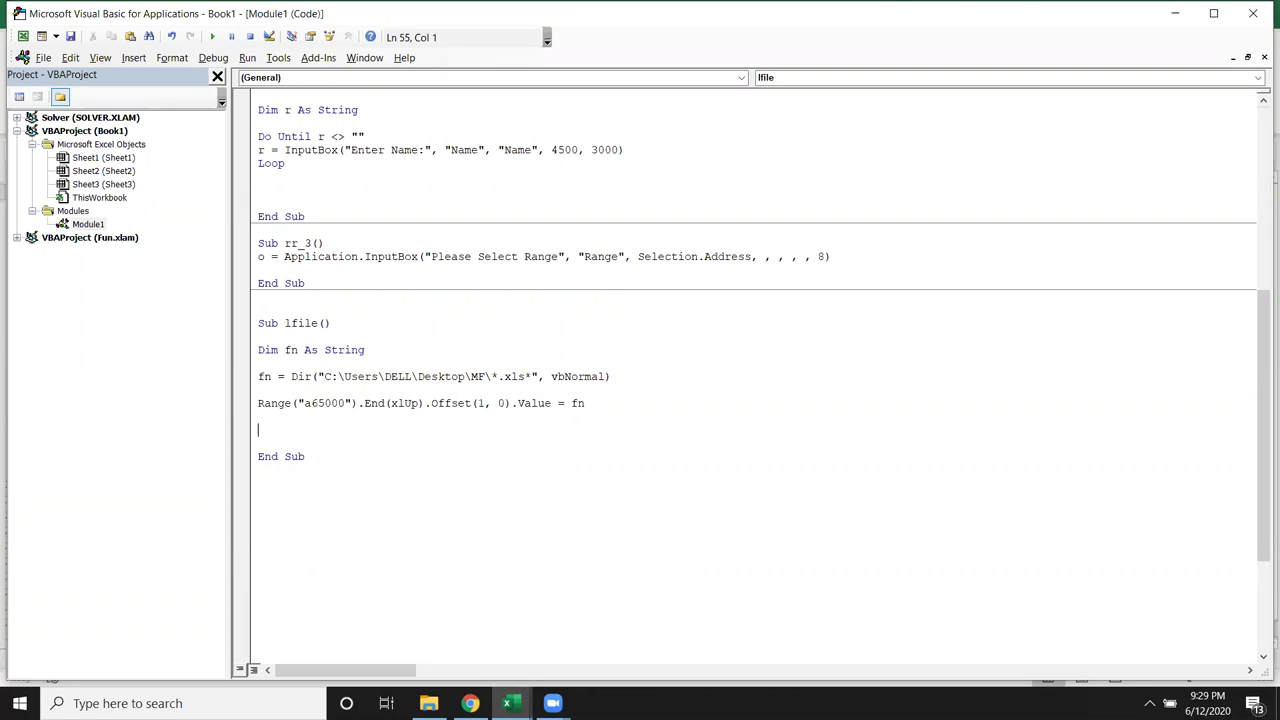
text(di)
key(BackSpace)
key(BackSpace)
text(fn=dir())
key(Return)
Copy the Range(...).Value = fn line and paste it below fn = Dir().
key(Up)
key(Up)
key(Up)
key(shift+Down)
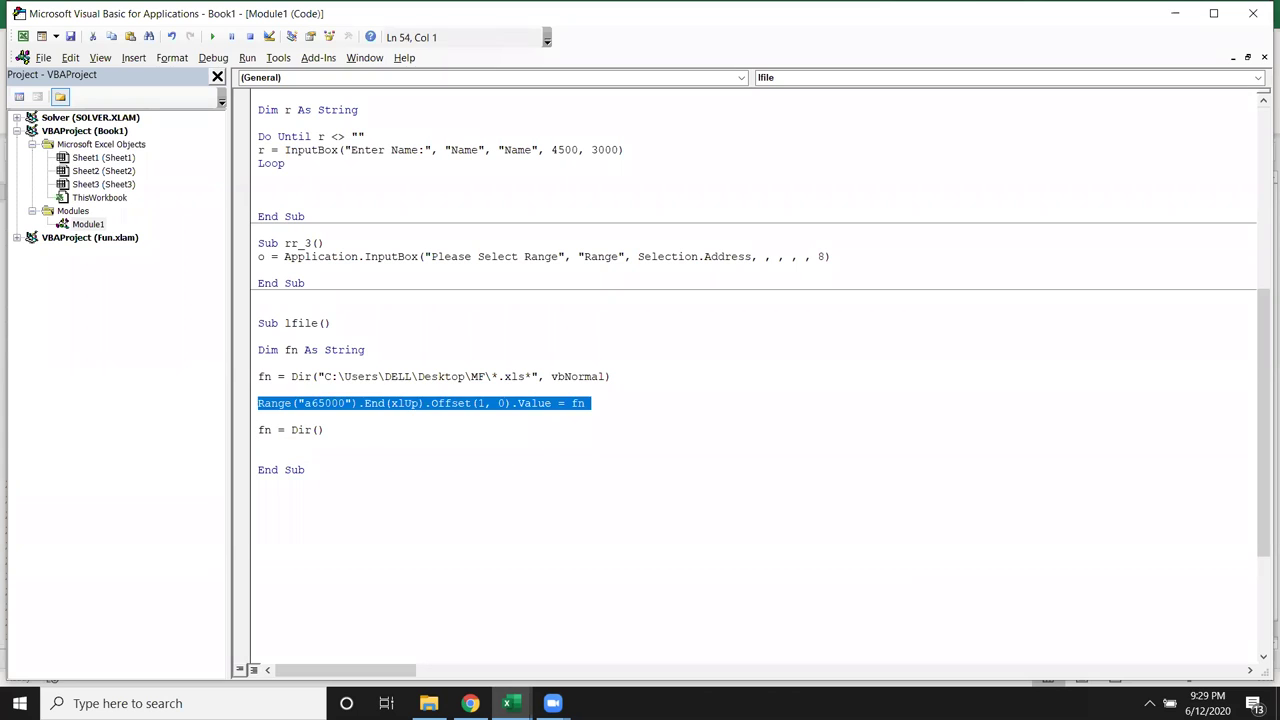
key(ctrl+c)
key(Down)
key(Down)
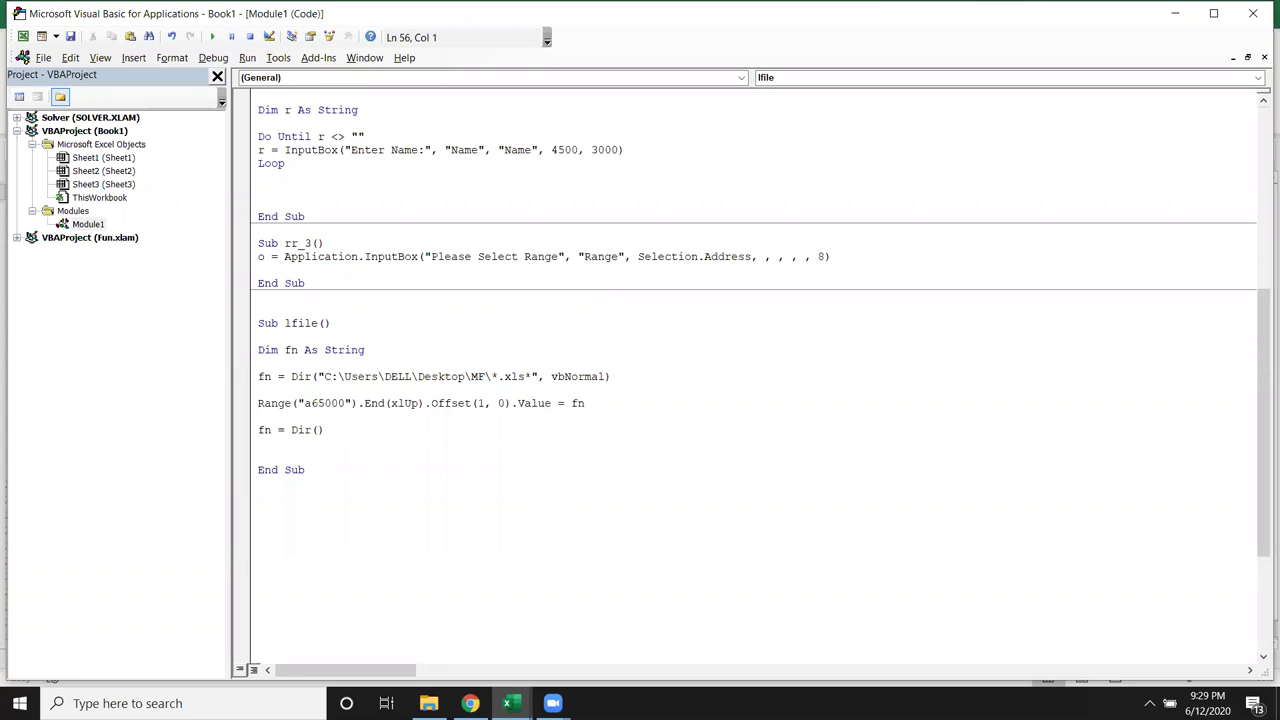
key(ctrl+v)
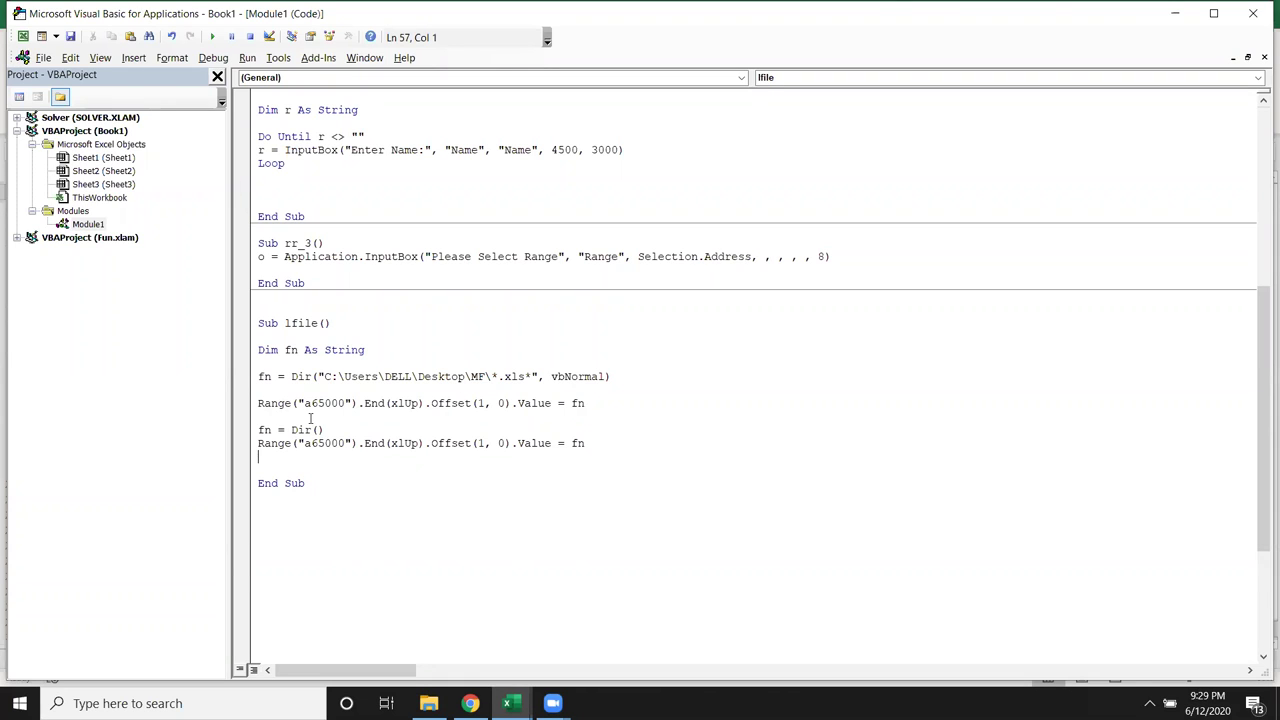
click(311, 466)
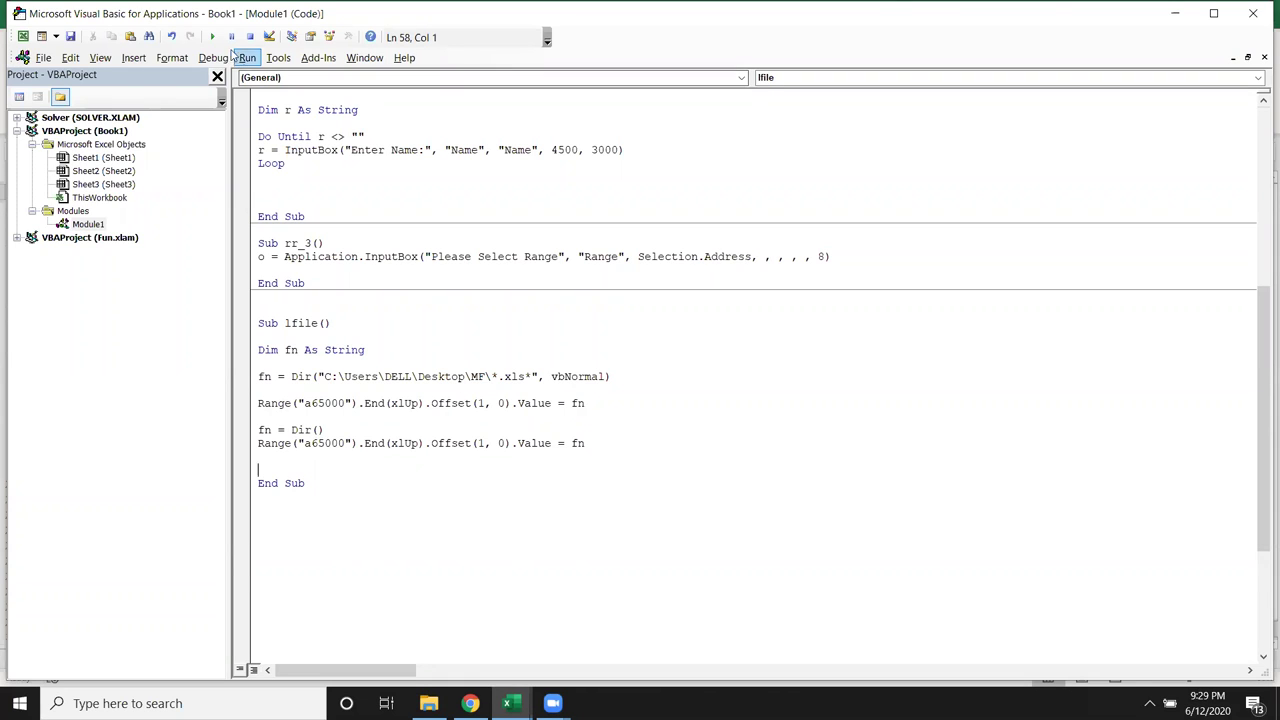
Run lfile and check the listed file names on Sheet3.
click(212, 36)
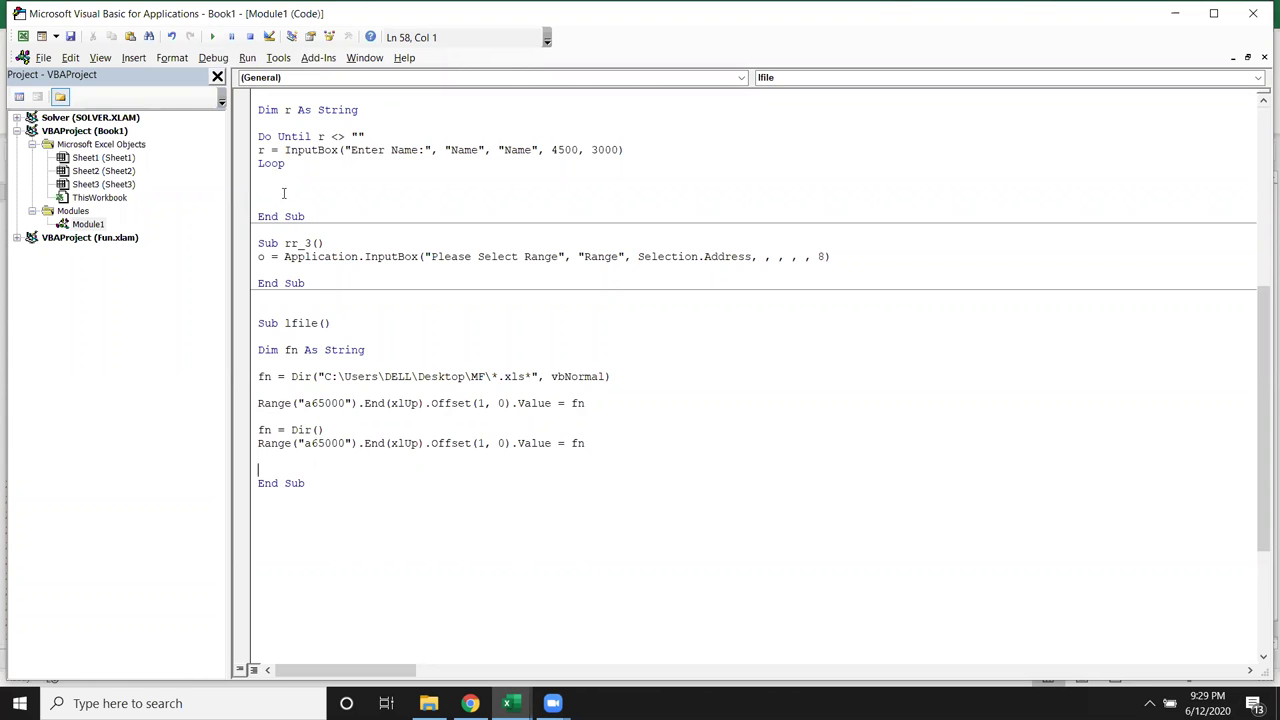
key(alt+F11)
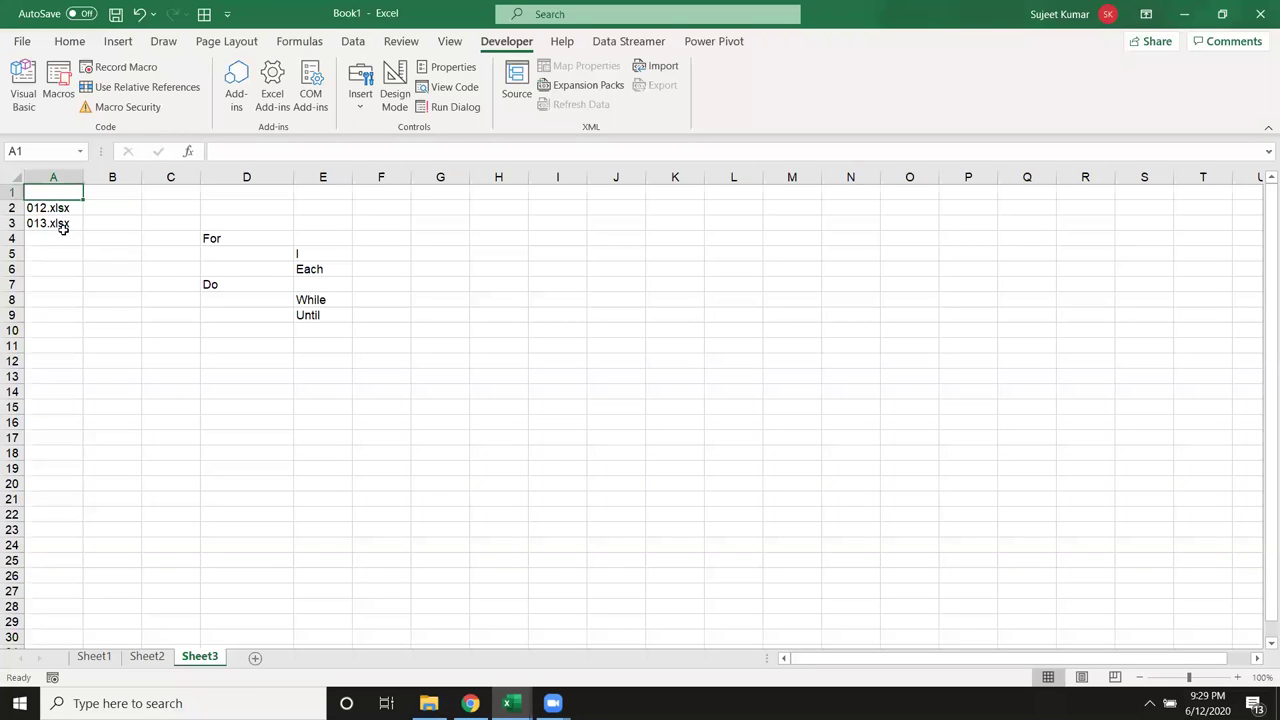
key(alt+F11)
Duplicate the fn = Dir() and Range write lines once more.
key(Up)
key(Up)
key(Up)
key(shift+Down)
key(shift+Down)
key(ctrl+c)
key(Right)
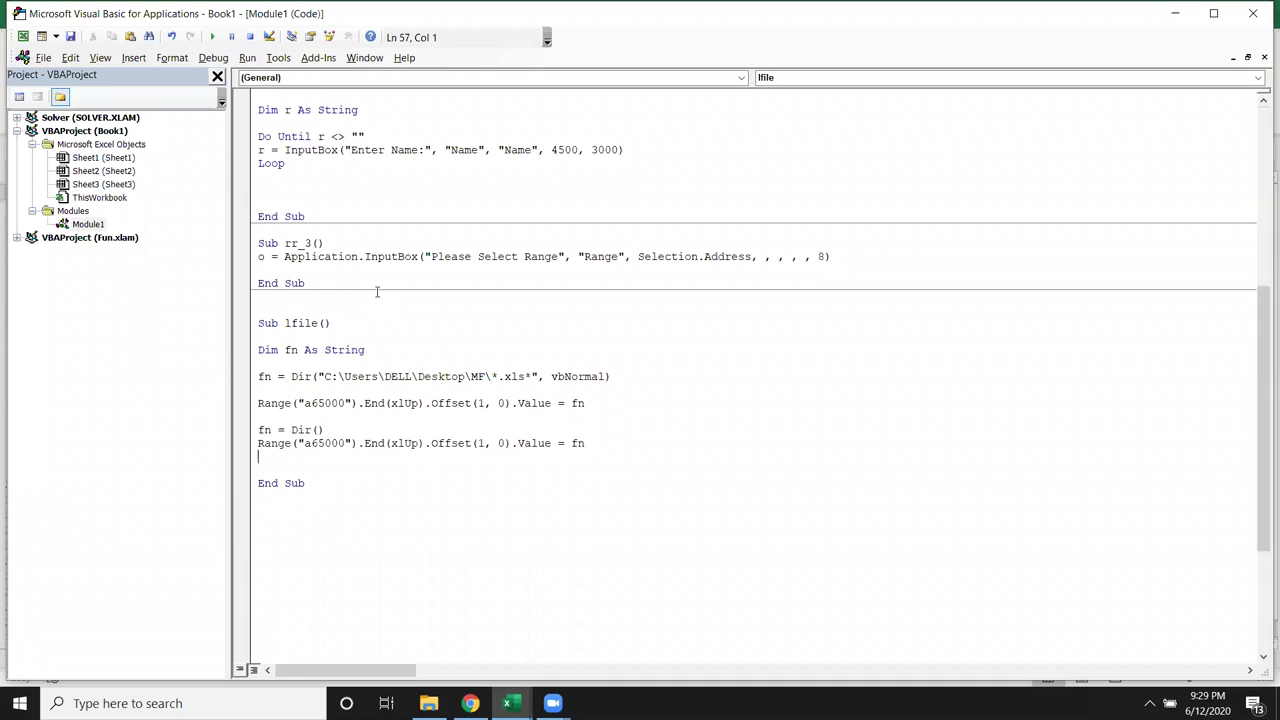
key(ctrl+v)
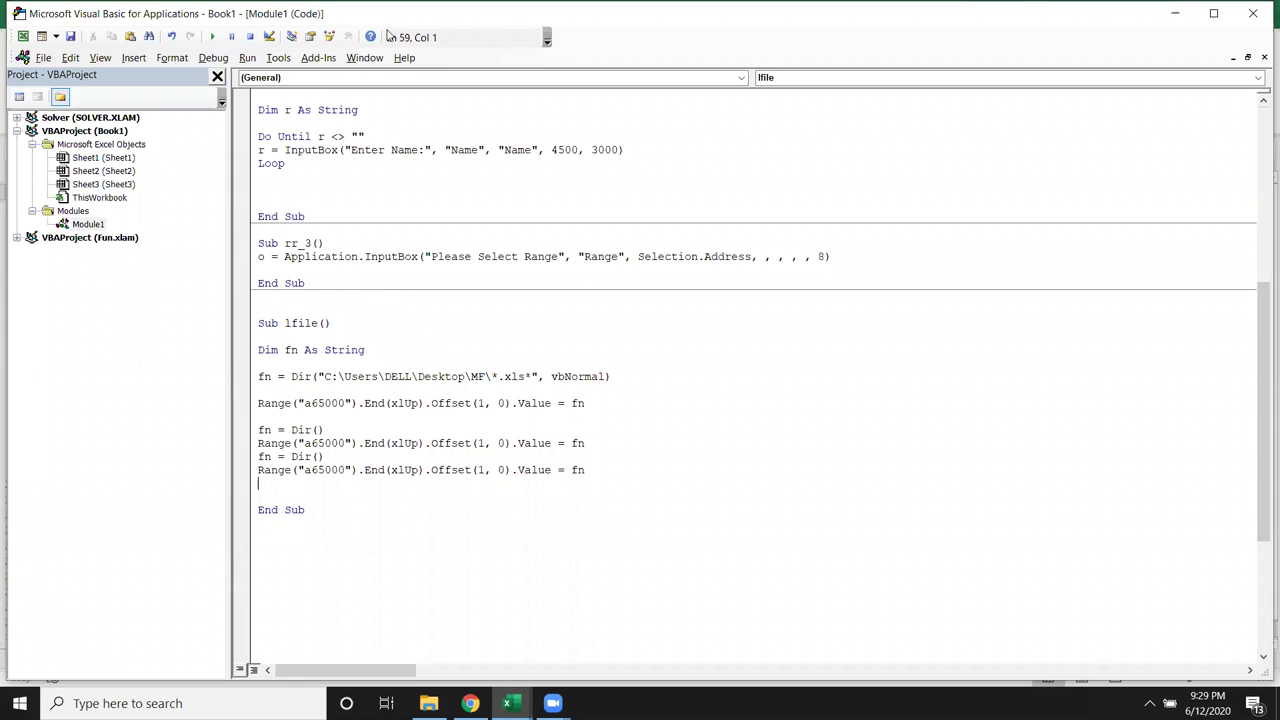
Clear A1:A5 on Sheet3, rerun lfile with F5, and check the new list.
key(alt+F11)
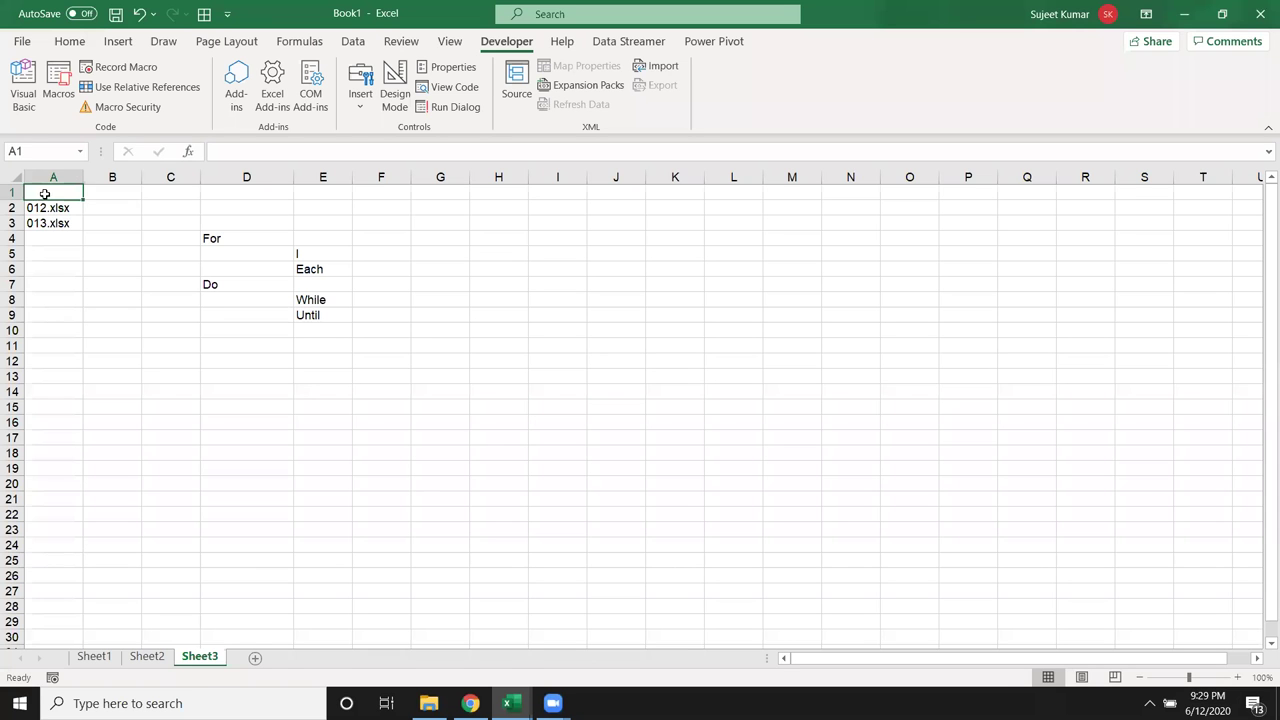
drag(45, 194, 49, 254)
key(Delete)
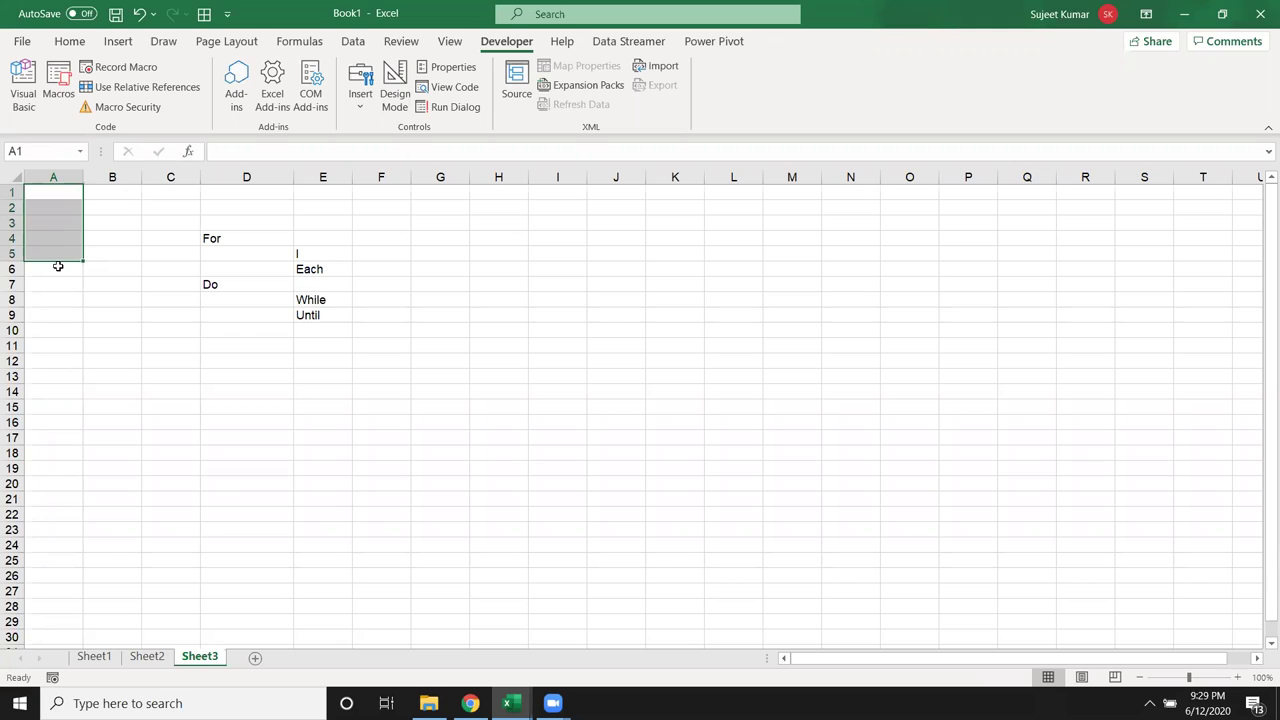
key(alt+F11)
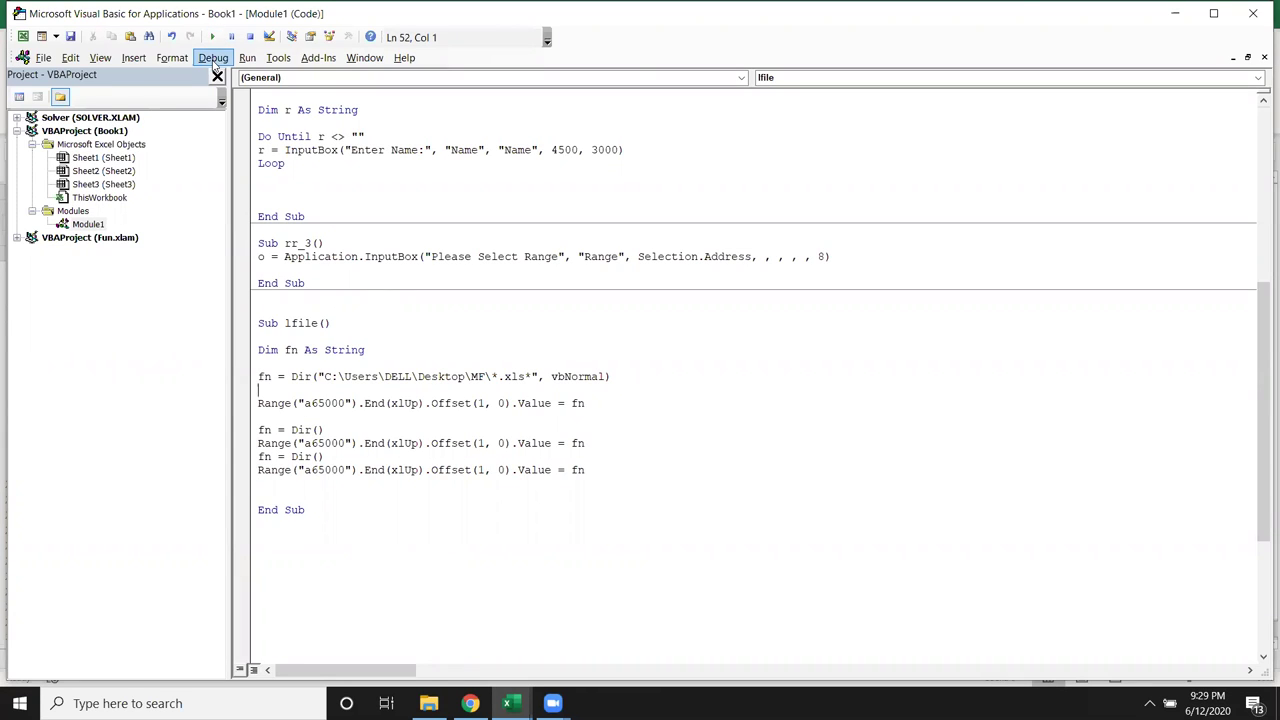
key(F5)
key(alt+F11)
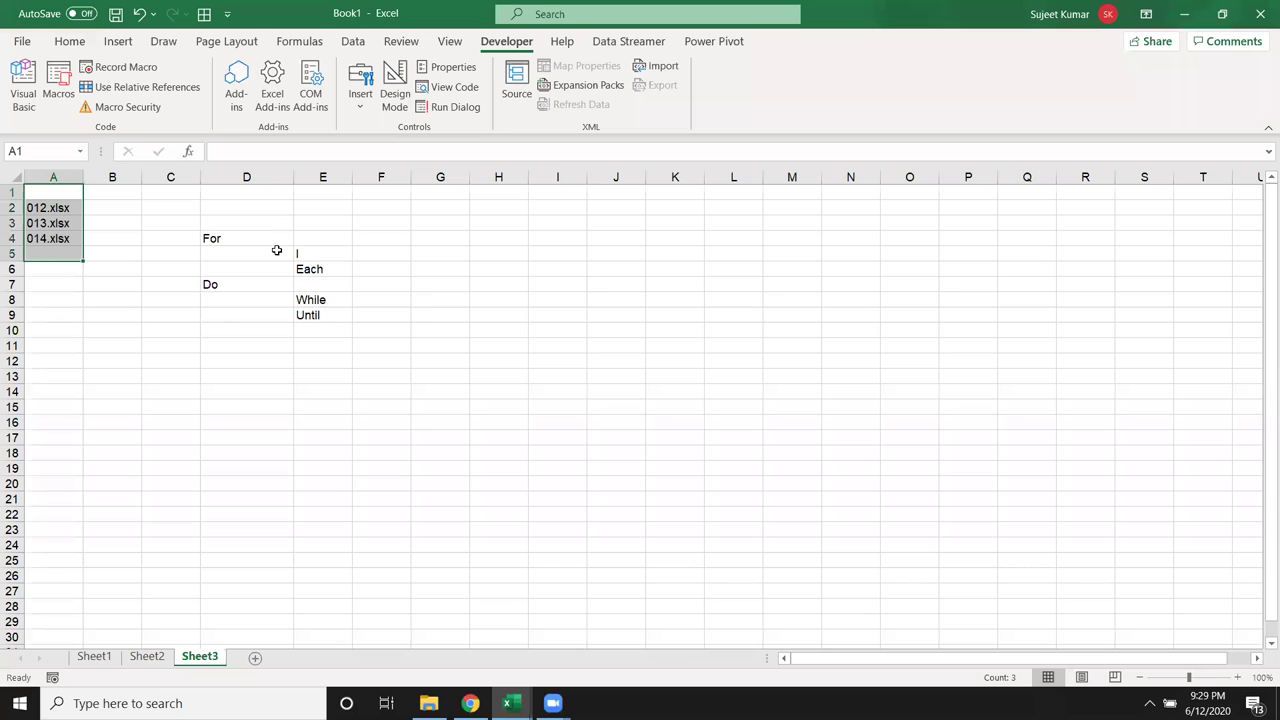
key(alt+F11)
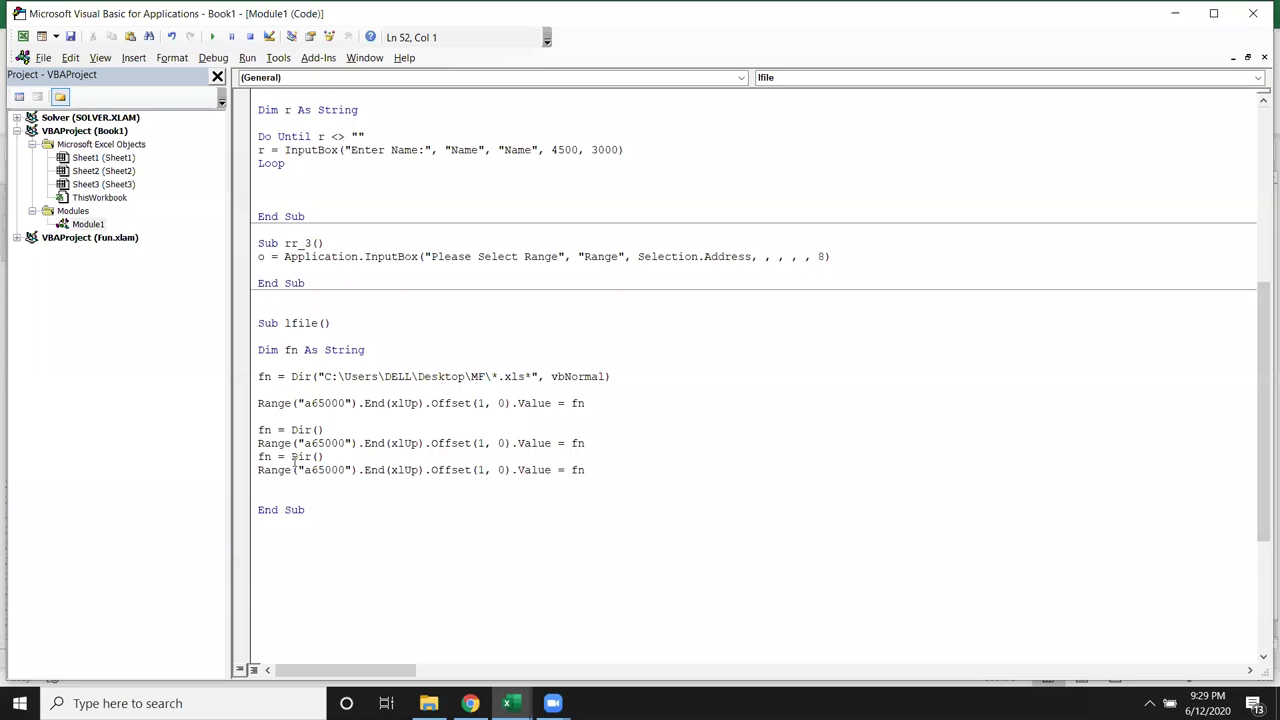
Delete the duplicated fn = Dir() and Range lines plus the leftover blank line.
double_click(288, 466)
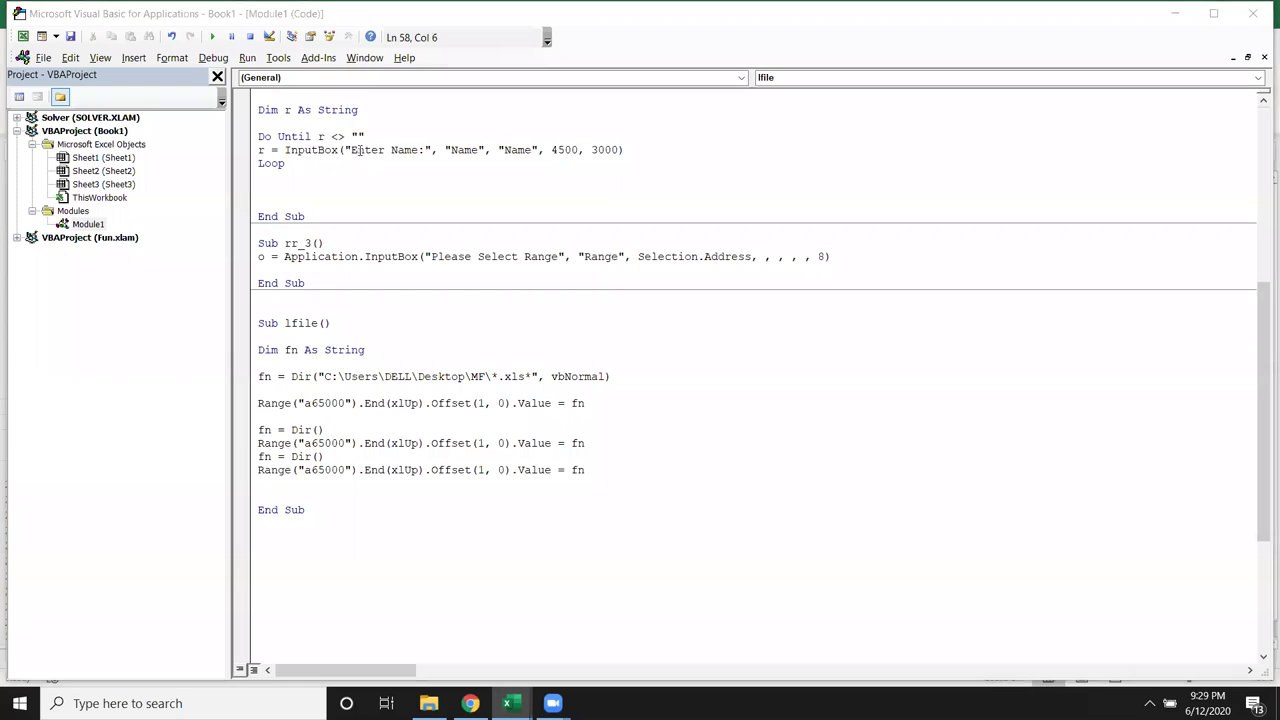
double_click(318, 456)
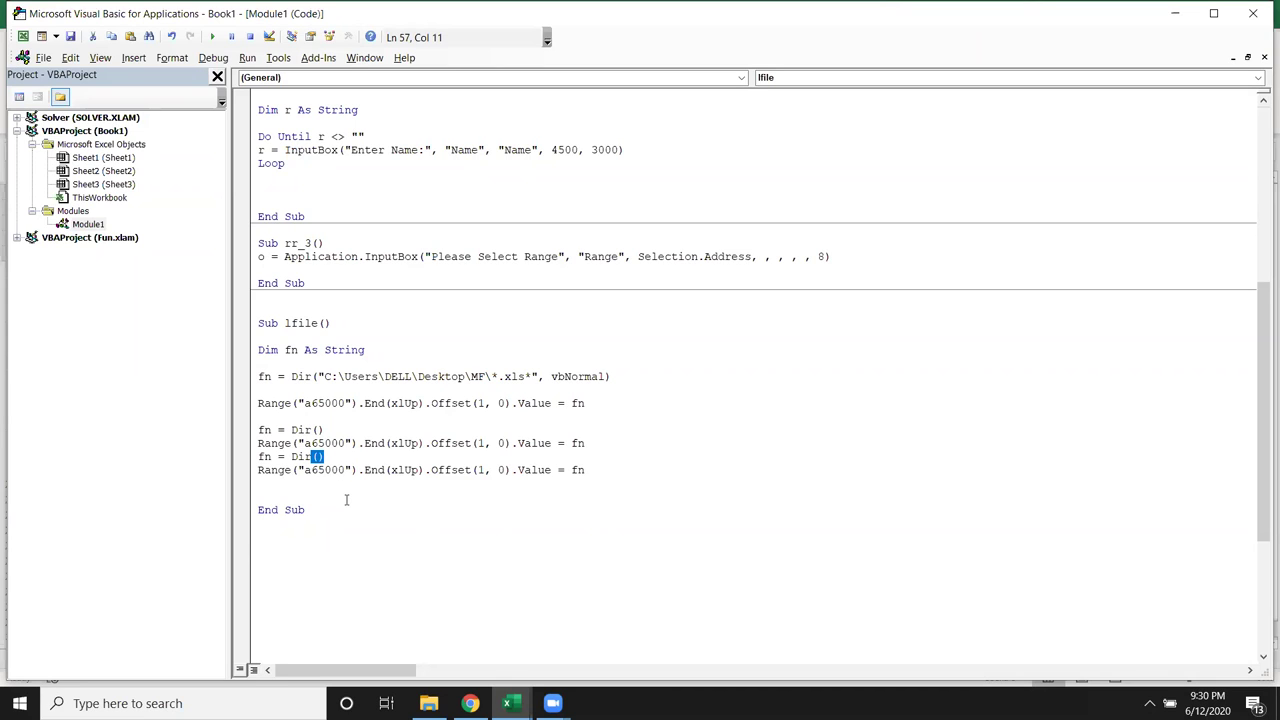
click(344, 498)
drag(302, 480, 238, 425)
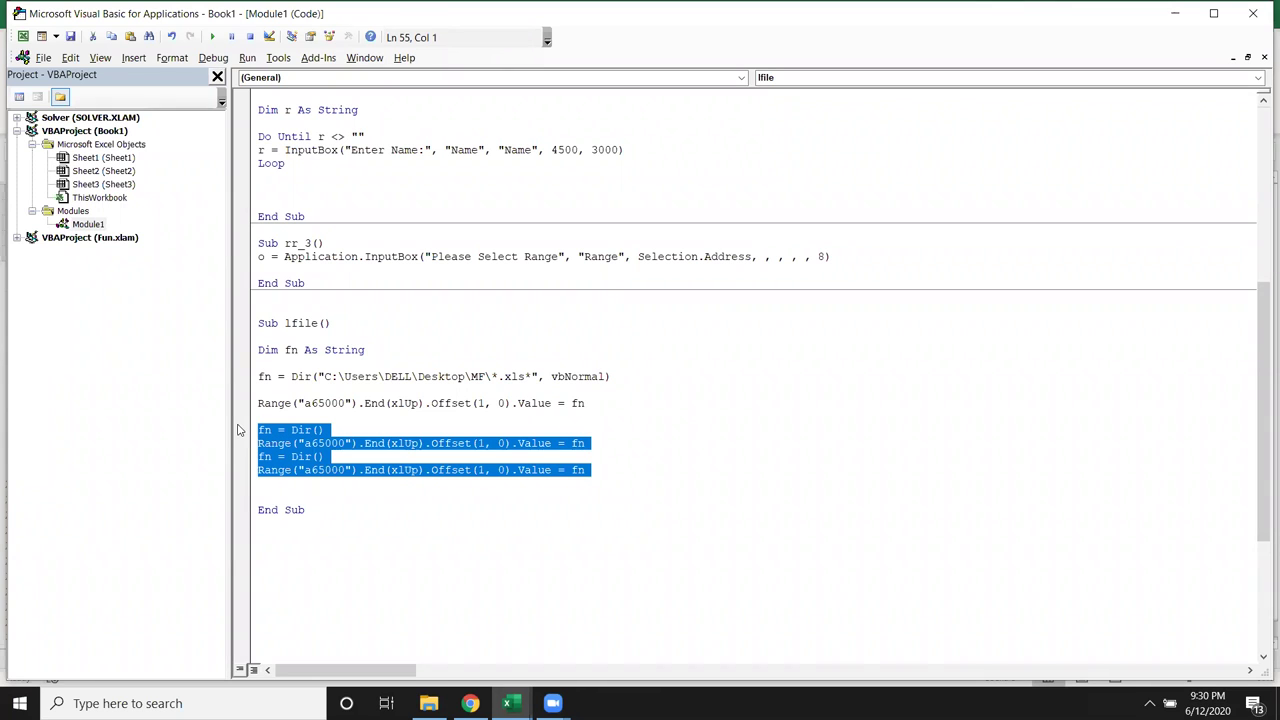
key(Right)
key(Up)
key(Up)
key(Up)
key(shift+Down)
key(shift+Down)
key(shift+Down)
key(Delete)
key(Up)
key(Up)
key(Delete)
key(Up)
Insert Do While fn <> "" above the Range write line.
key(shift+Down)
key(shift+Down)
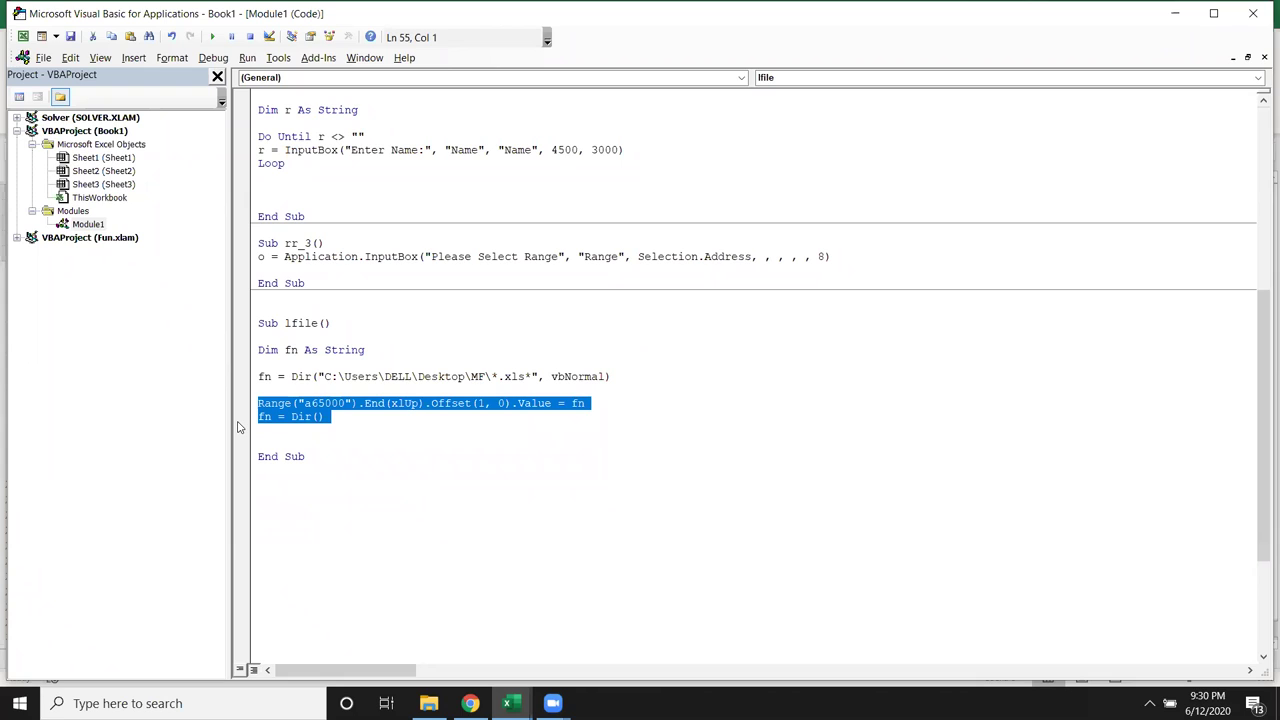
key(Left)
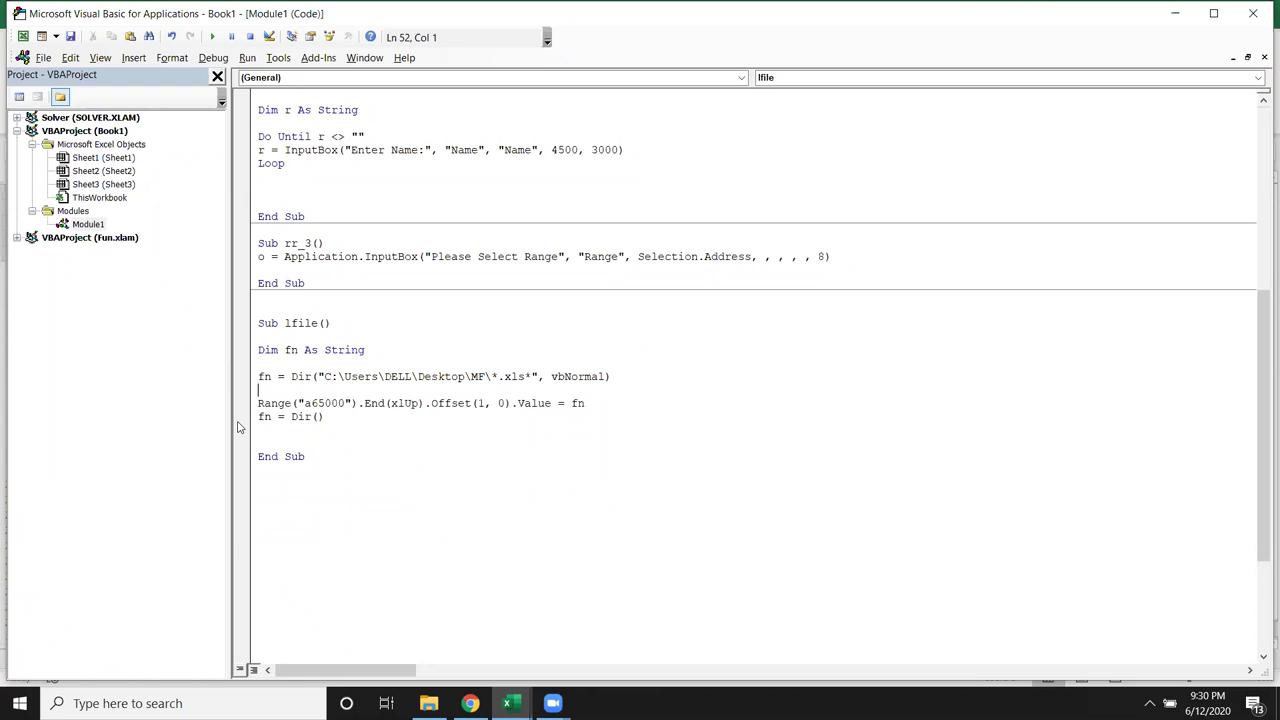
key(Return)
key(Up)
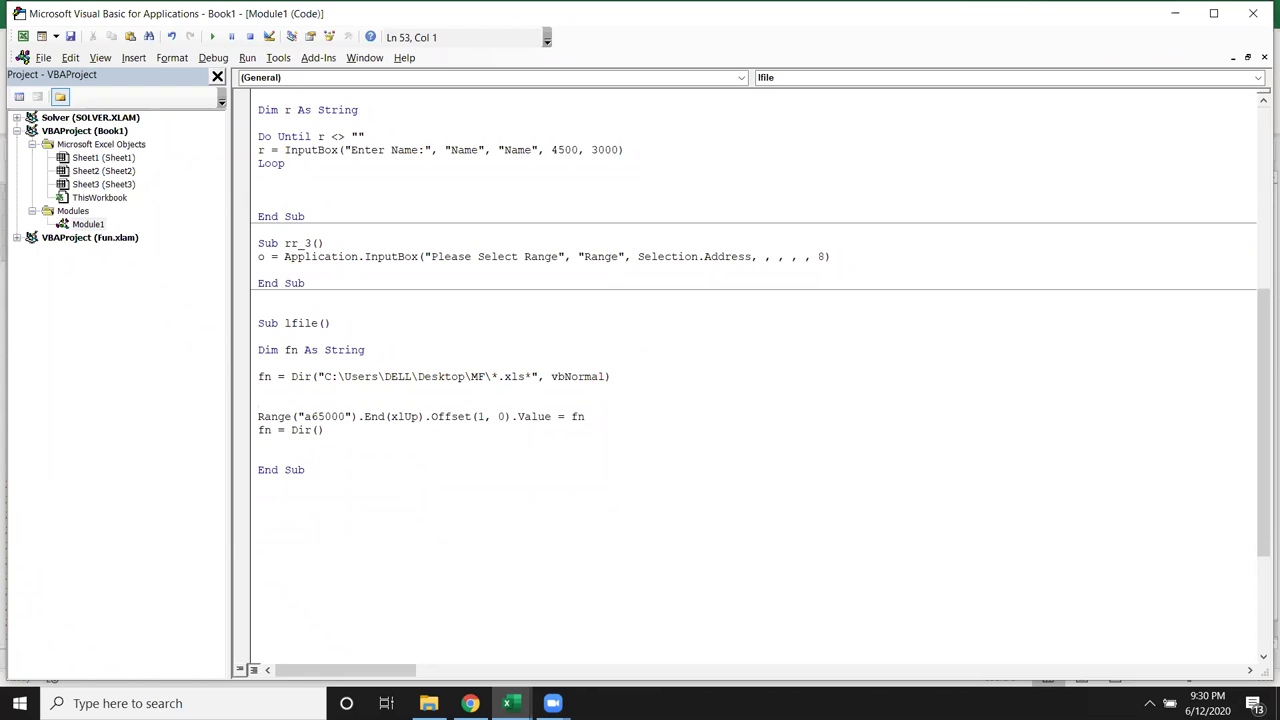
text(do while fn <> "")
key(Down)
key(Down)
key(Down)
Close the loop with Loop, run lfile, and view the 21 file names in Sheet3 A2:A22.
text(loop)
click(408, 486)
click(395, 403)
key(alt+F11)
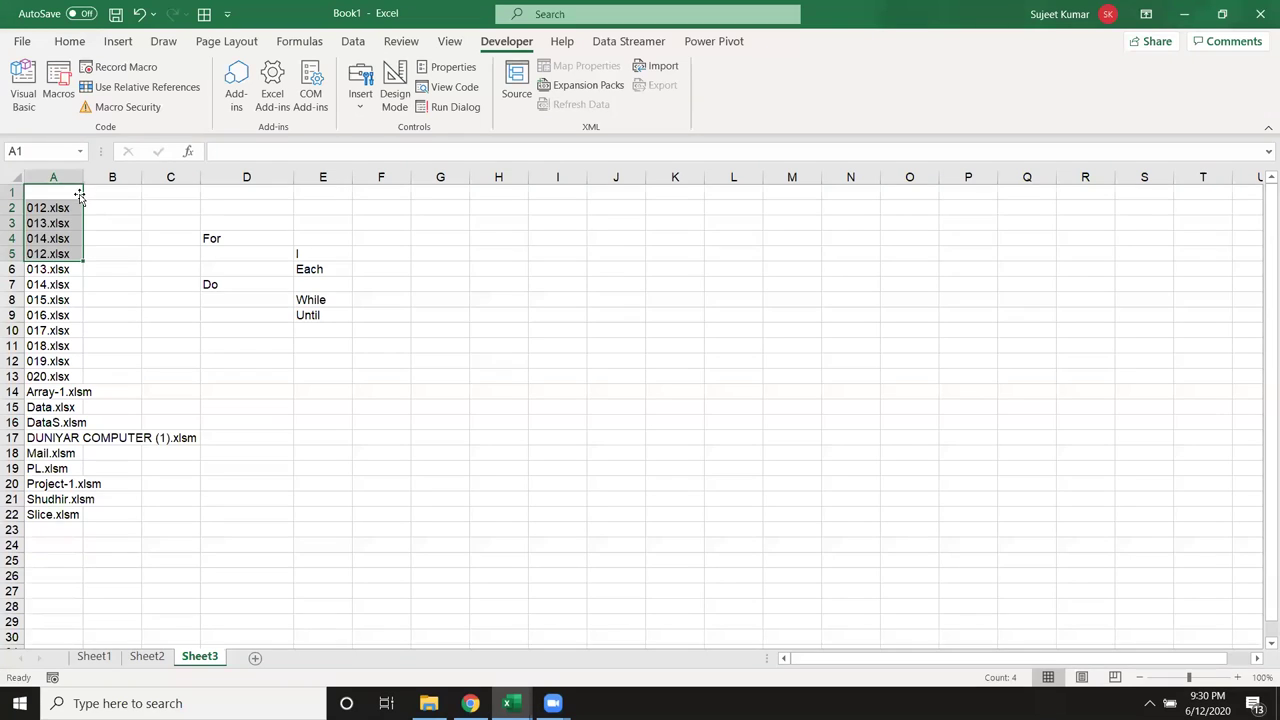
drag(70, 192, 74, 516)
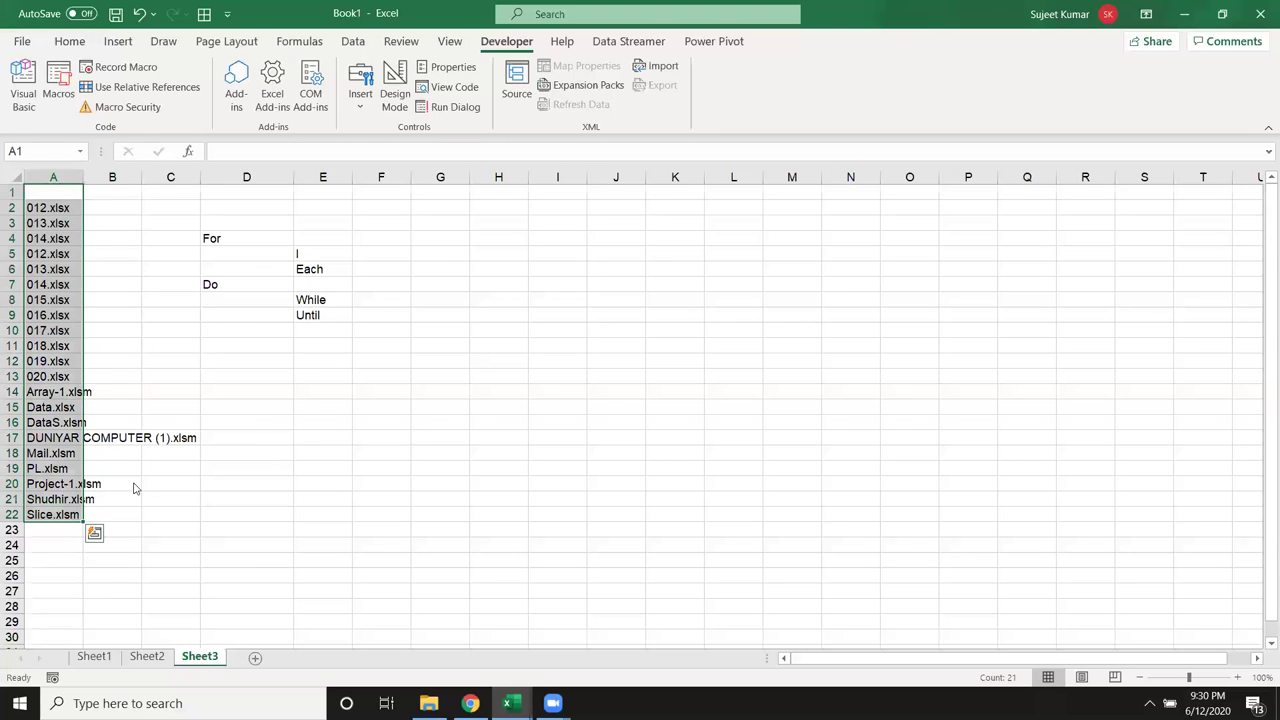
key(alt+F11)
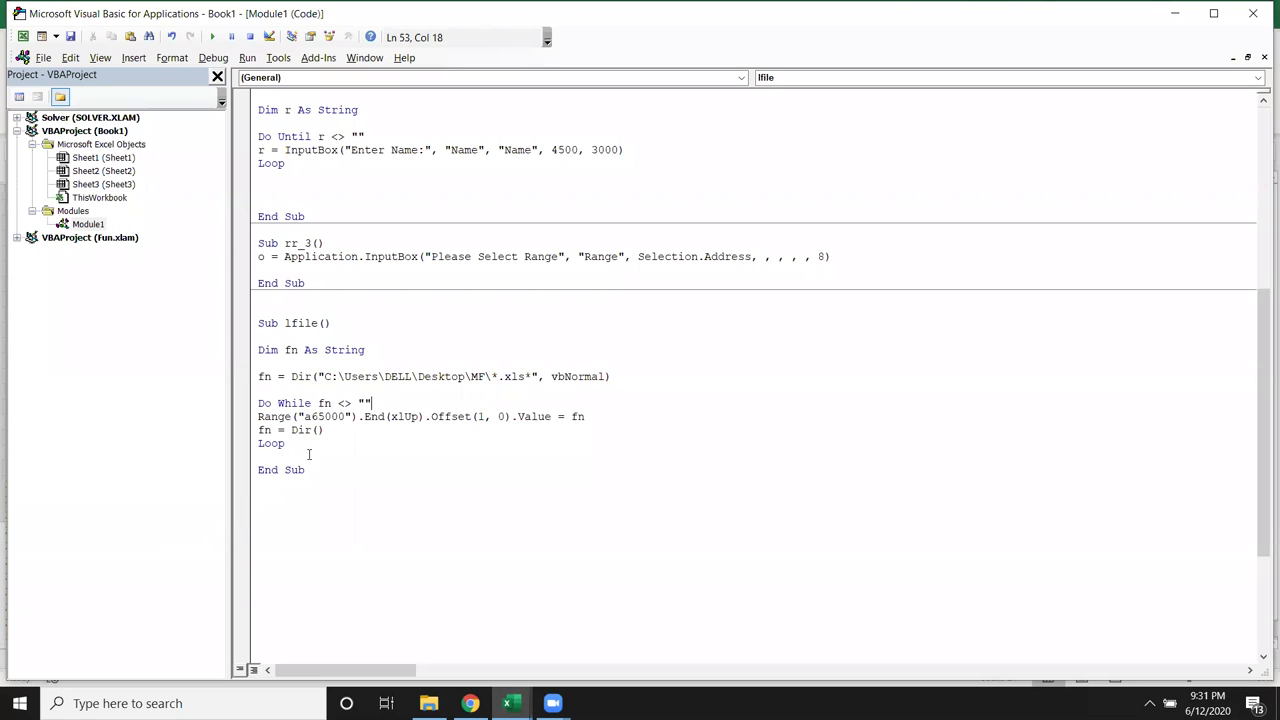
Highlight the lfile loop body and the fn variable in its Do While condition.
click(259, 418)
drag(259, 418, 270, 441)
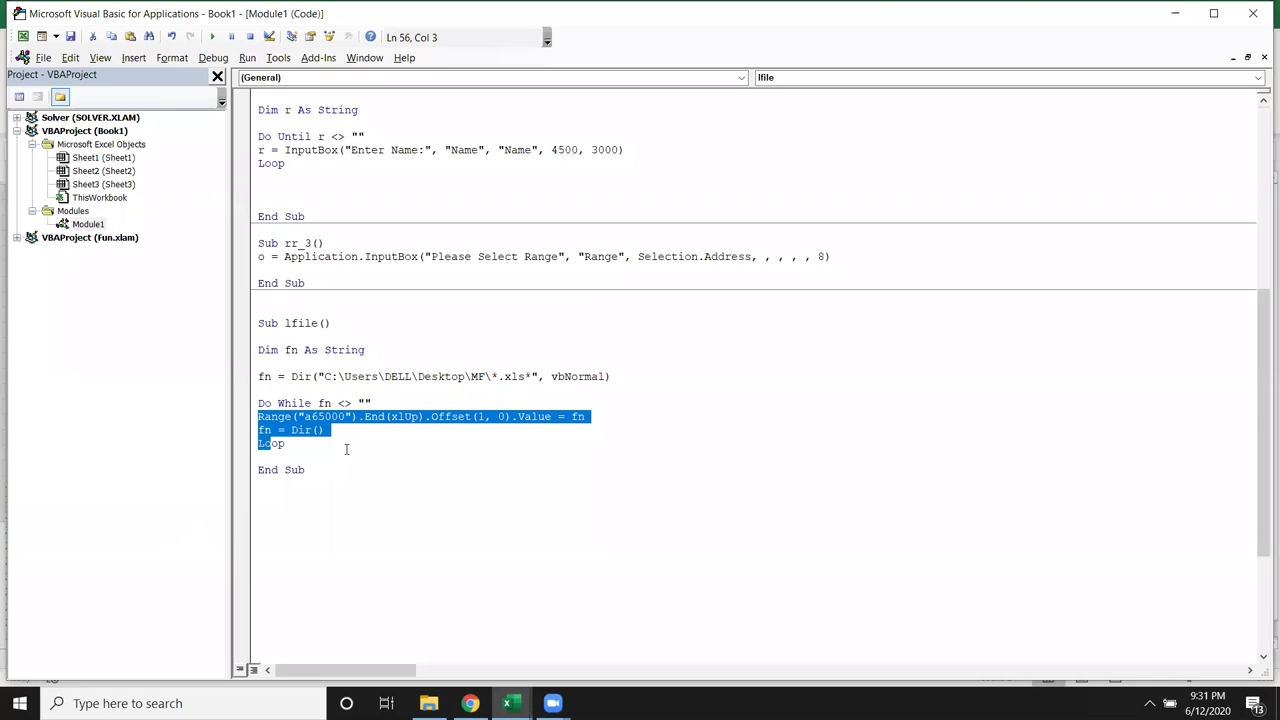
key(Up)
key(Up)
key(Up)
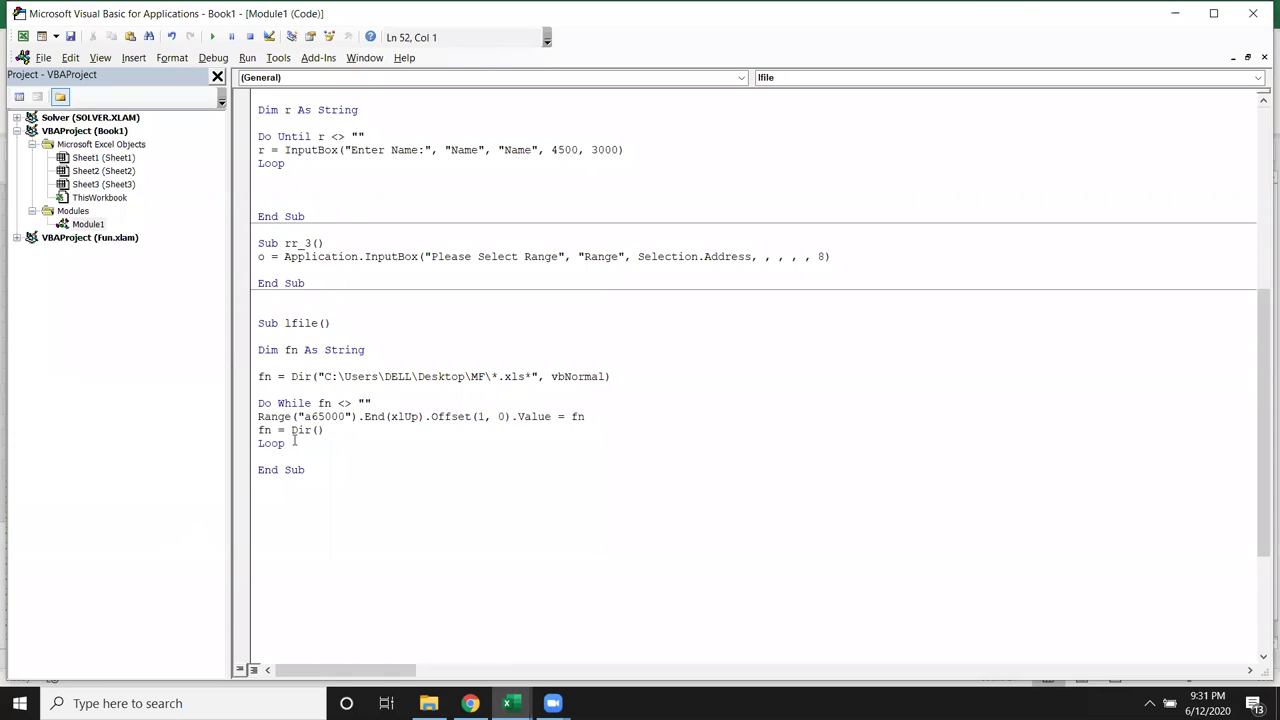
drag(259, 418, 270, 441)
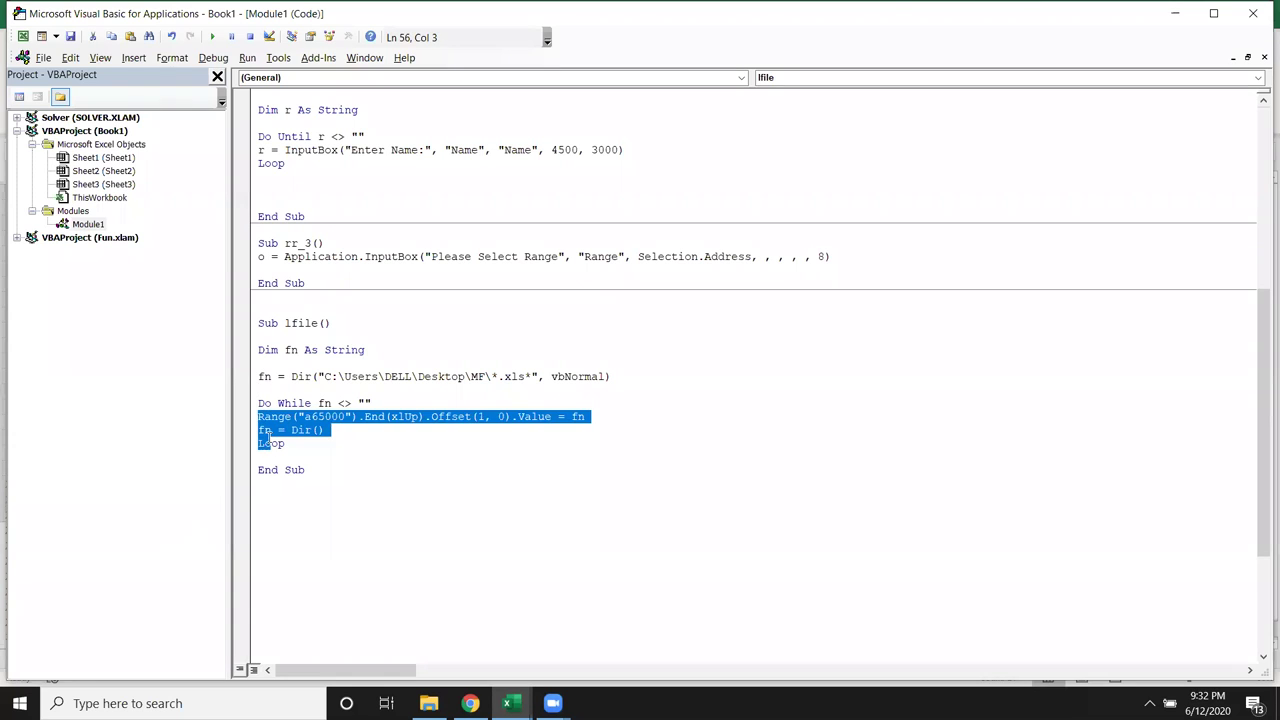
double_click(323, 404)
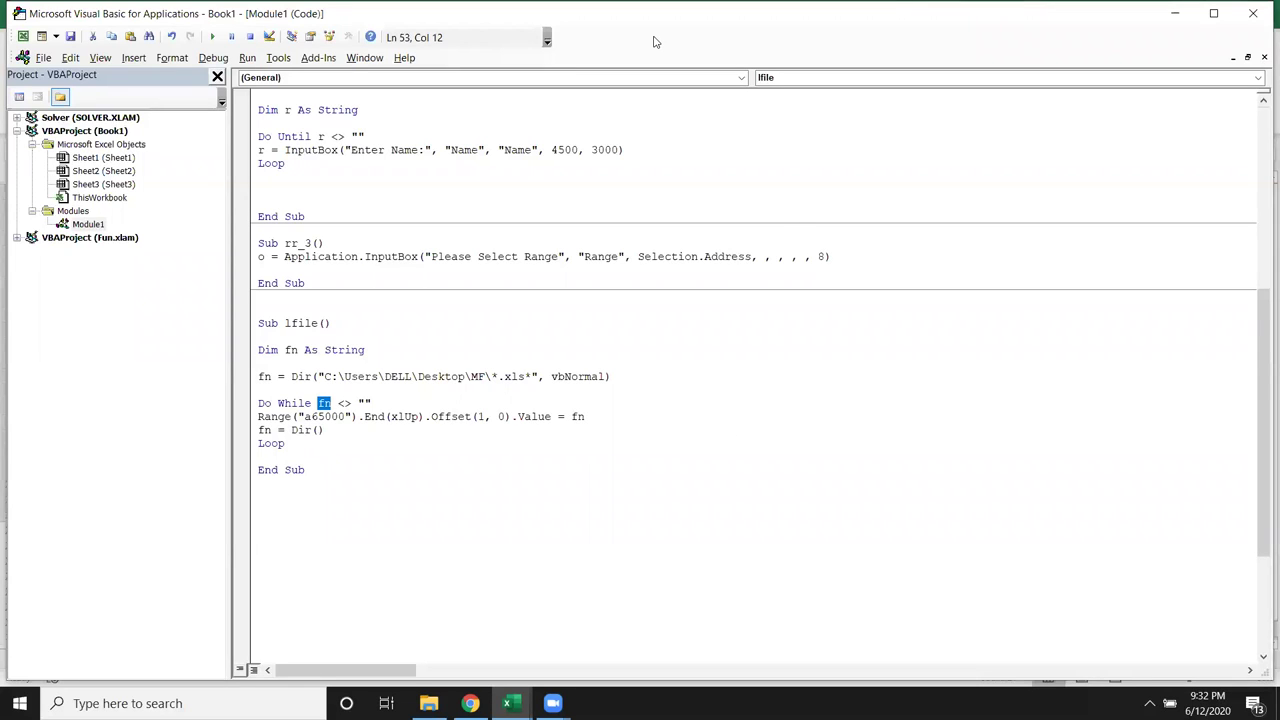
Sketch explanatory annotation strokes below the code, then erase them.
mouse_move(540, 510)
mouse_down()
mouse_move(920, 487)
mouse_move(897, 525)
mouse_up()
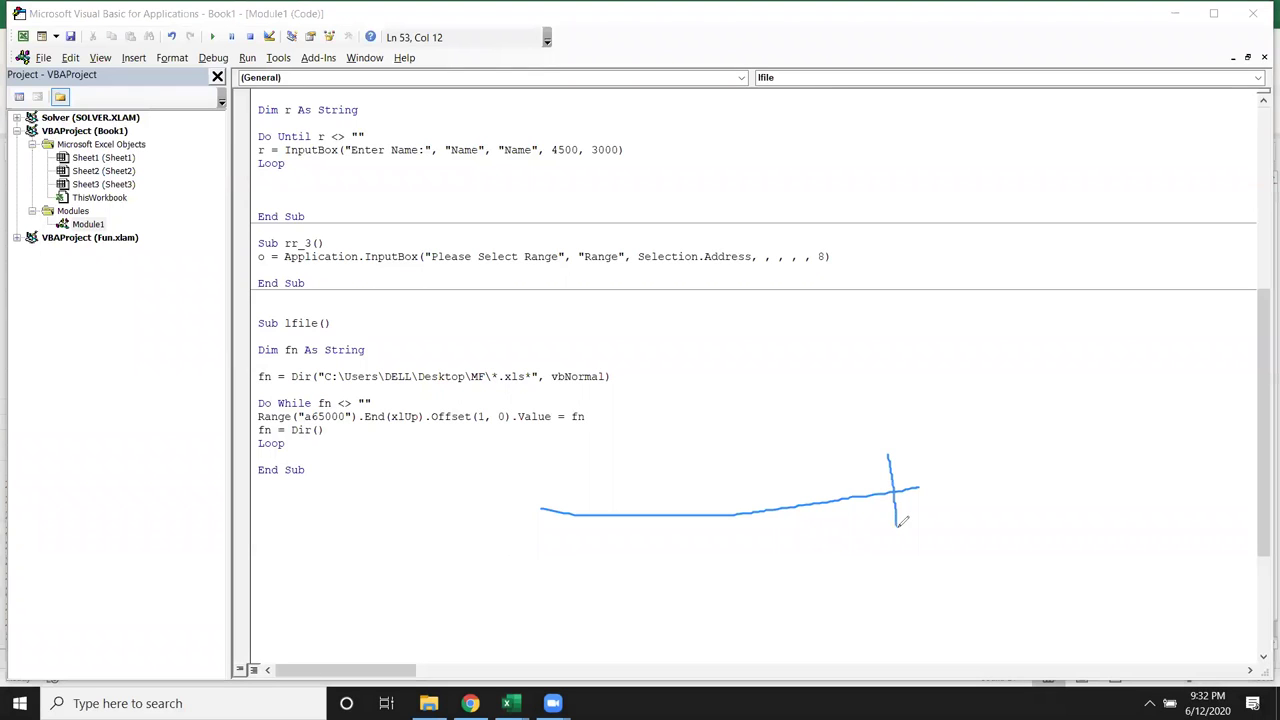
mouse_move(885, 456)
mouse_down()
mouse_move(911, 461)
mouse_move(927, 518)
mouse_move(897, 525)
mouse_up()
drag(530, 500, 918, 488)
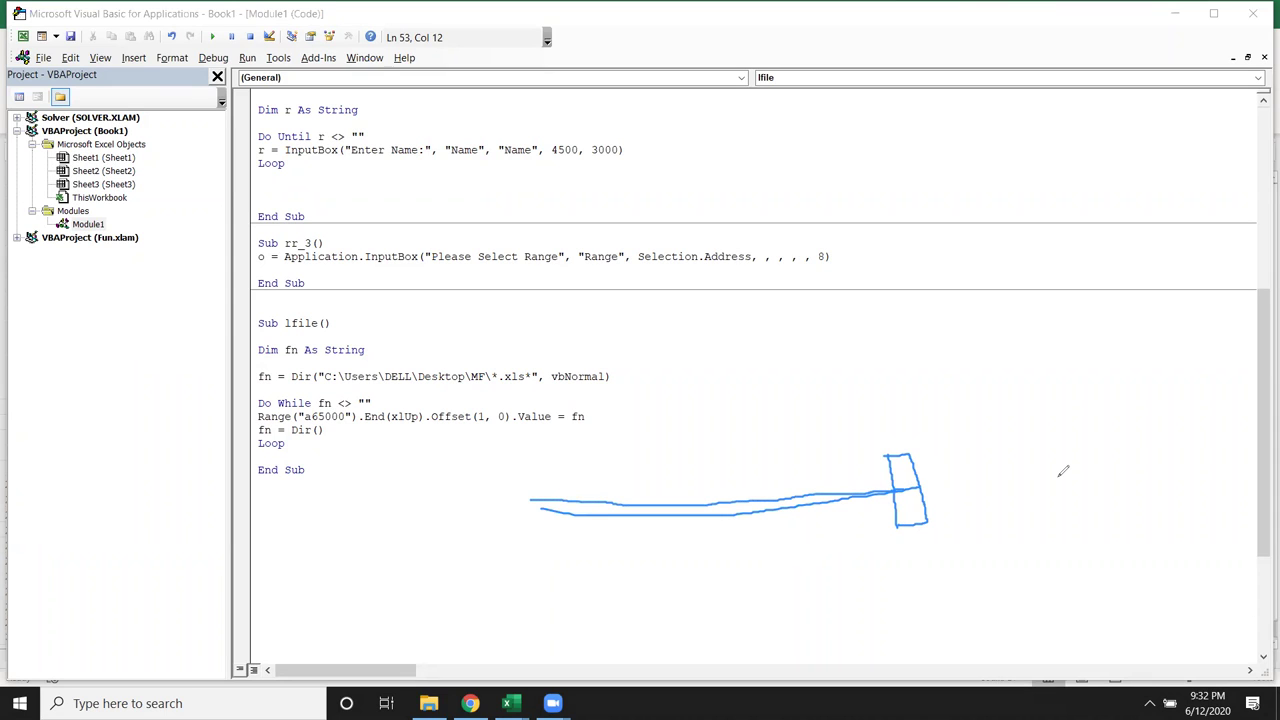
drag(1046, 476, 913, 474)
key(e)
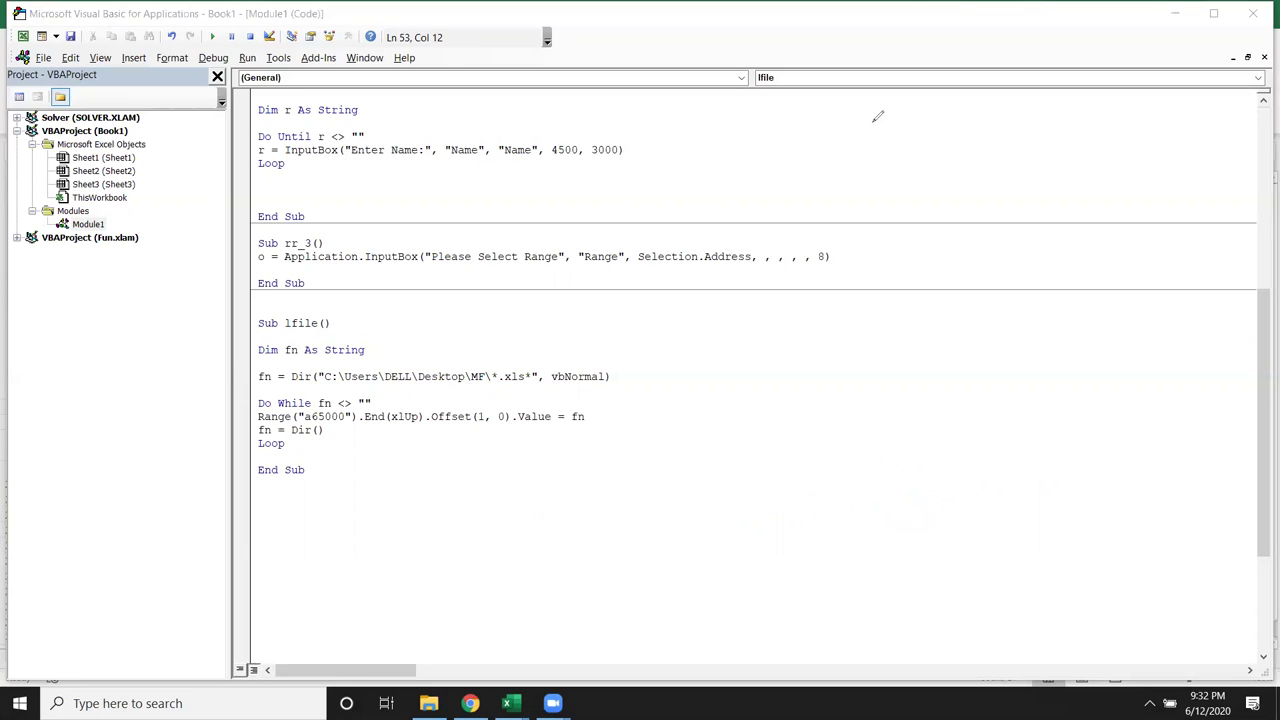
key(Escape)
Scroll through the module from the fn = Dir() line to review the earlier code.
click(717, 566)
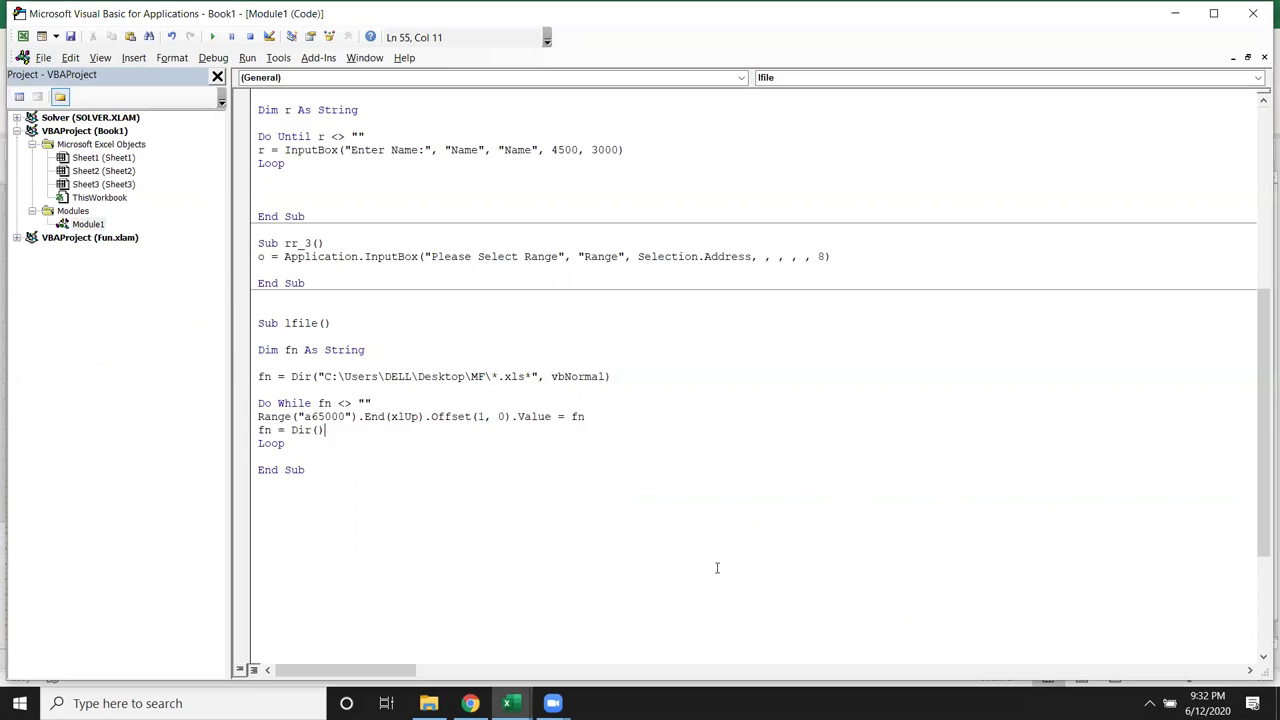
scroll(714, 566, up, 4)
scroll(707, 561, up, 5)
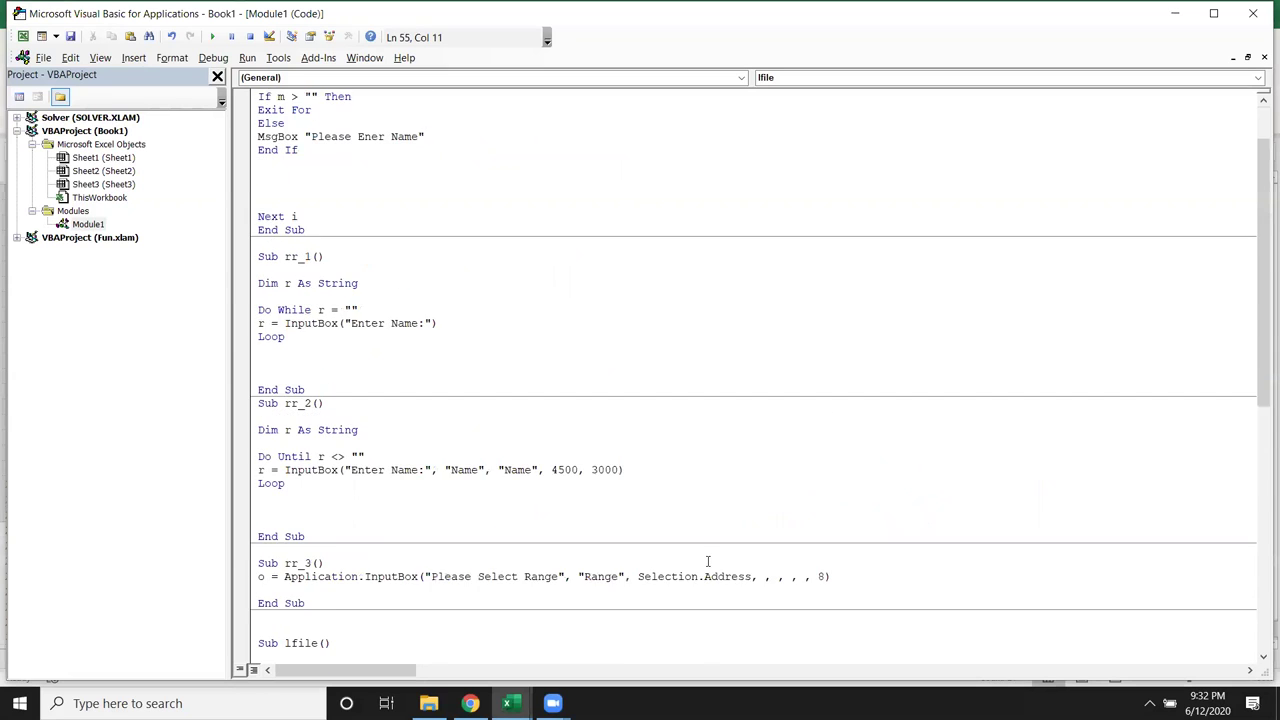
scroll(706, 557, up, 1)
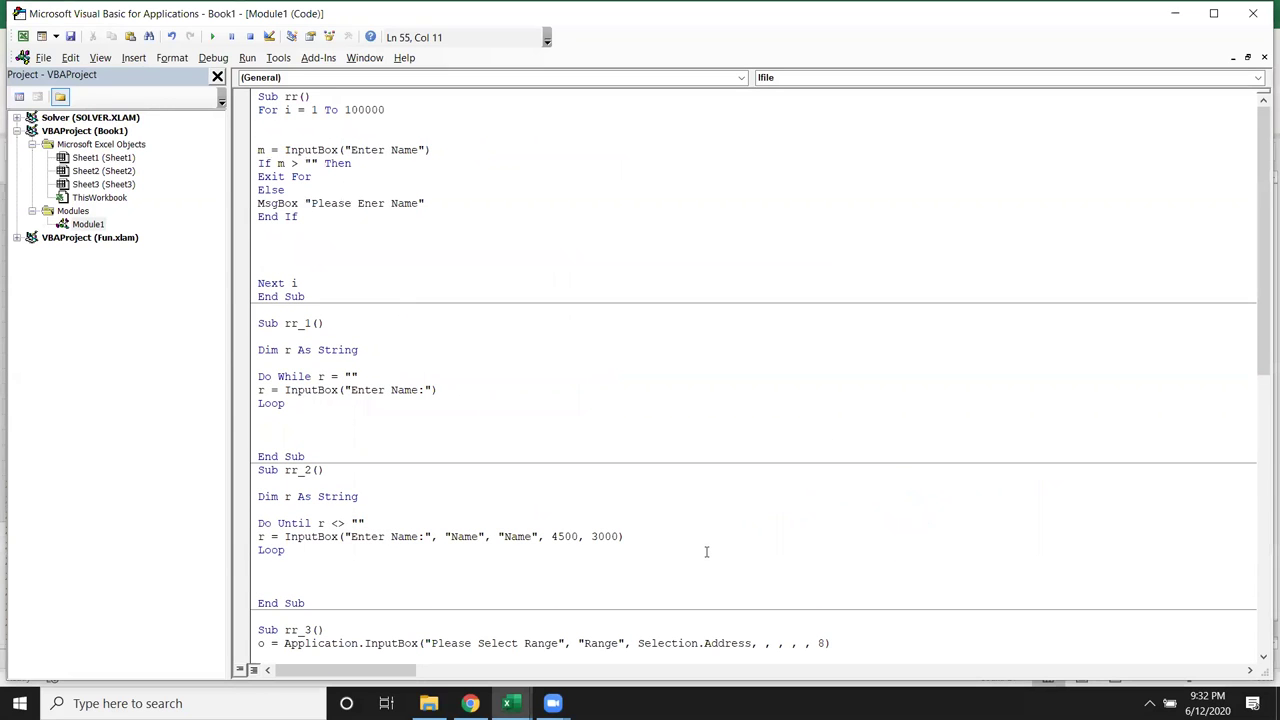
scroll(607, 472, down, 2)
scroll(607, 473, down, 4)
scroll(607, 473, down, 4)
scroll(607, 474, up, 4)
Review the rr_3, rr_2 and rr_1 macros, selecting Range and Loop, then scroll back down.
click(589, 403)
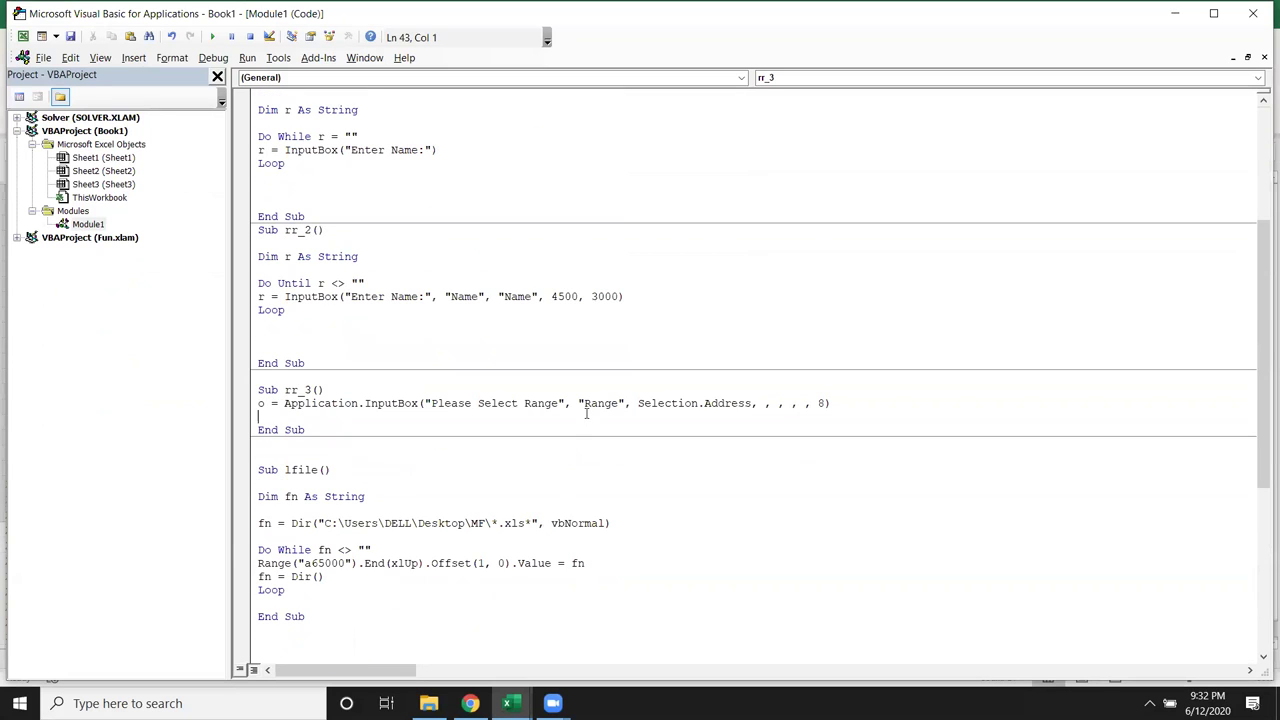
double_click(589, 403)
click(575, 318)
scroll(505, 446, up, 4)
double_click(358, 318)
click(357, 326)
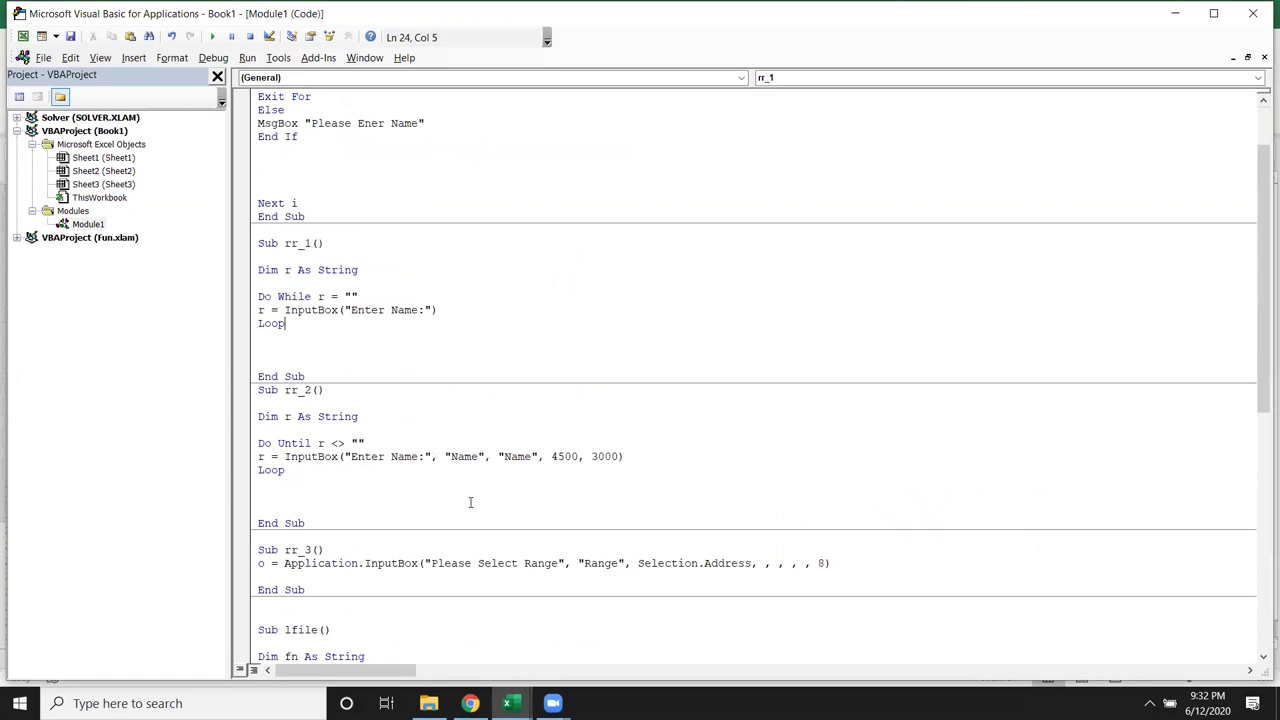
scroll(471, 505, up, 2)
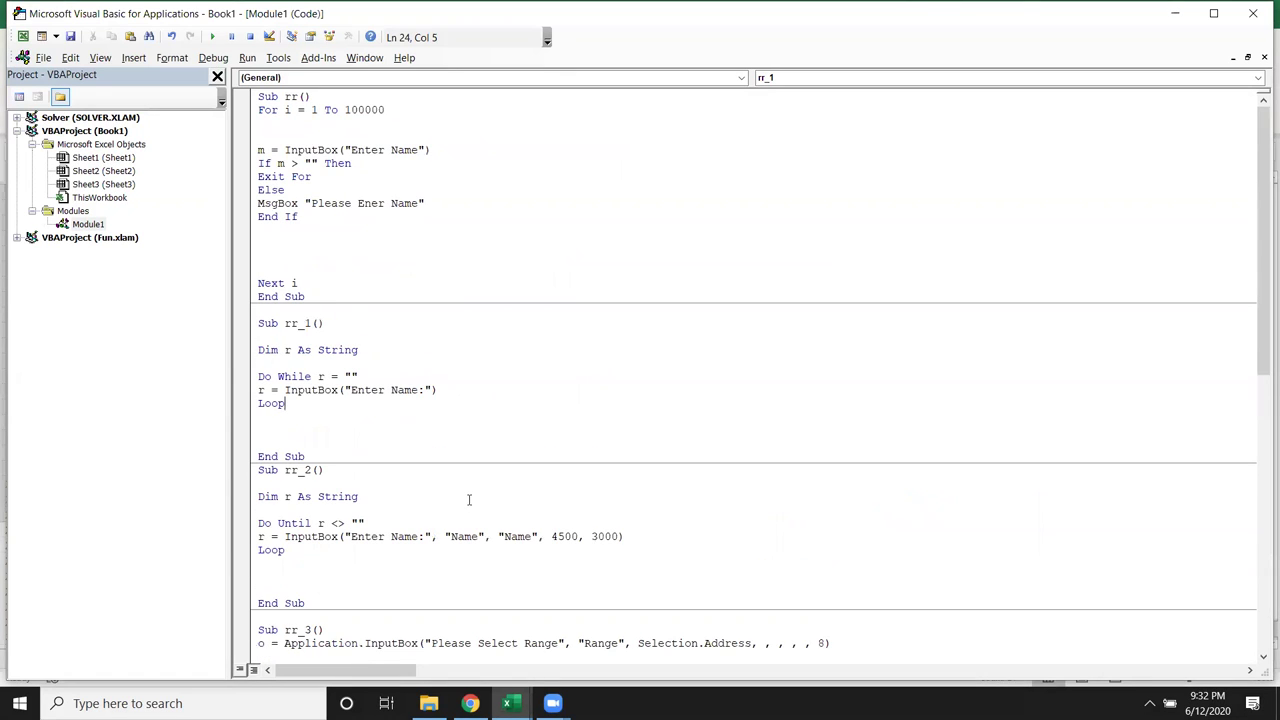
scroll(468, 499, down, 1)
scroll(468, 498, down, 3)
scroll(468, 496, down, 4)
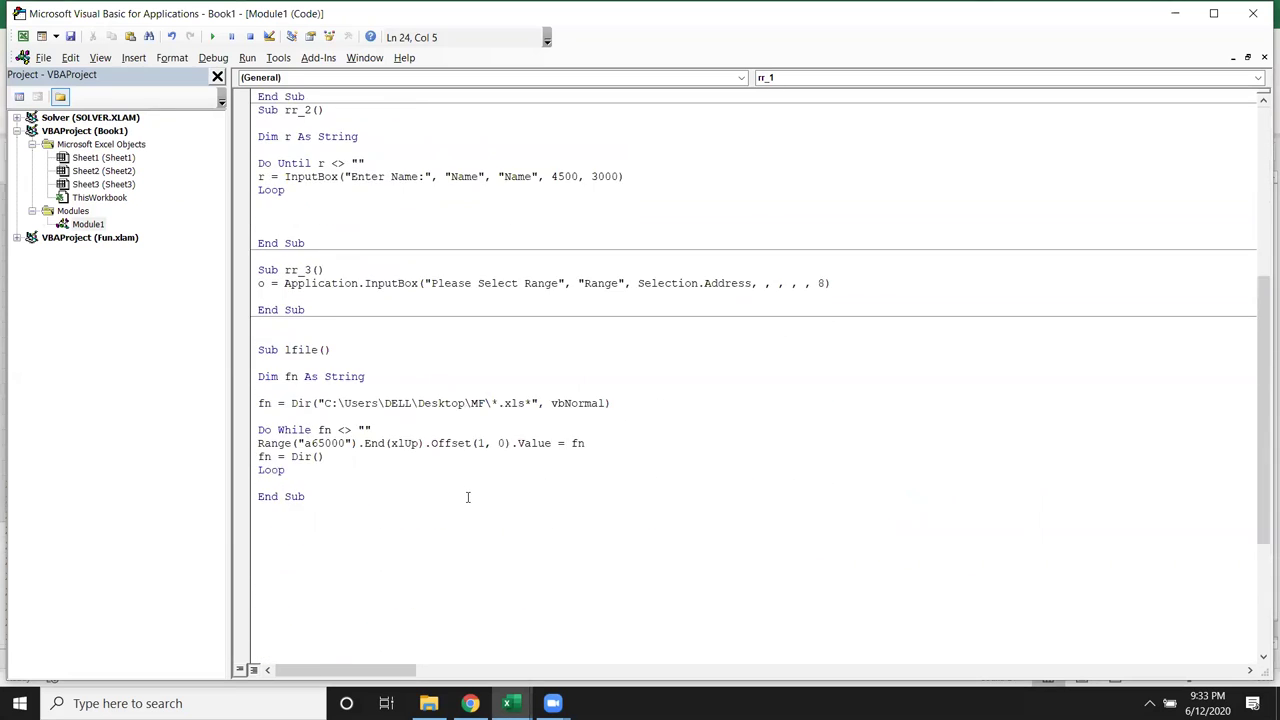
scroll(467, 494, down, 2)
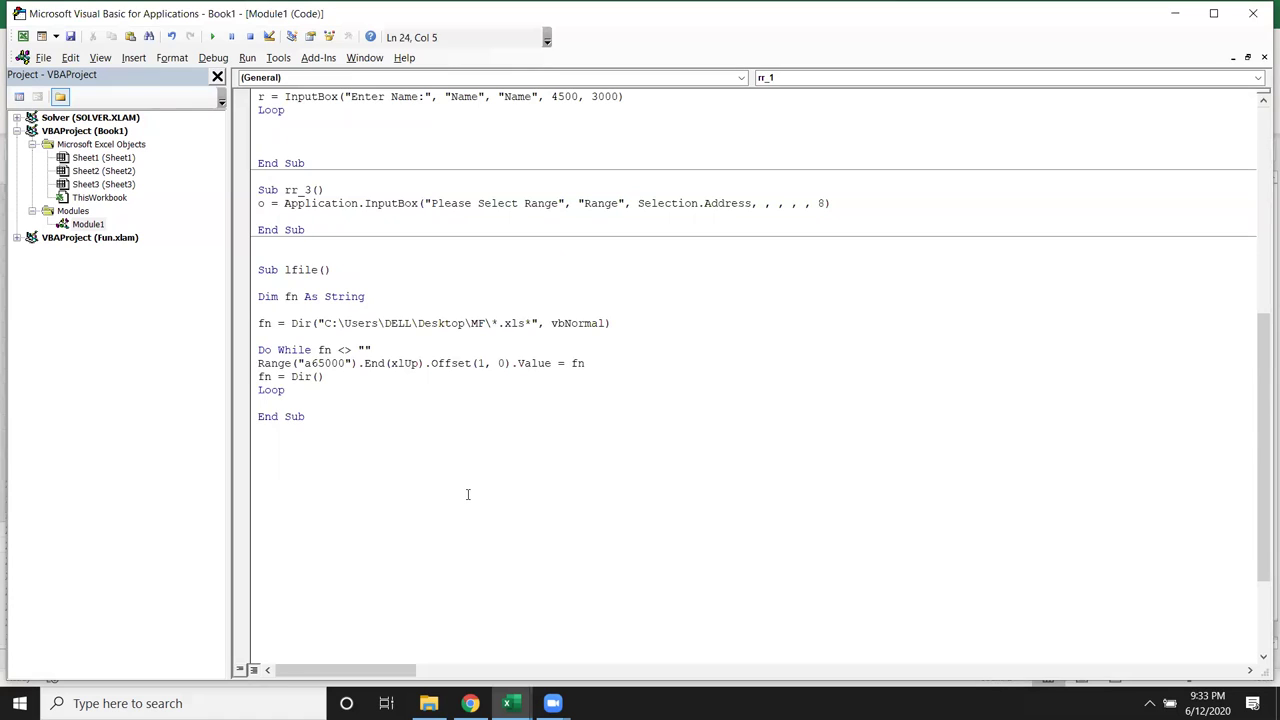
Create a new Sub mm() below lfile.
click(337, 480)
text(sub rr)
key(BackSpace)
key(BackSpace)
text(mm())
key(Return)
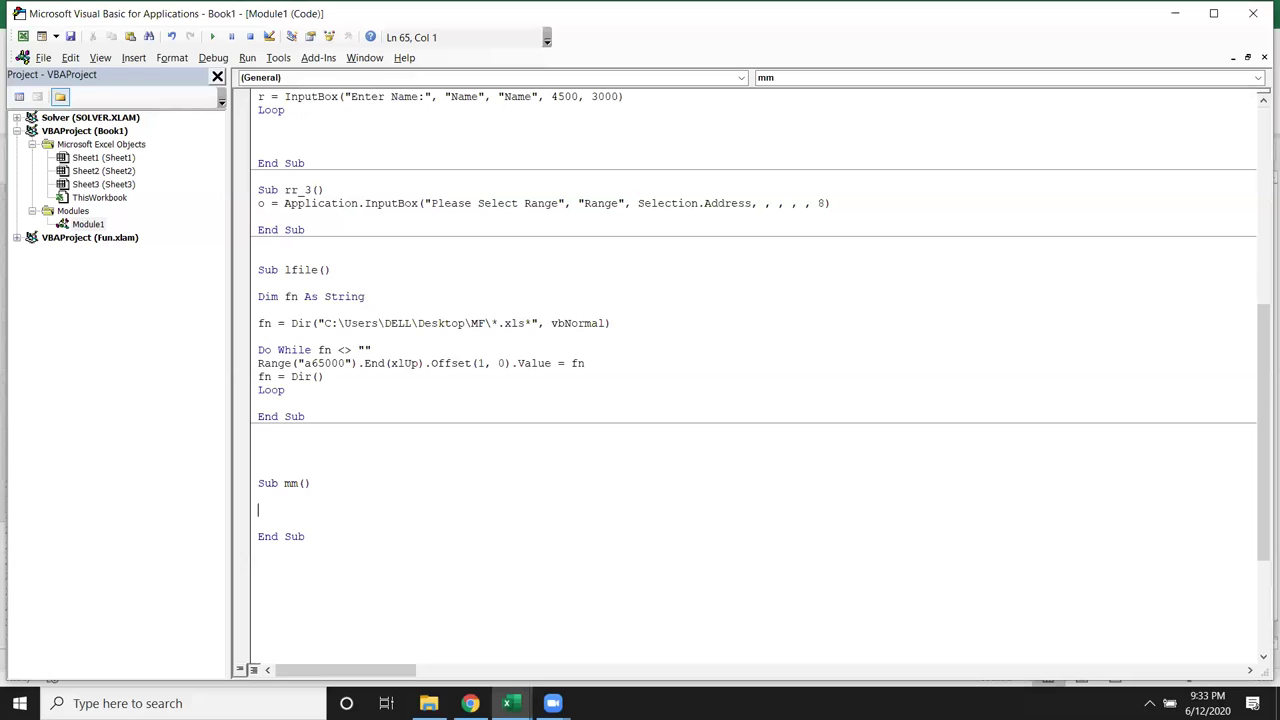
key(Up)
key(Down)
Add MsgBox "Hi" to mm and run the macro.
text(msgbox )
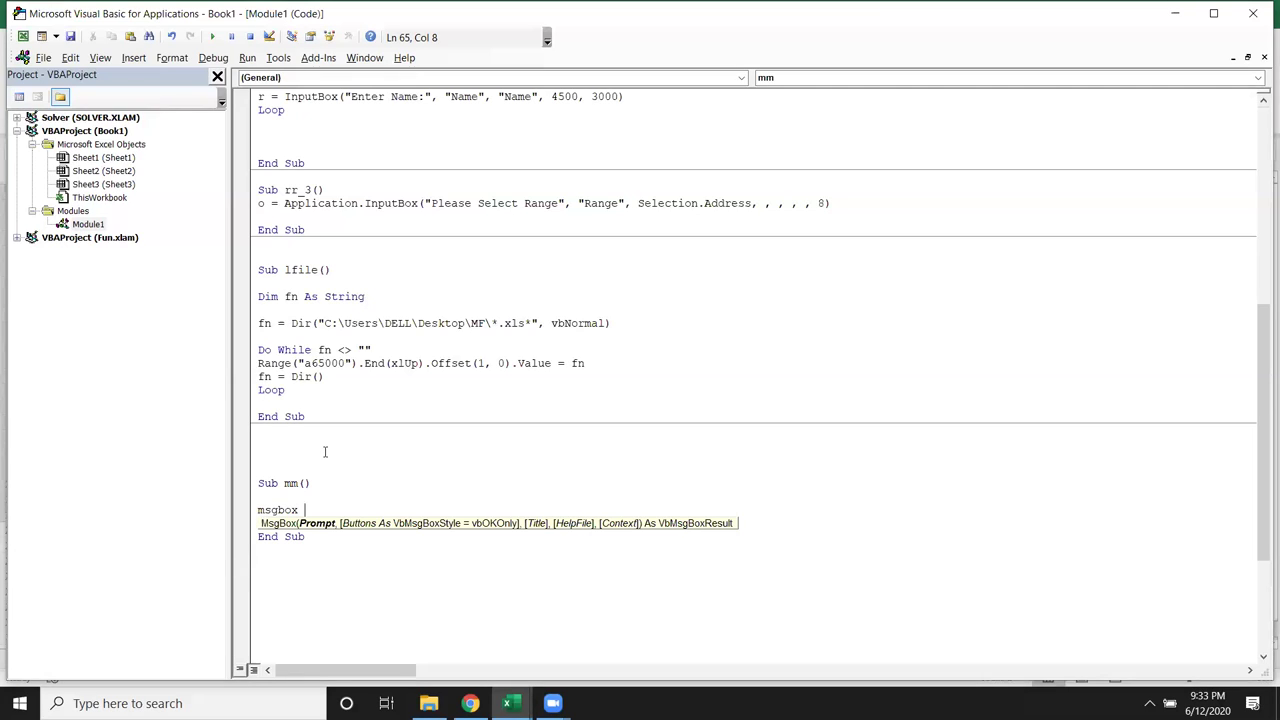
text("Hi)
text(")
text(,)
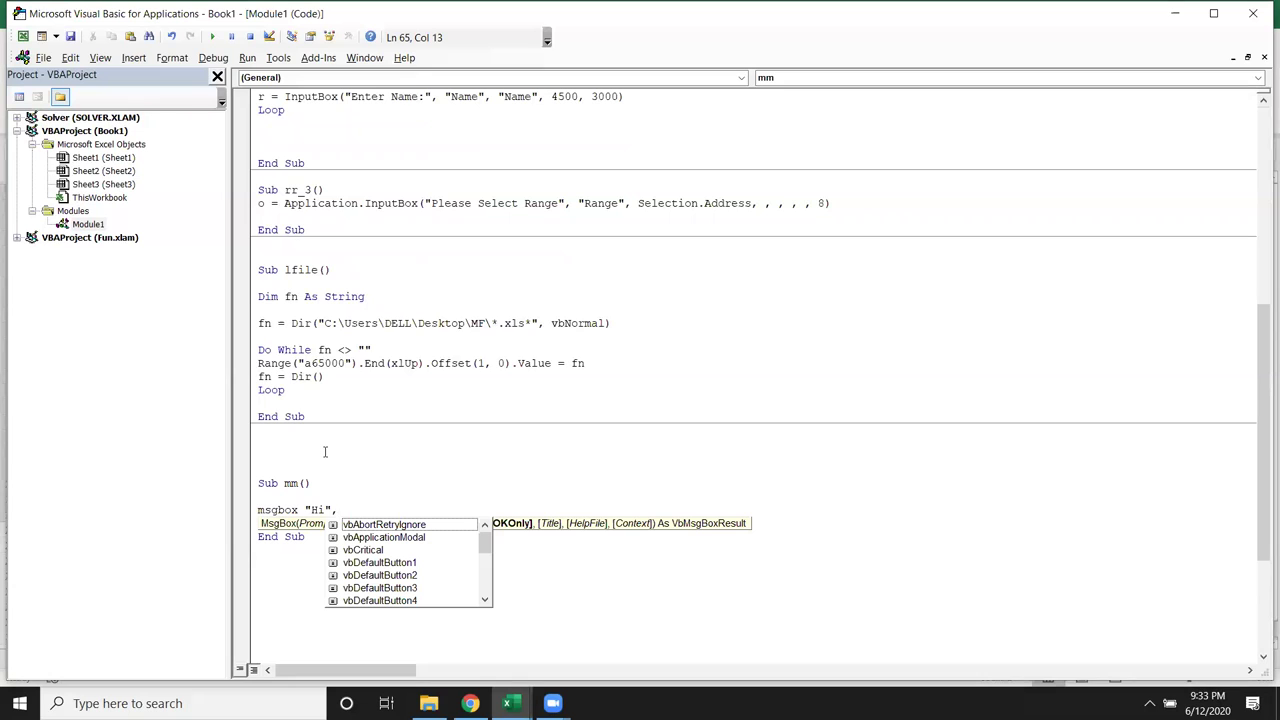
key(BackSpace)
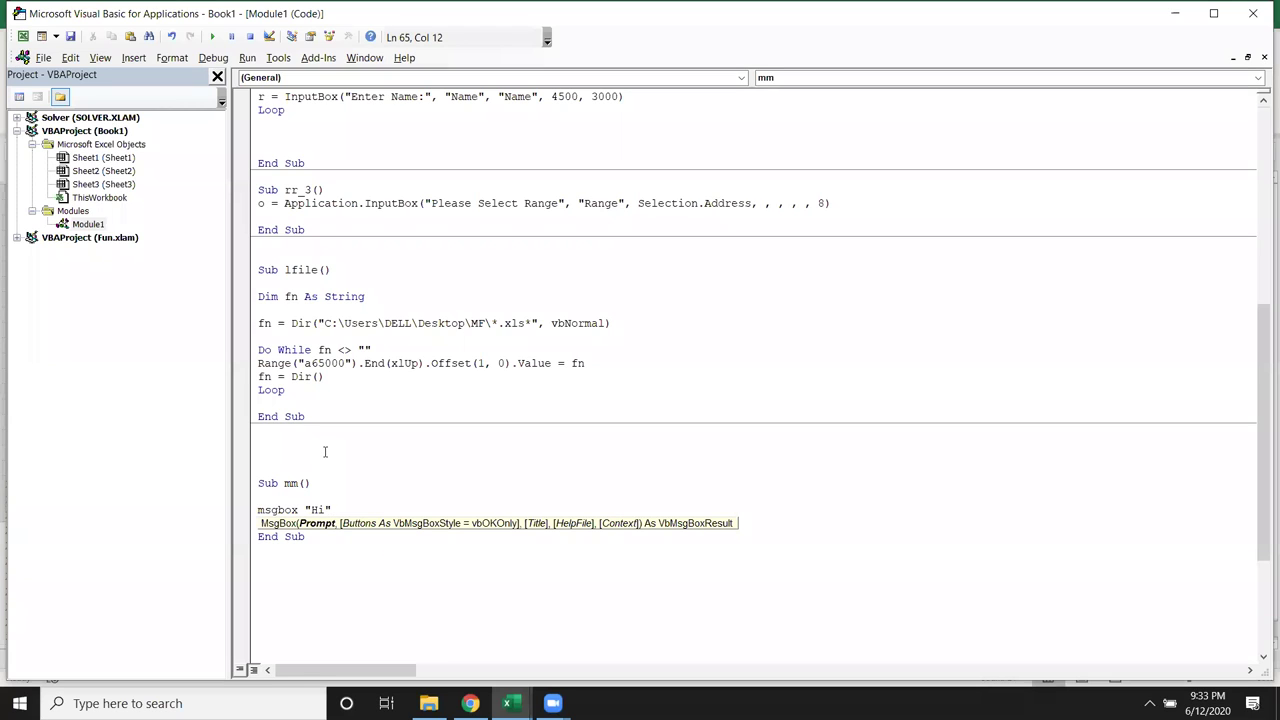
key(Return)
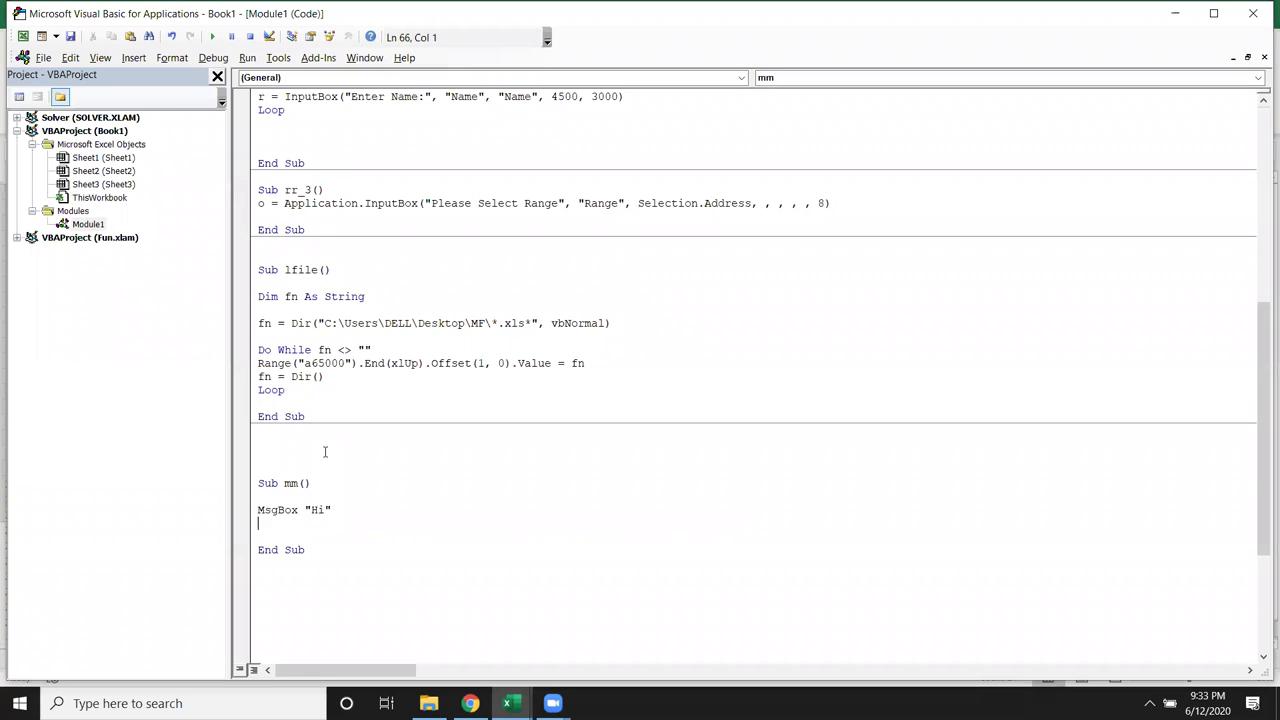
click(212, 38)
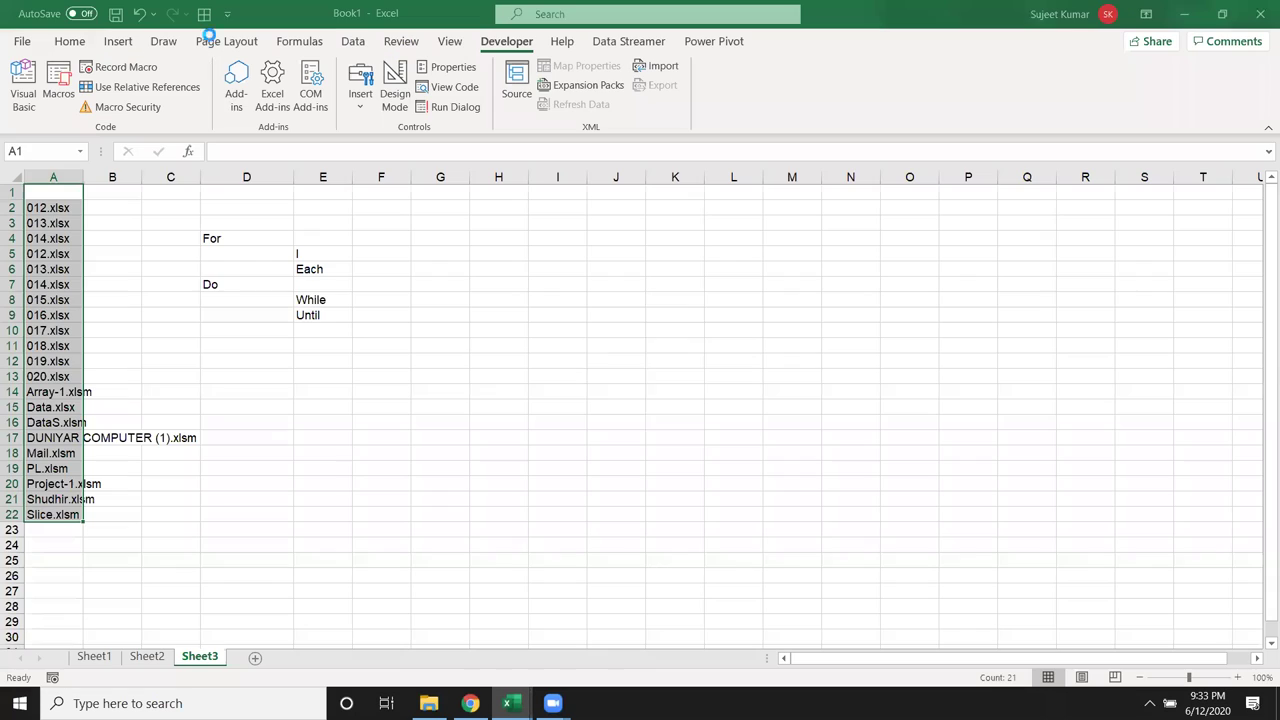
Extend the MsgBox to "Hi" & vbNewLine & "Bellow are your Deatils".
click(636, 409)
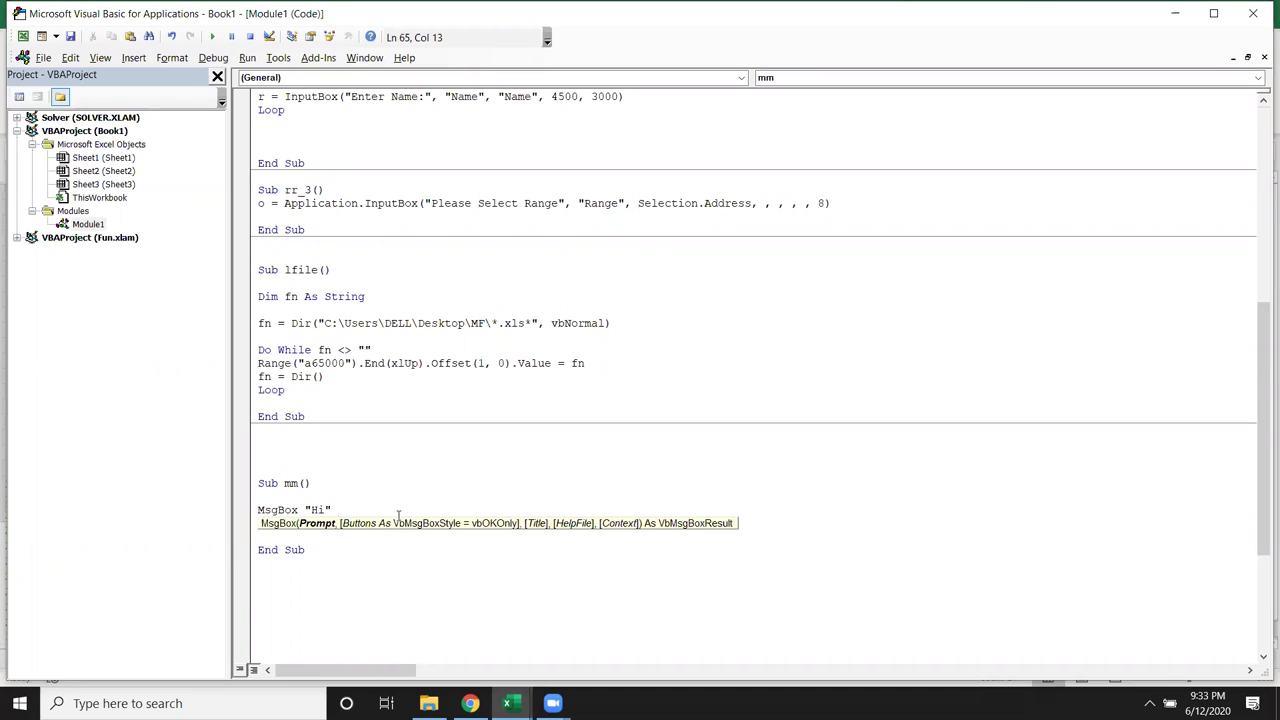
text(& )
text(vbnew)
text(line)
text(&)
text( "Bellow are your Deatils)
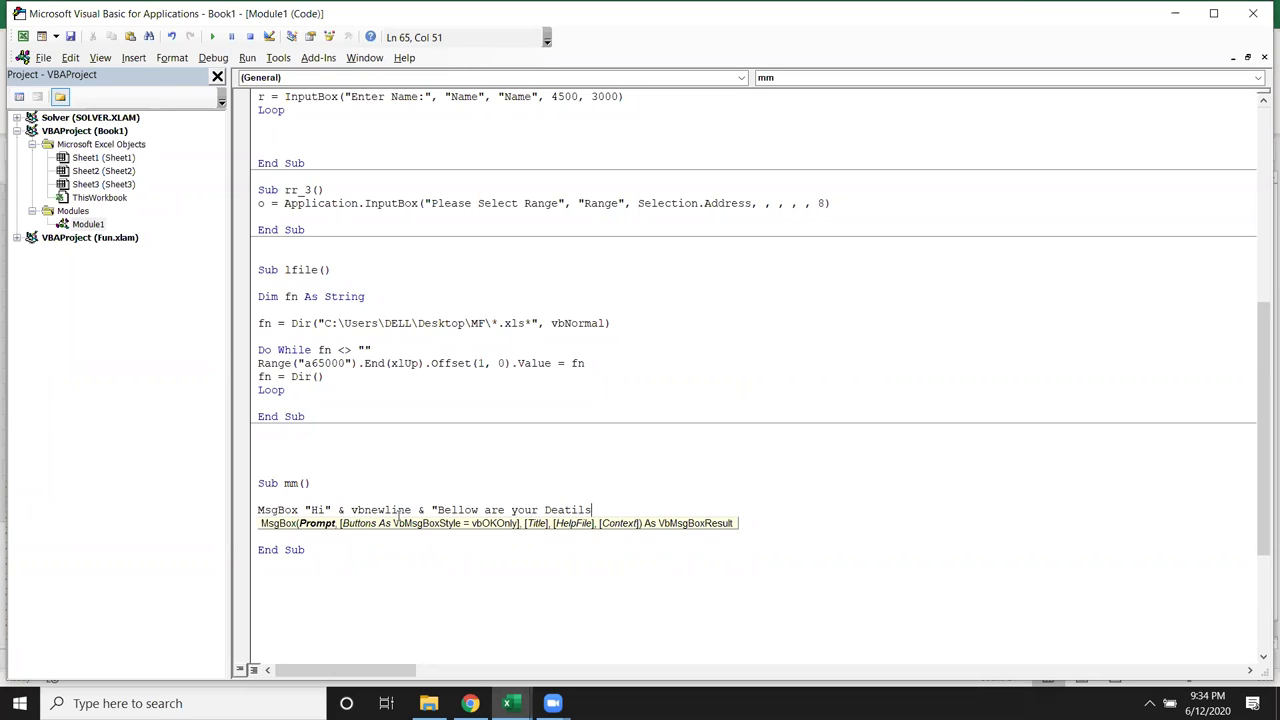
text(")
key(Return)
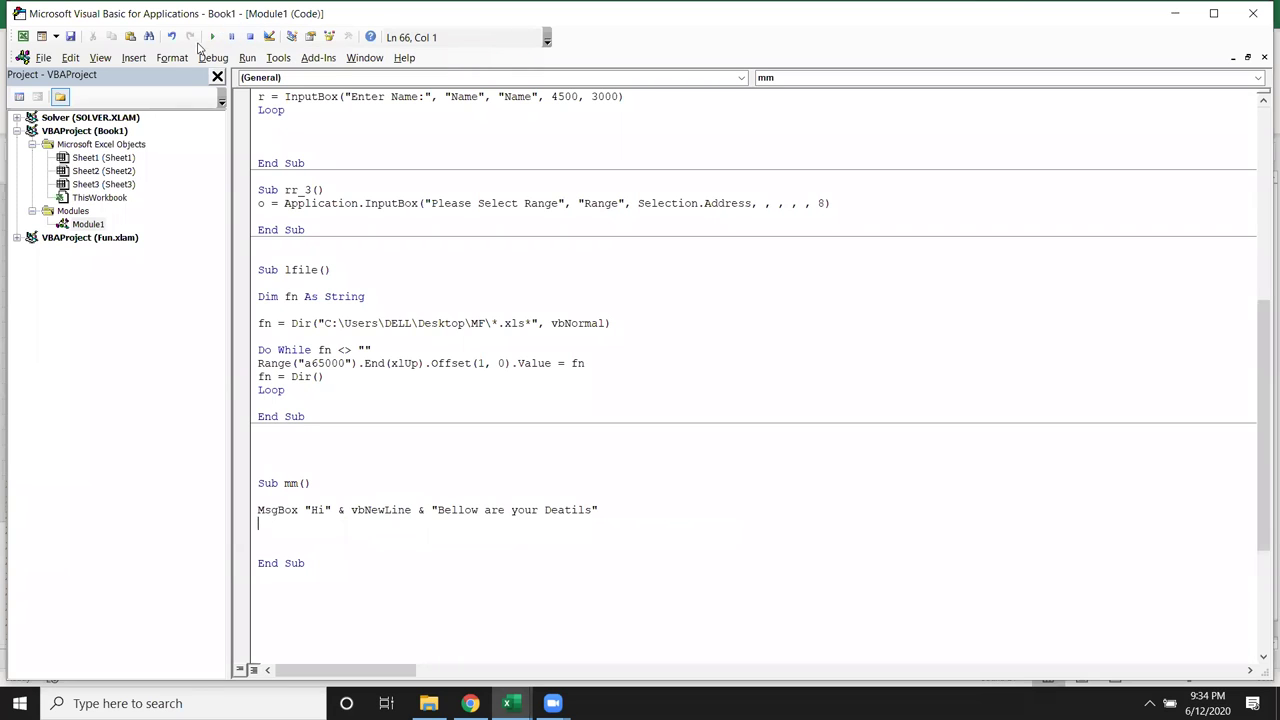
Run mm, close the two-line greeting and switch back to Excel.
click(211, 37)
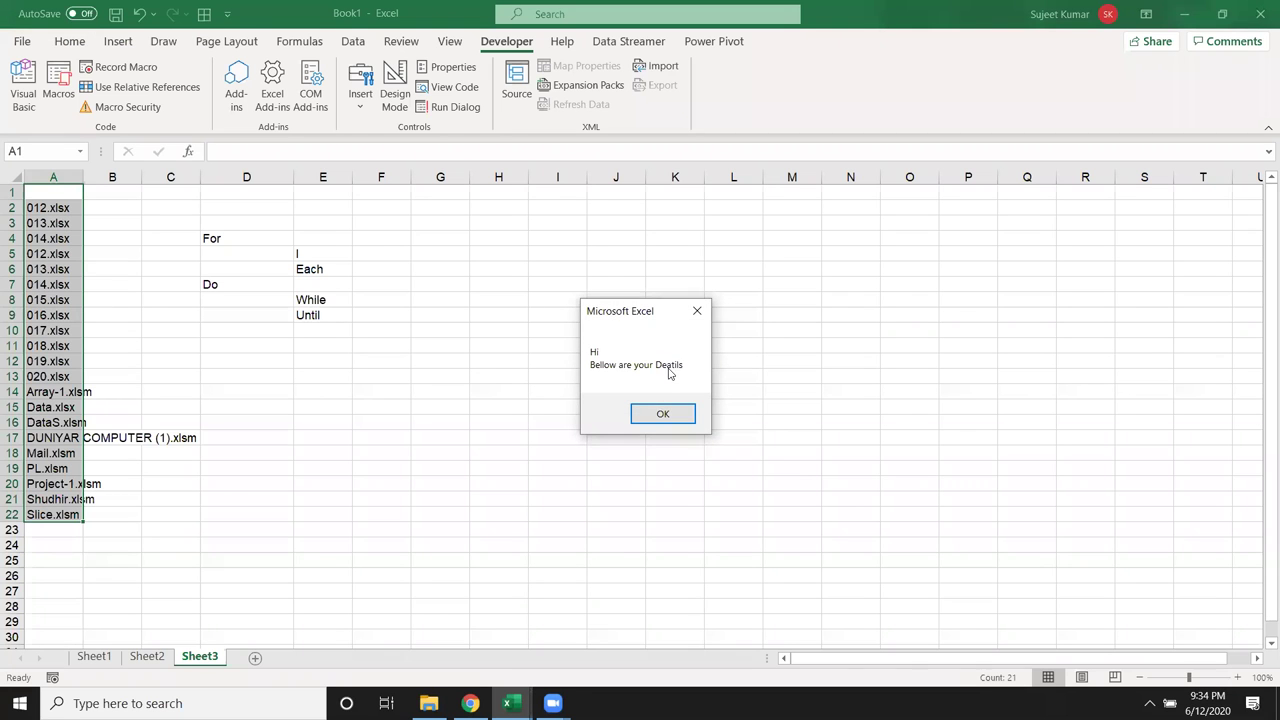
click(664, 416)
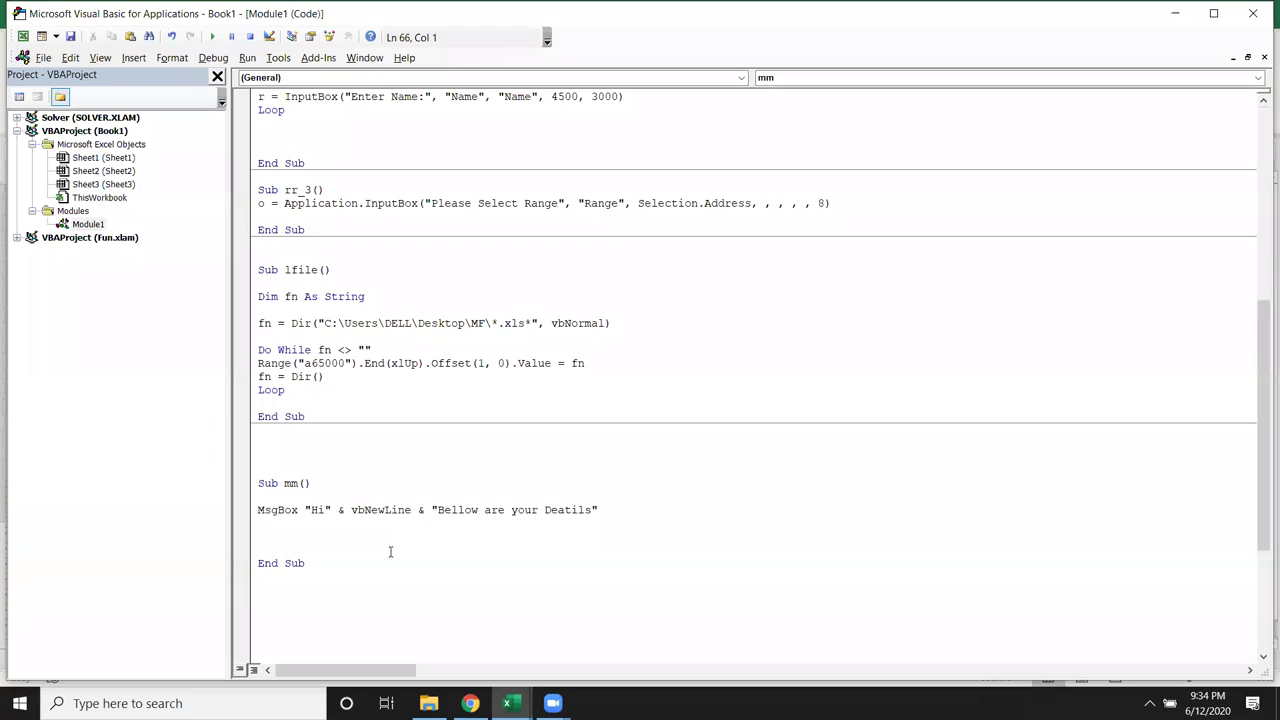
key(alt+F11)
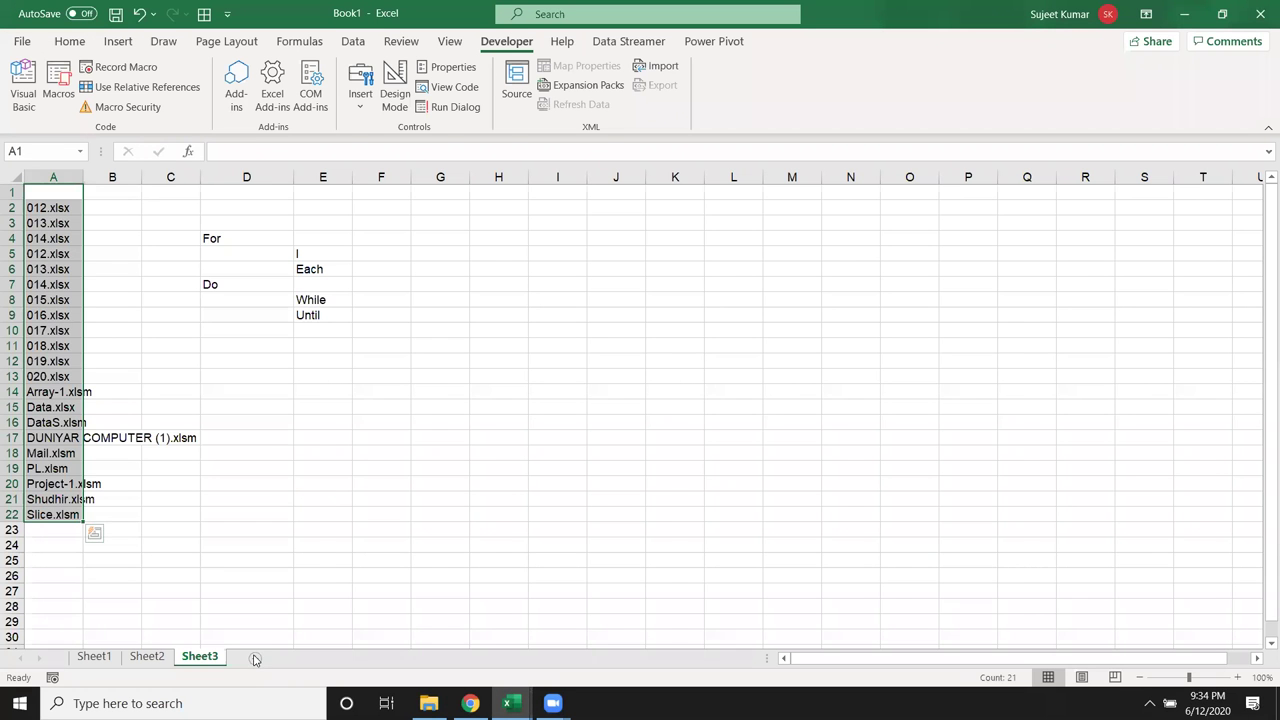
Add a new sheet with headers Name, City and Marks in A1:C1.
click(254, 657)
text(Name)
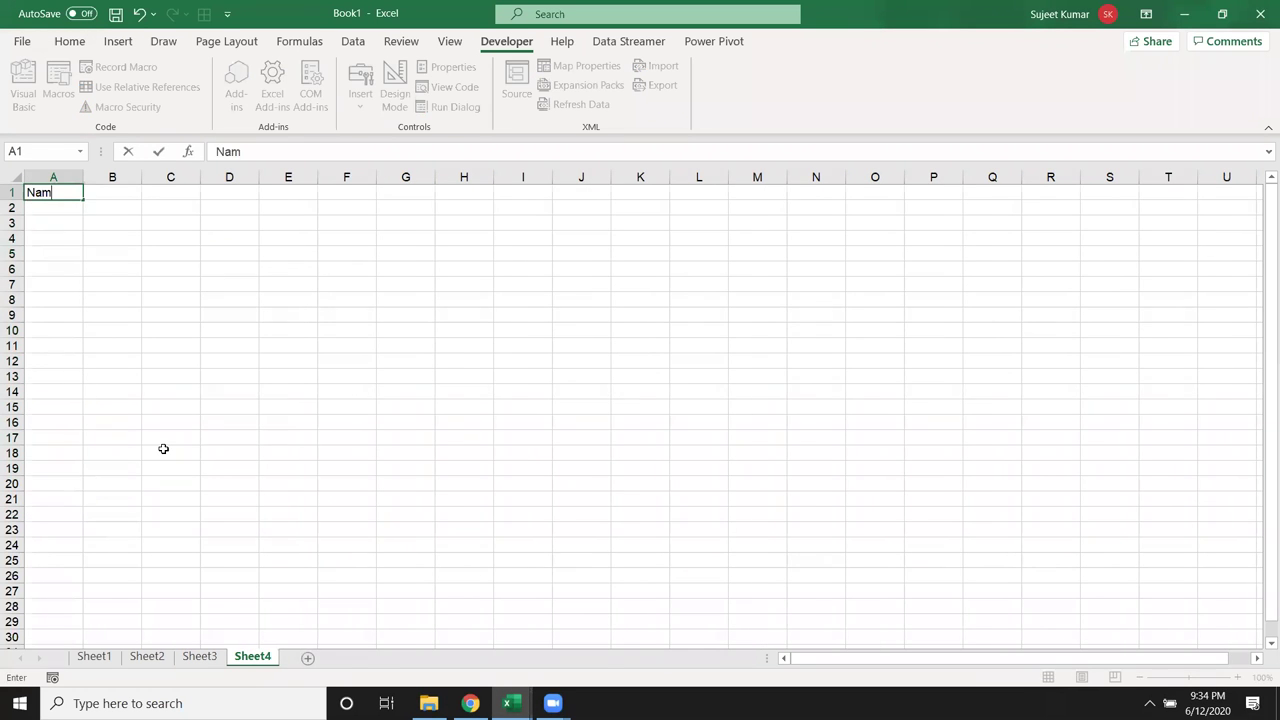
key(Tab)
text(Ci)
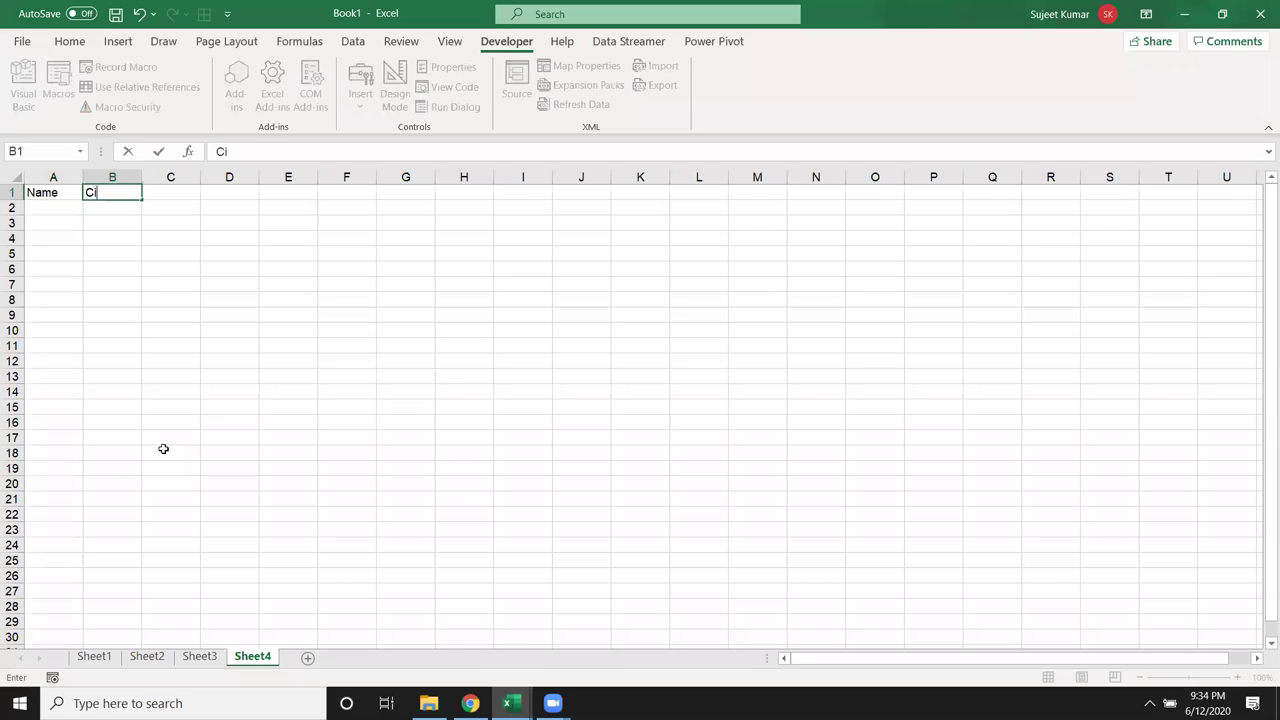
text(ty)
key(Tab)
text(Marks)
key(Return)
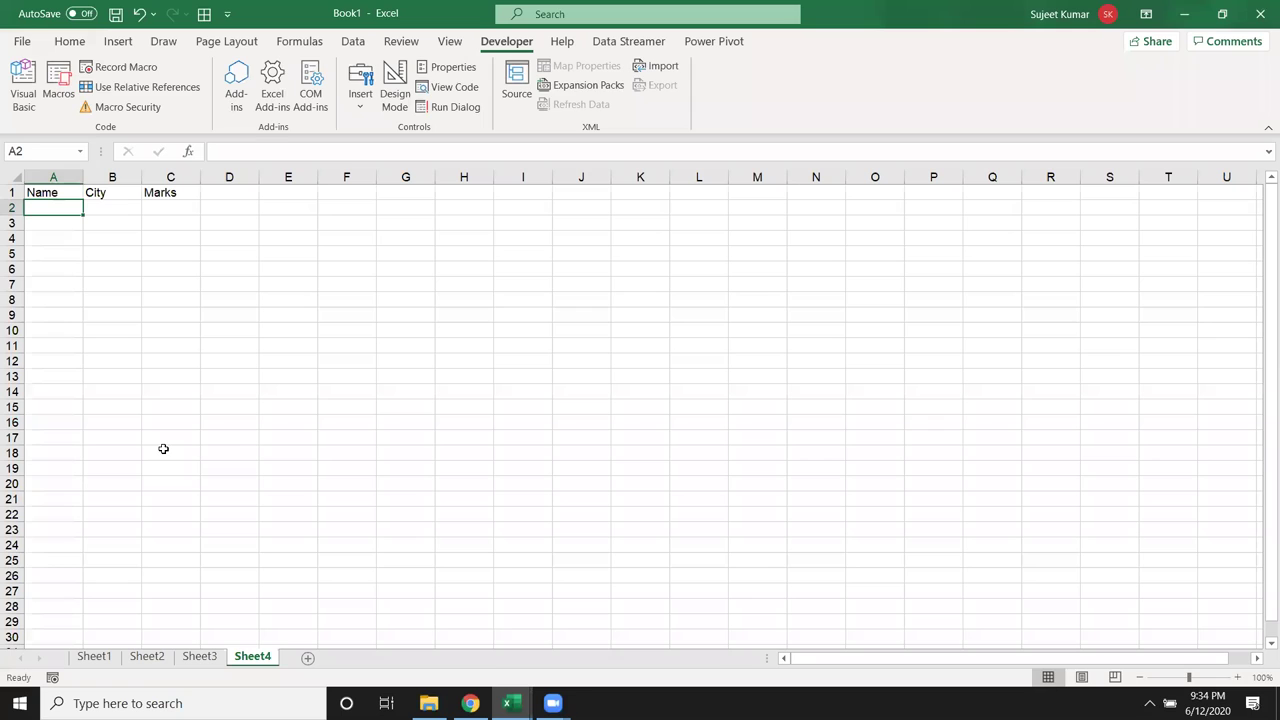
Enter a student's name, Pune and 652 as the first record in row 2.
text(Puja)
key(Tab)
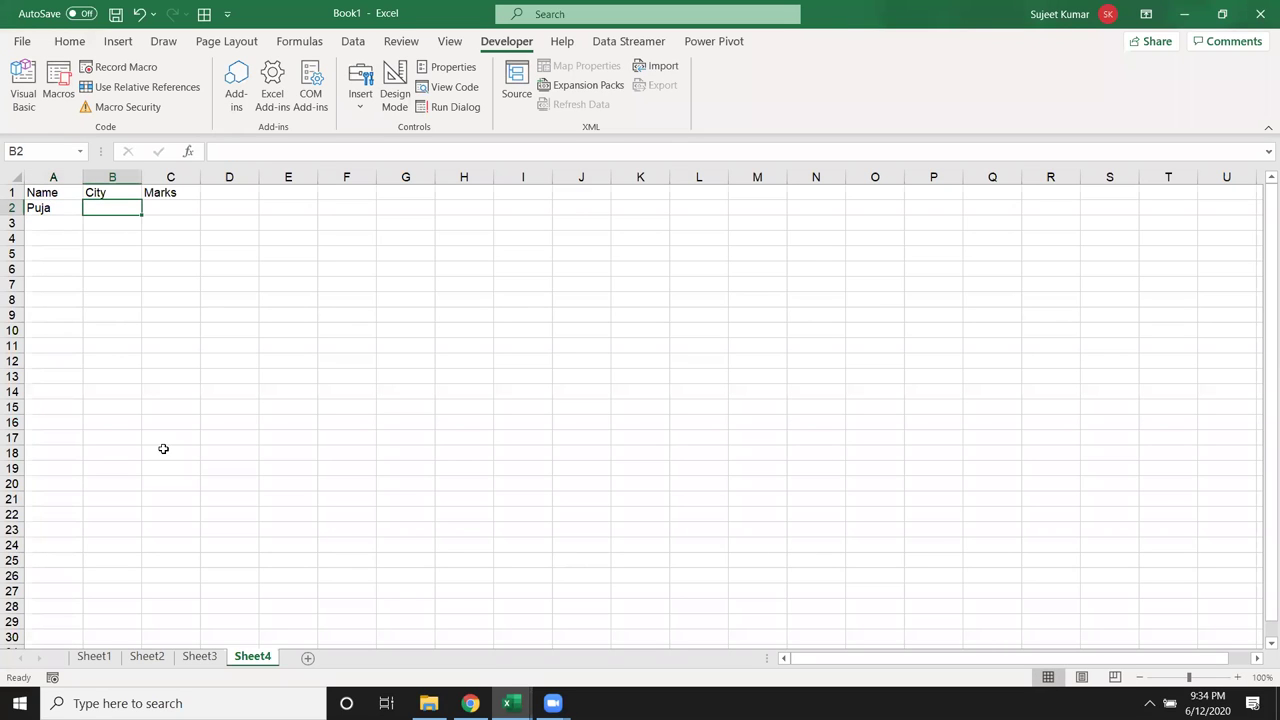
text(Pune)
key(Tab)
text(652)
key(Return)
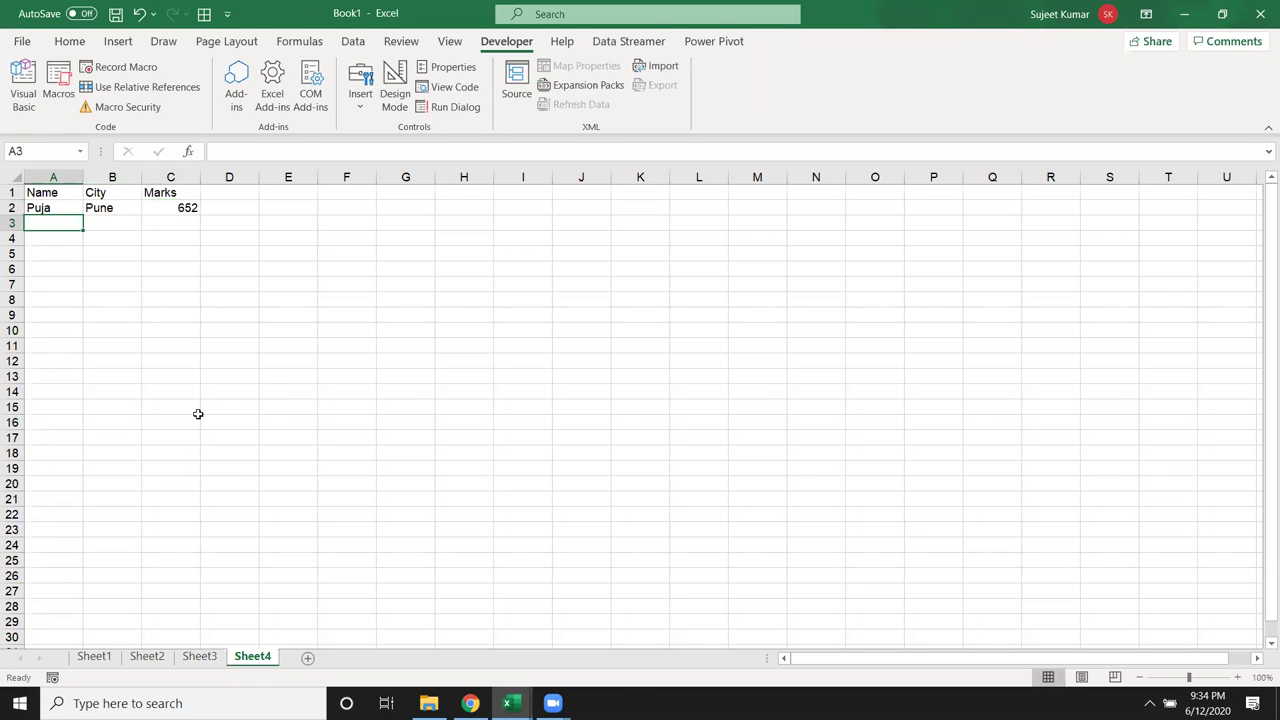
key(alt+F11)
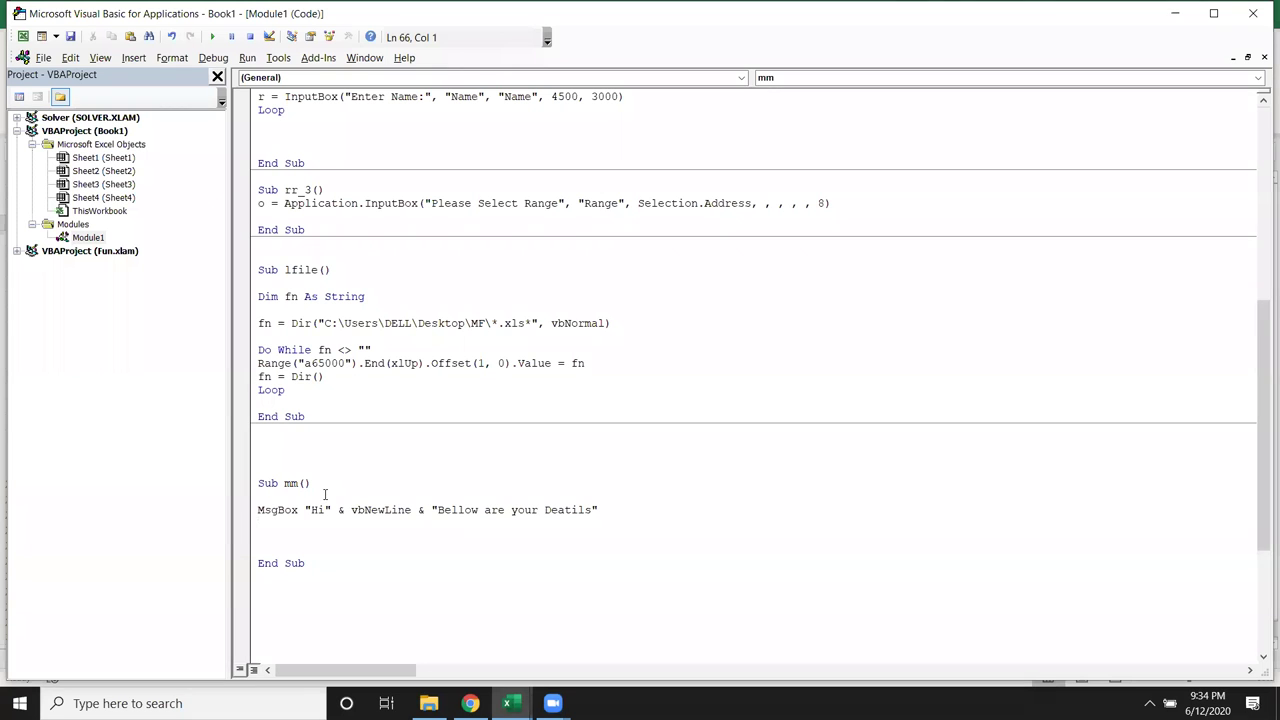
Wrap space above the MsgBox in an outer loop For i = 1 To 2 … Next i.
key(Up)
key(Up)
key(Return)
key(Return)
key(Return)
key(Return)
key(Up)
key(Up)
key(Up)
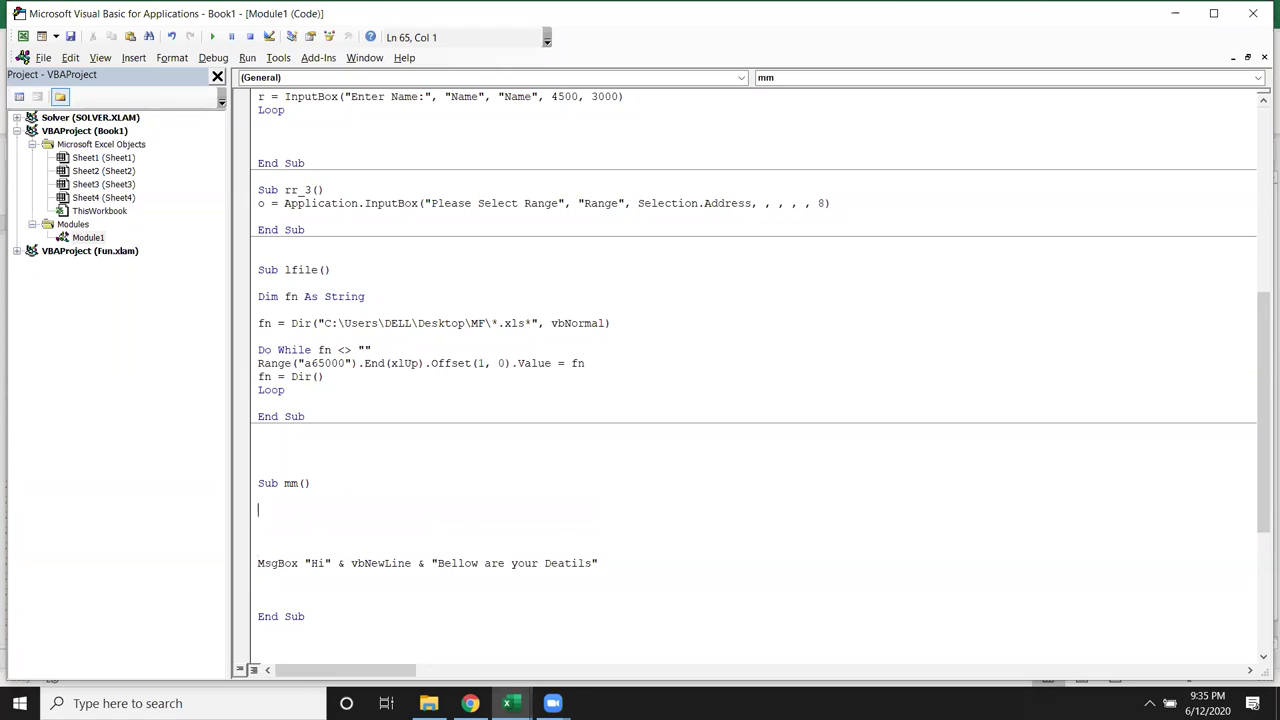
text(for)
text( i )
text(= 1 to )
text(2)
key(Return)
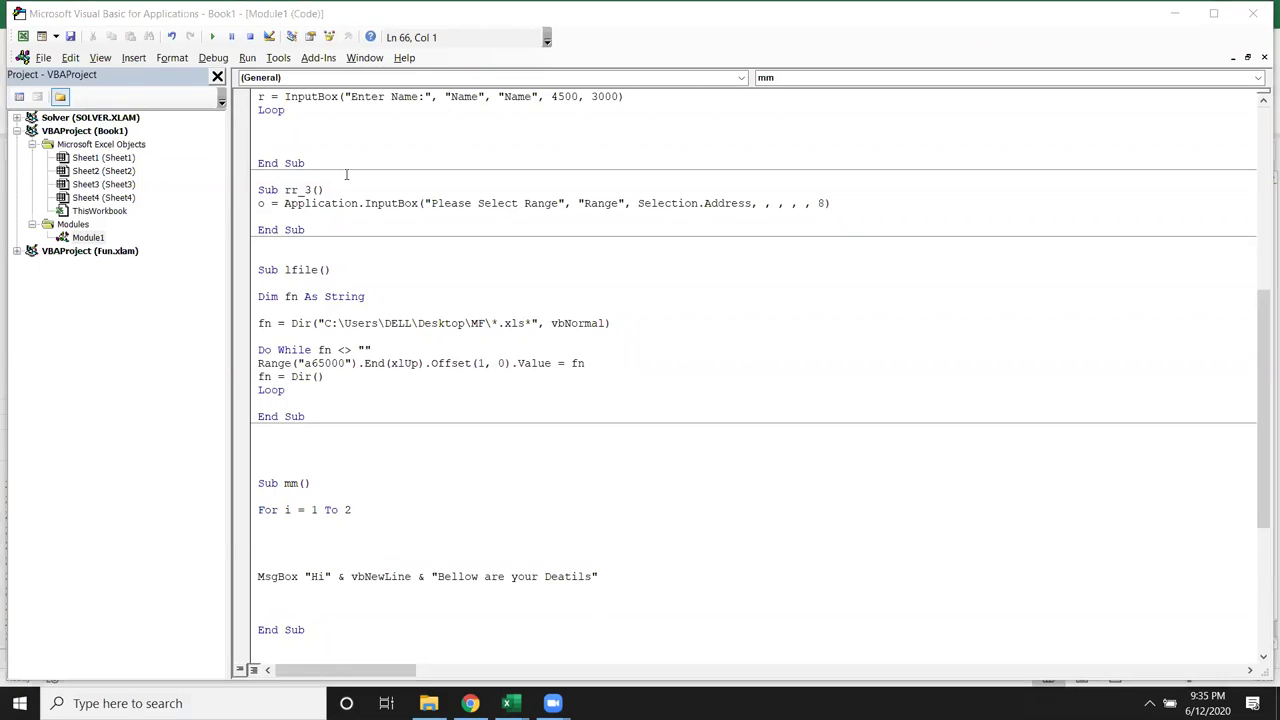
key(Down)
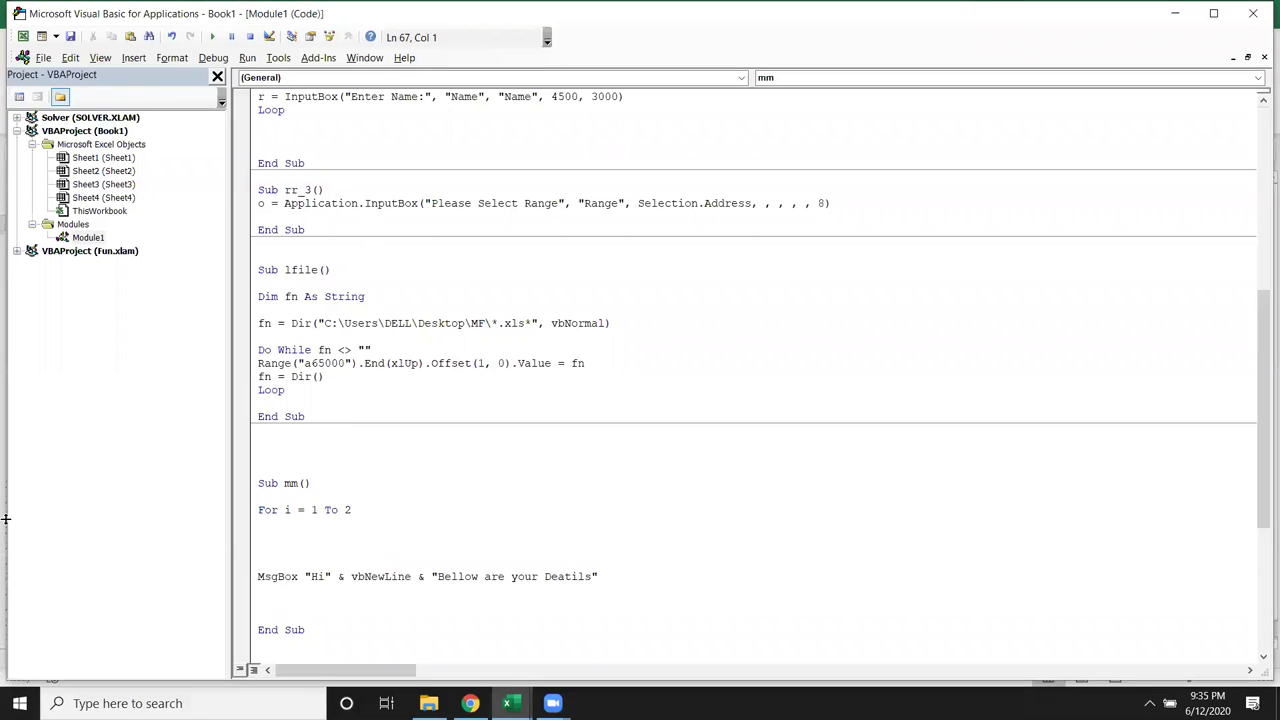
text(next i)
Add an indented inner loop For j = 1 To 3 … Next j.
key(Up)
key(Return)
key(Up)
key(Tab)
text(for )
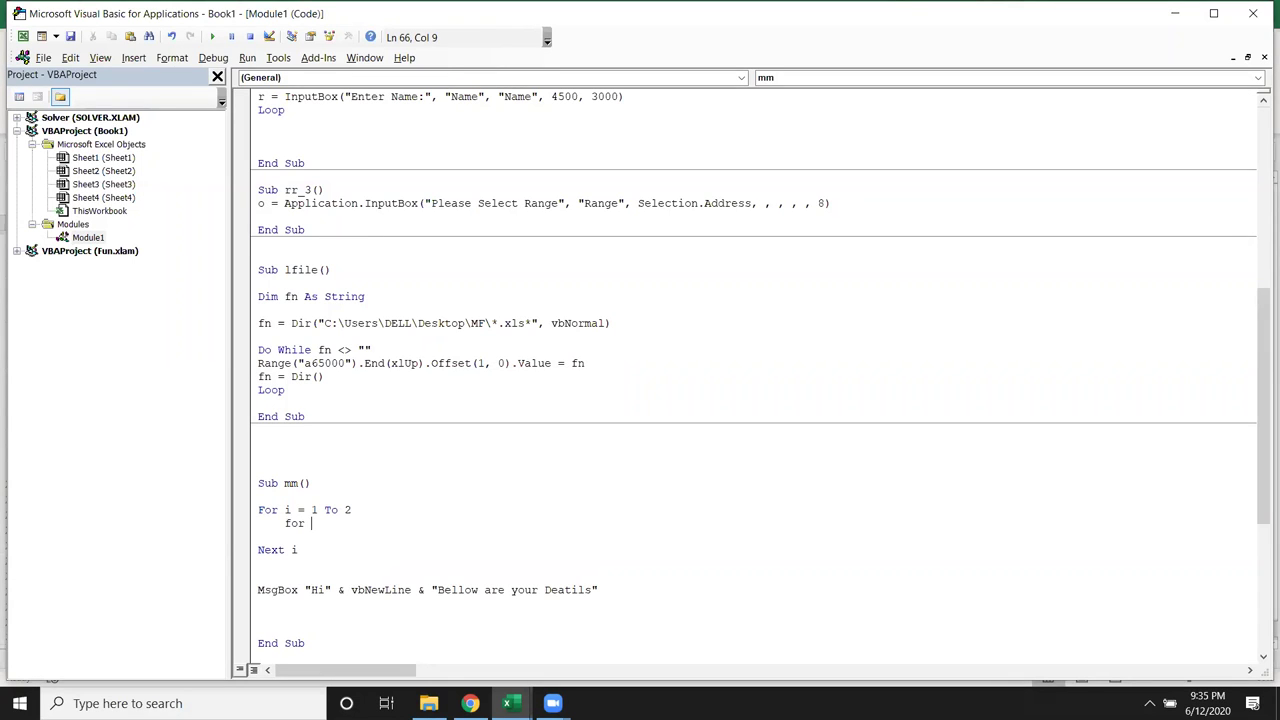
text(j=)
text(1 To)
key(alt+F11)
key(alt+F11)
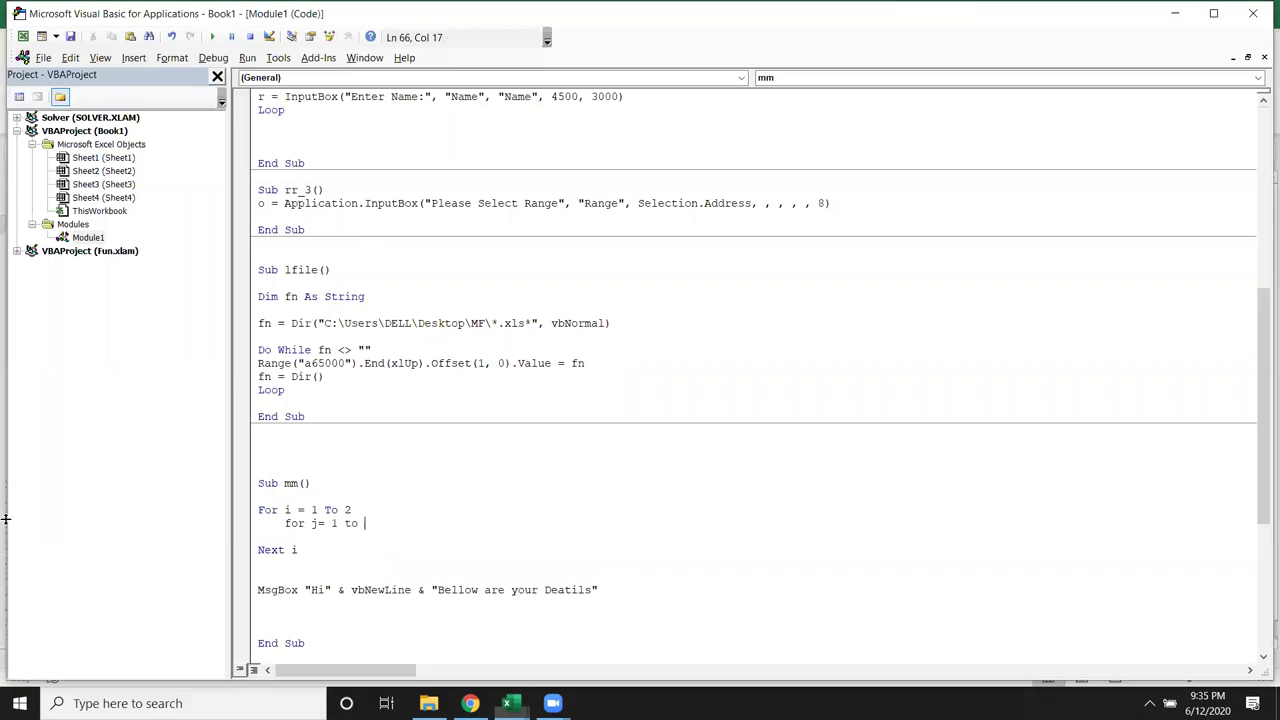
text(3)
key(Return)
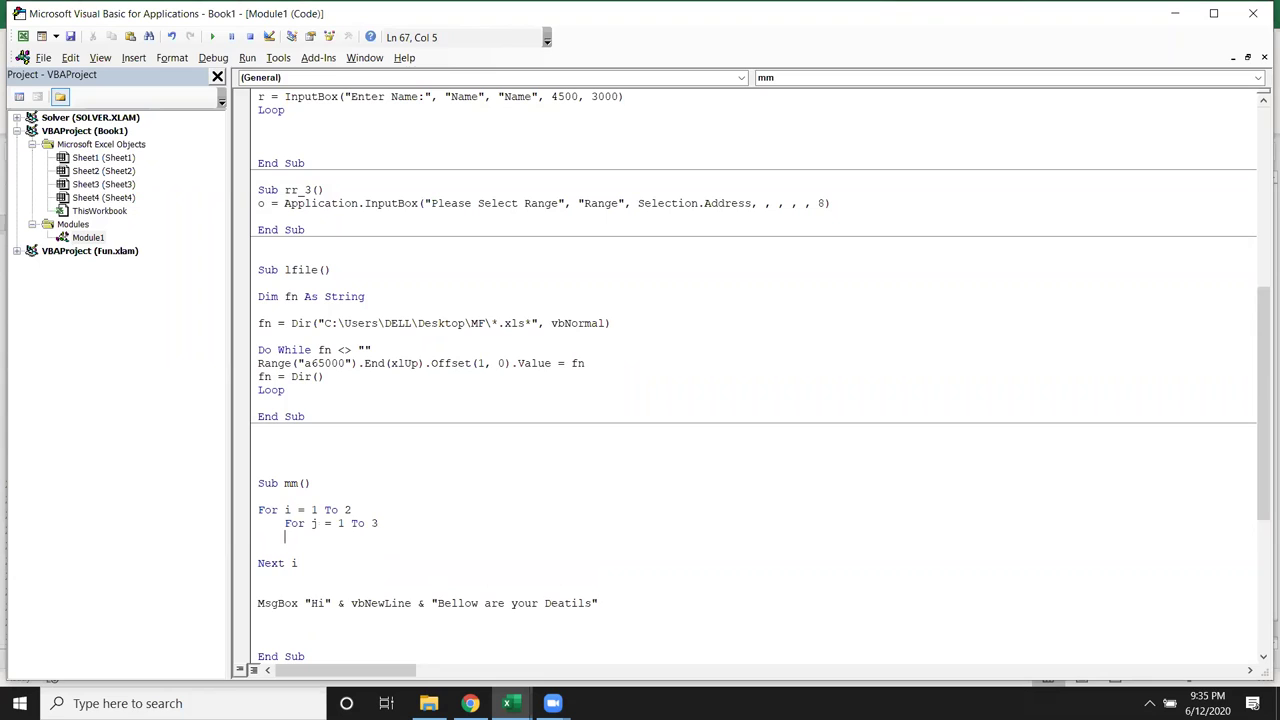
key(Return)
text(next j)
key(Return)
Start the inner-loop statement d = d & vb… to collect cell values.
key(Up)
key(Up)
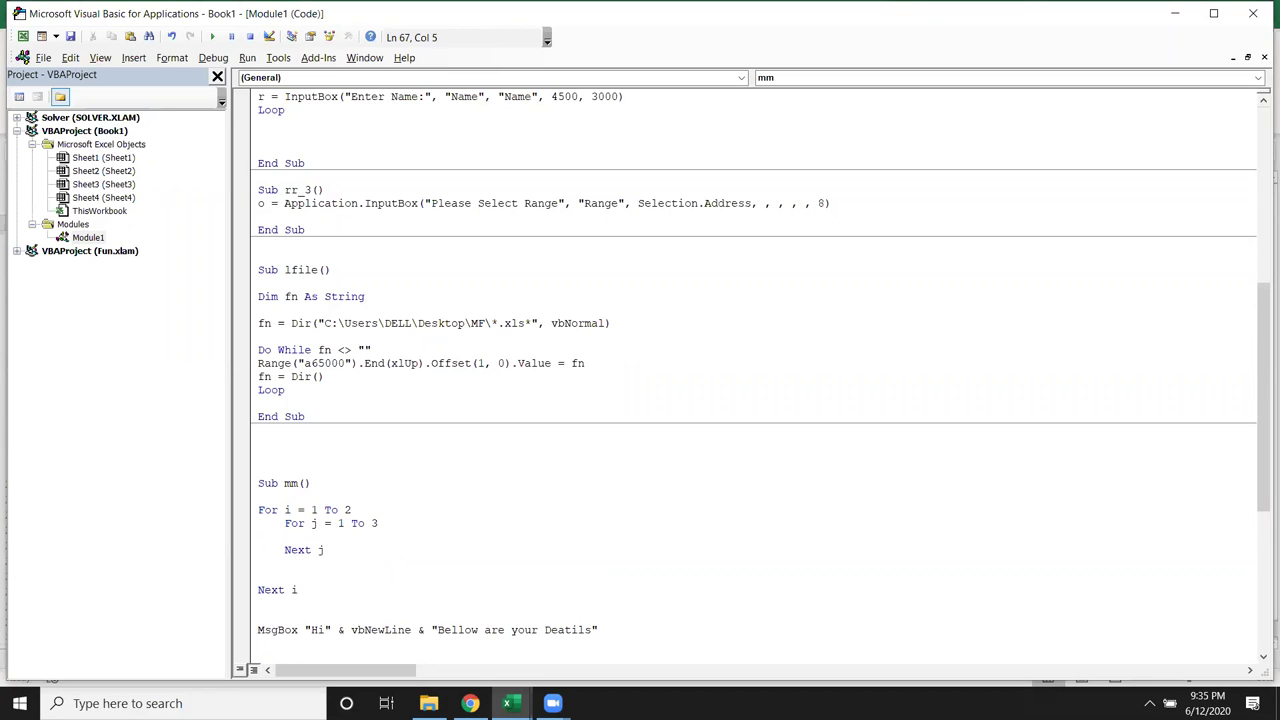
text(d= )
text(d )
text(& )
text(vbnew)
key(BackSpace)
key(BackSpace)
key(BackSpace)
Complete d = d & vbTab & Cells(i, j).Value and add d = d & vbNewLine after Next j.
text(tab & cells)
text((i,j).value)
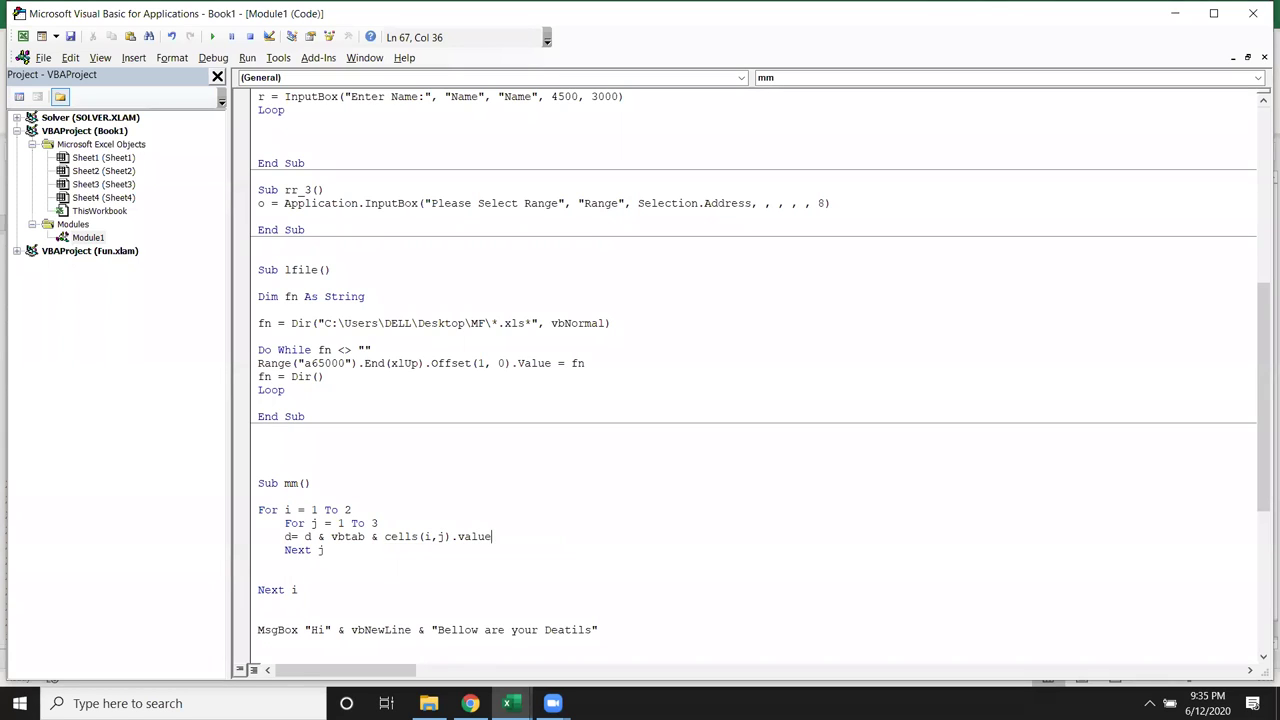
key(Down)
key(Down)
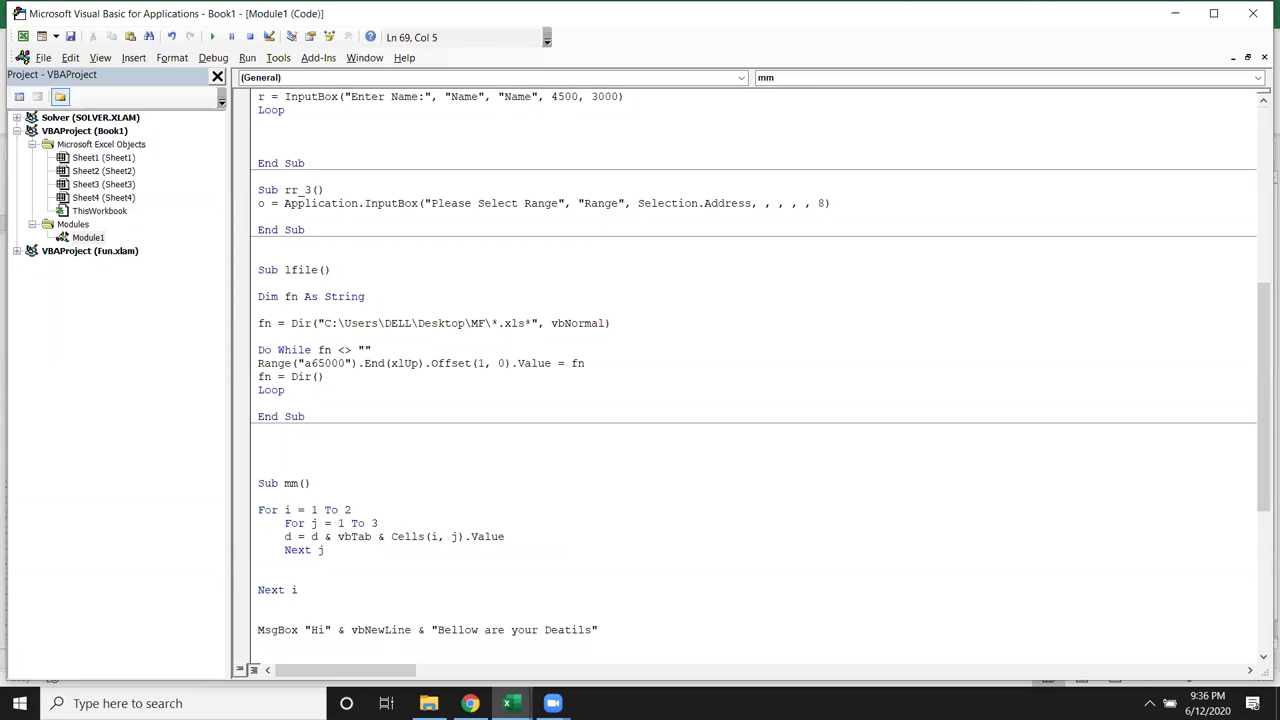
text(dp)
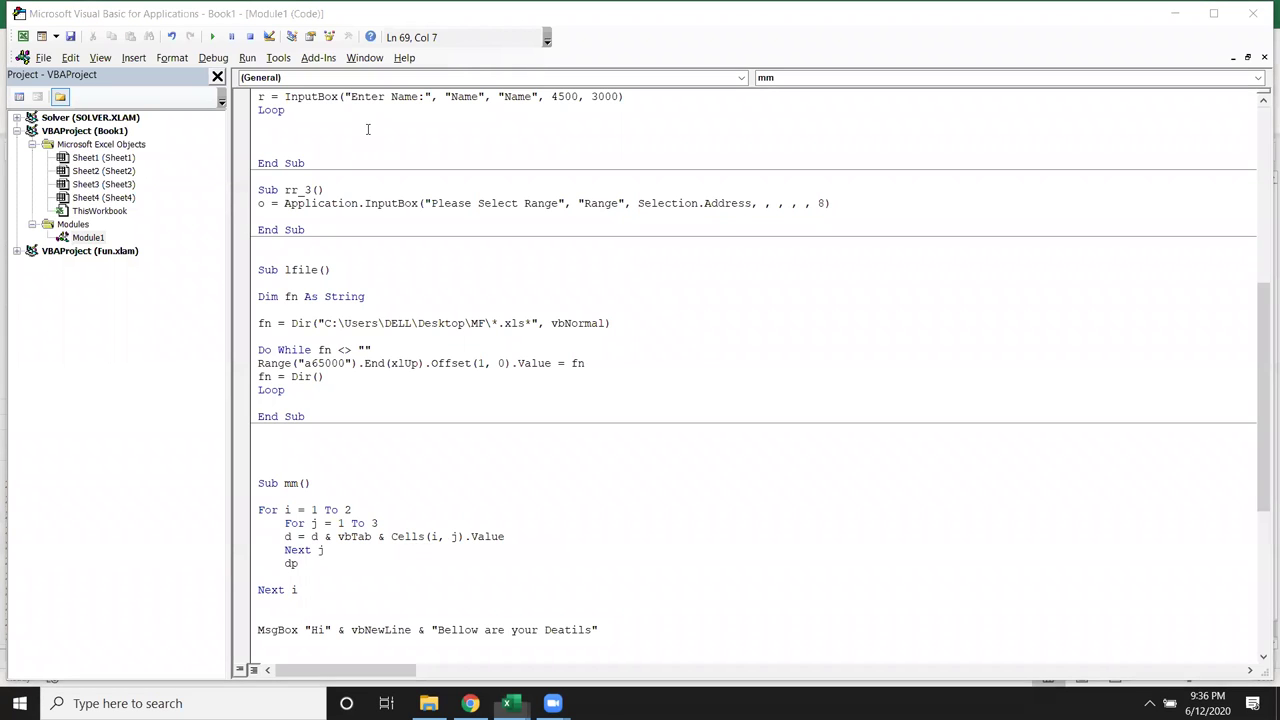
click(322, 569)
key(BackSpace)
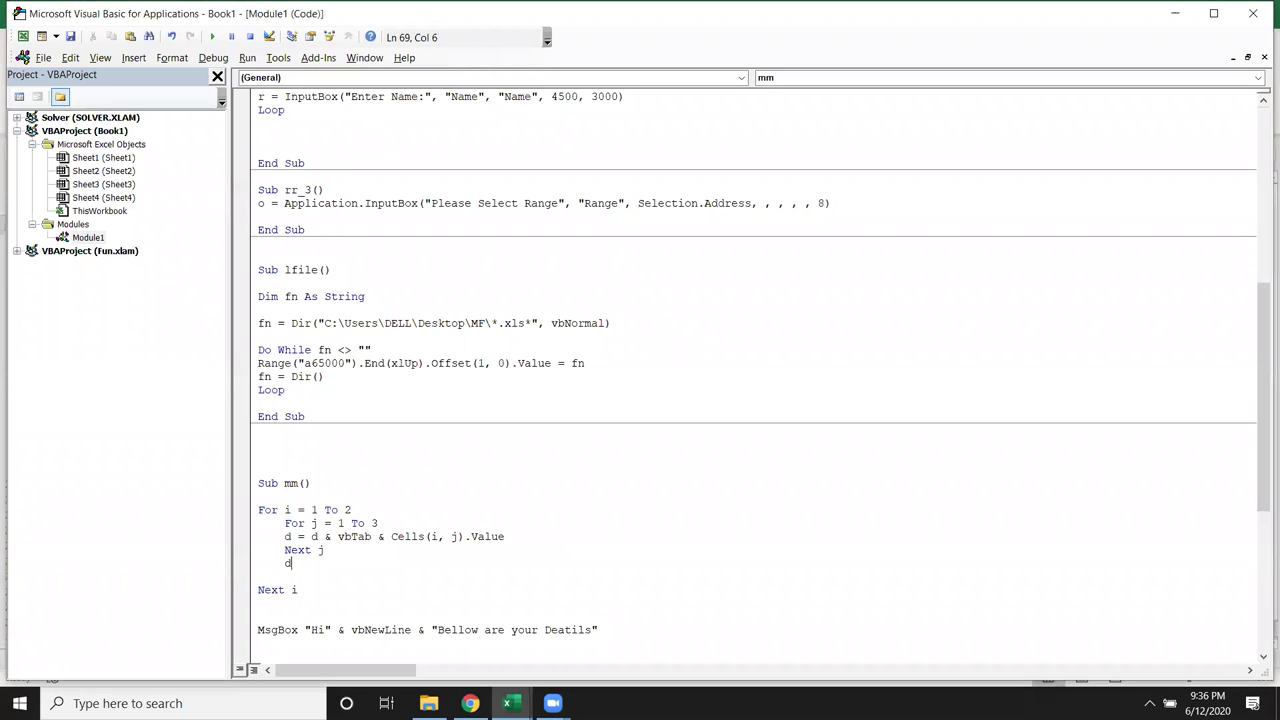
text(=d)
text( & vbnewline)
key(Down)
key(Down)
Append & vbNewLine & d to the MsgBox line and run mm.
click(625, 630)
text(& )
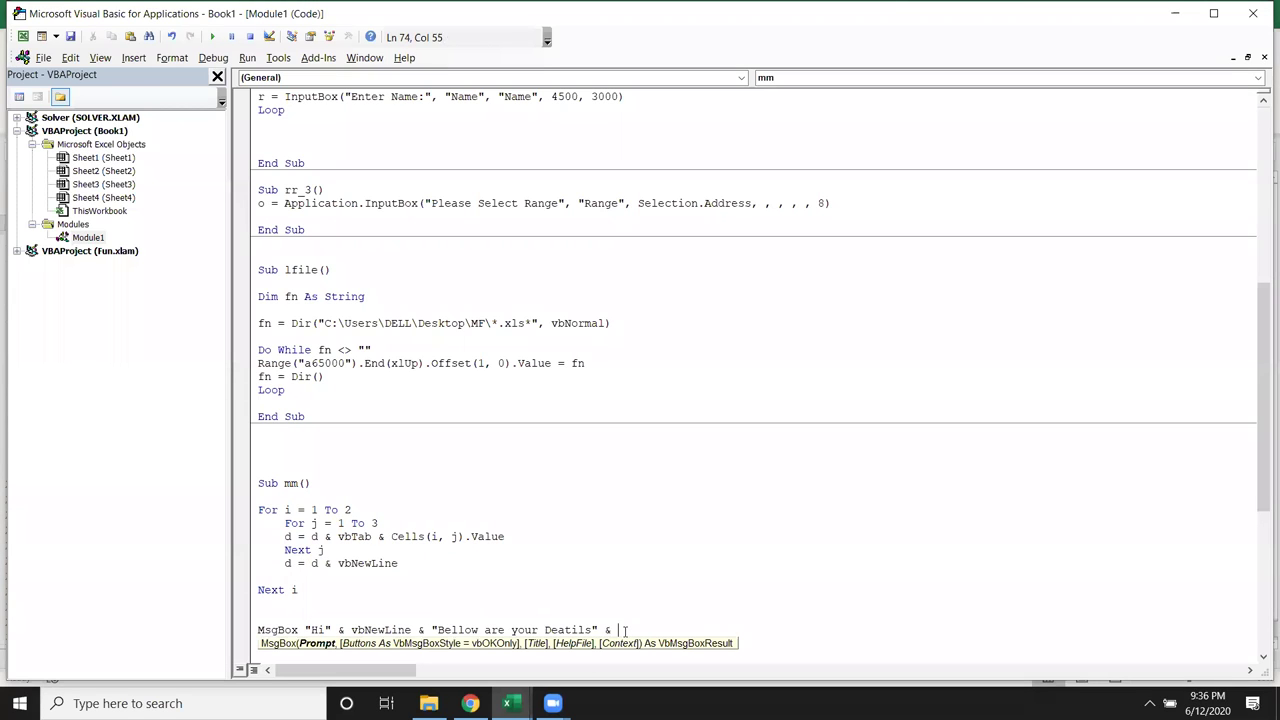
text(vbnewline & d)
click(632, 594)
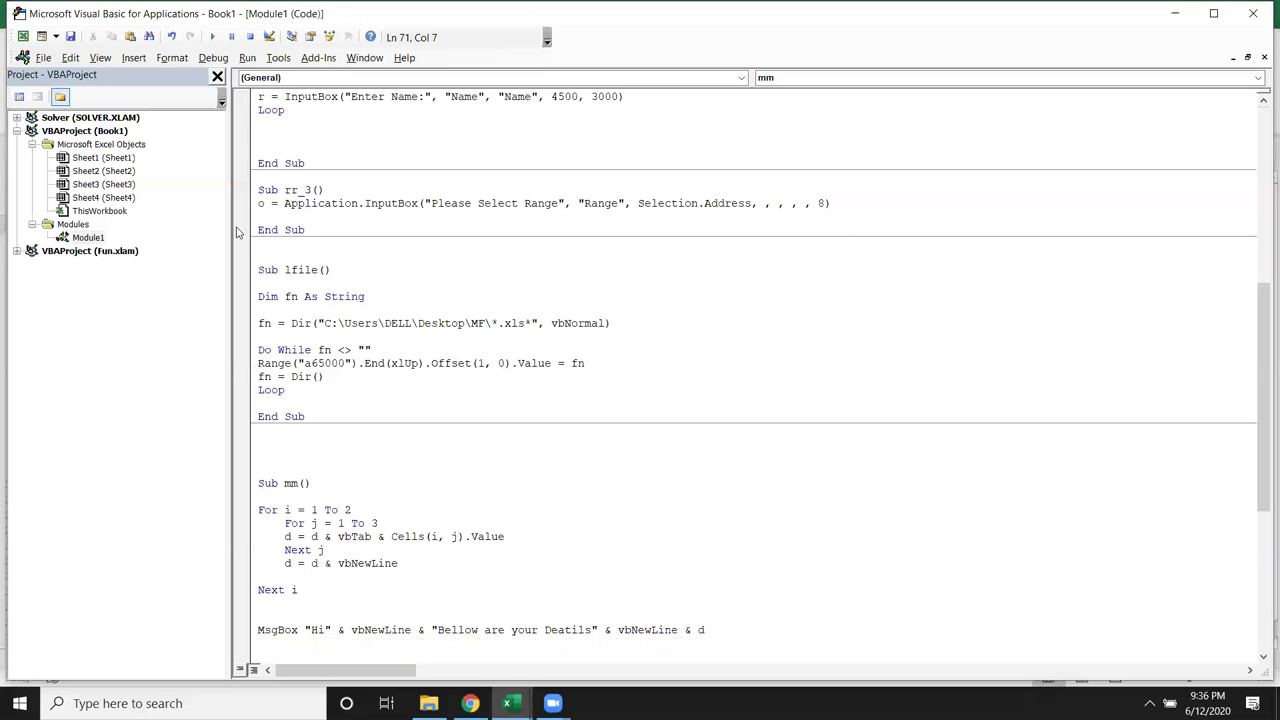
click(213, 38)
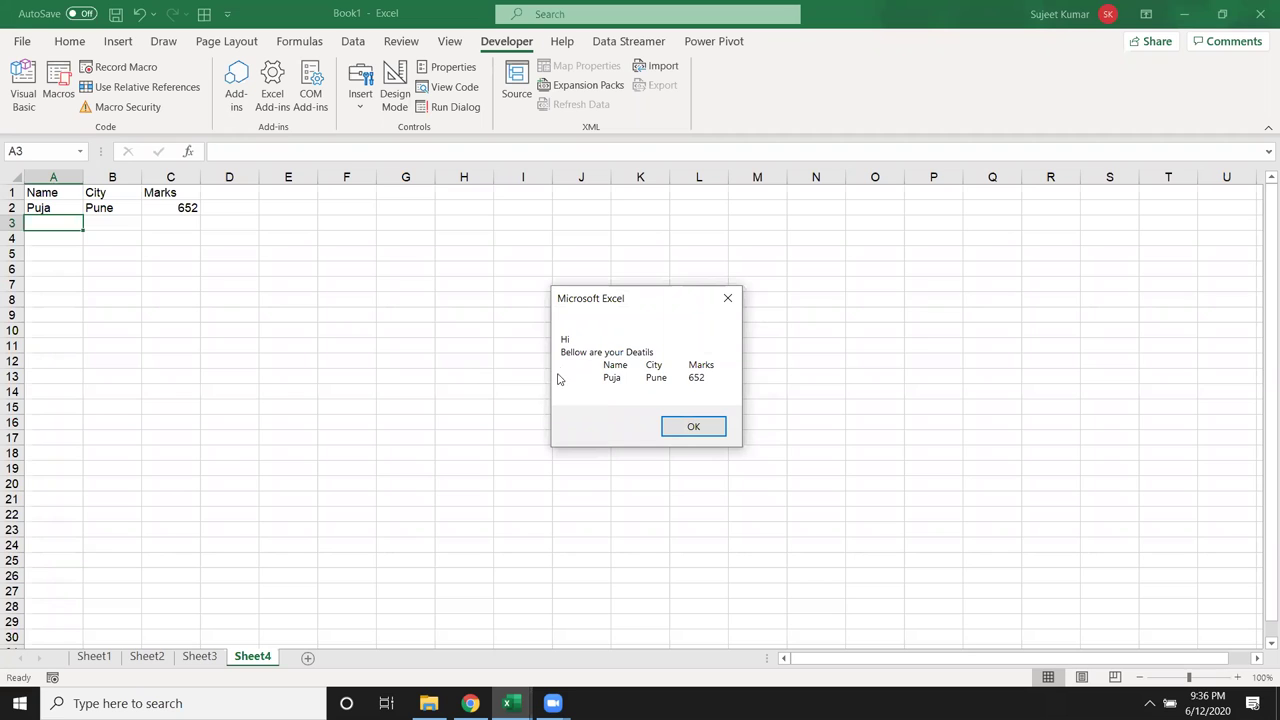
click(728, 298)
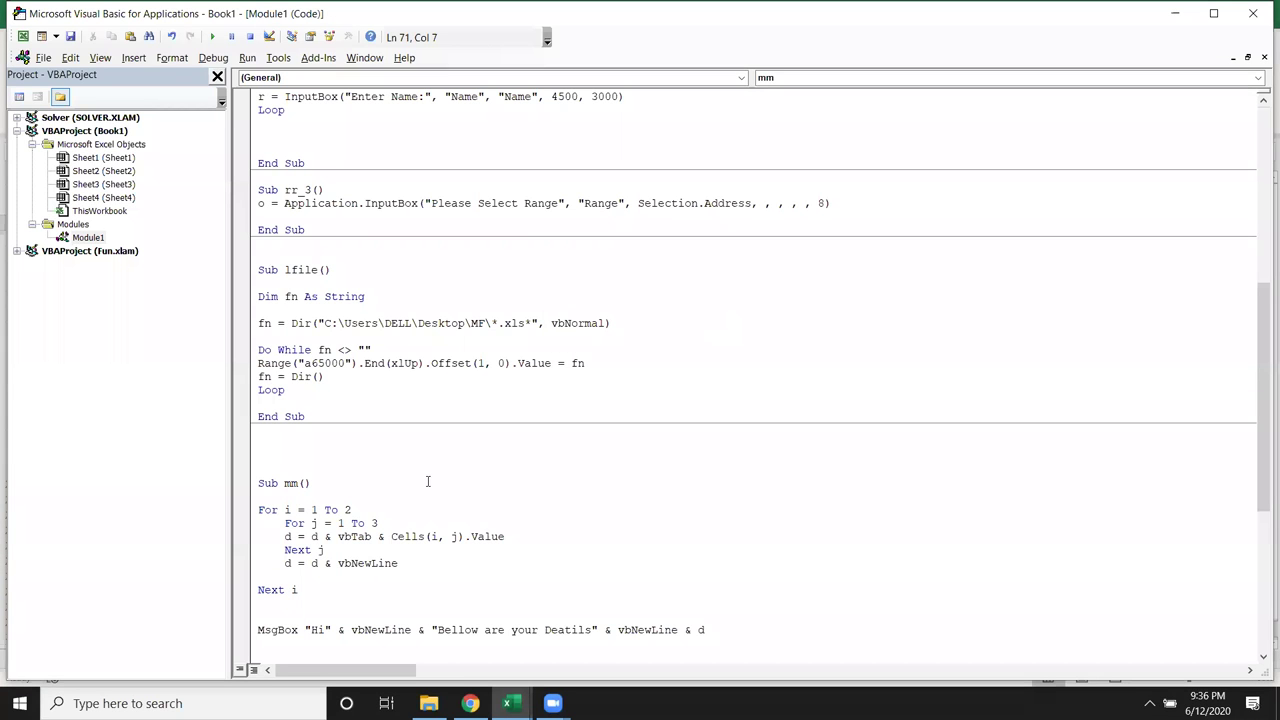
double_click(346, 540)
scroll(420, 617, down, 4)
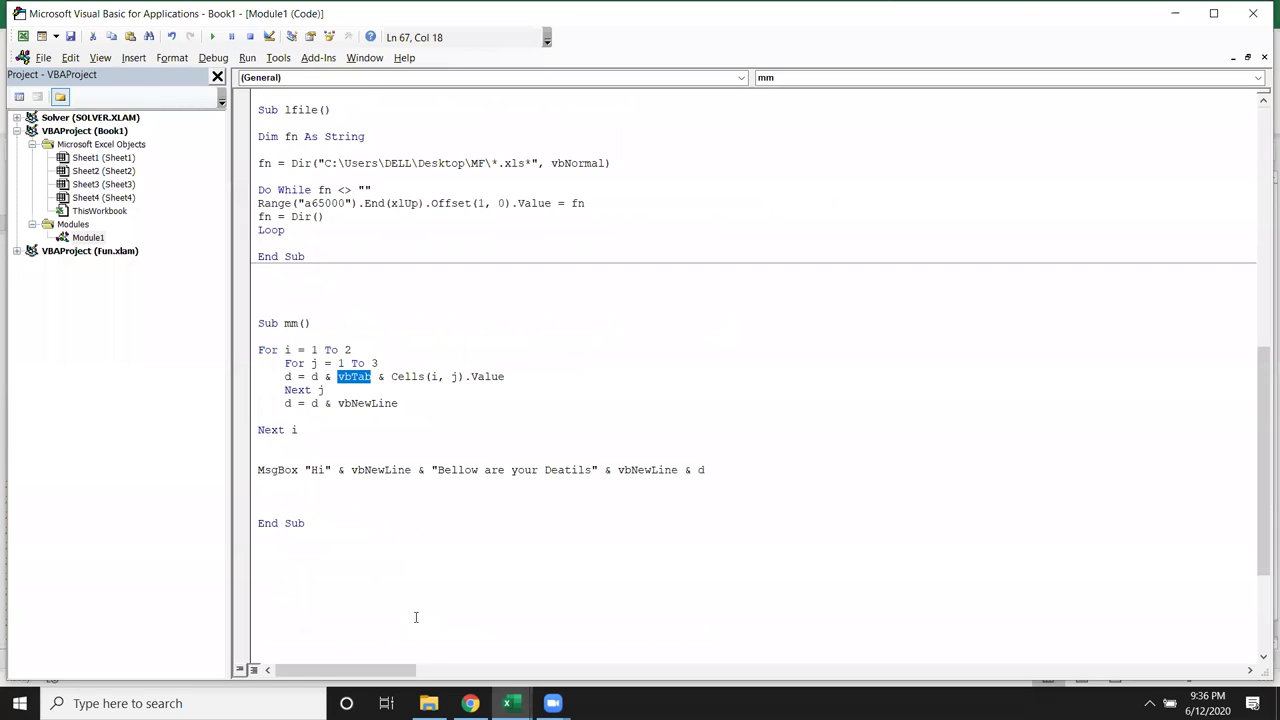
key(alt+F11)
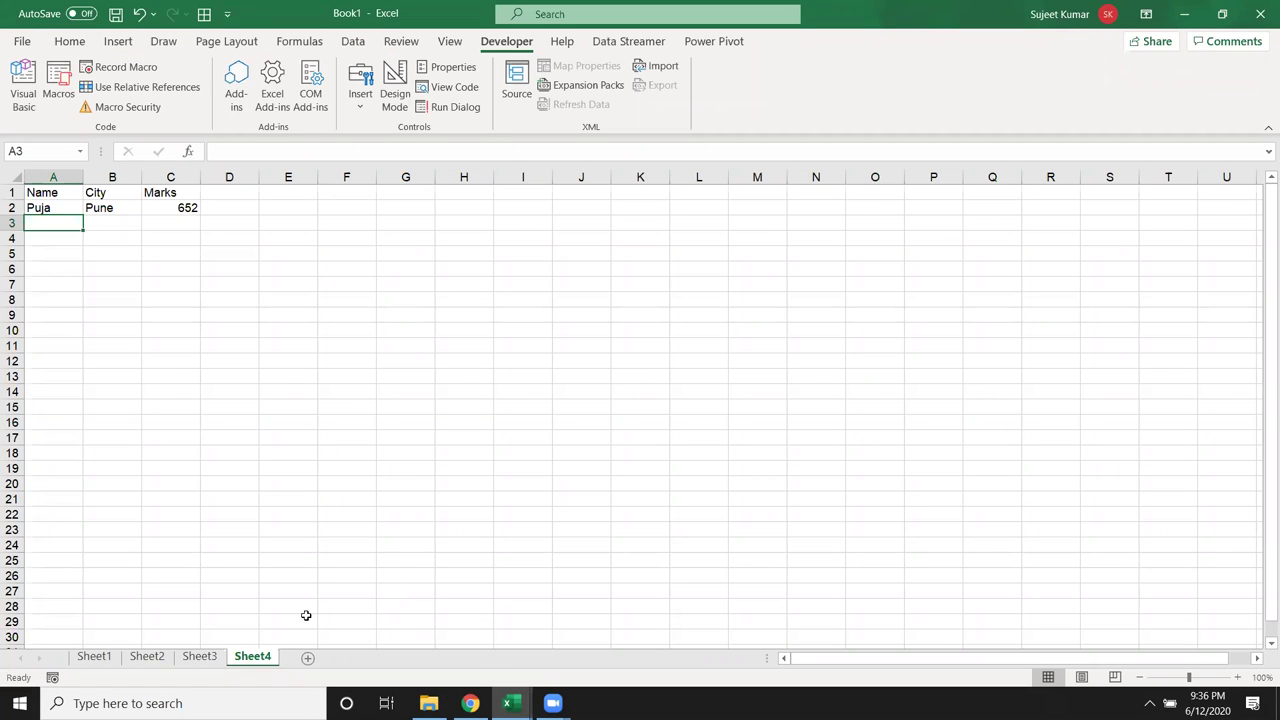
Add a new sheet and enter =RANDBETWEEN(10,90) in A1.
click(308, 657)
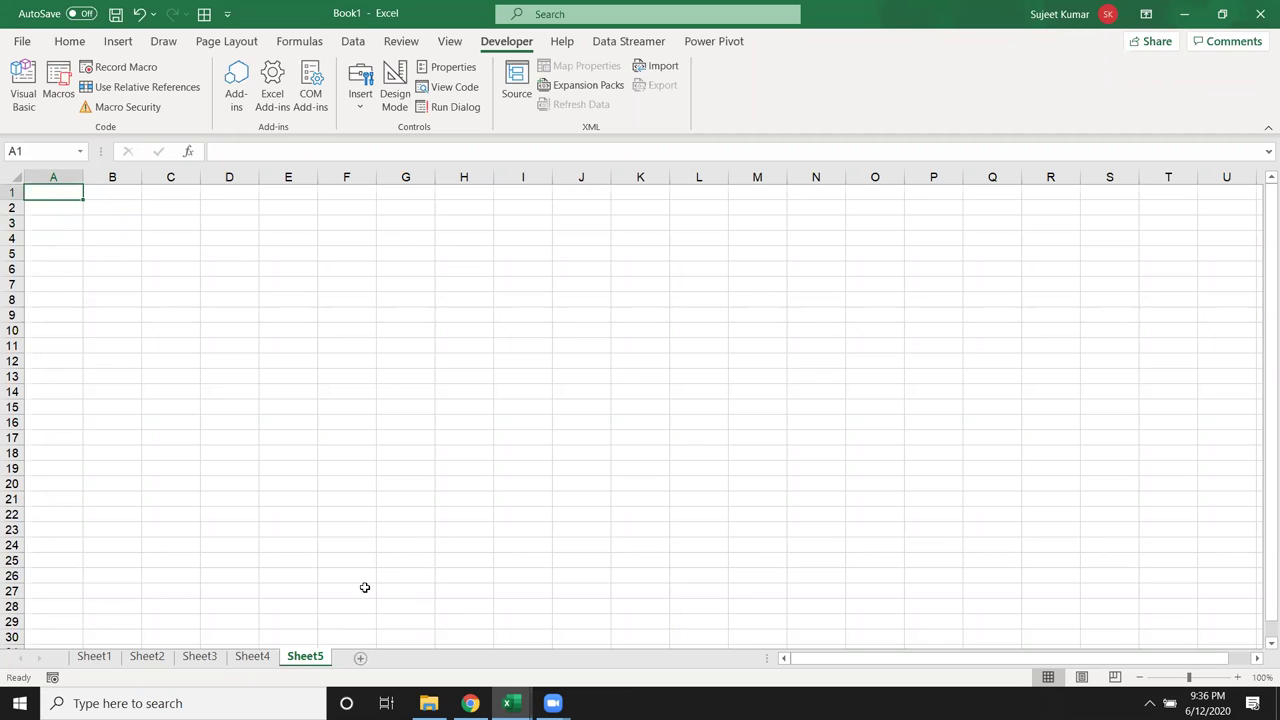
text(=ra)
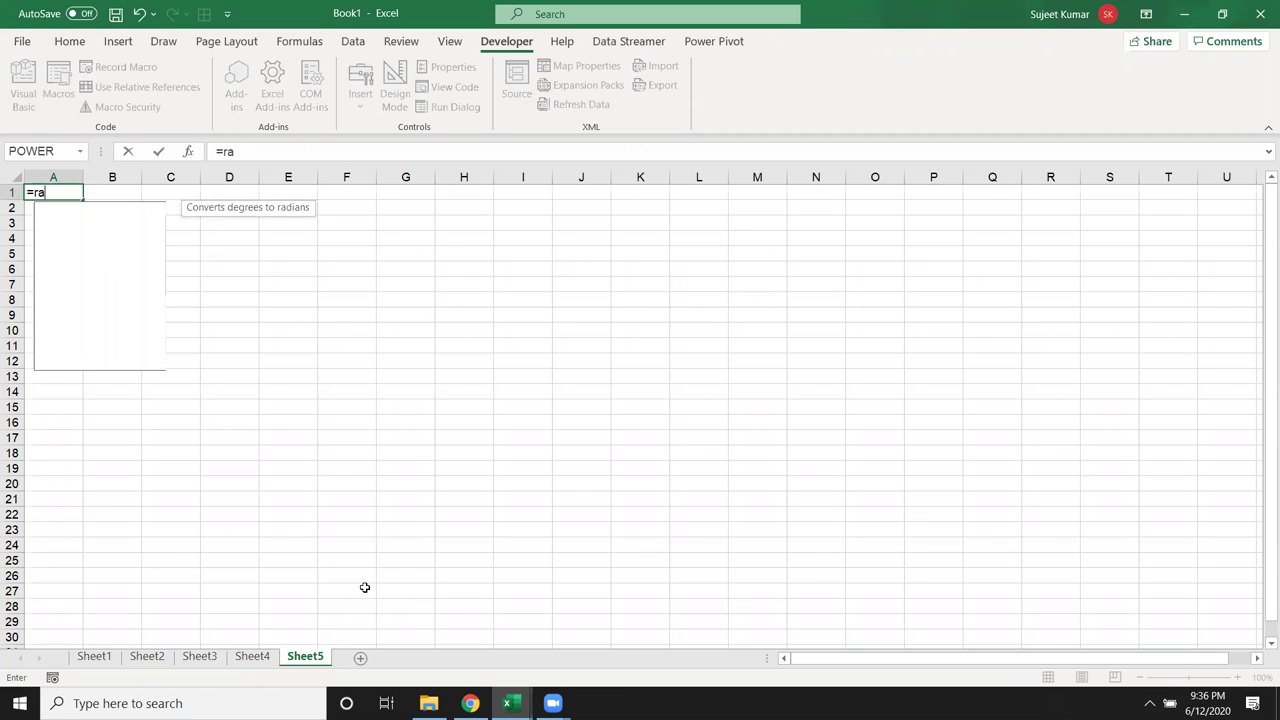
key(Down)
key(Down)
key(Down)
key(Tab)
text(10)
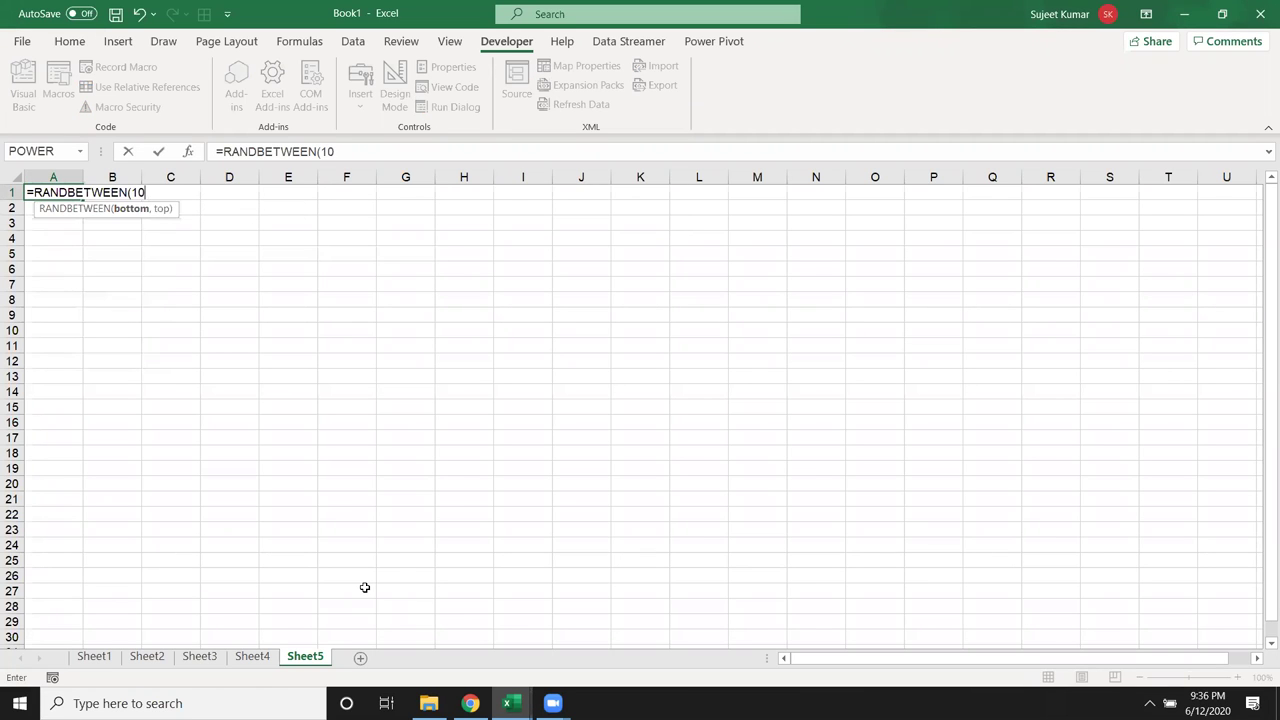
text(,90)
click(240, 370)
Fill A1:H24 with the formula using Ctrl+D and Ctrl+R.
mouse_move(66, 192)
mouse_down()
mouse_move(146, 286)
mouse_move(446, 542)
mouse_up()
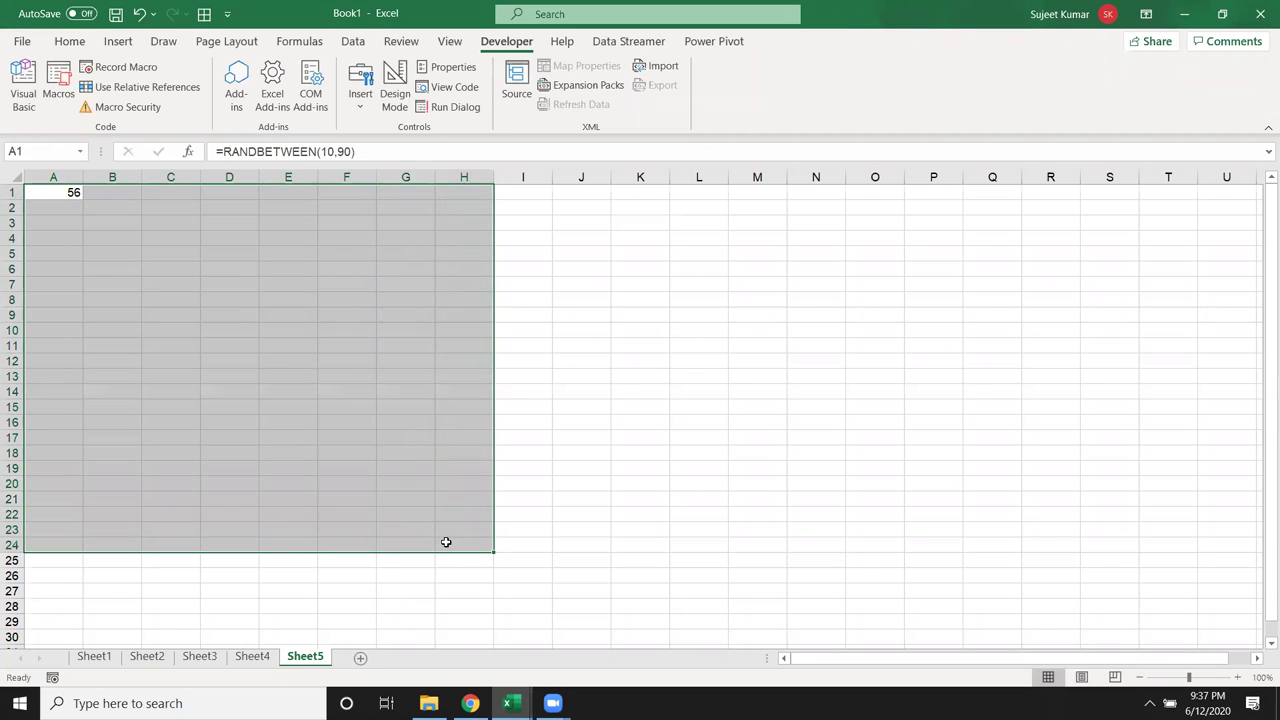
key(ctrl+d)
key(ctrl+r)
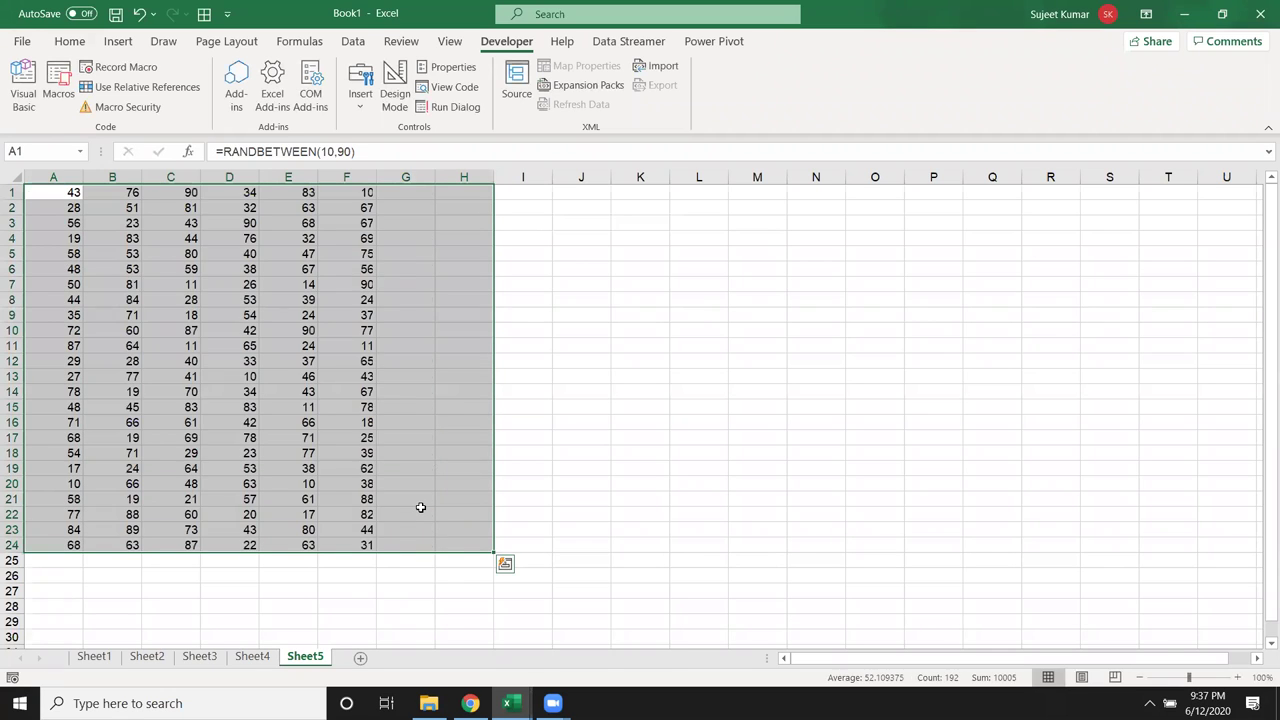
mouse_move(57, 190)
mouse_down()
mouse_move(427, 176)
mouse_move(470, 188)
mouse_up()
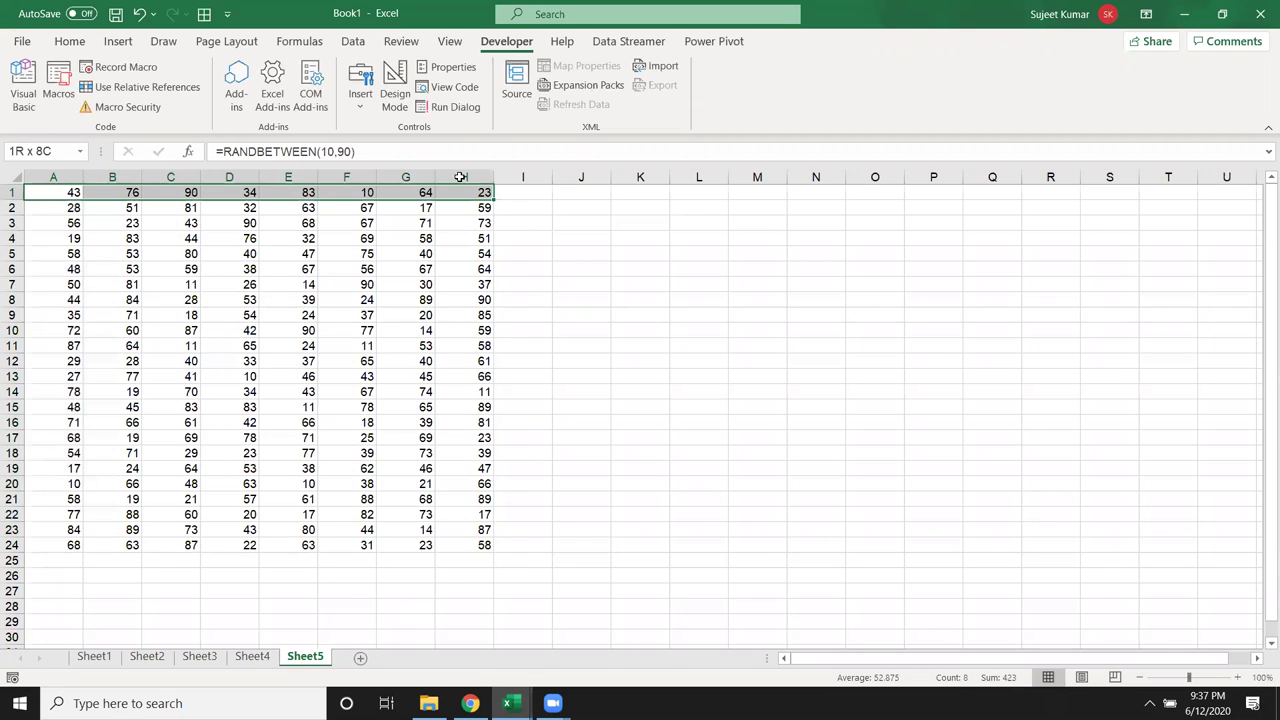
click(432, 239)
Create a new Sub mm_2() macro after the existing code.
click(351, 600)
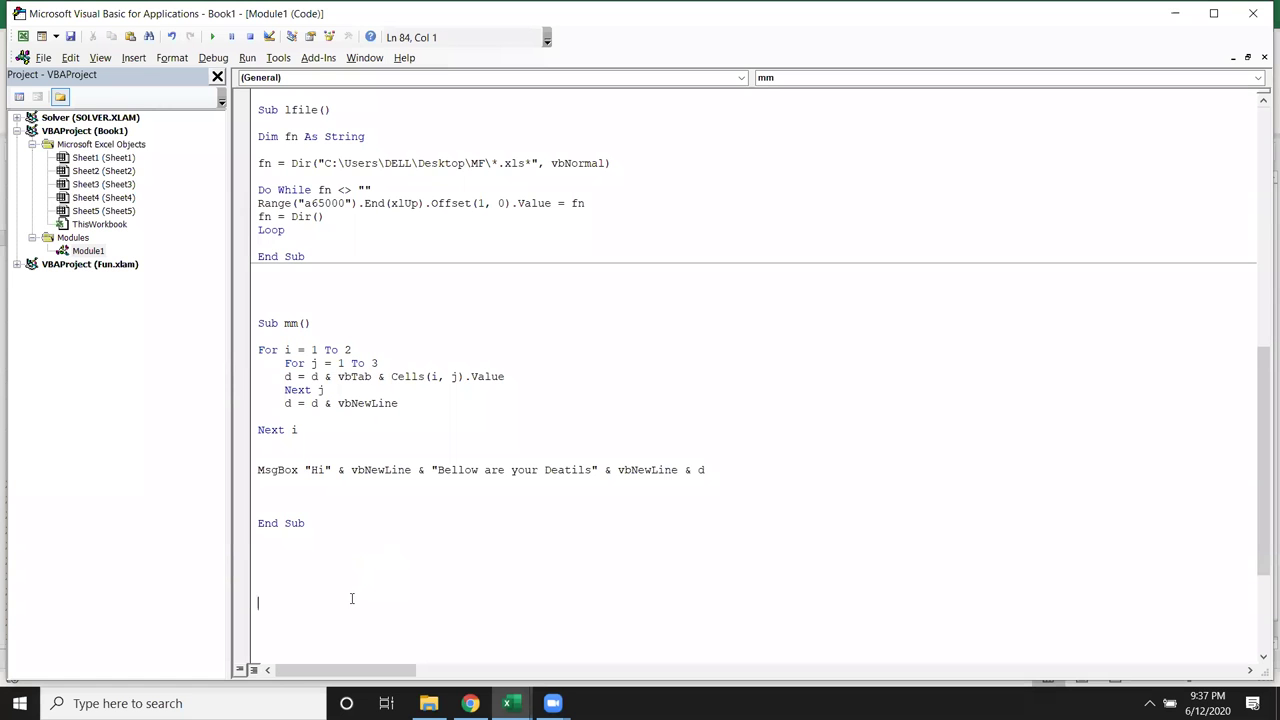
text(sub ee)
key(BackSpace)
key(BackSpace)
text(rr)
key(BackSpace)
key(BackSpace)
text(mm_2())
key(Return)
scroll(365, 610, down, 4)
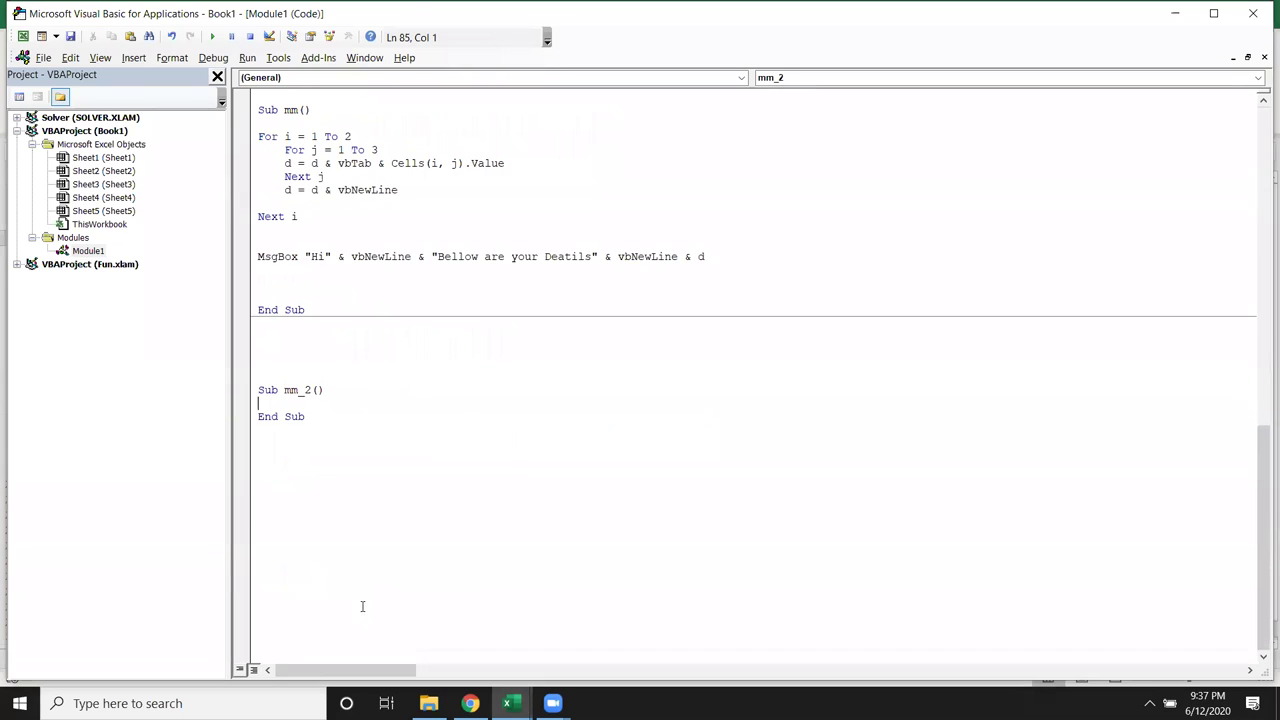
key(Return)
Add For i = 1 To 24 and For j = 1 To 8 with d = d & vbTab & Cells(i, j).
text(for i = 1 to 24)
key(Return)
key(Return)
key(Tab)
text(for j = 1 to 8)
key(Return)
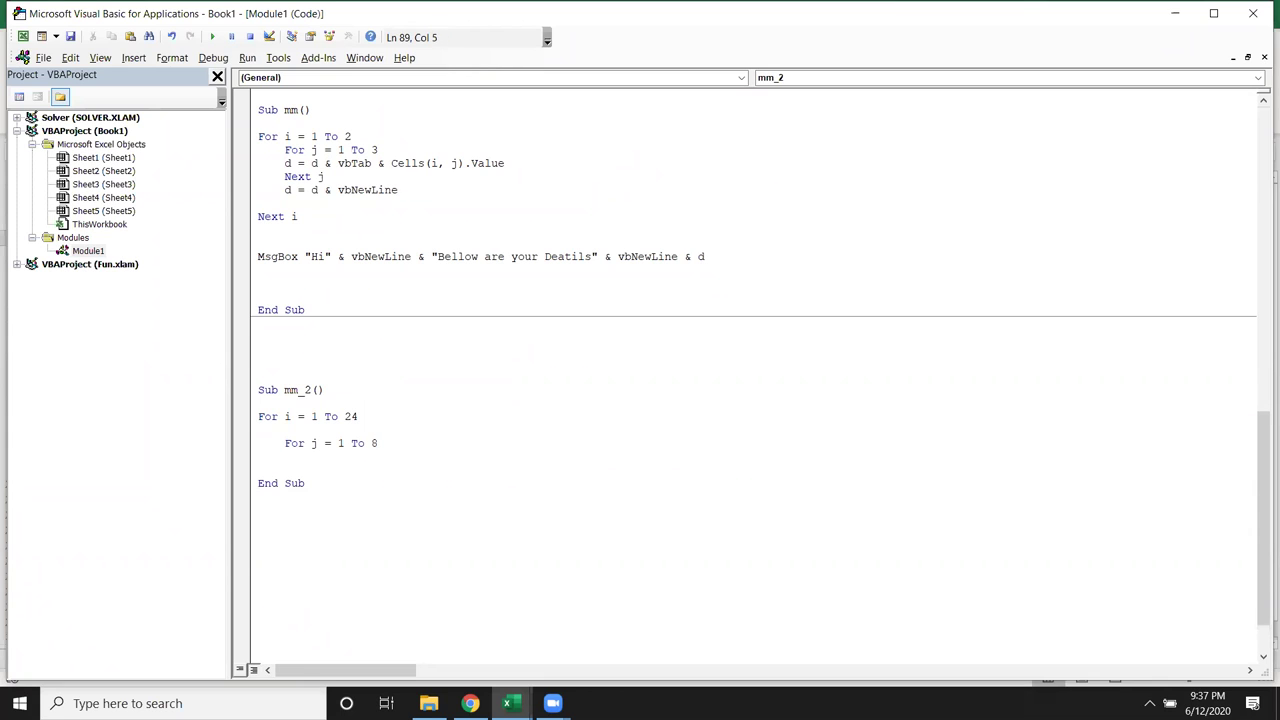
text(d)
text(=d )
text(& vbtab)
text( & )
text(cells)
text((i,j)
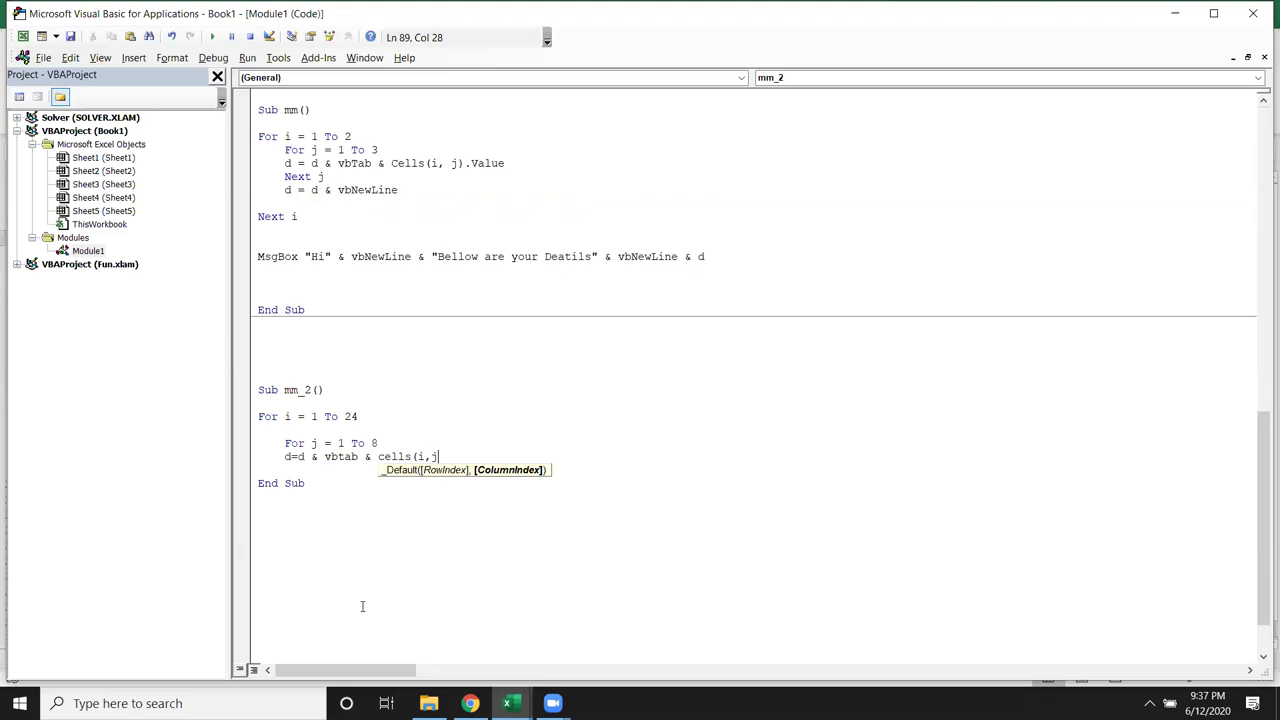
text())
key(Return)
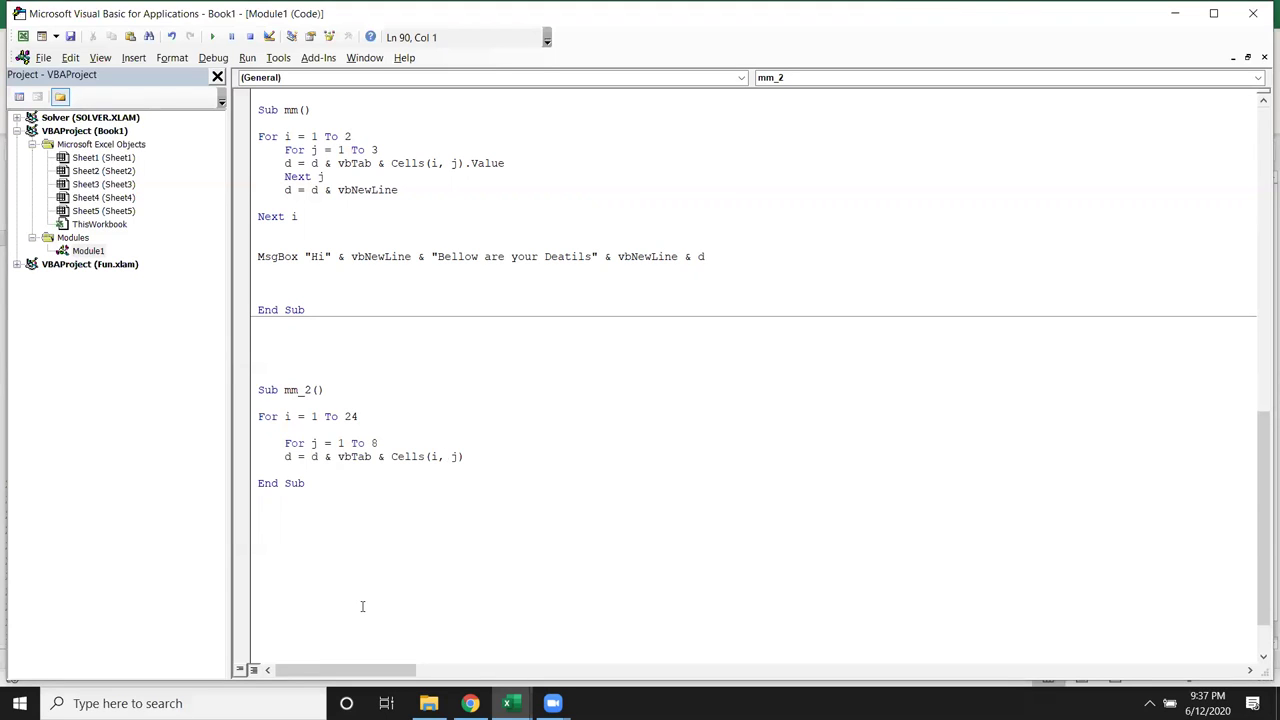
Close both loops with Next j and Next i, leaving a blank line between them.
text(next j)
key(Return)
key(Return)
key(BackSpace)
text(next i)
key(Up)
key(End)
key(Return)
click(285, 483)
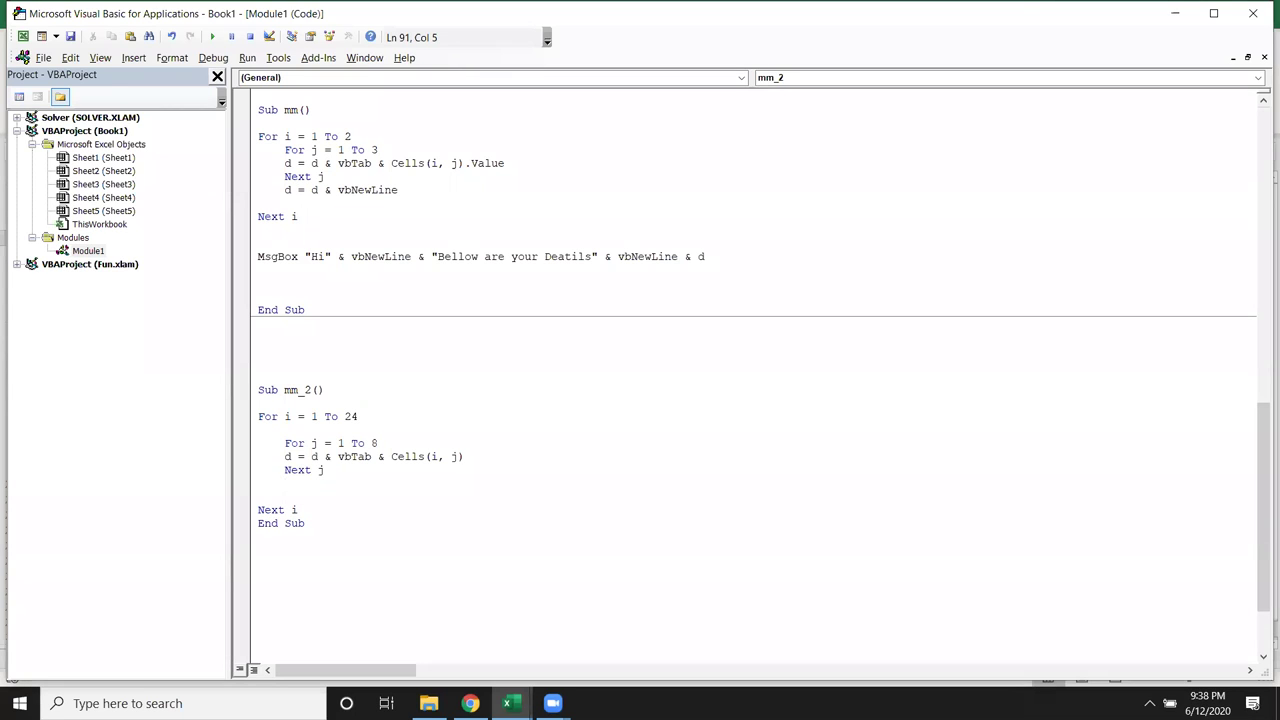
Add d = d & vbNewLine after Next j to break each row.
text(d=)
text(vb)
text(newline)
key(Return)
click(310, 483)
text(d &)
Add MsgBox d after Next i and run mm_2.
click(322, 513)
key(Return)
key(Return)
text(msgbo)
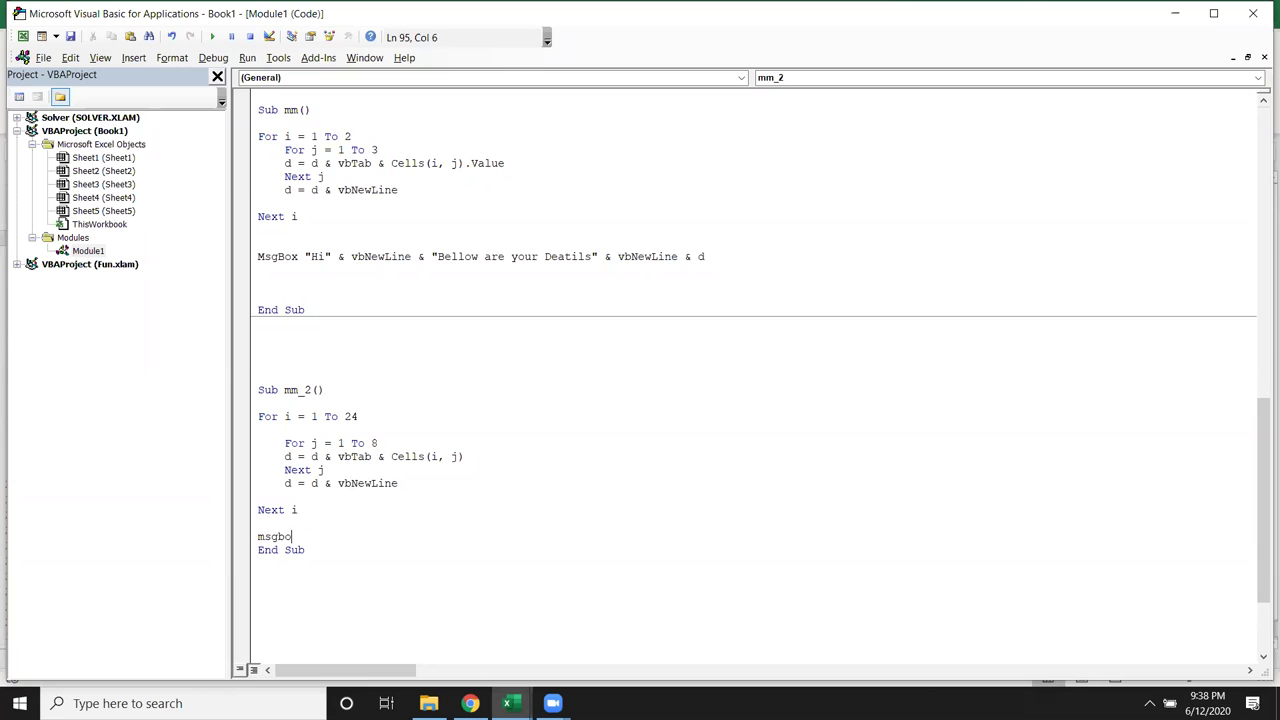
text(x d)
click(379, 443)
click(213, 37)
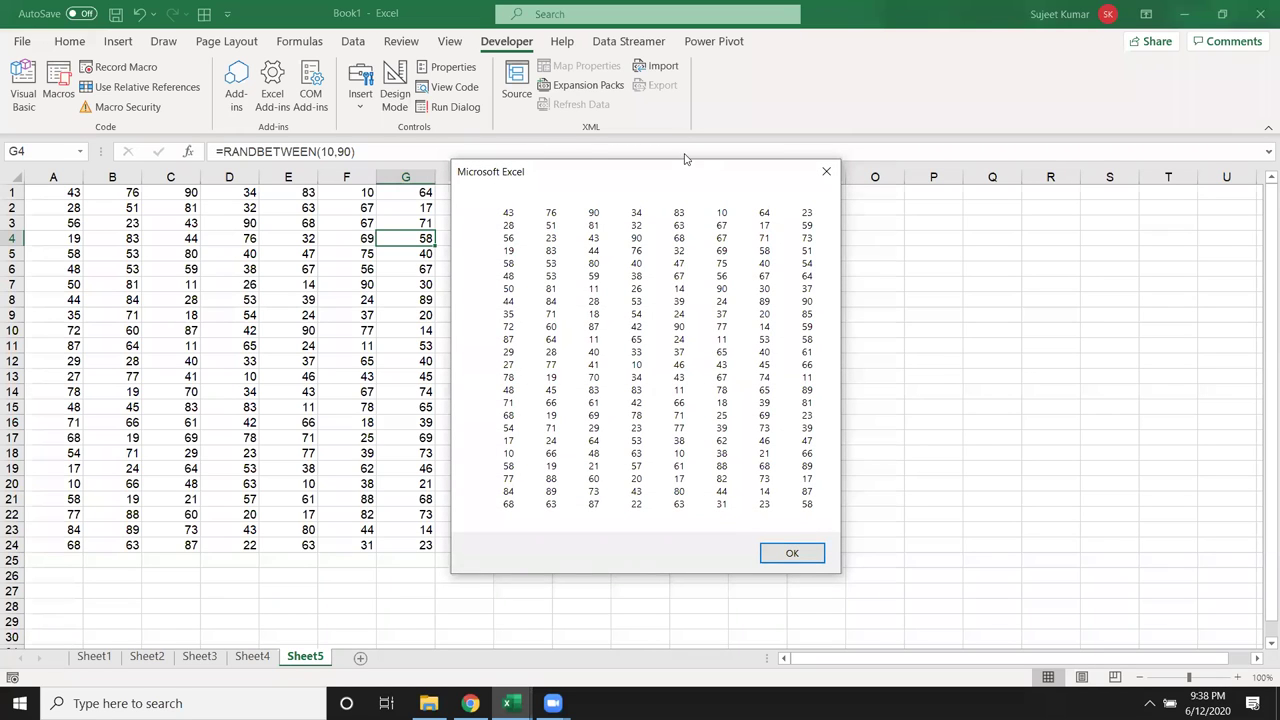
Dismiss the numbers message box and start a new Sub mm_2() block below the finished macro.
click(826, 171)
click(366, 557)
scroll(363, 555, down, 3)
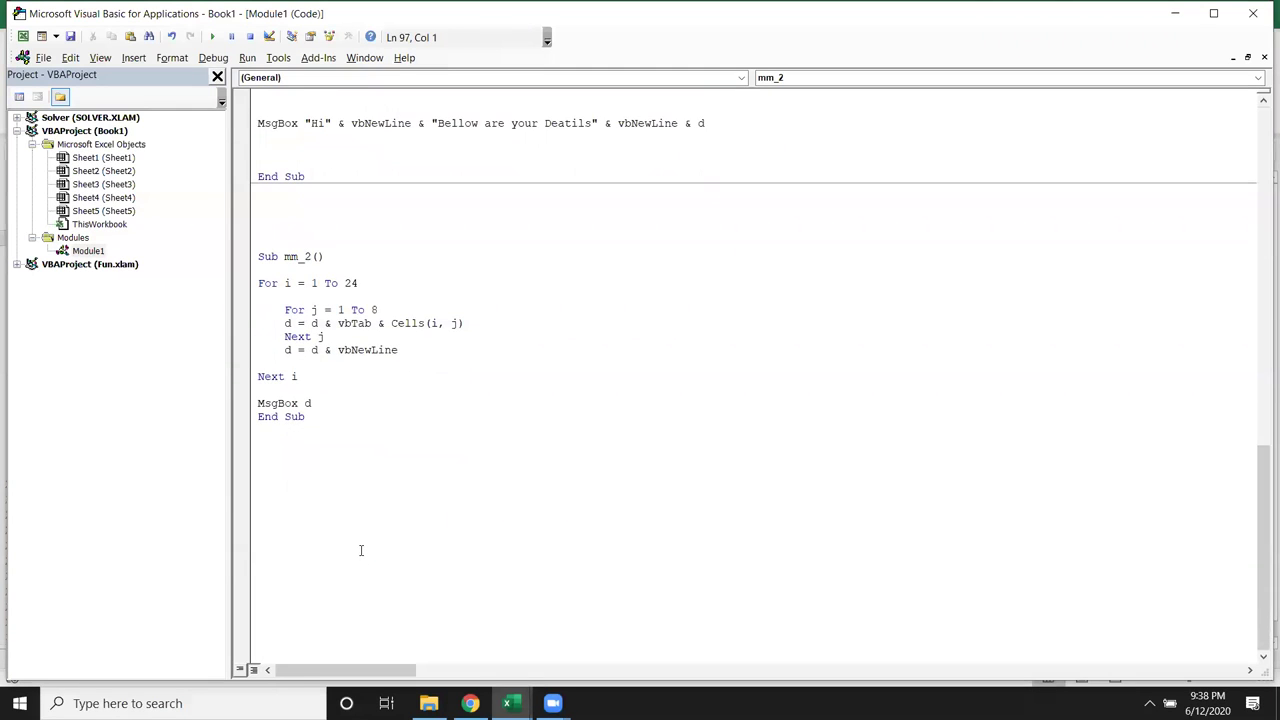
key(Return)
text(sub mm_2()
Inside the new macro, begin d = MsgBox with the prompt "Do you want ?".
key(Return)
key(Return)
key(Return)
key(Up)
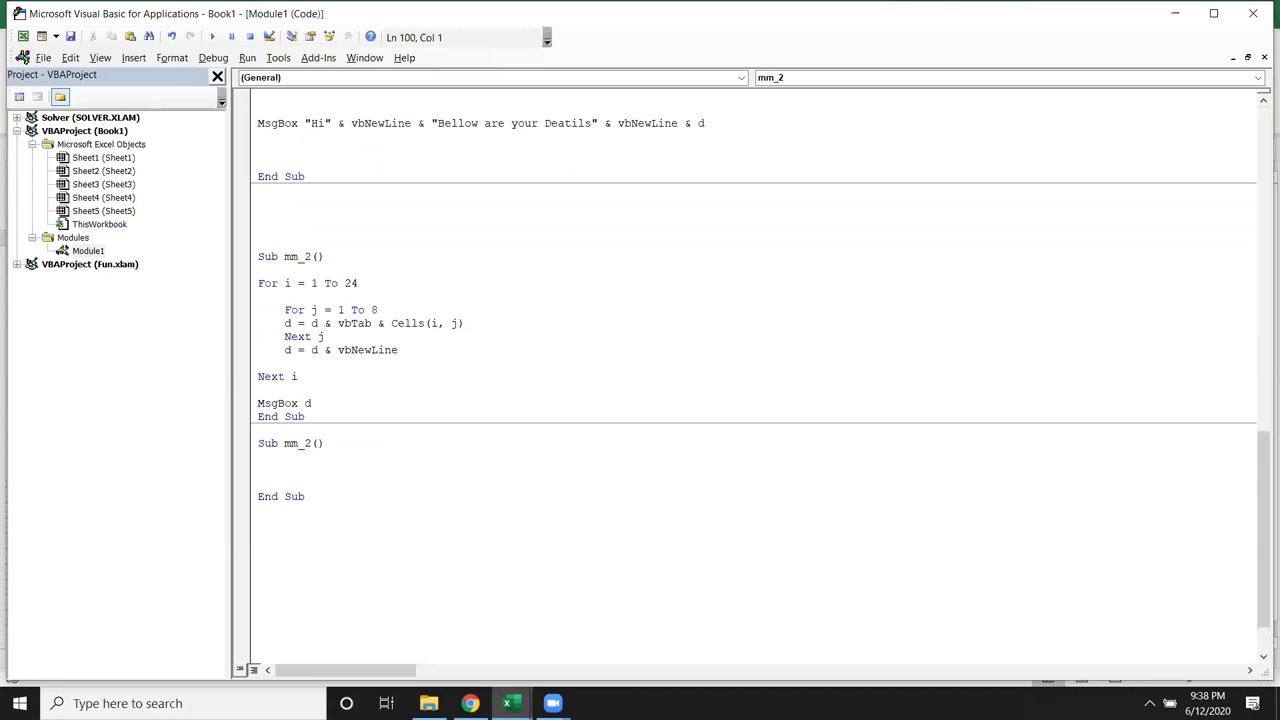
text(d=msgbox()
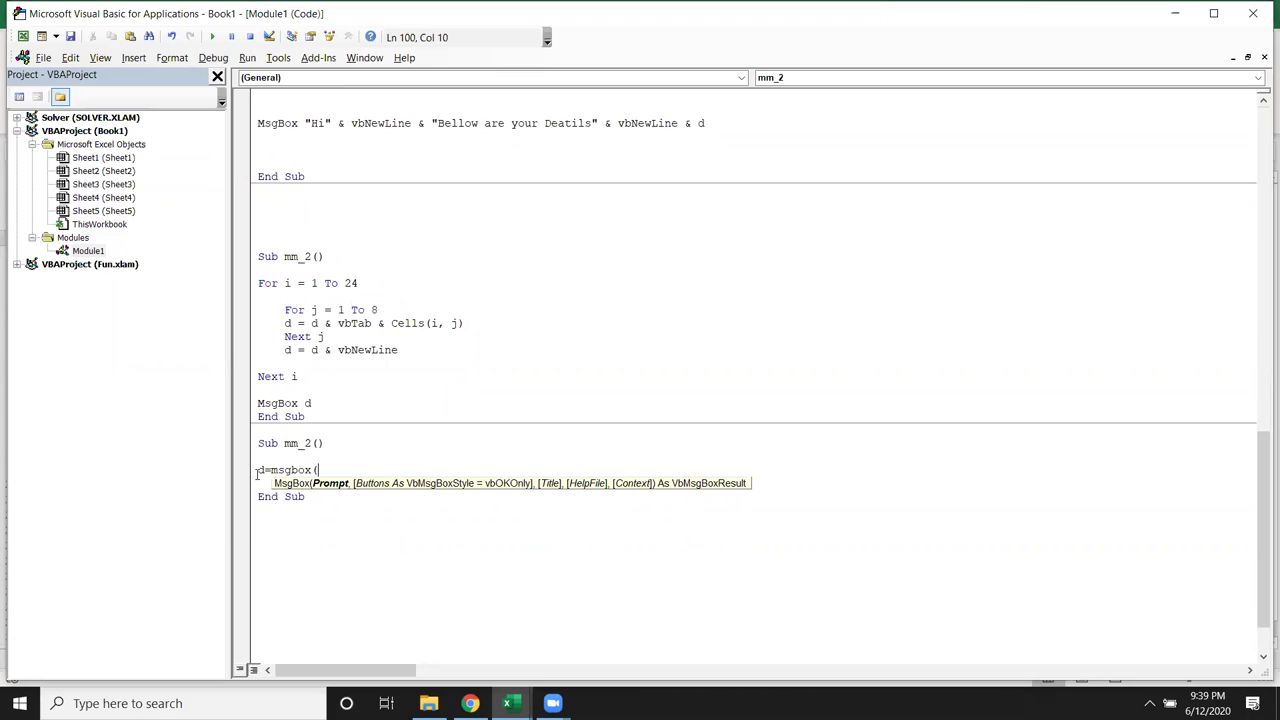
text("Do you want ?",)
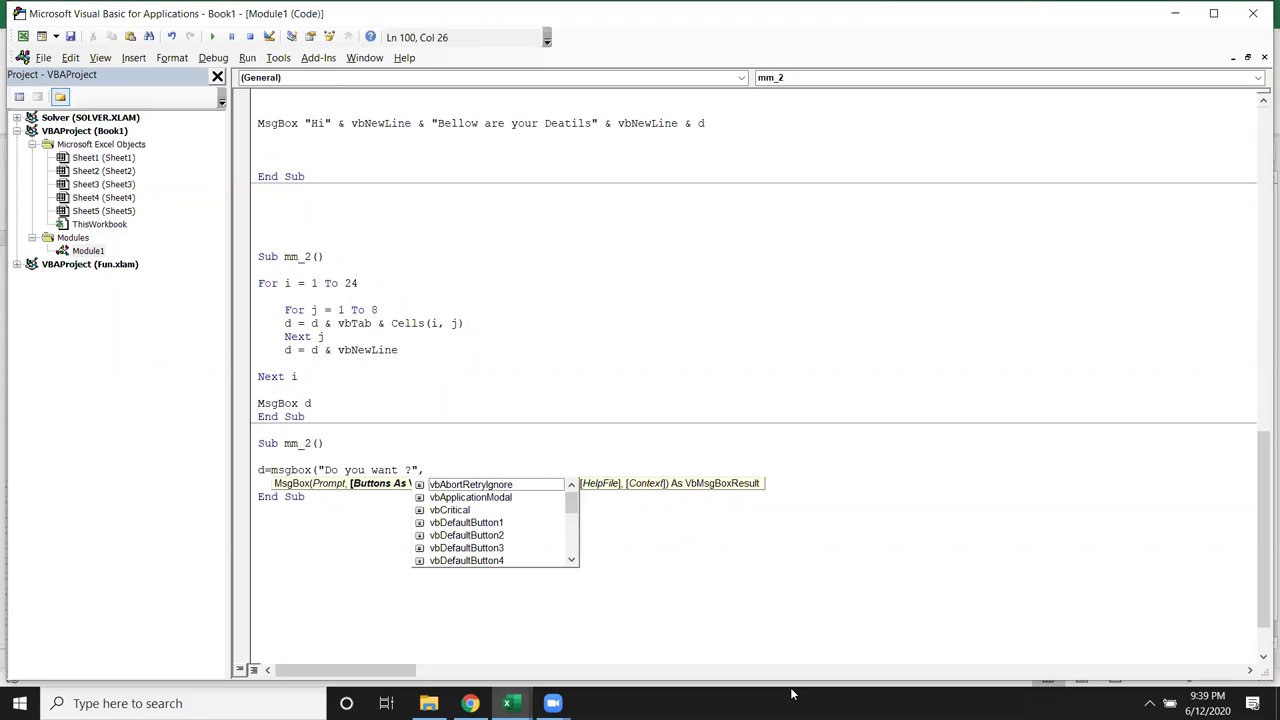
Set the message box buttons argument to vbYesNo.
key(Down)
key(Down)
key(Down)
key(Down)
key(Down)
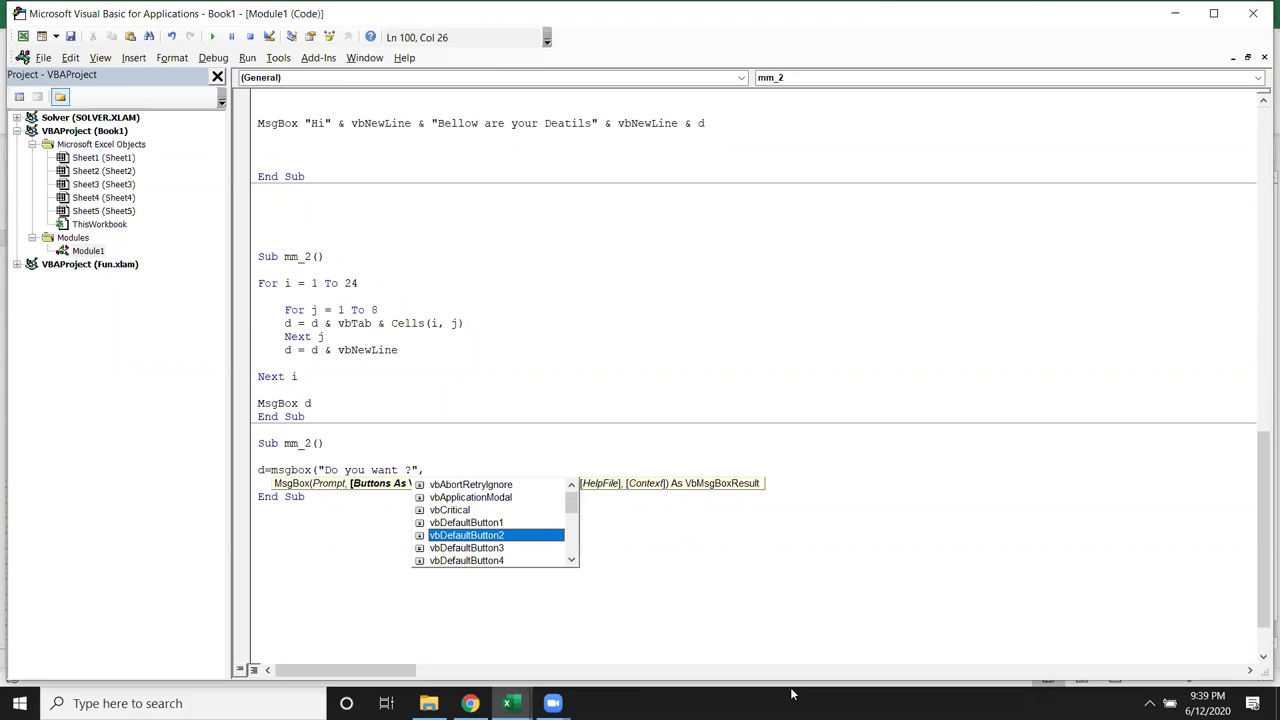
key(Down)
key(Down)
key(Down)
key(Down)
key(Down)
key(Down)
key(Up)
key(Up)
key(Down)
key(Down)
key(Down)
key(Down)
key(Down)
key(Down)
key(Down)
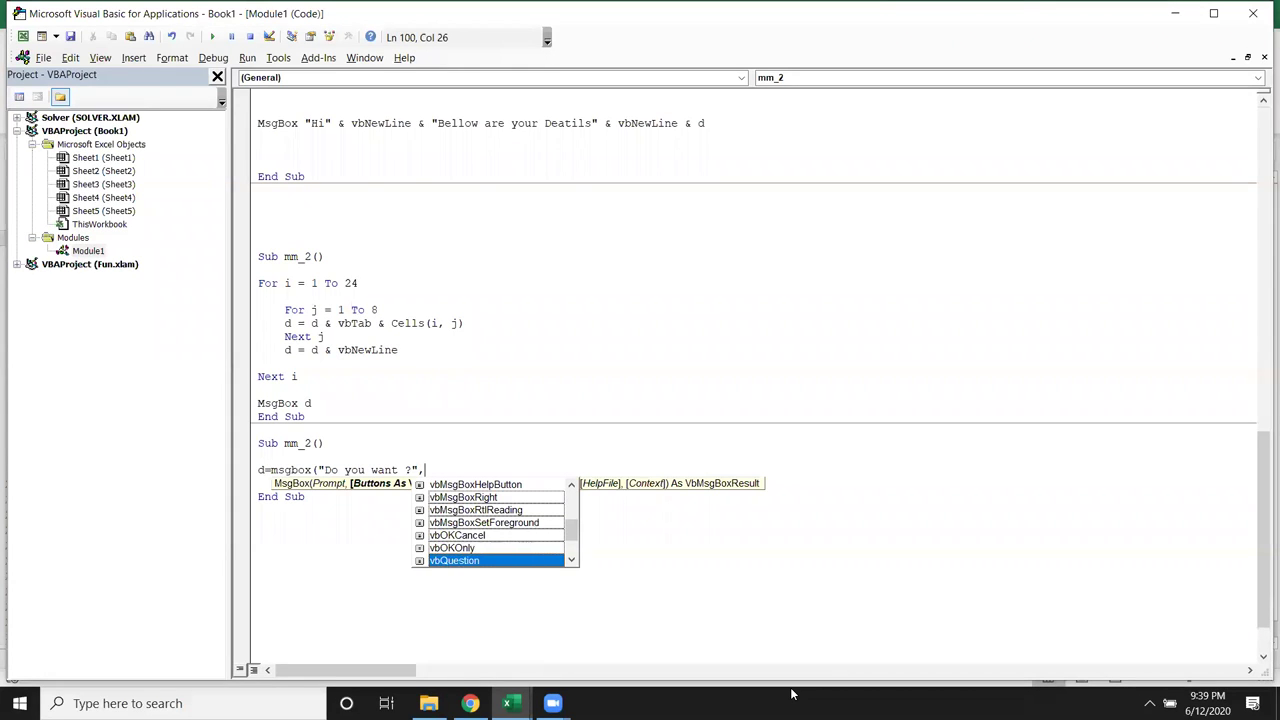
key(Up)
key(Up)
key(Down)
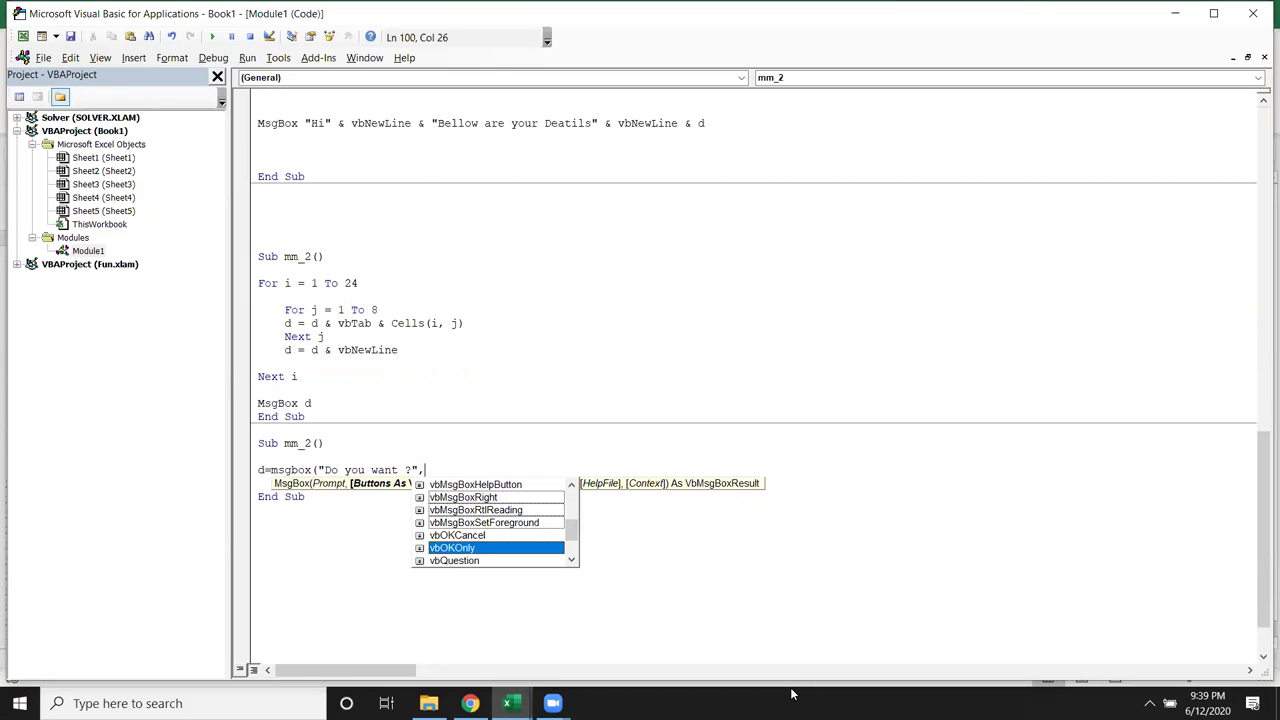
key(Down)
key(Down)
key(Down)
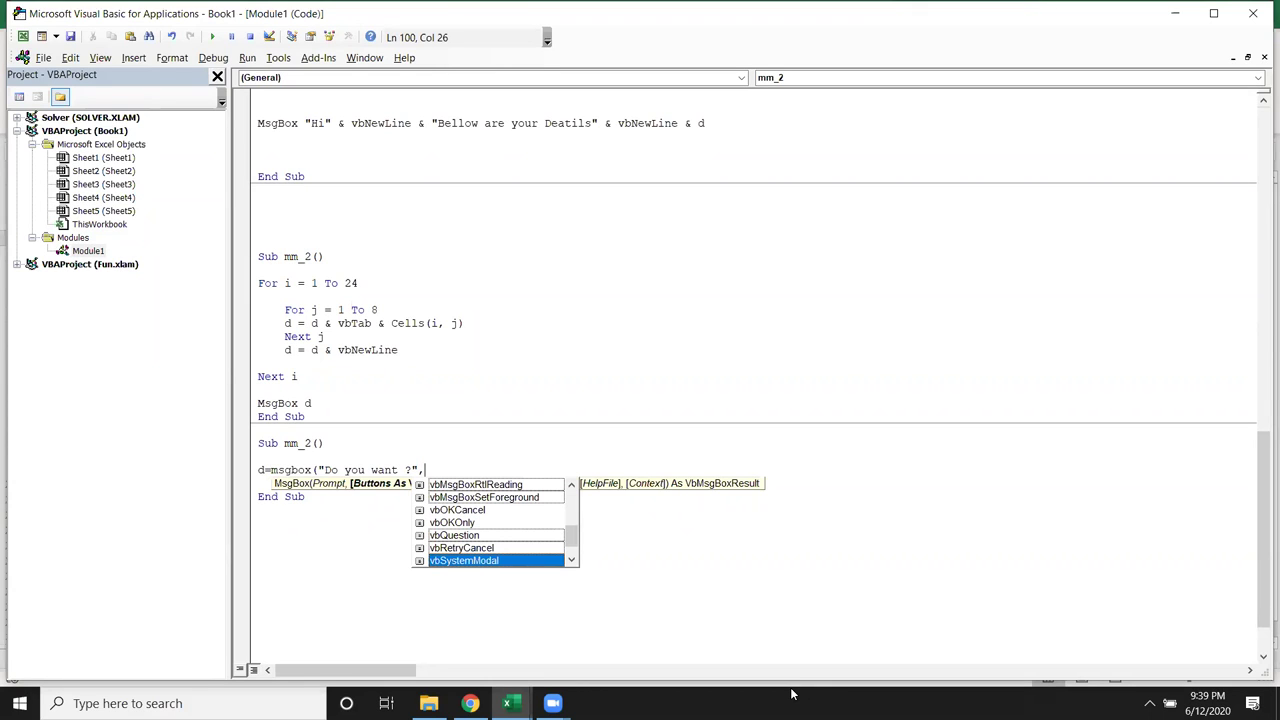
key(Down)
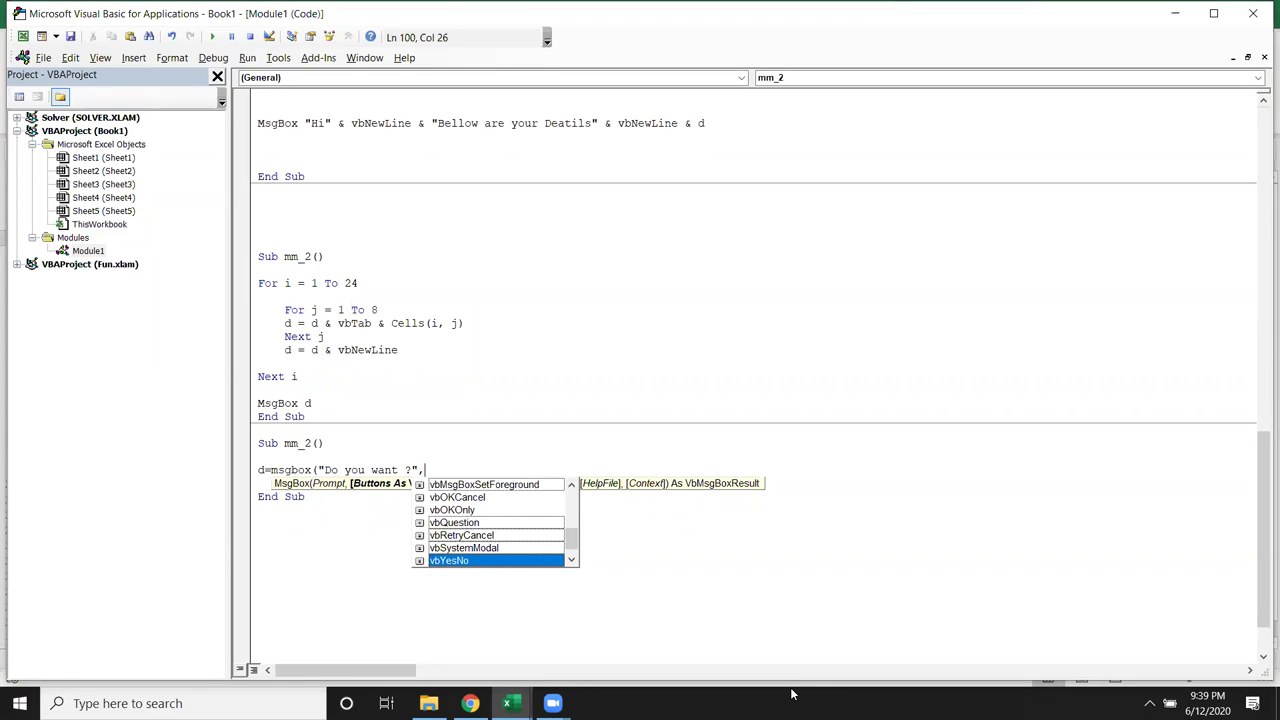
key(Down)
key(Up)
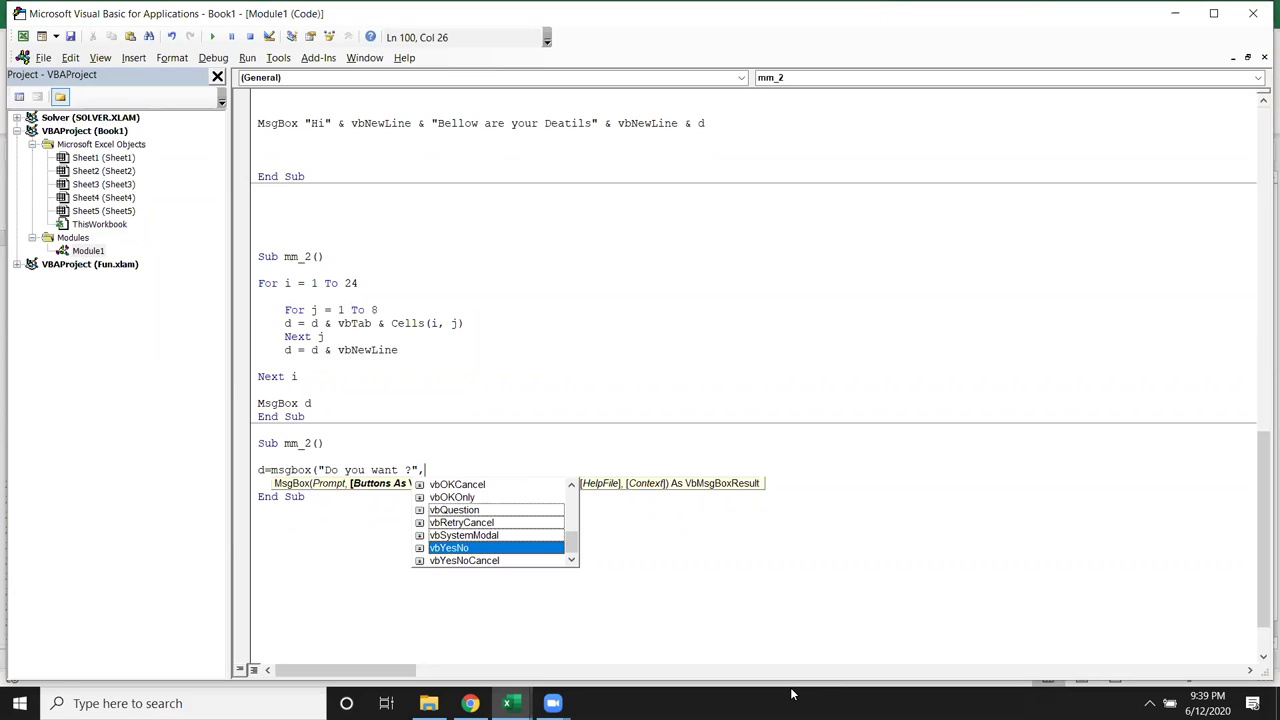
key(Tab)
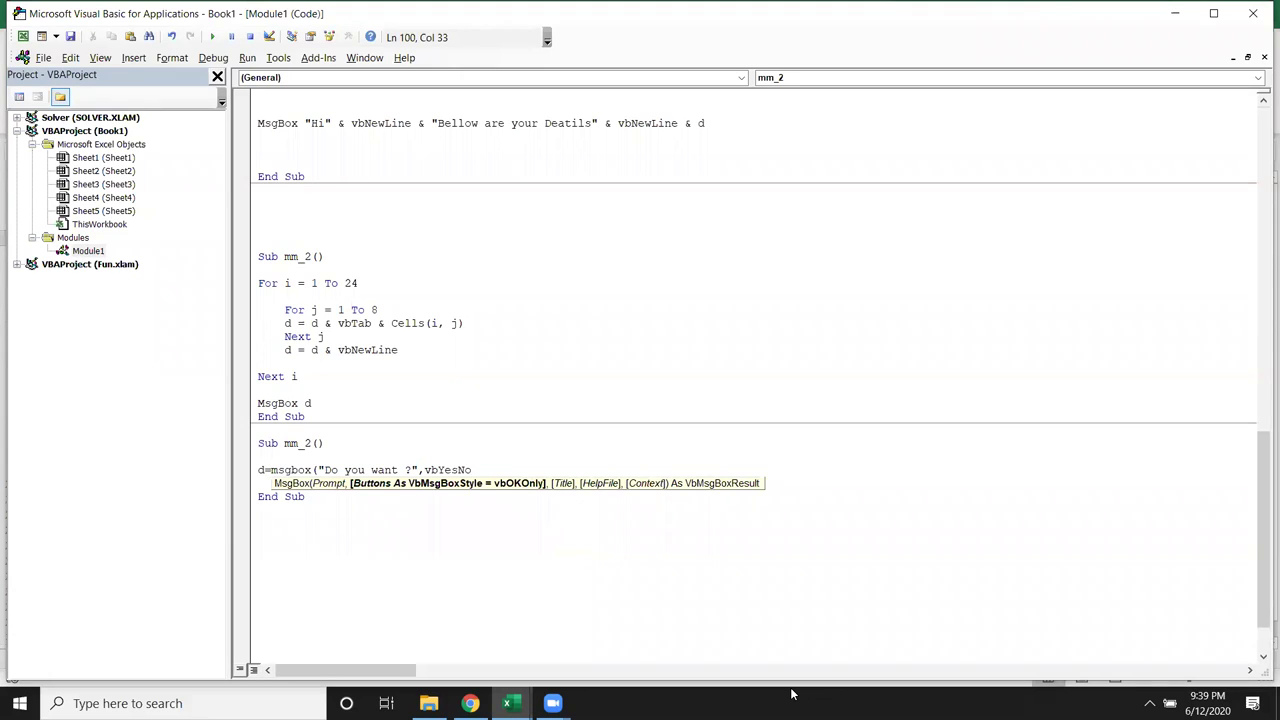
Give the MsgBox the title "Confirm" and add blank lines before End Sub.
text(,"f)
key(BackSpace)
key(BackSpace)
text(")
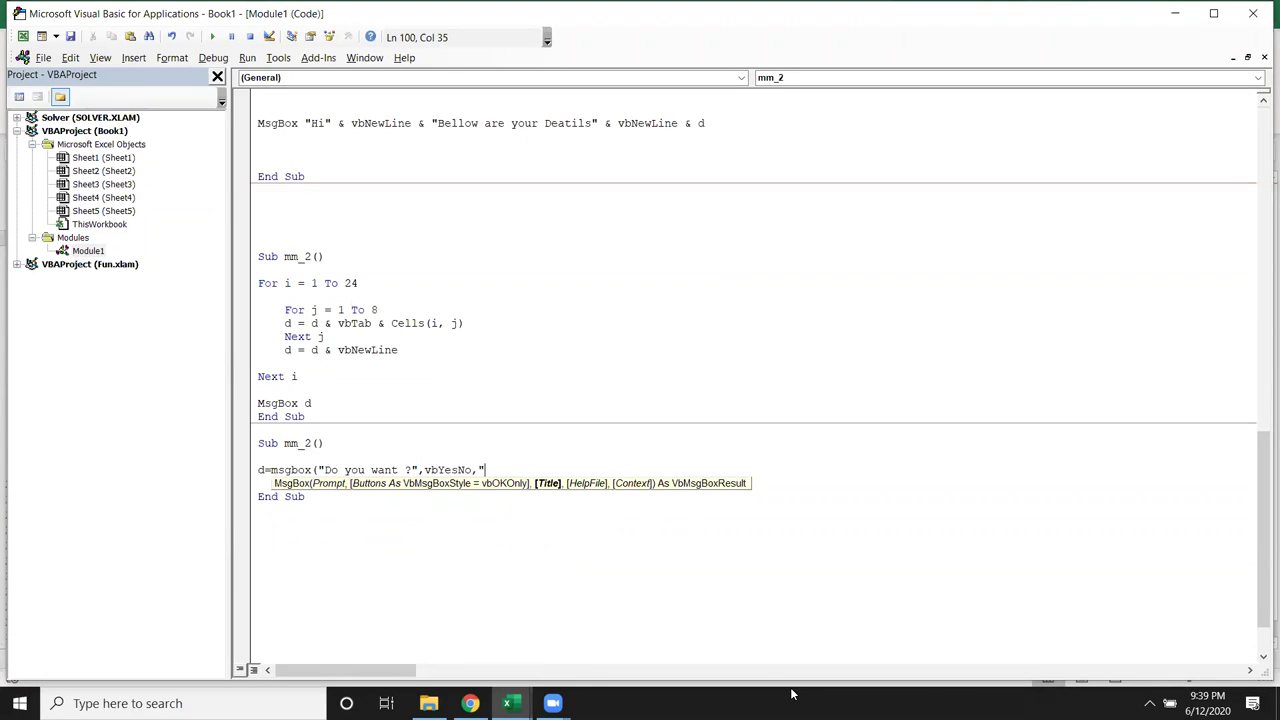
text(cONFIME)
text(")
key(BackSpace)
key(BackSpace)
key(BackSpace)
key(BackSpace)
key(BackSpace)
key(BackSpace)
key(BackSpace)
text(Confirm")
key(Escape)
key(Return)
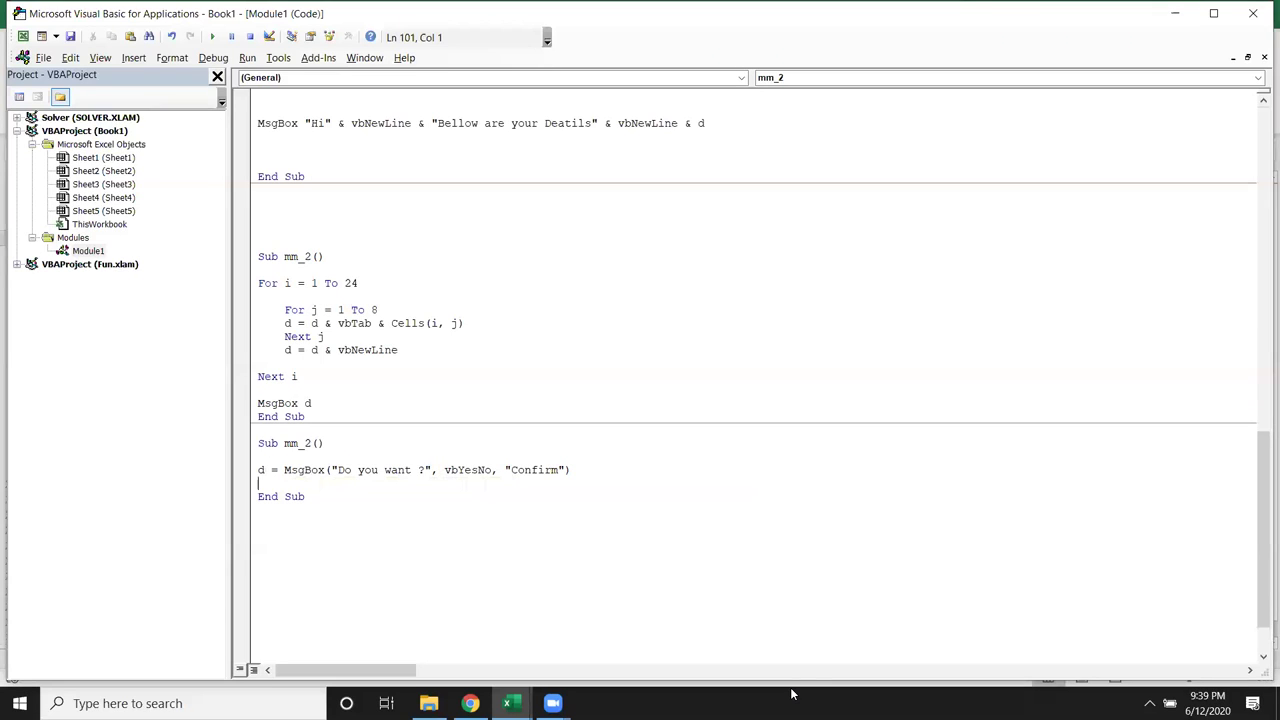
key(Return)
Resolve the ambiguous-name compile error by renaming the duplicate macro to mm_3.
click(212, 36)
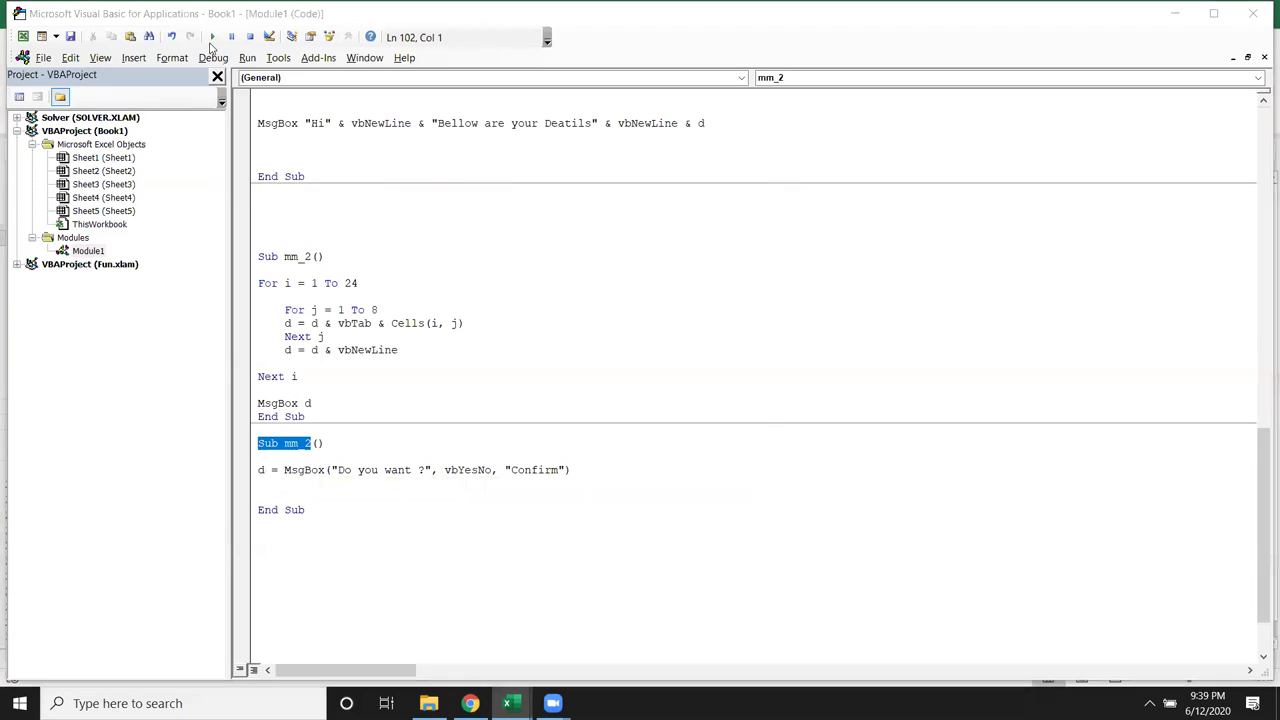
key(Return)
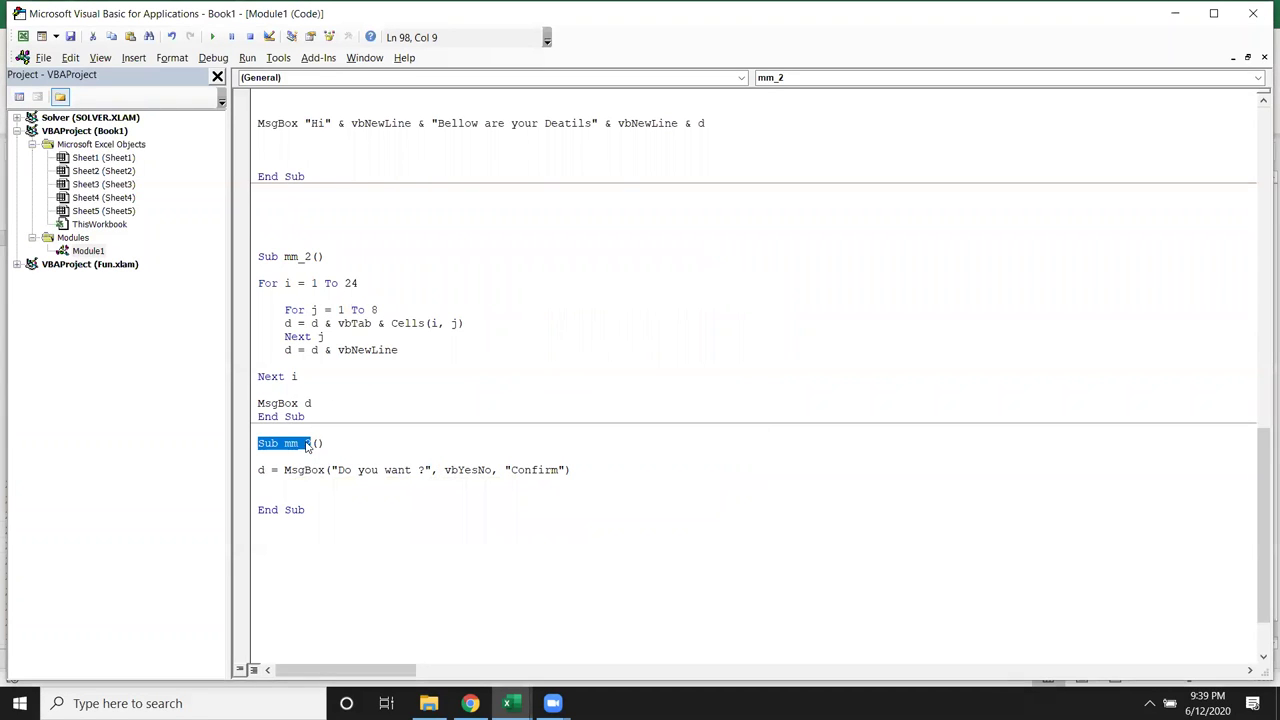
click(305, 443)
key(Delete)
text(3)
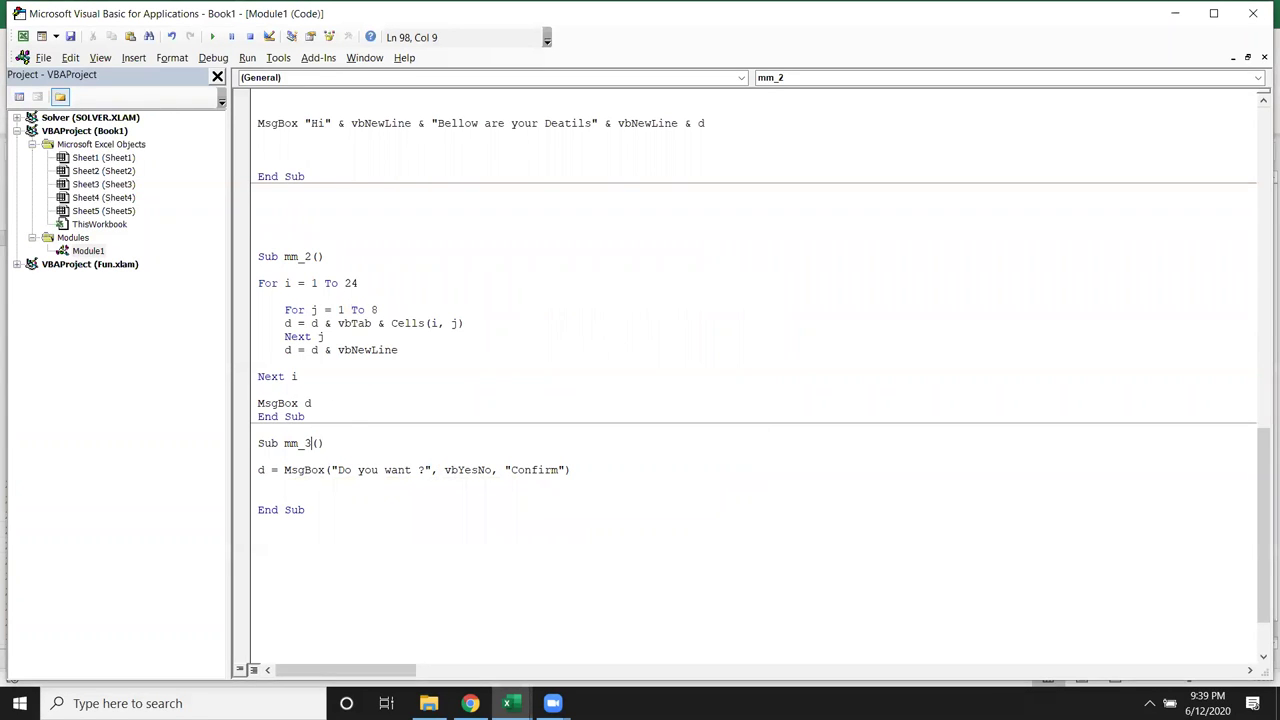
Run mm_3, answer Yes to the Confirm prompt, and select the variable d.
click(337, 497)
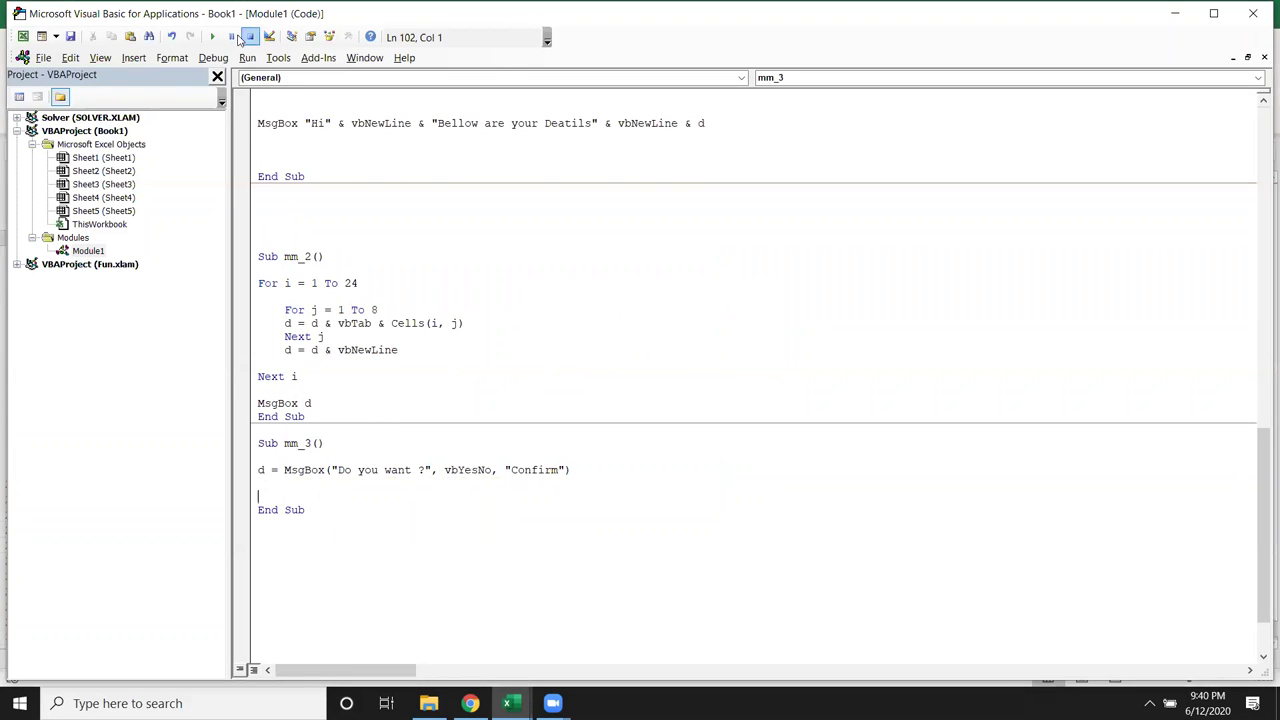
click(217, 37)
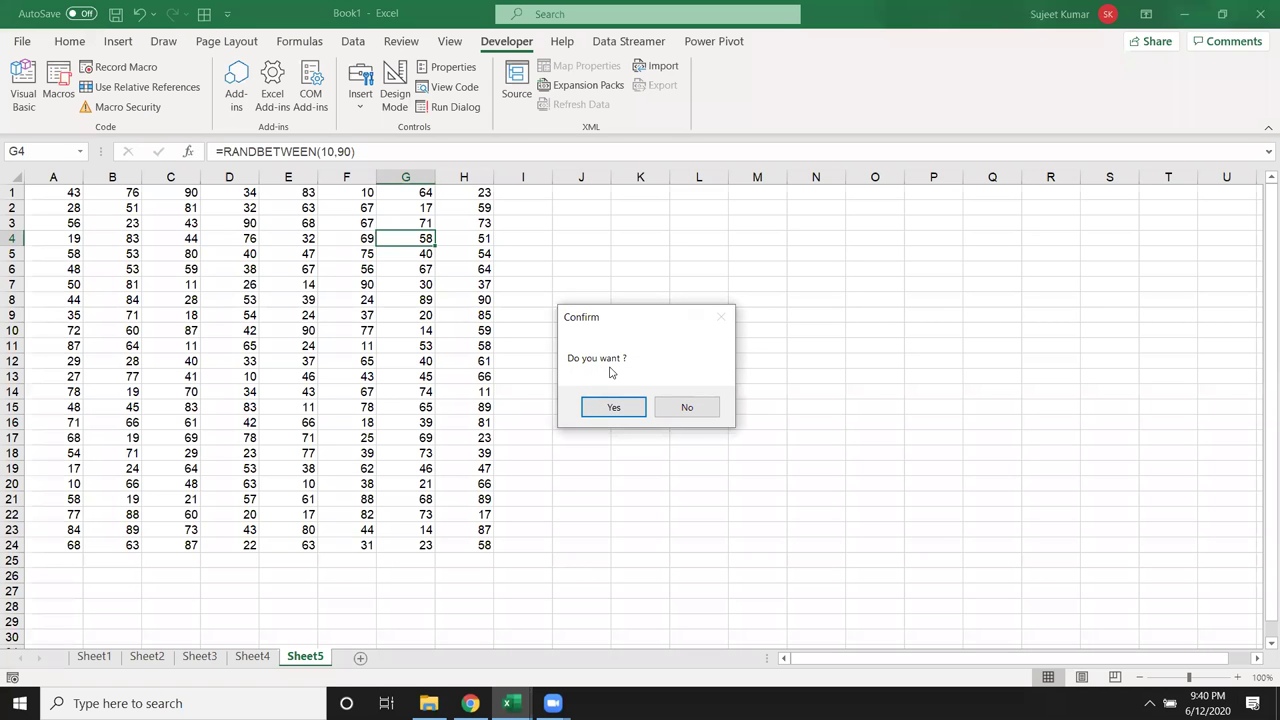
click(614, 407)
double_click(262, 469)
key(Left)
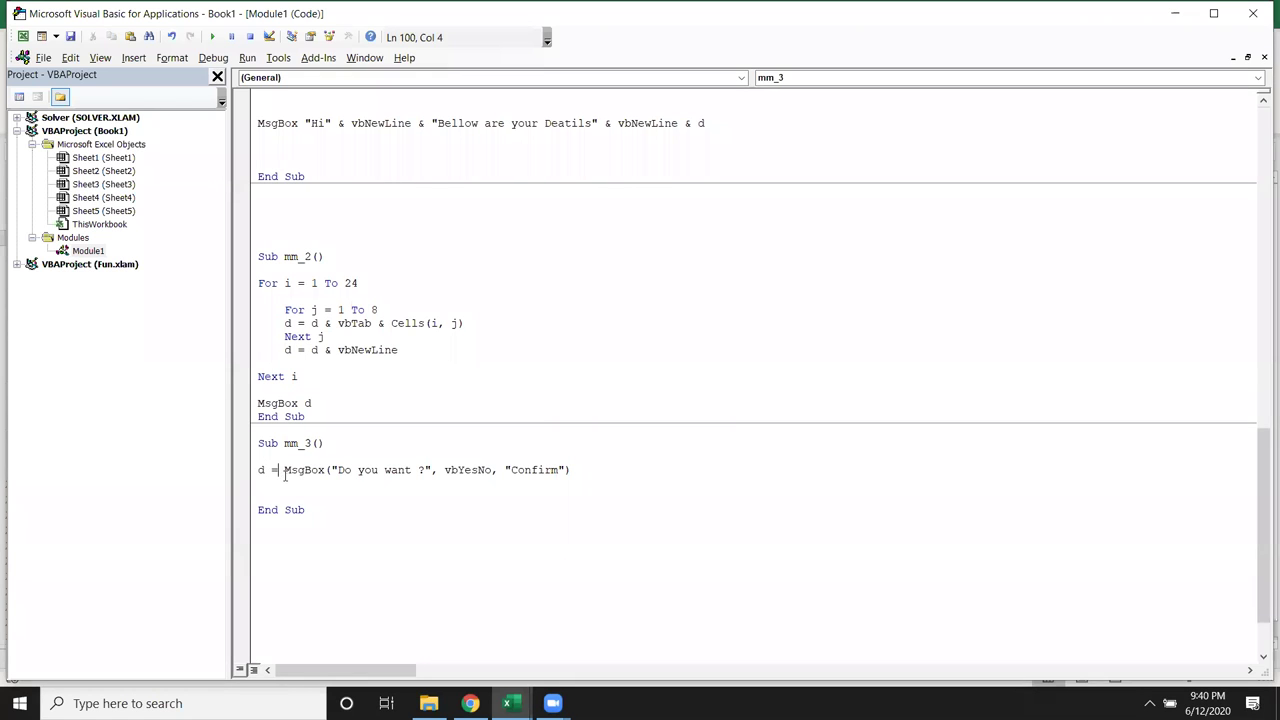
key(Down)
key(Return)
key(Return)
key(Up)
text(if d=vbyes)
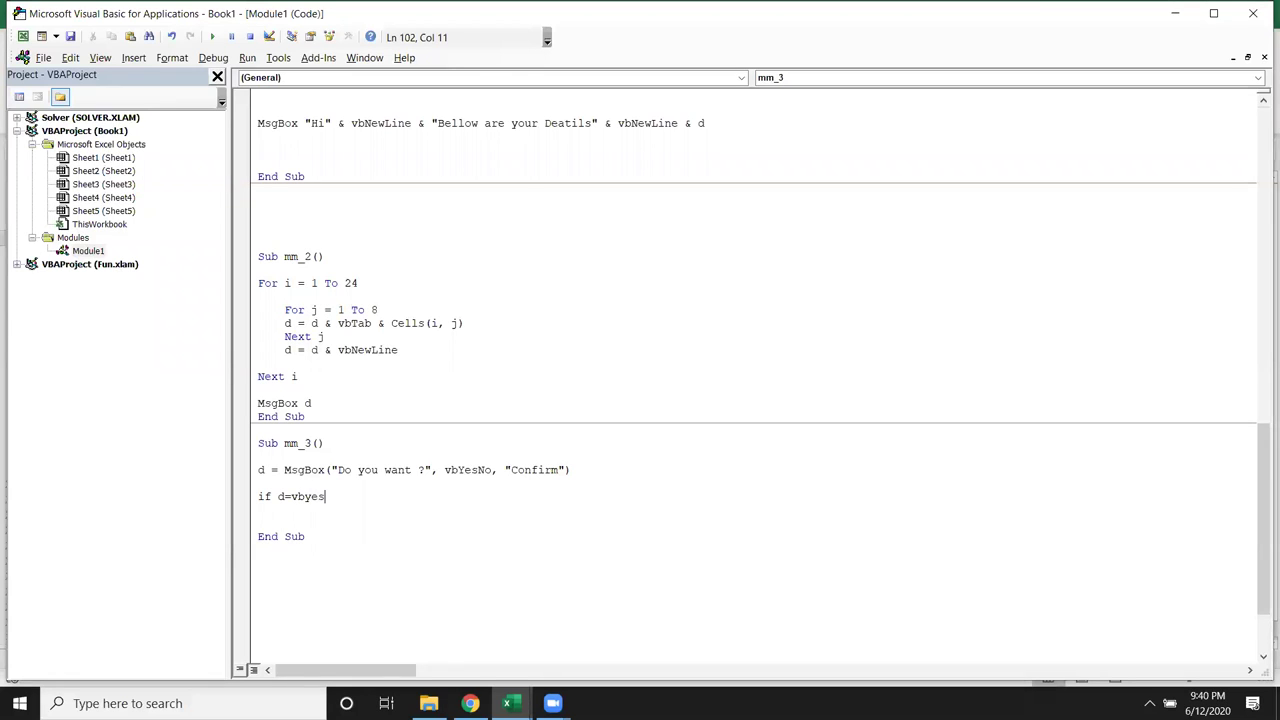
text( then)
key(Return)
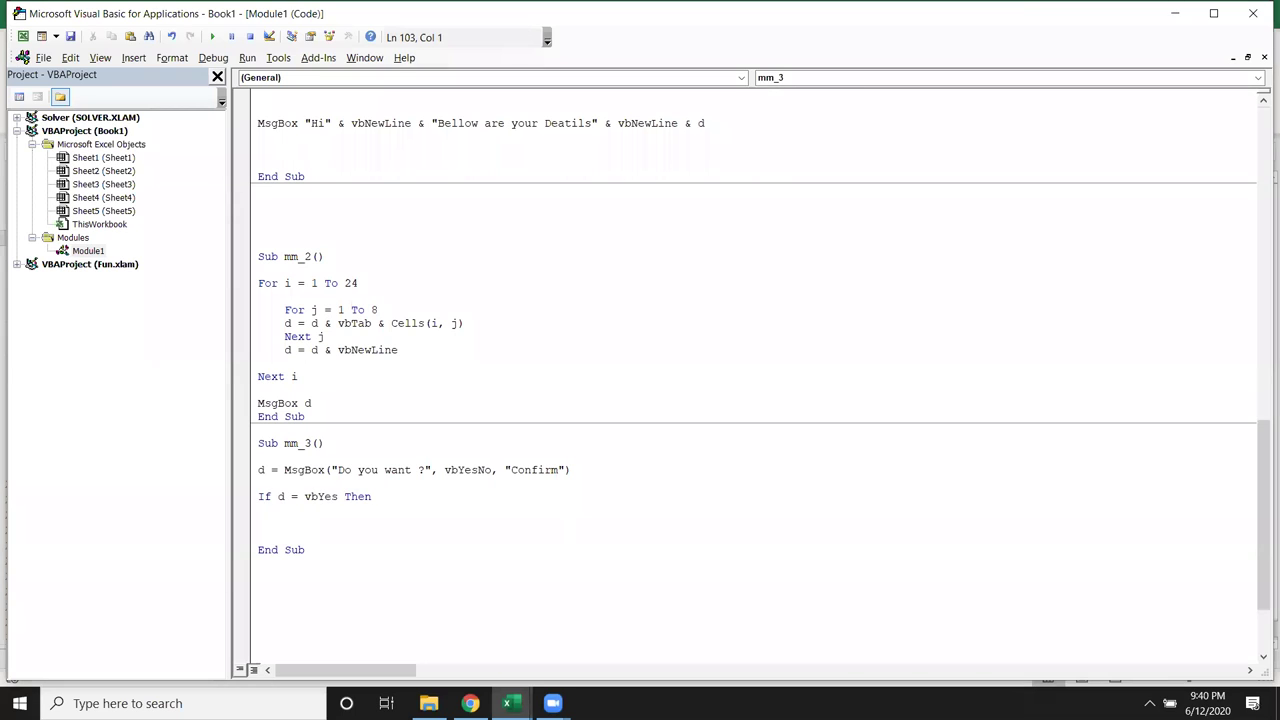
click(258, 496)
key(shift+Down)
key(Delete)
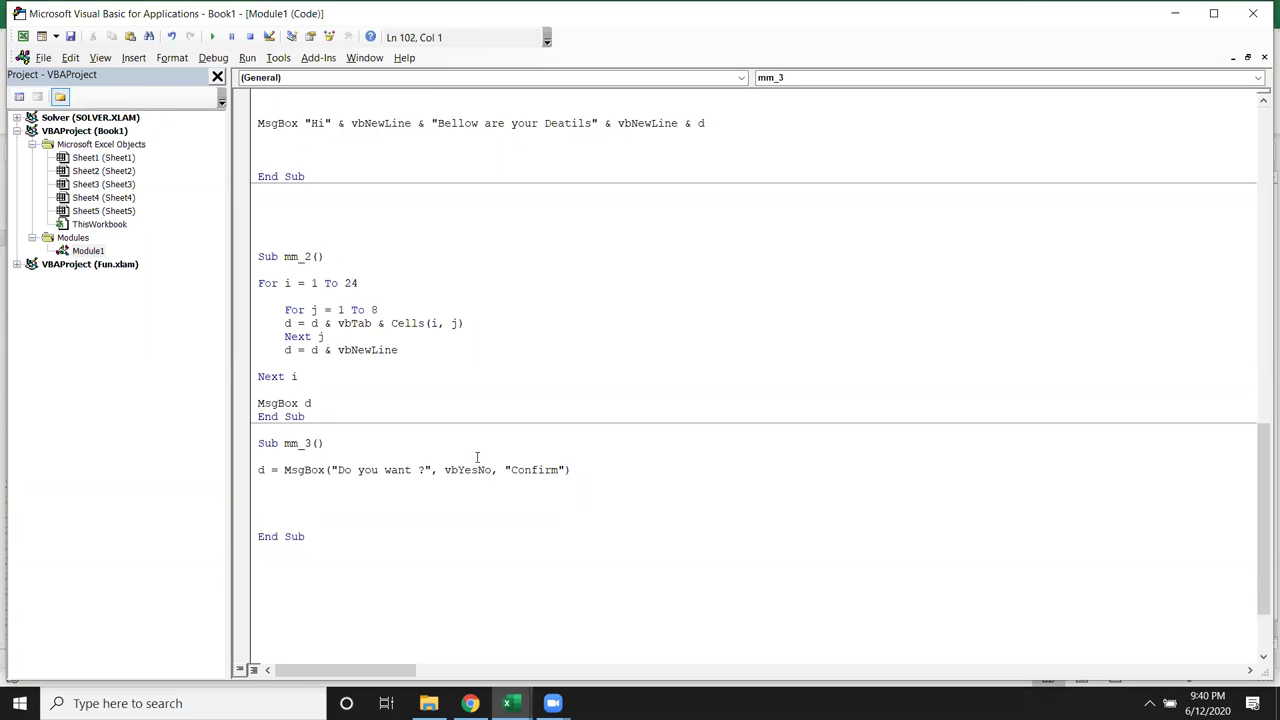
Change the buttons argument to vbYesNo + vbCritical and run mm_3 to test it.
click(494, 470)
text(+)
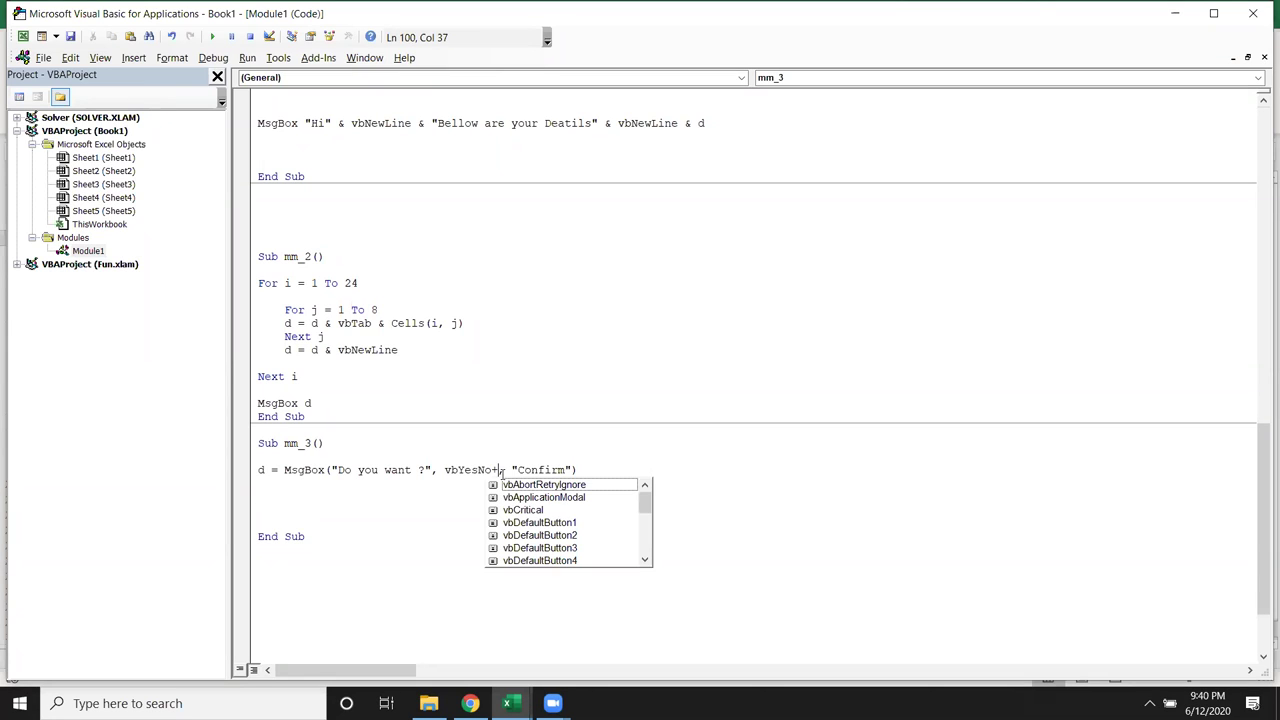
key(Down)
key(Down)
key(Tab)
click(503, 496)
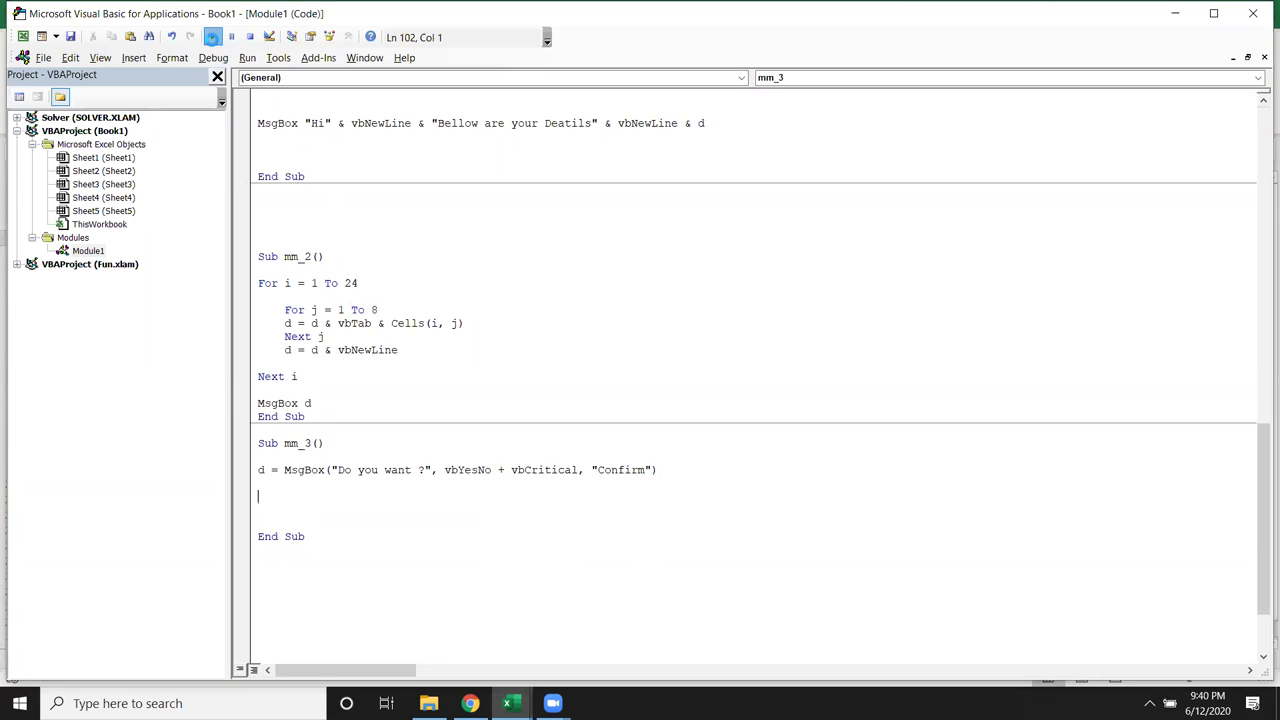
click(212, 37)
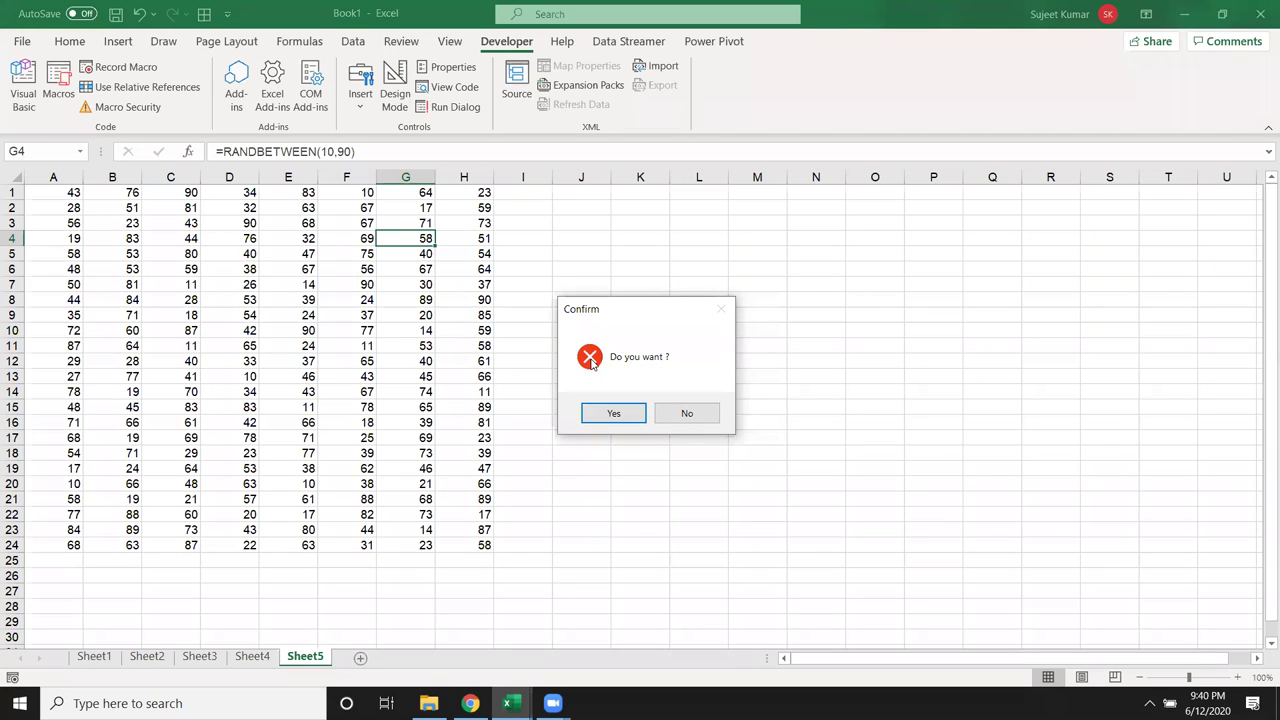
Answer No to the critical prompt, then replace vbCritical with vbInformation.
click(660, 415)
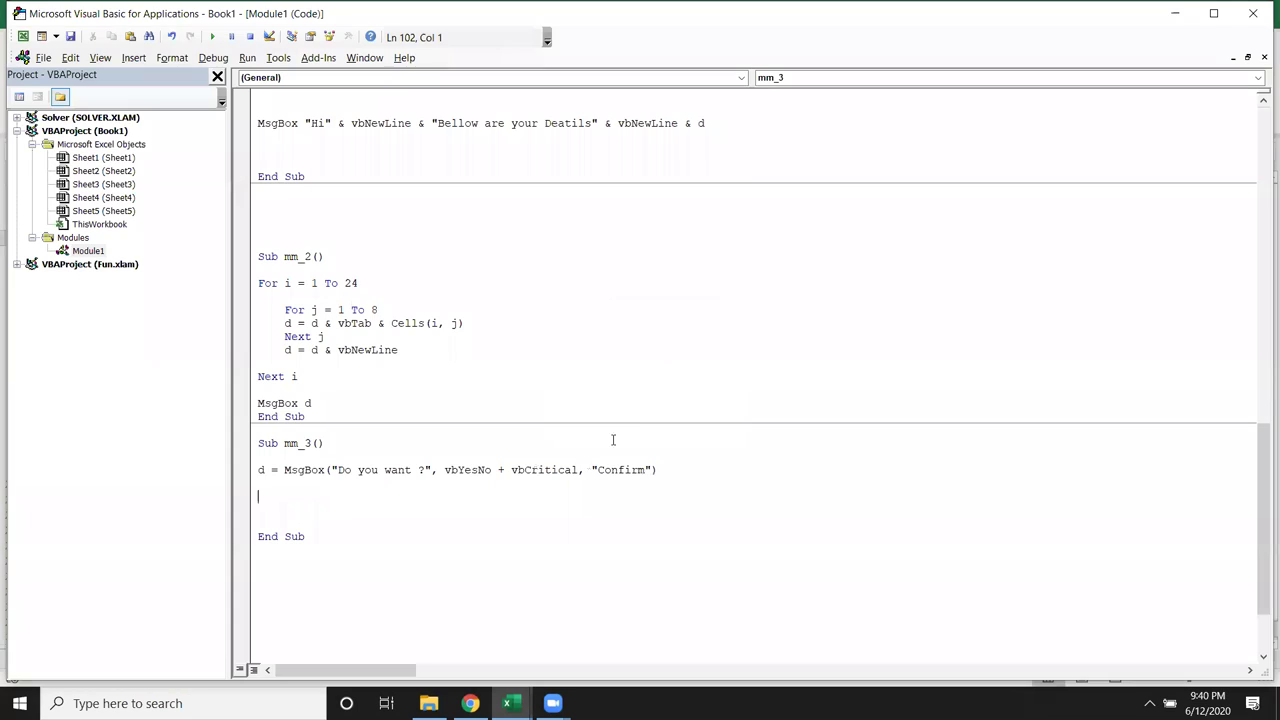
click(554, 456)
double_click(555, 469)
key(BackSpace)
key(BackSpace)
key(BackSpace)
key(BackSpace)
key(BackSpace)
text(+c)
key(BackSpace)
key(Down)
key(Down)
key(Down)
key(Down)
key(Down)
key(Down)
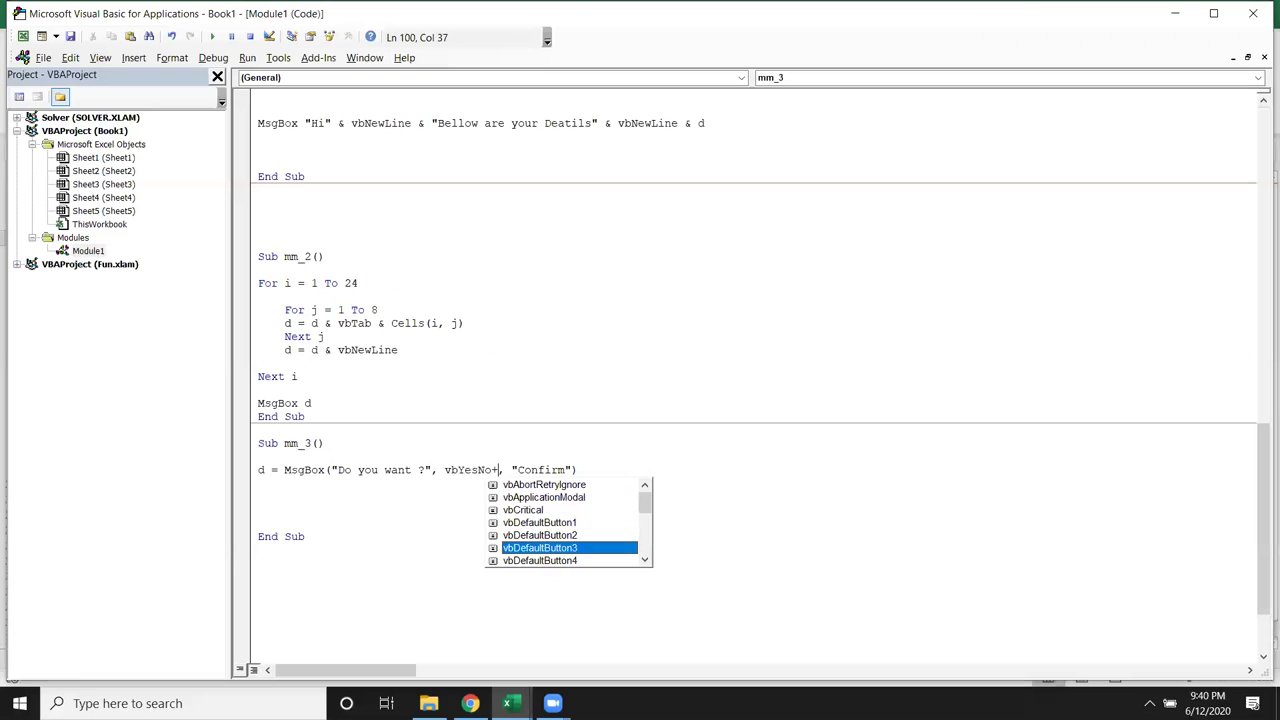
key(Down)
key(Down)
key(Down)
key(Down)
key(Down)
key(Up)
key(Up)
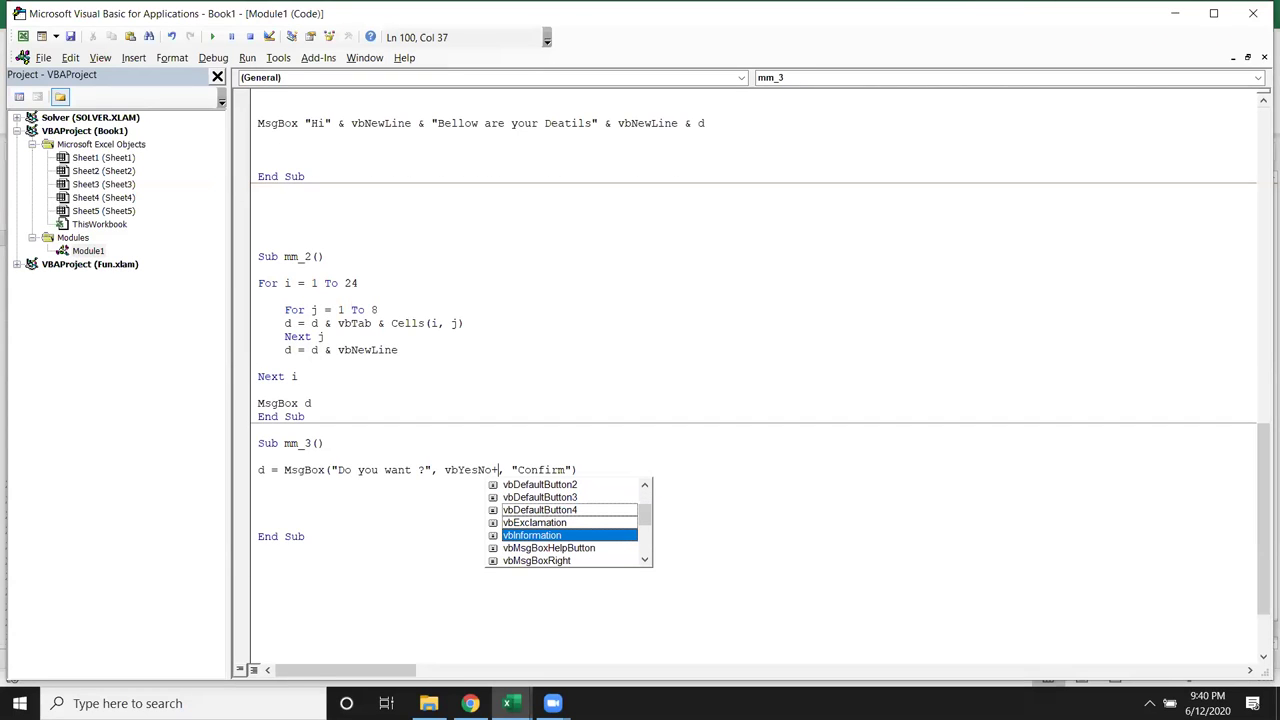
key(Tab)
click(517, 509)
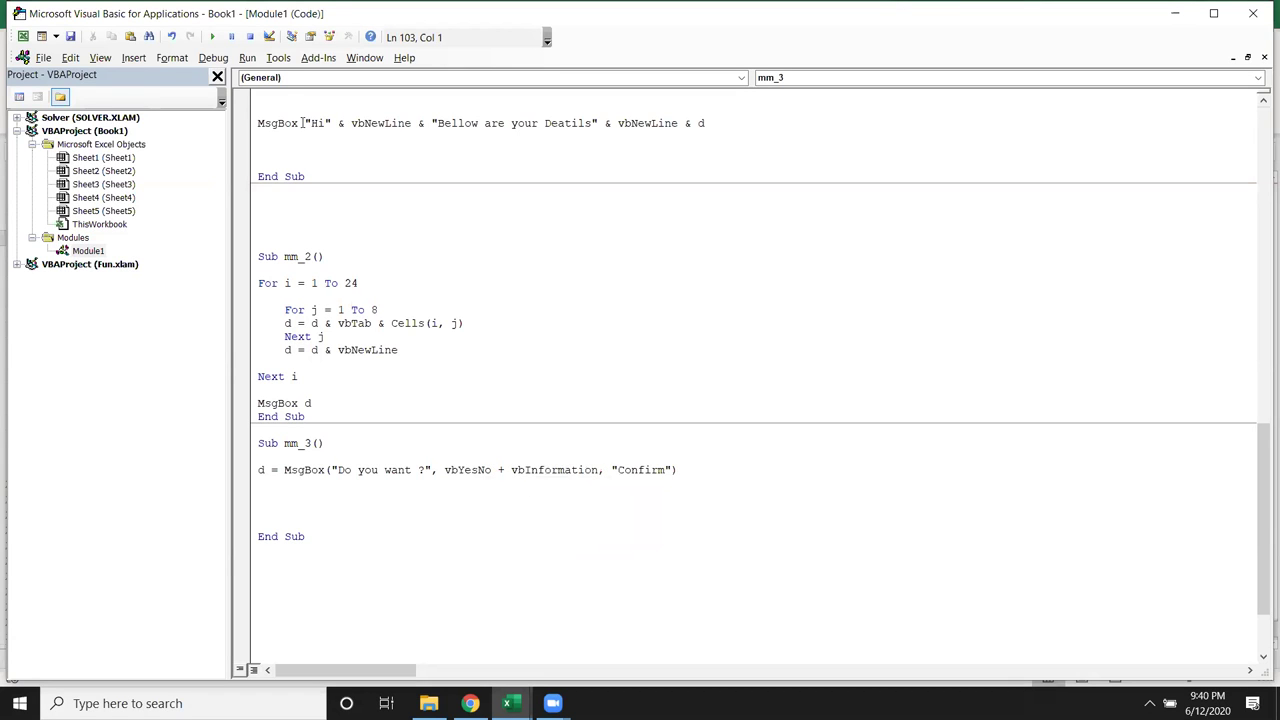
Run mm_3, answer Yes to the information-icon prompt, then show the desktop.
click(212, 37)
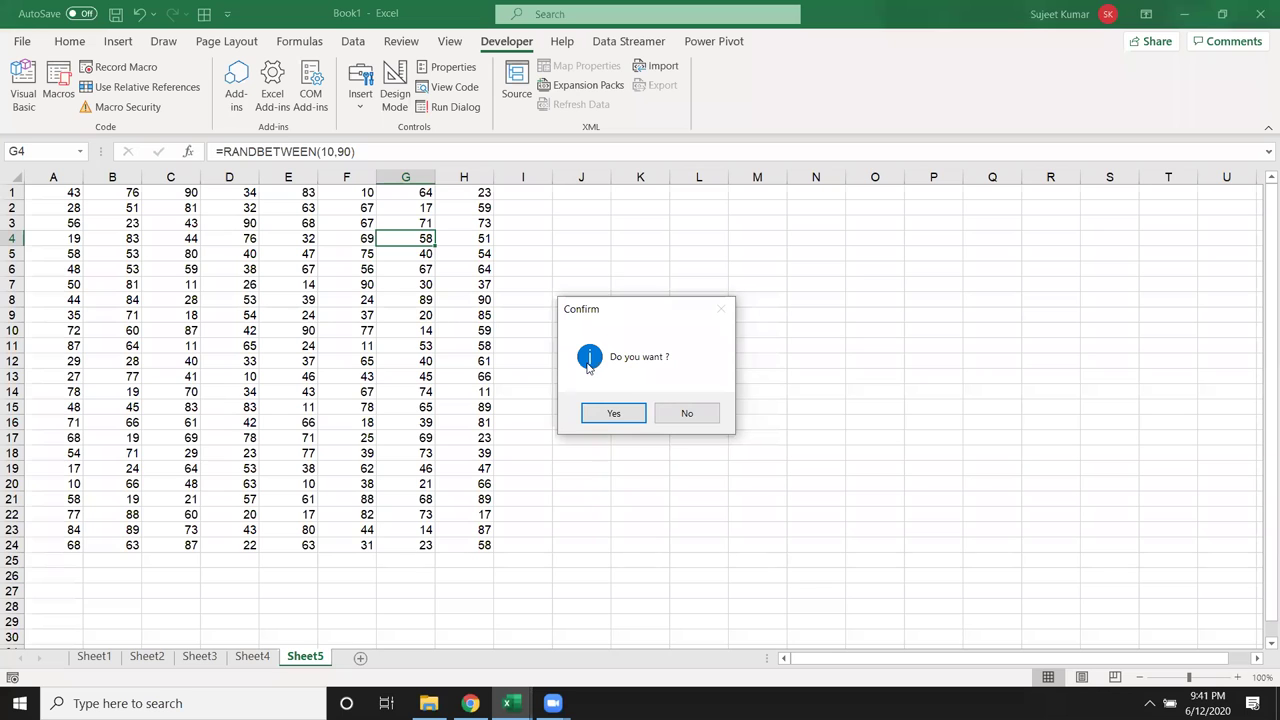
click(629, 420)
scroll(445, 490, down, 1)
scroll(440, 473, up, 5)
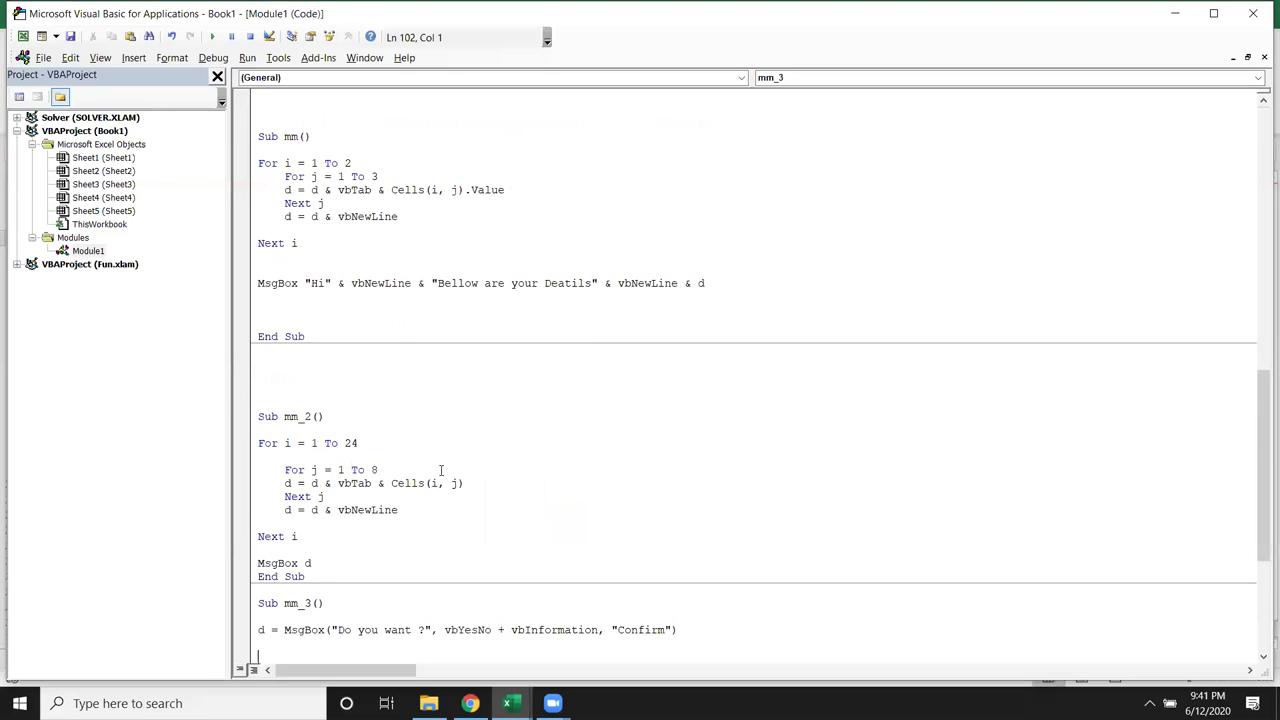
scroll(440, 470, up, 5)
scroll(440, 466, up, 8)
scroll(439, 462, up, 8)
scroll(439, 462, up, 1)
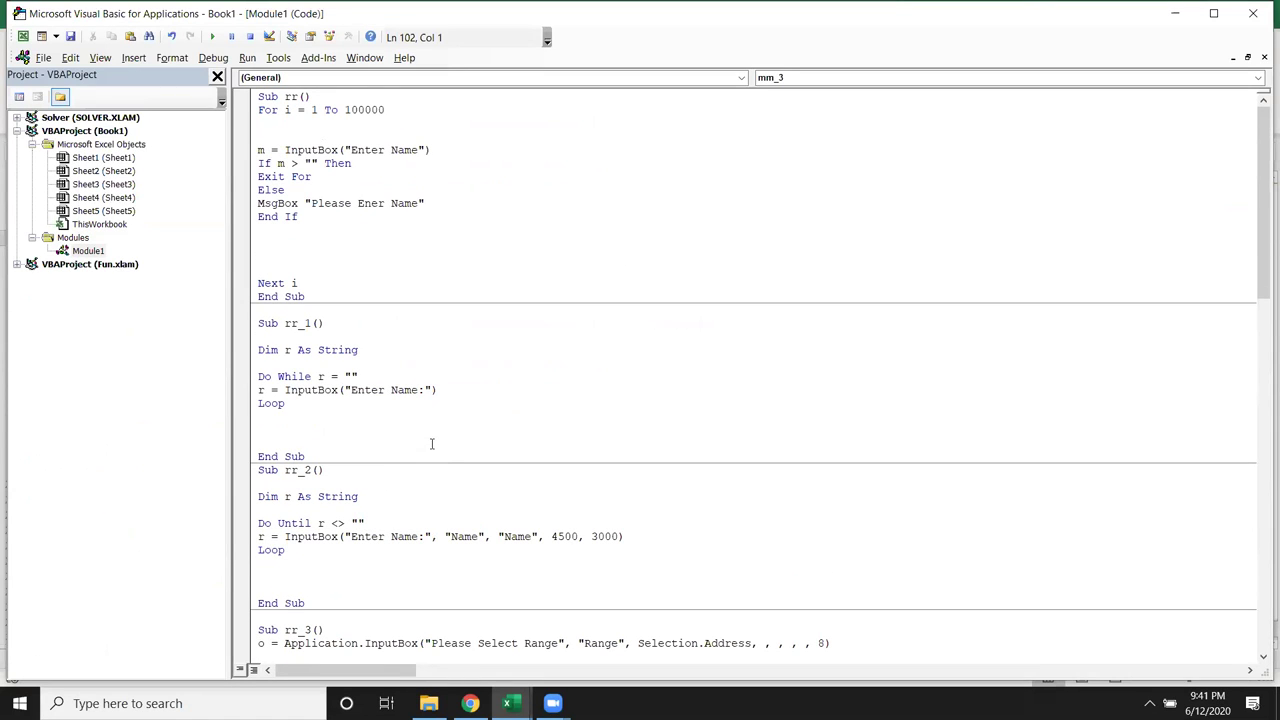
key(super+d)
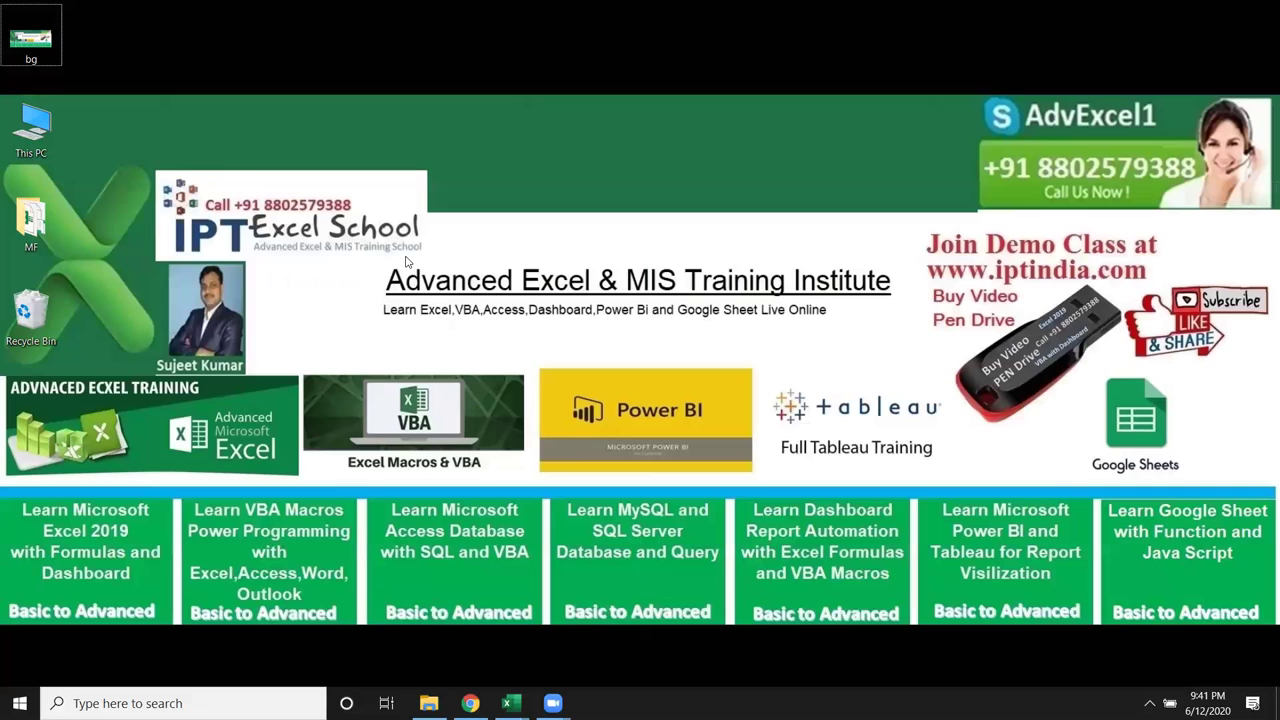